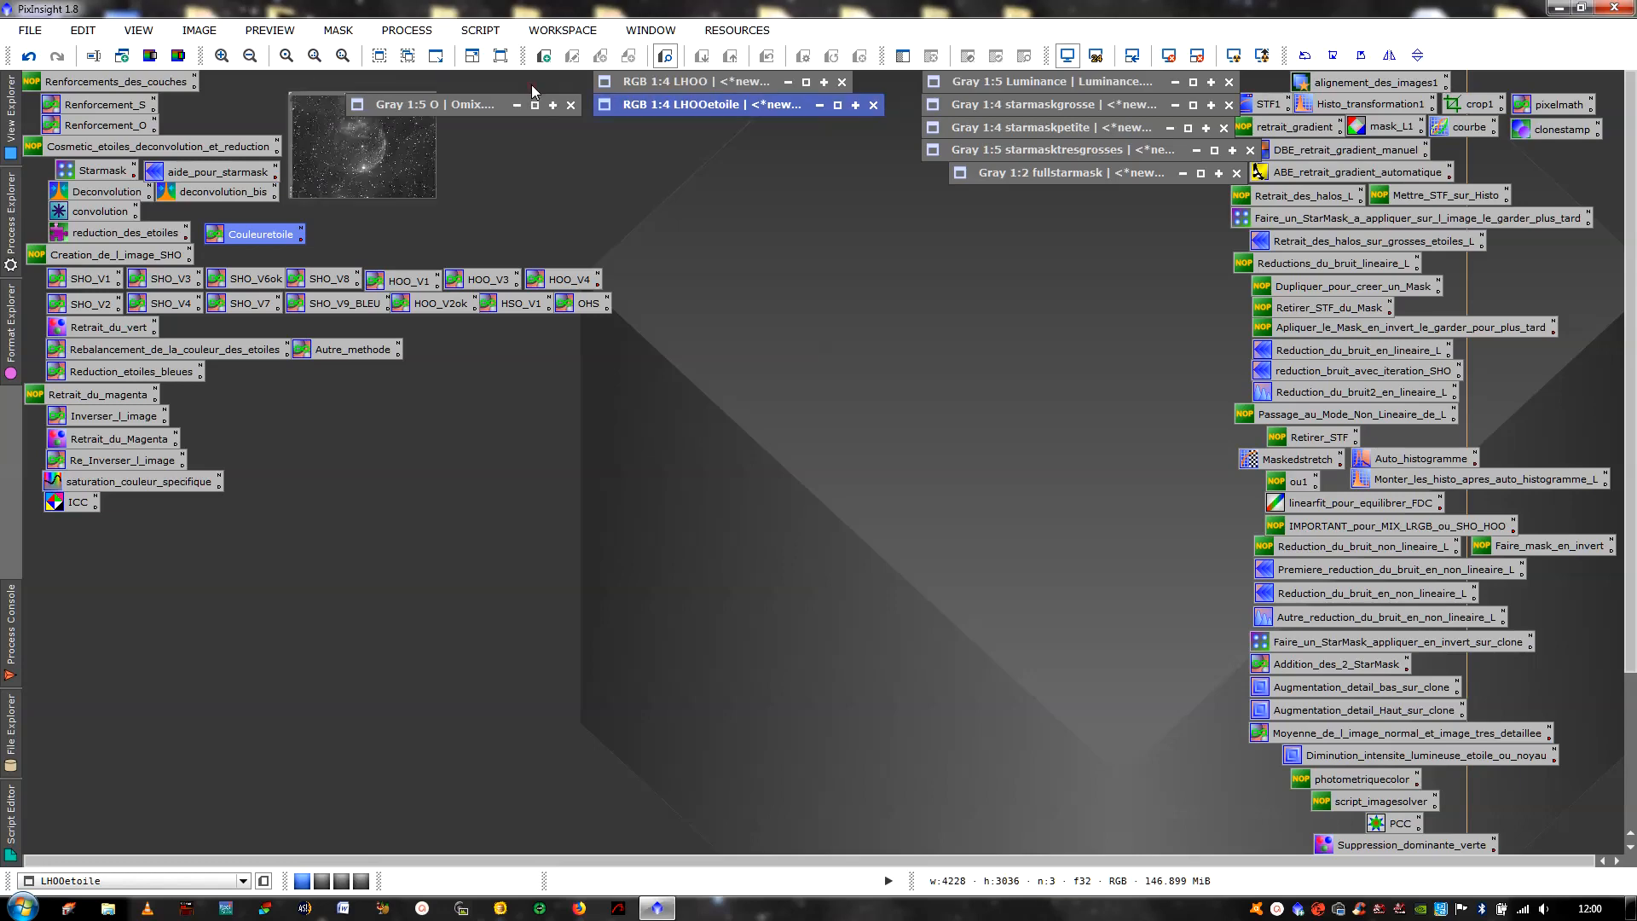
Open the Hmix and Omix images side by side and compare their nebula signal
{"action": "left_click", "coordinate": [534, 104]}
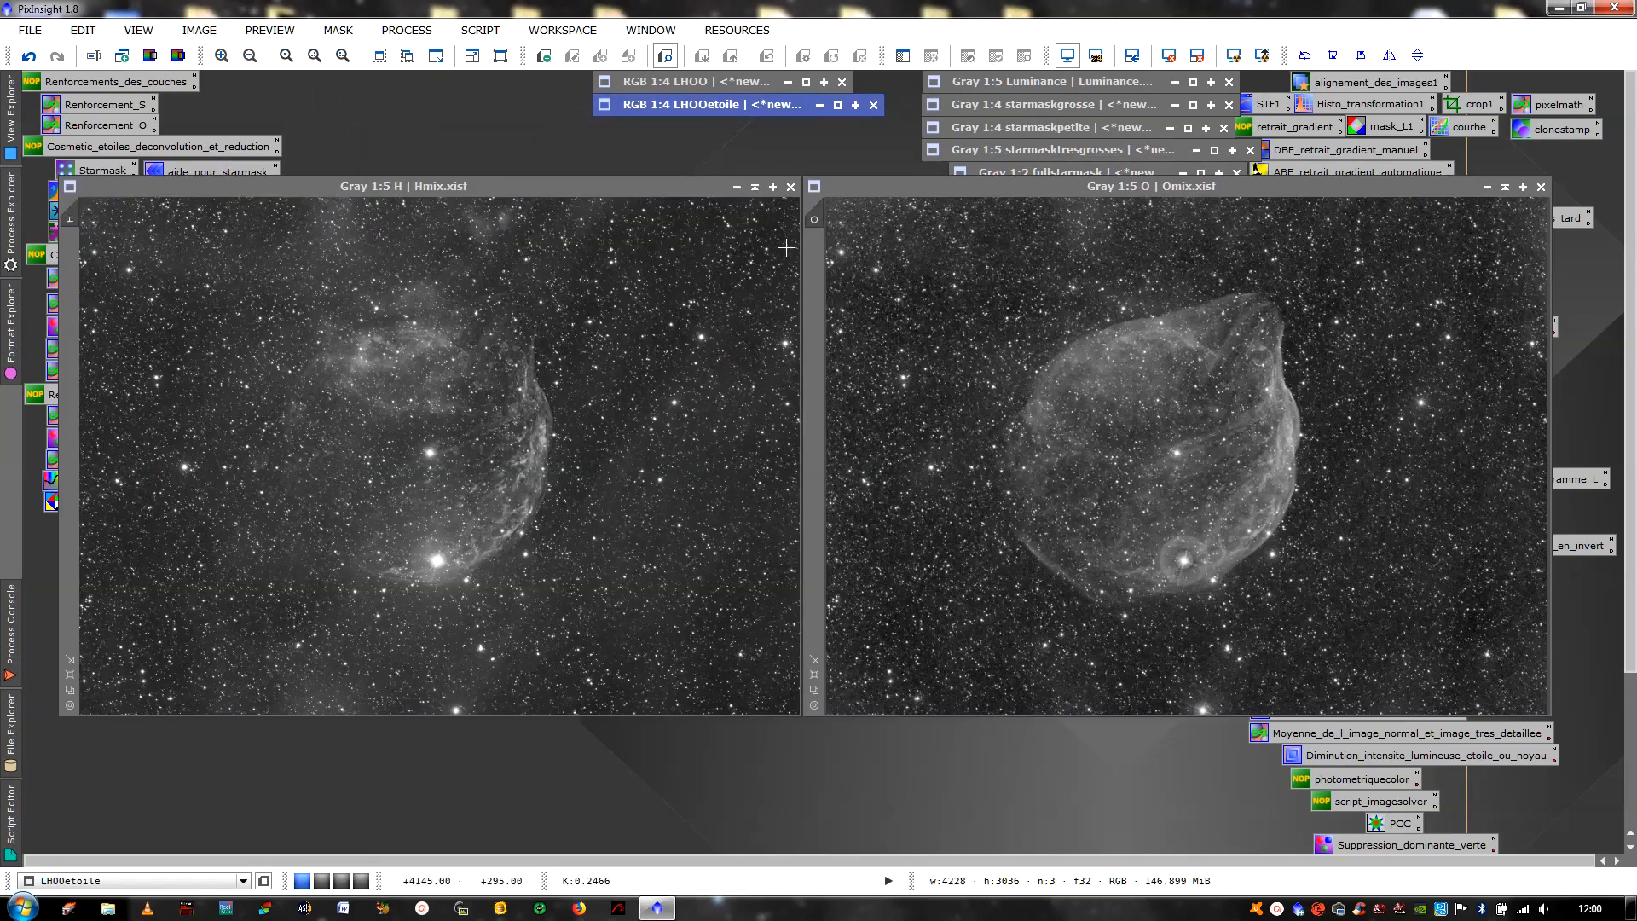
{"action": "left_click", "coordinate": [570, 299]}
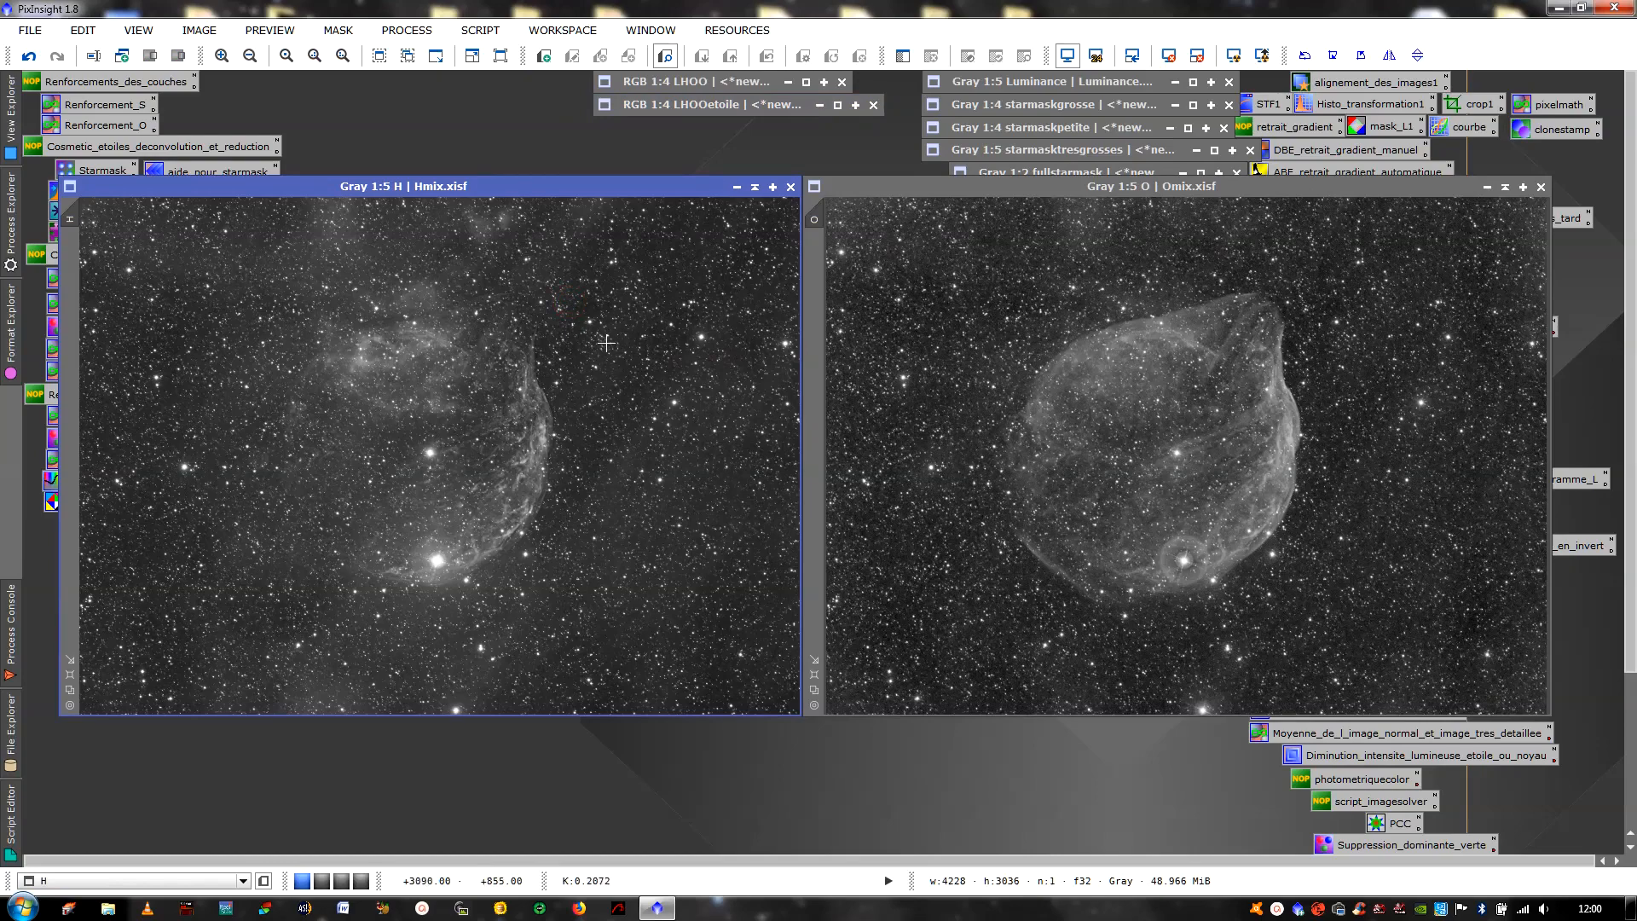
{"action": "left_click", "coordinate": [981, 361]}
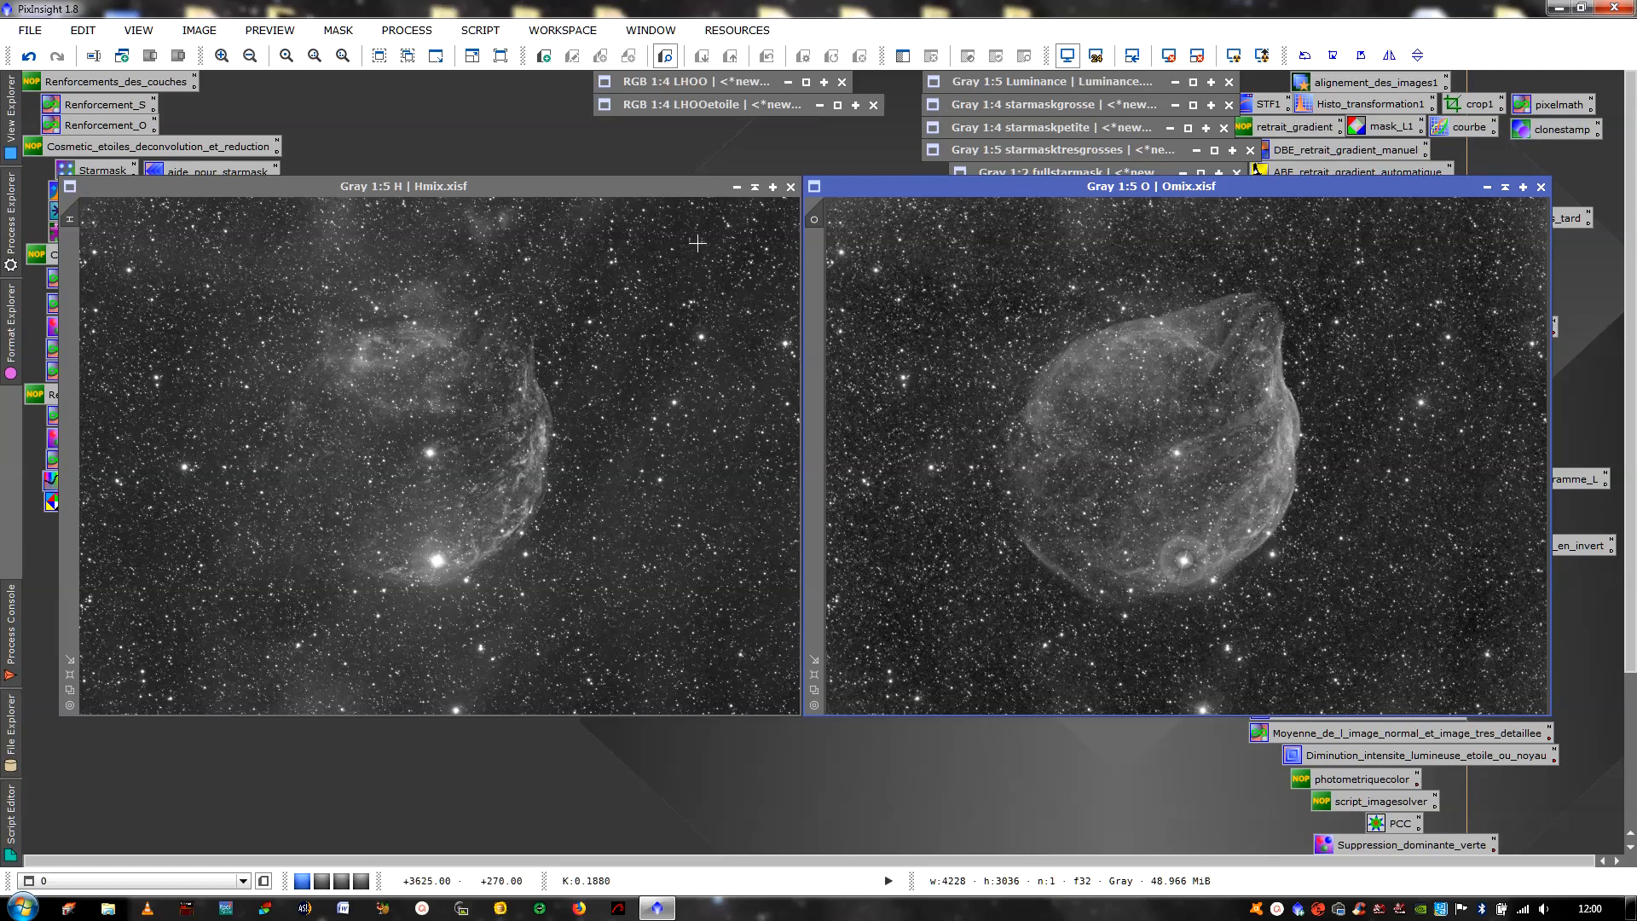
{"action": "left_click", "coordinate": [671, 275]}
{"action": "left_click", "coordinate": [975, 273]}
Inspect the Luminance image, and collapse the Luminance, O and H image windows
{"action": "left_click", "coordinate": [1193, 82]}
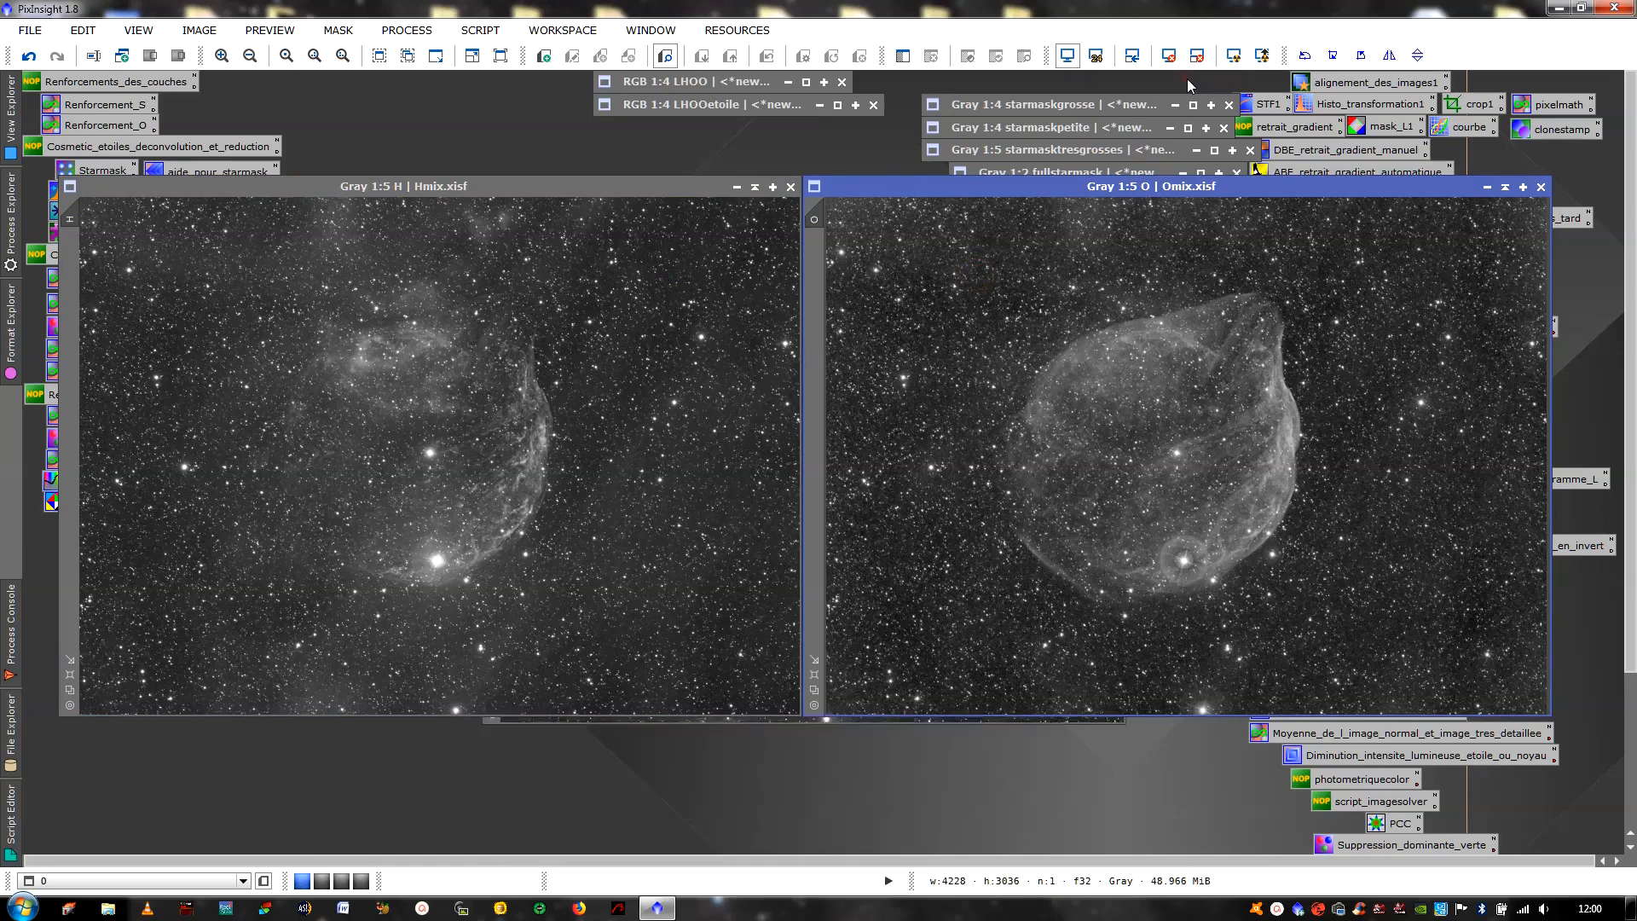
{"action": "left_click", "coordinate": [798, 746]}
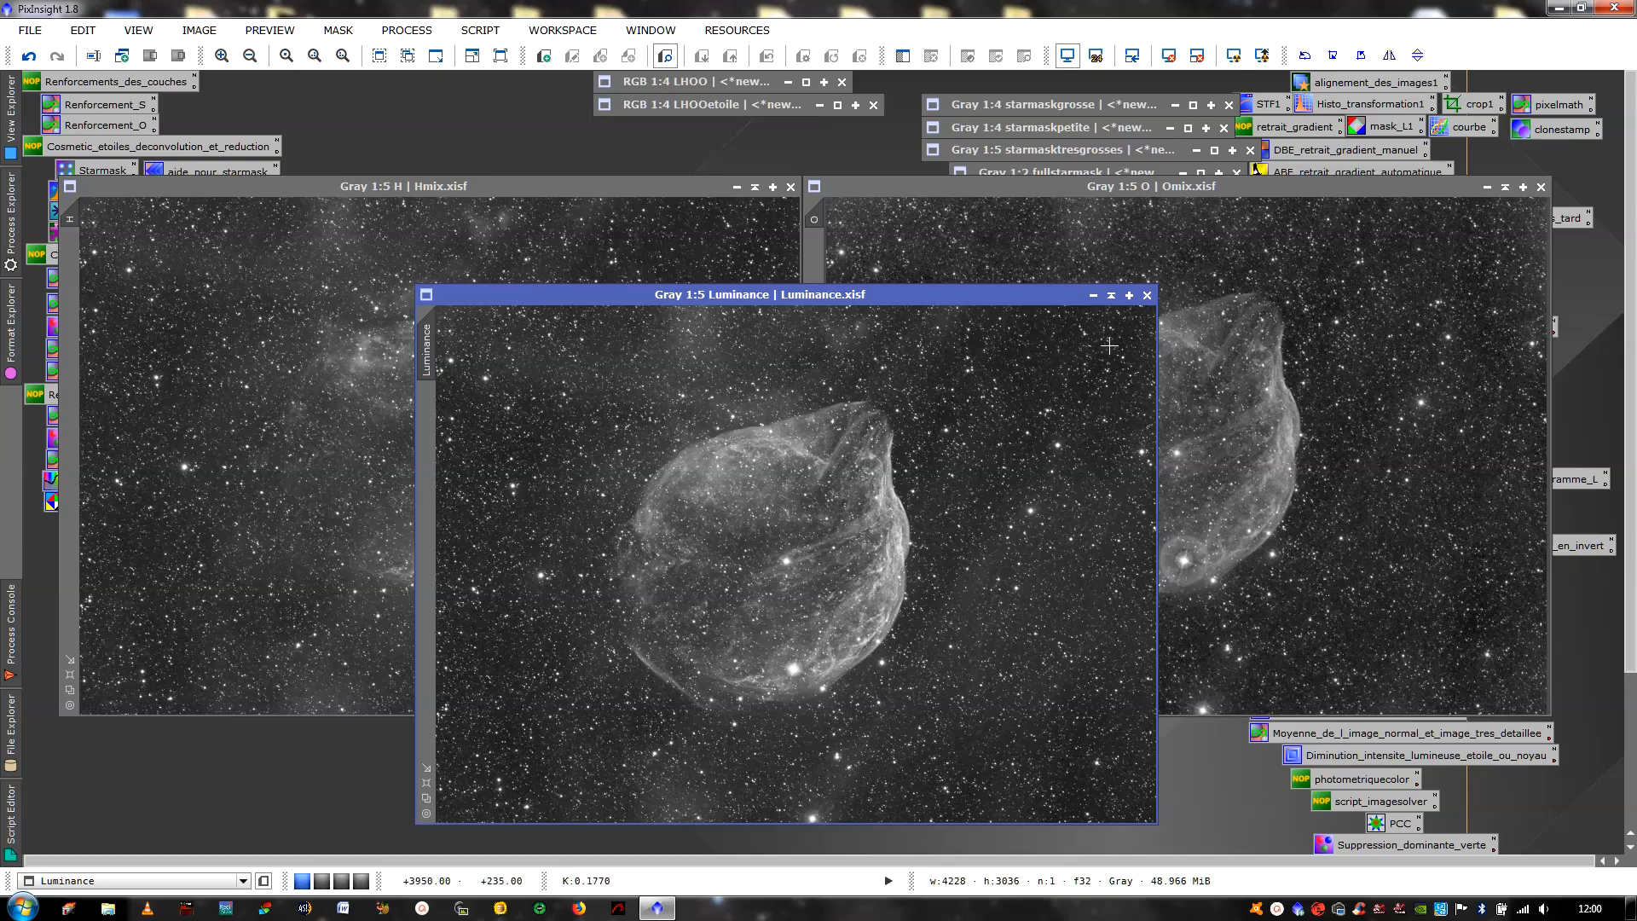
{"action": "left_click", "coordinate": [1112, 296]}
{"action": "left_click", "coordinate": [1061, 401]}
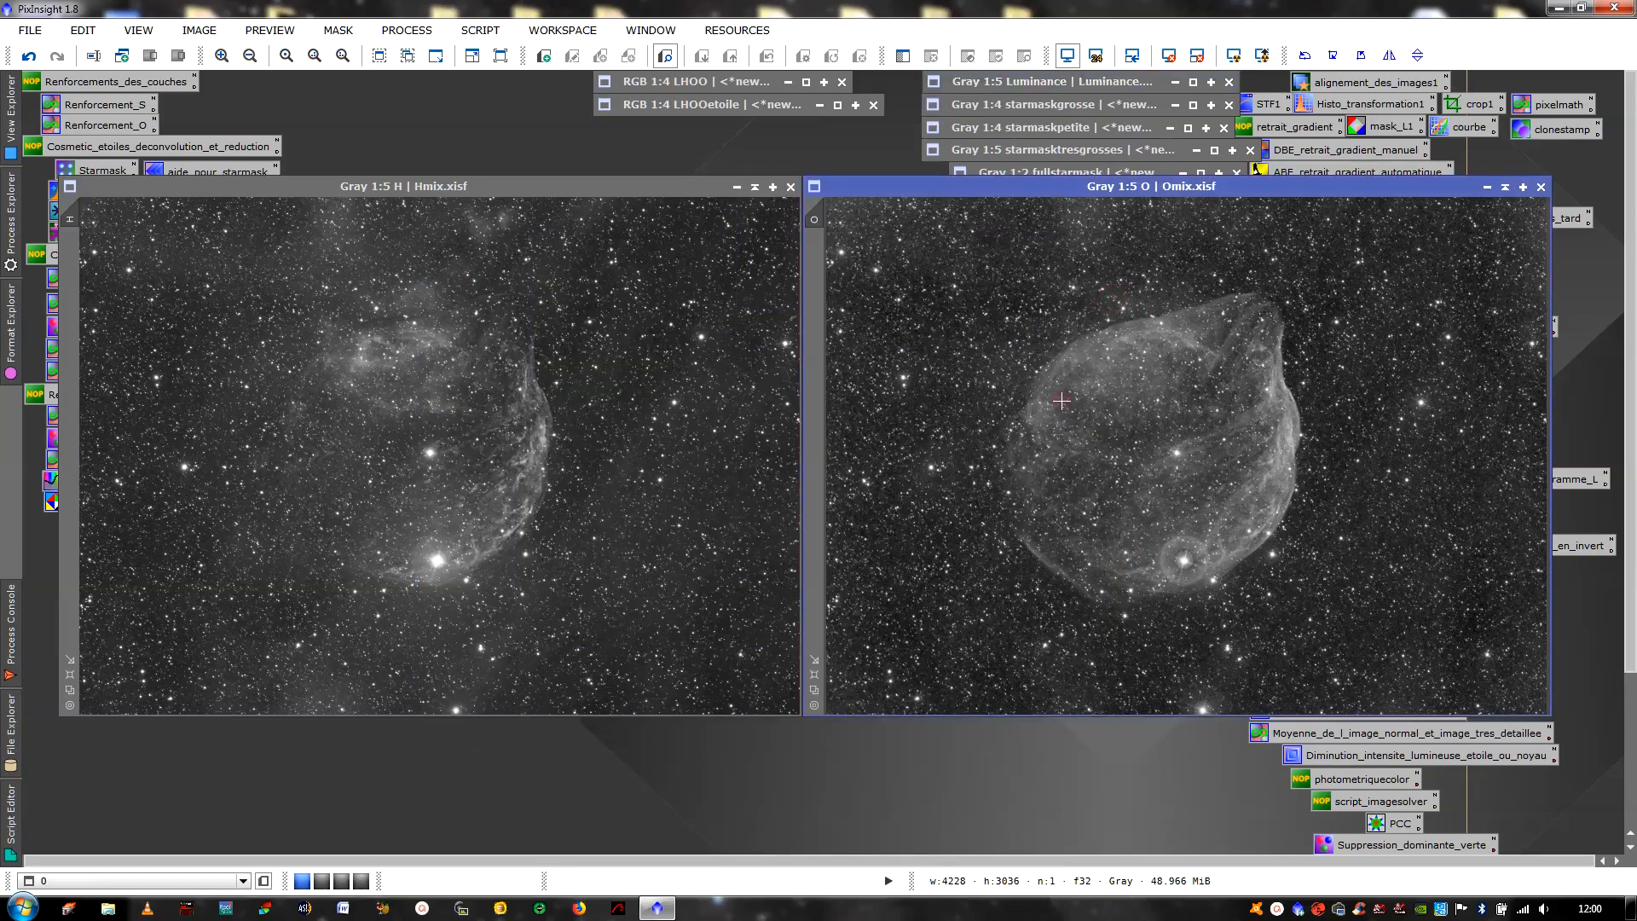
{"action": "left_click", "coordinate": [1506, 187]}
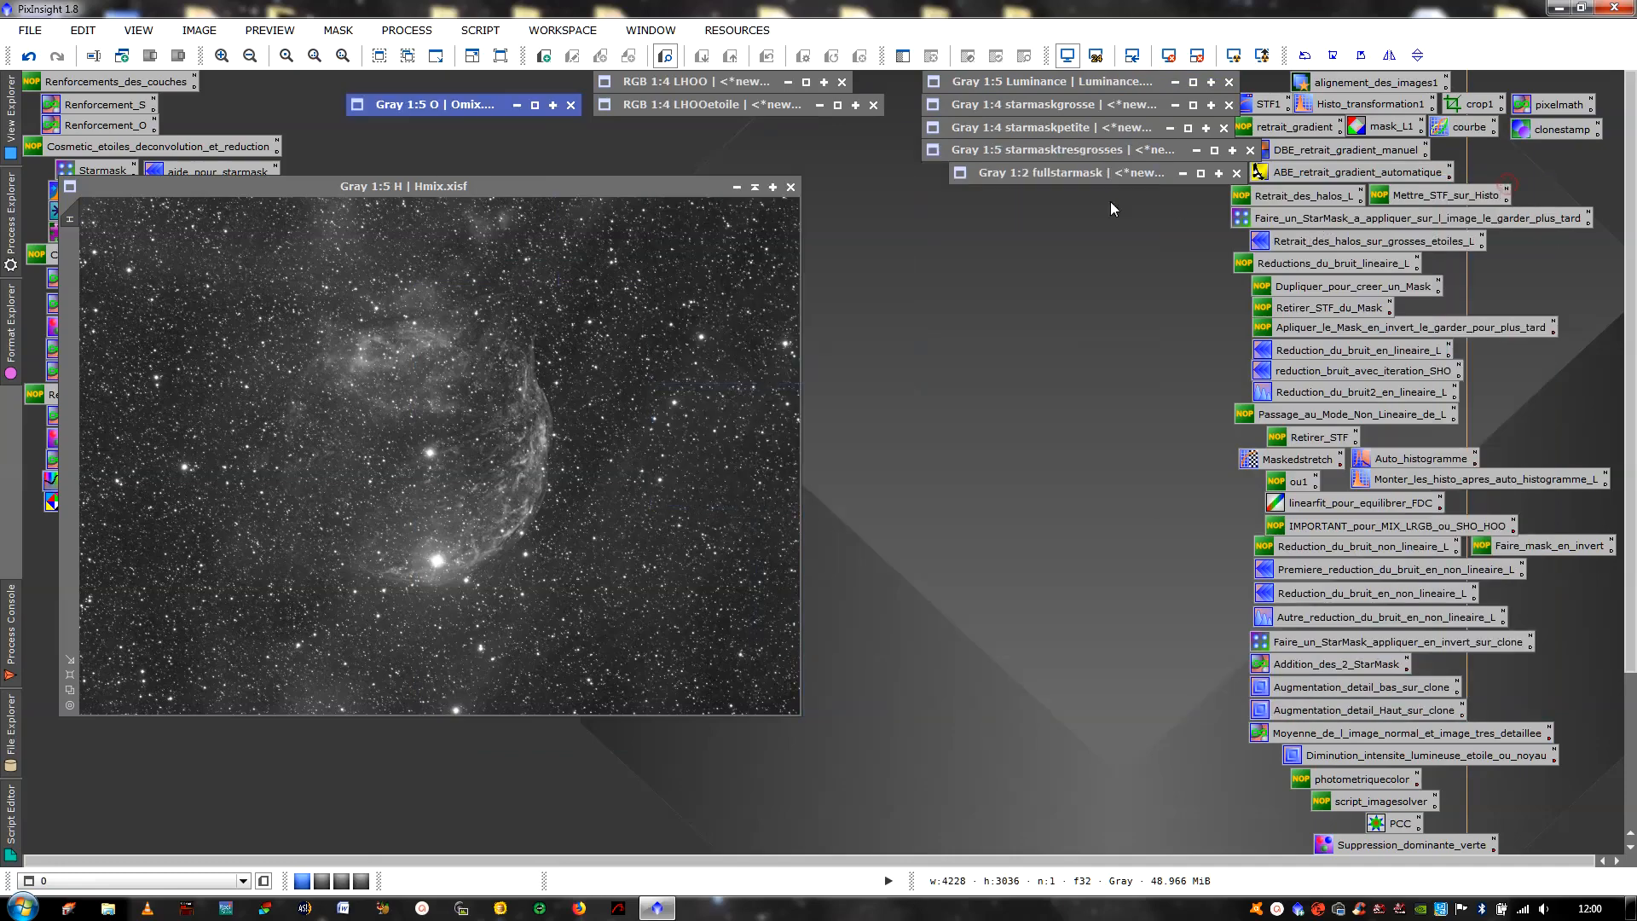
{"action": "left_click", "coordinate": [752, 185]}
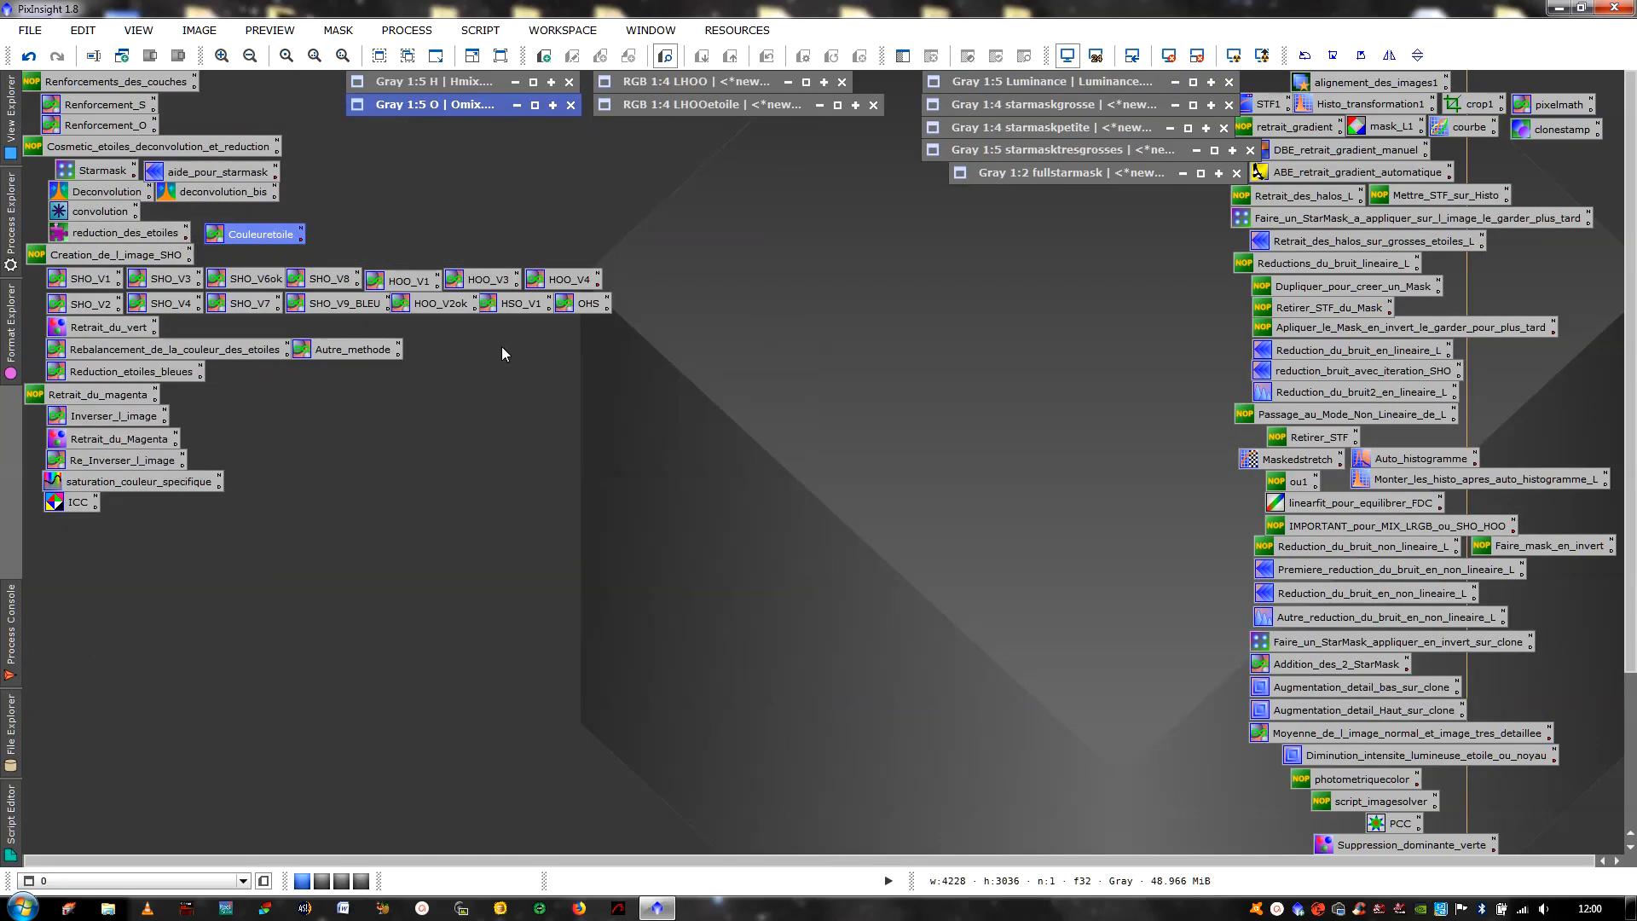
Create the RGB image HOO from the H and O images with the HOO_V1 PixelMath preset
{"action": "double_click", "coordinate": [402, 282]}
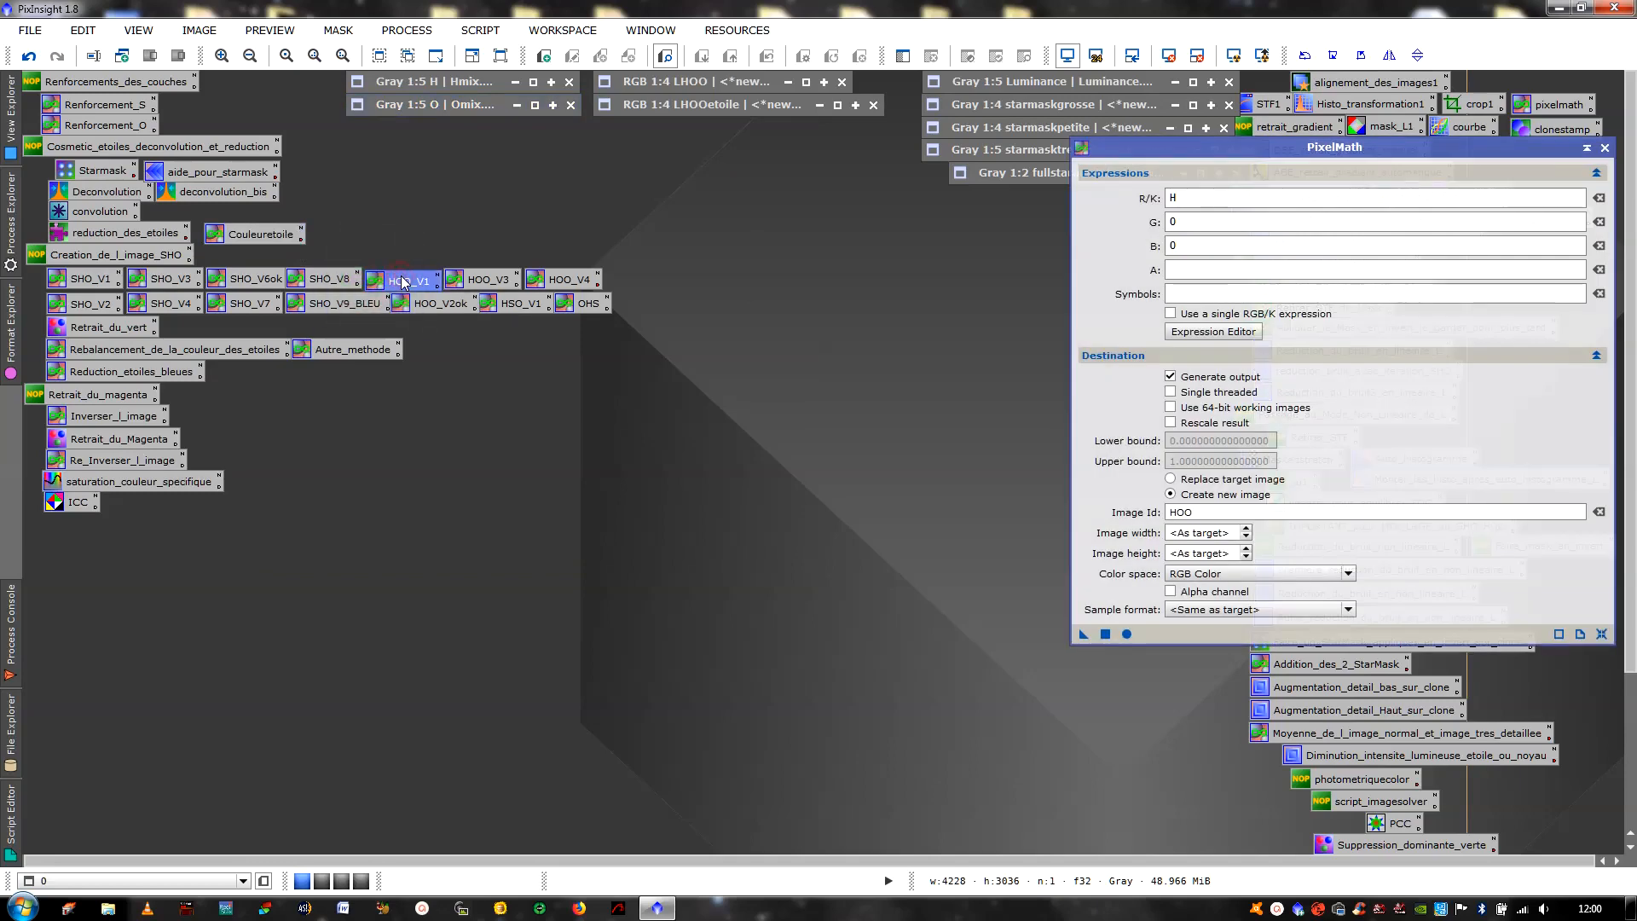
{"action": "double_click", "coordinate": [483, 284]}
{"action": "double_click", "coordinate": [443, 304]}
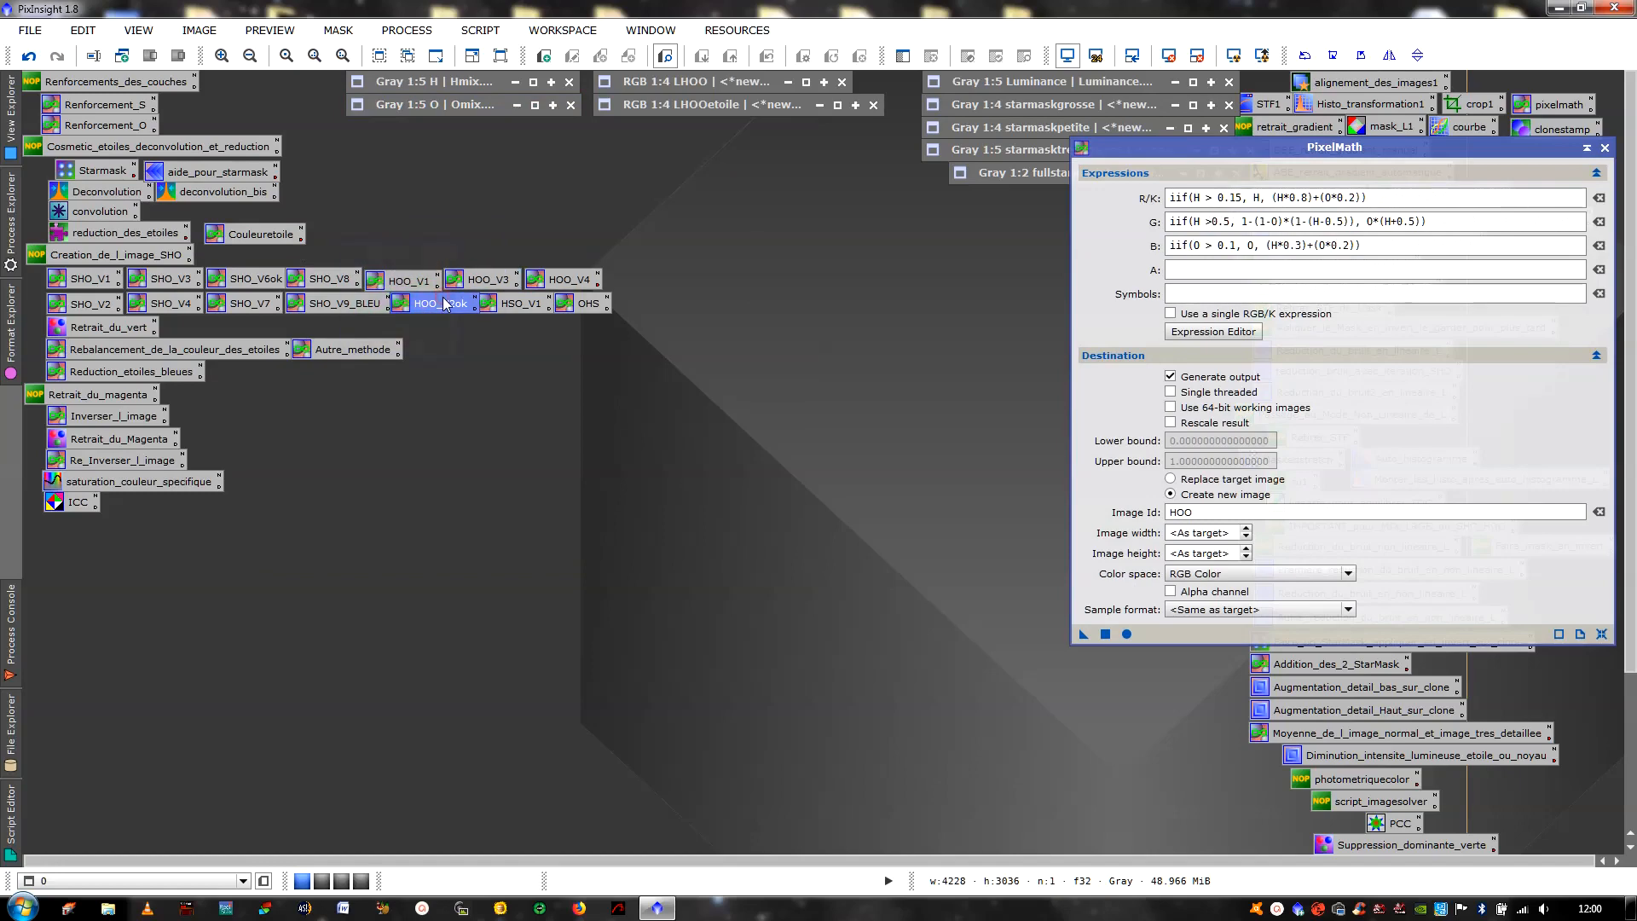
{"action": "double_click", "coordinate": [420, 282]}
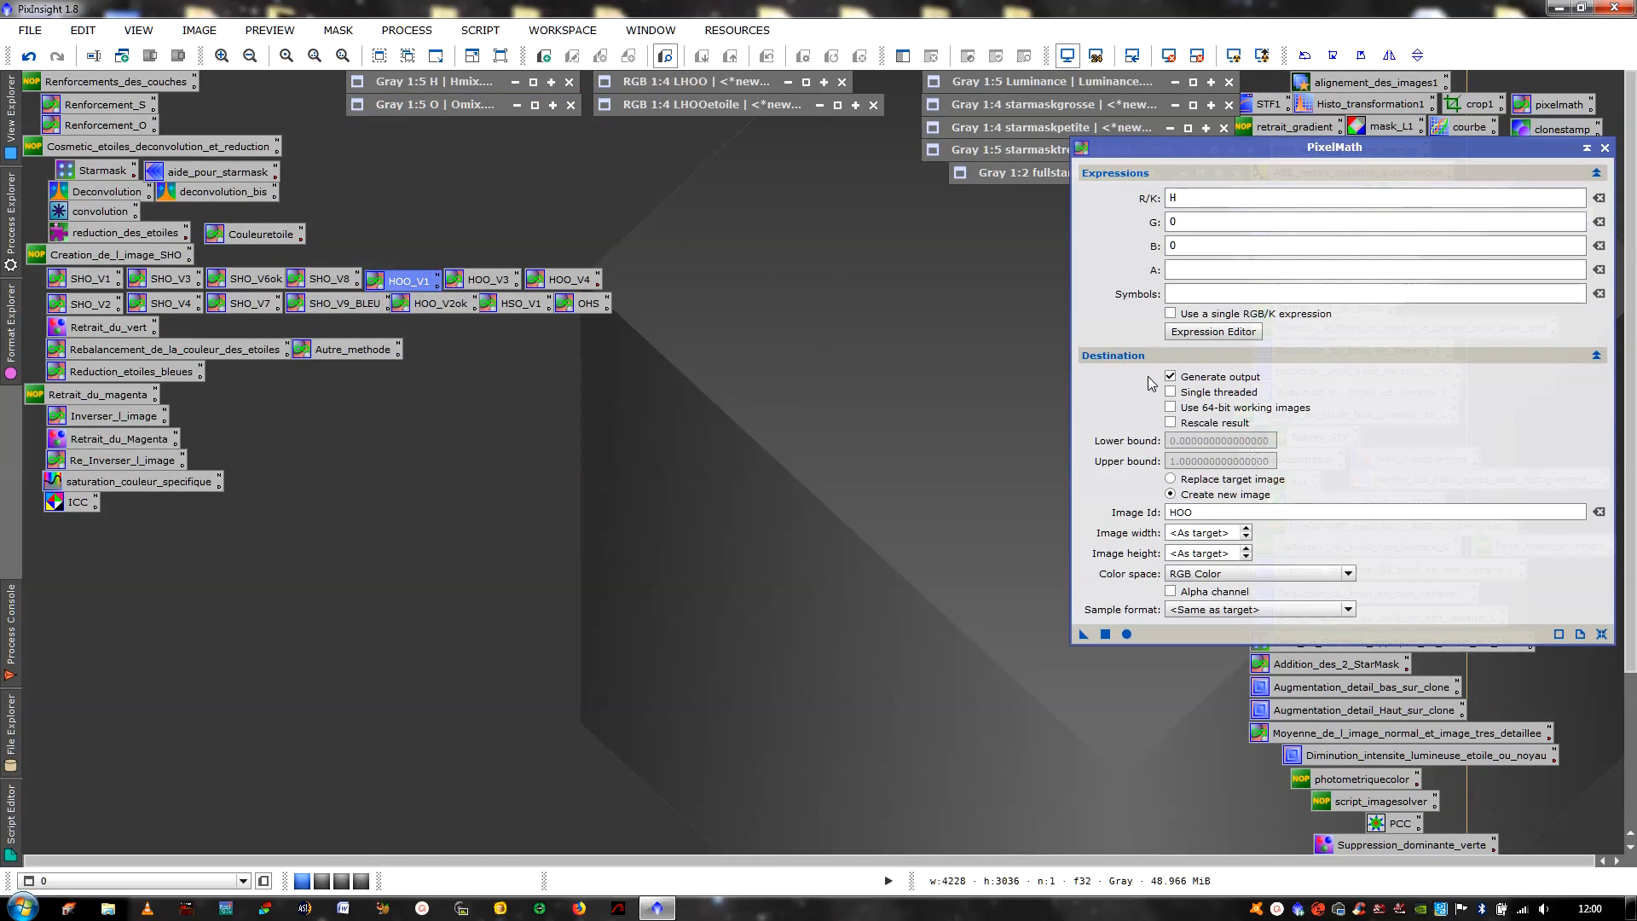
{"action": "left_click", "coordinate": [1105, 634]}
{"action": "left_click", "coordinate": [1605, 147]}
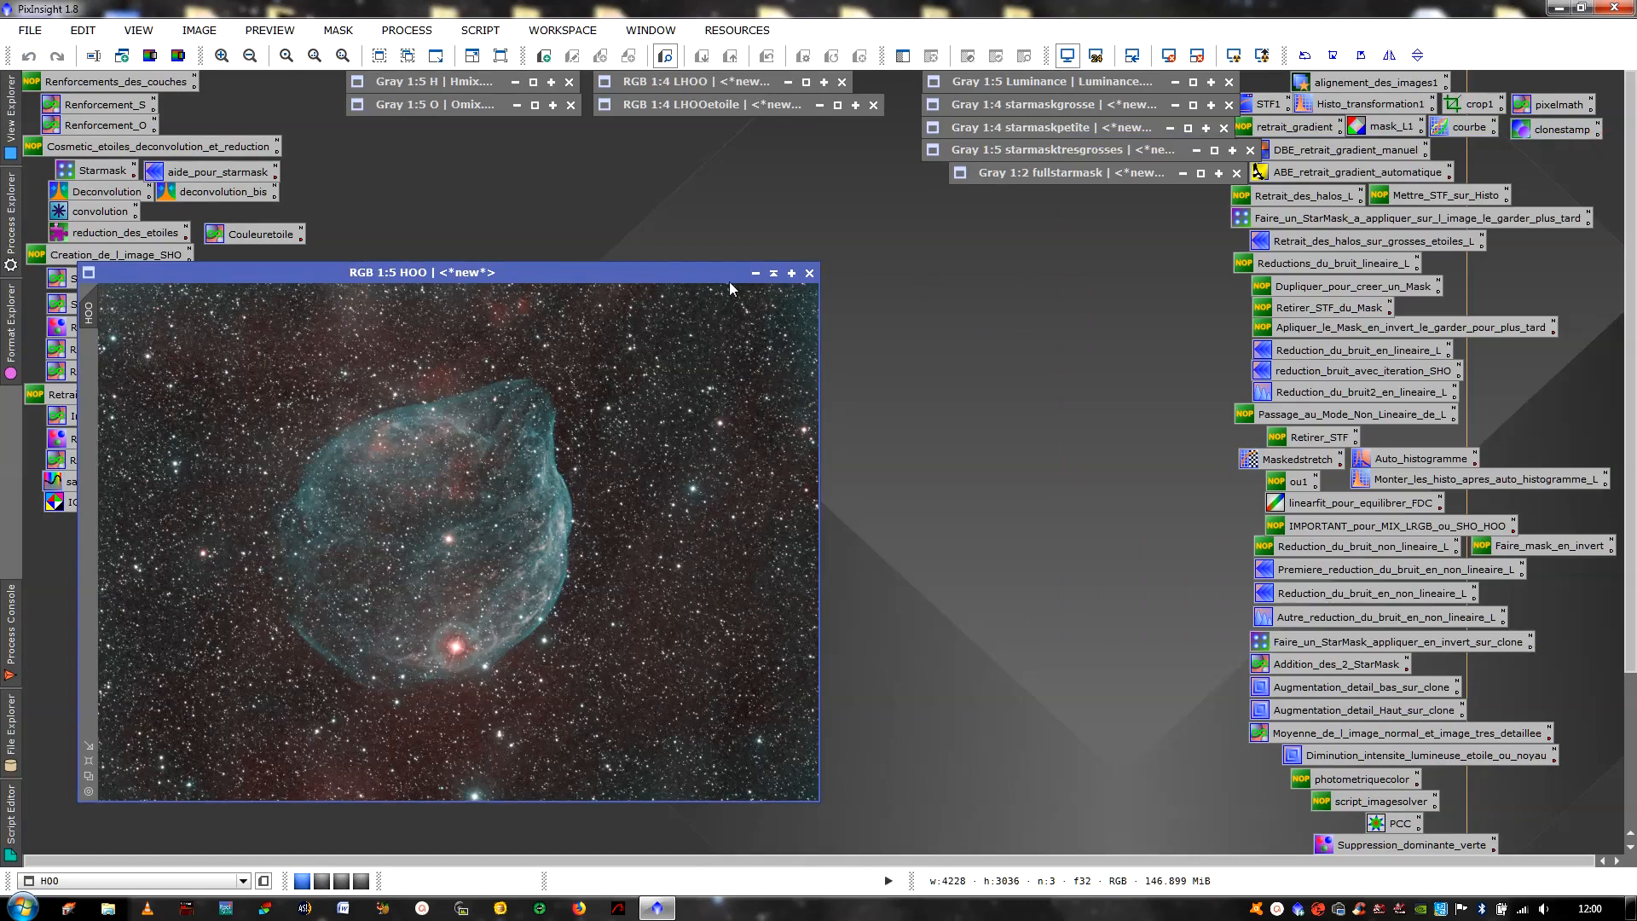
Examine the star colours beside the nebula in the HOO image up close, and return to the whole image
{"action": "left_click_drag", "start_coordinate": [729, 277], "coordinate": [803, 201]}
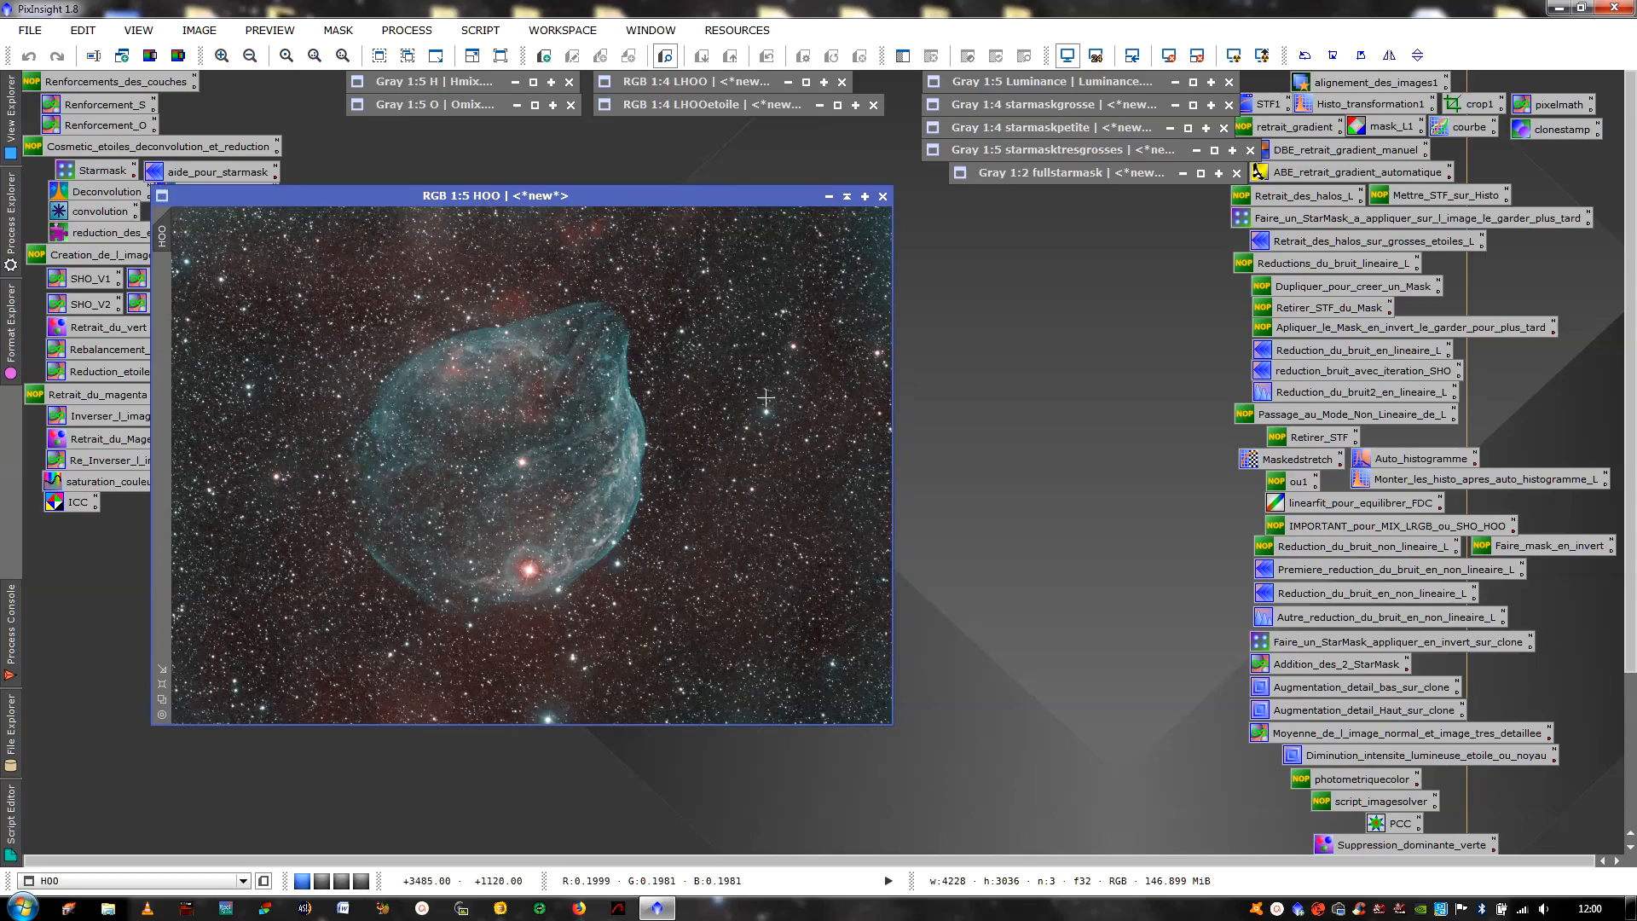
{"action": "left_click", "coordinate": [222, 55]}
{"action": "left_click", "coordinate": [222, 56]}
{"action": "left_click", "coordinate": [222, 56]}
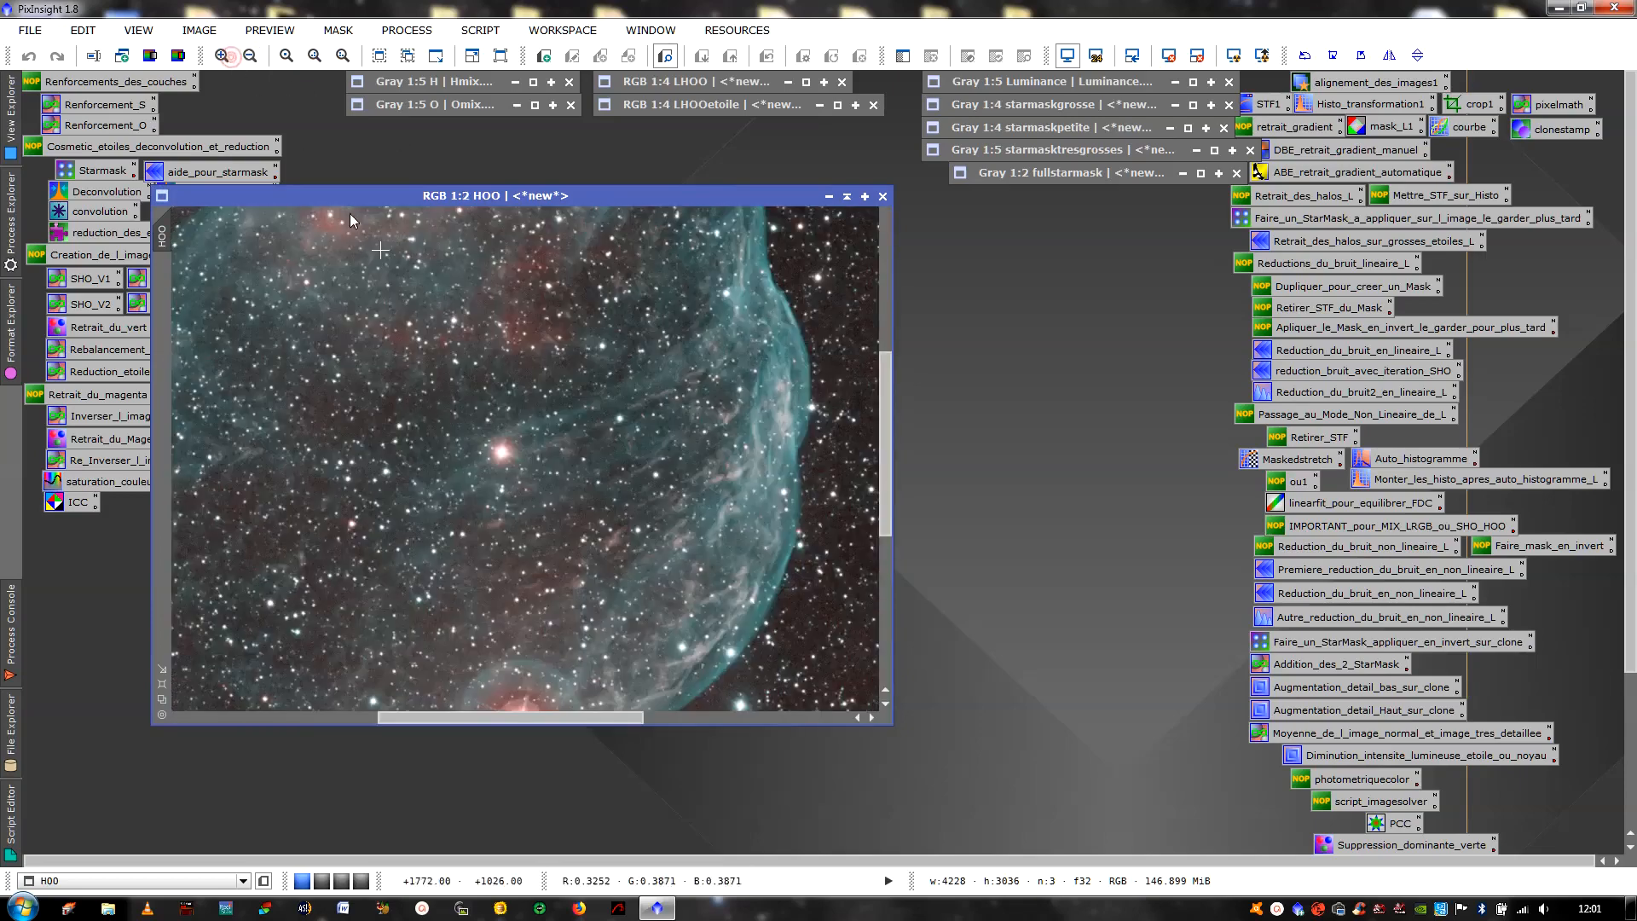
{"action": "left_click_drag", "start_coordinate": [510, 723], "coordinate": [729, 715]}
{"action": "left_click_drag", "start_coordinate": [888, 435], "coordinate": [888, 356]}
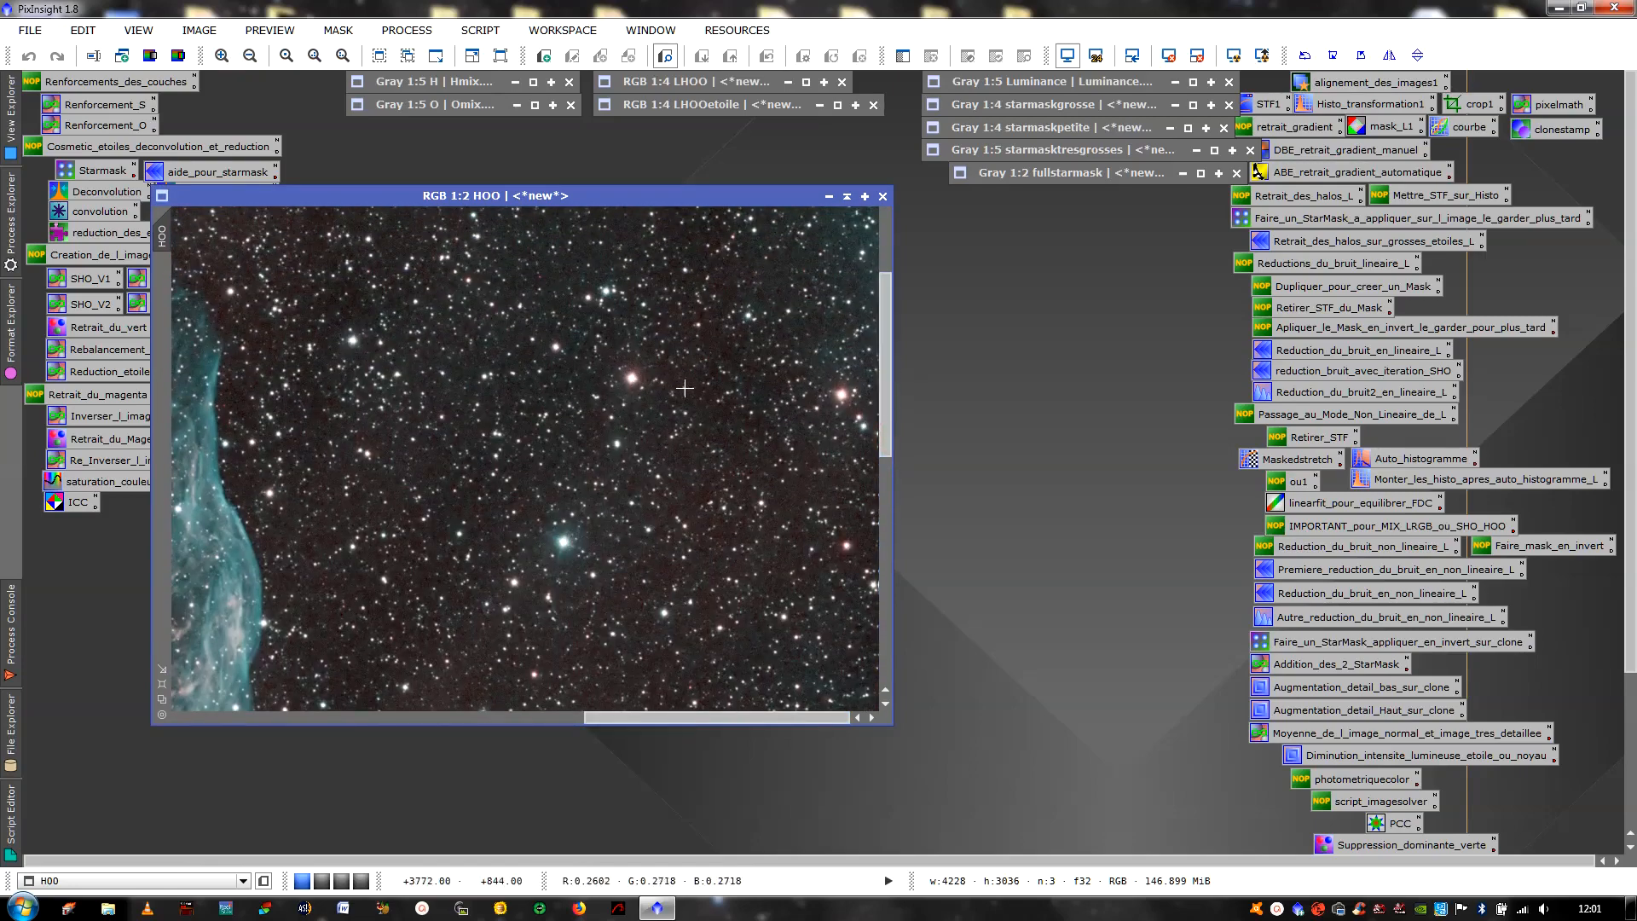
{"action": "left_click", "coordinate": [160, 686]}
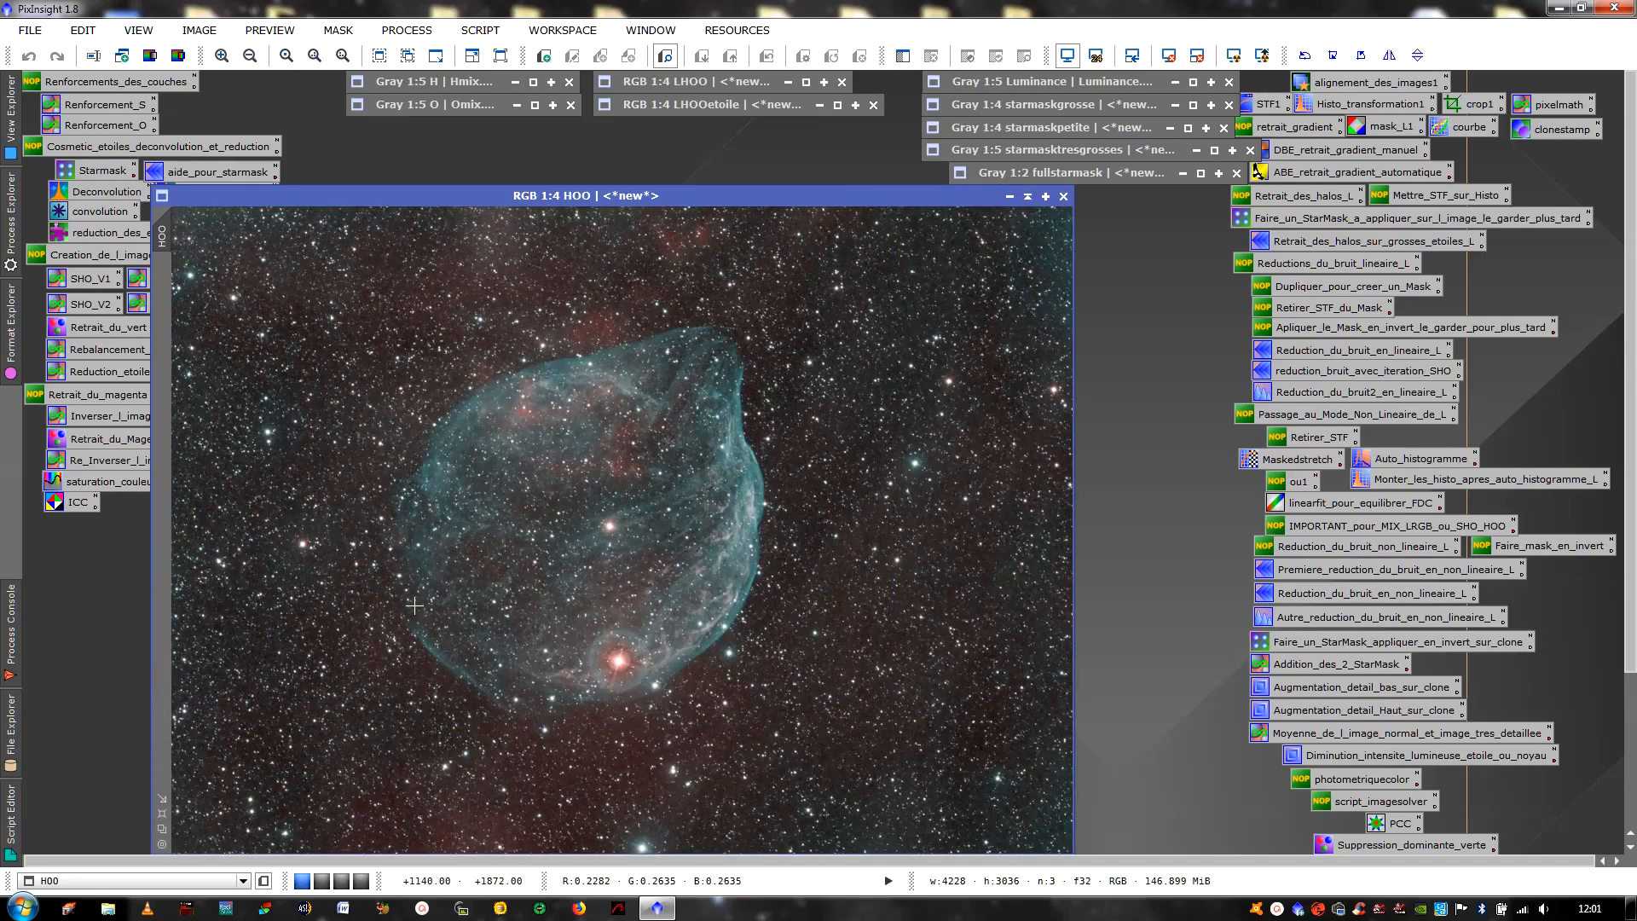
{"action": "left_click_drag", "start_coordinate": [537, 195], "coordinate": [524, 161]}
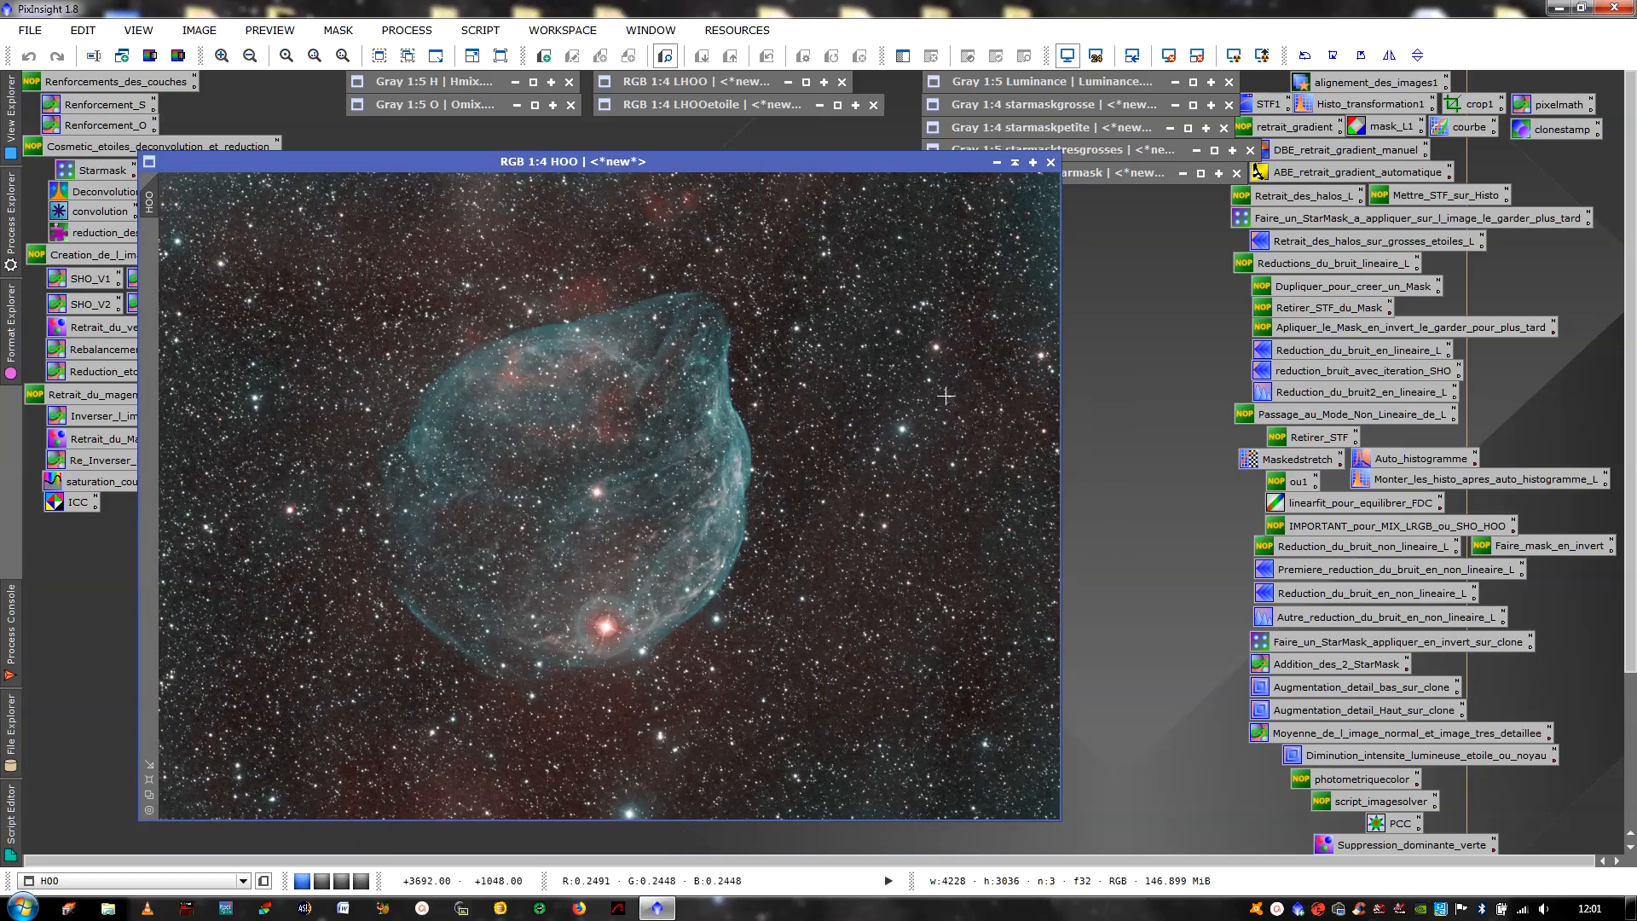
Remove green from the HOO image with the Retrait_du_vert SCNR preset, using Average Neutral protection and amount 1.00
{"action": "left_click_drag", "start_coordinate": [804, 168], "coordinate": [866, 170]}
{"action": "double_click", "coordinate": [122, 330]}
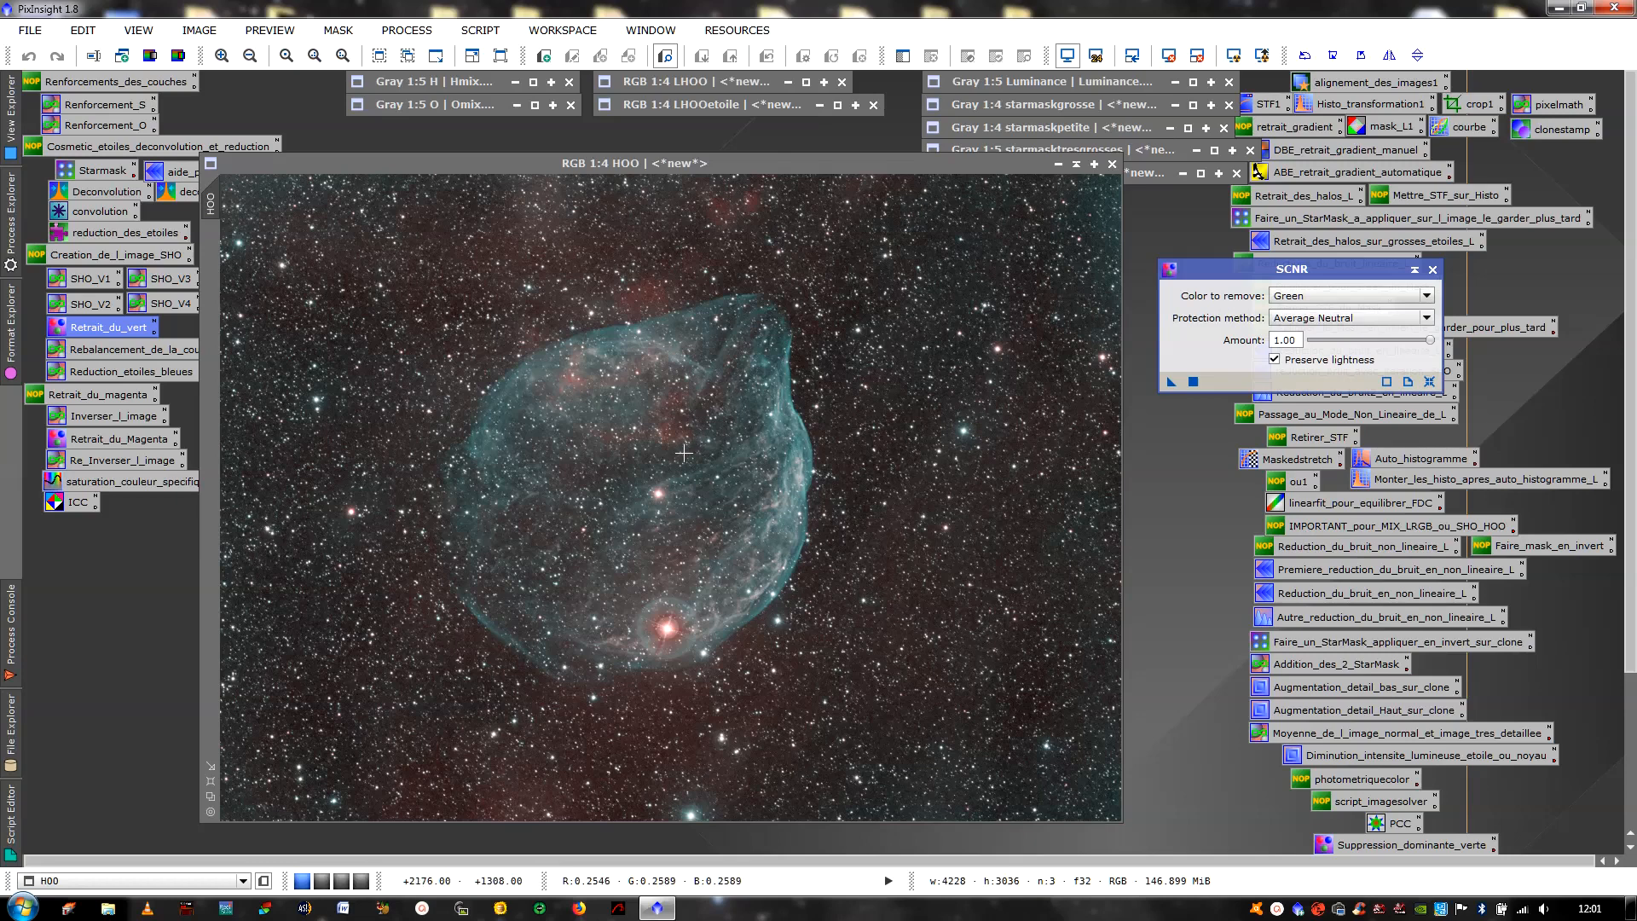
{"action": "left_click", "coordinate": [1193, 381]}
{"action": "left_click", "coordinate": [1434, 271]}
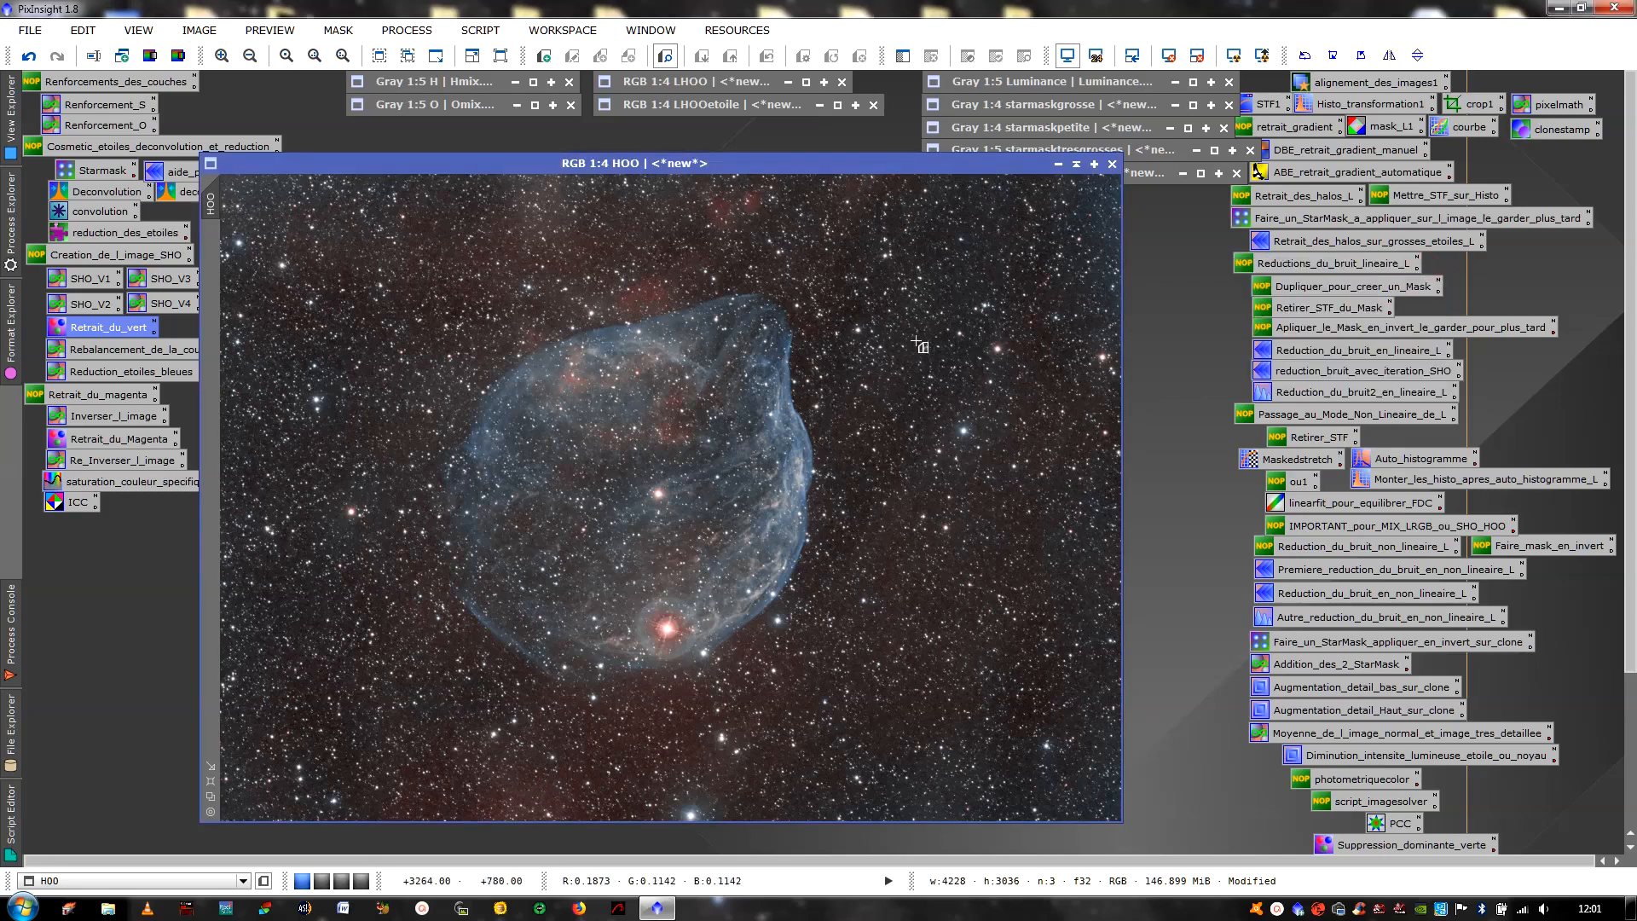
Inspect the stars to the upper right of the nebula in a temporary preview, and delete the preview
{"action": "left_click_drag", "start_coordinate": [916, 296], "coordinate": [1073, 408]}
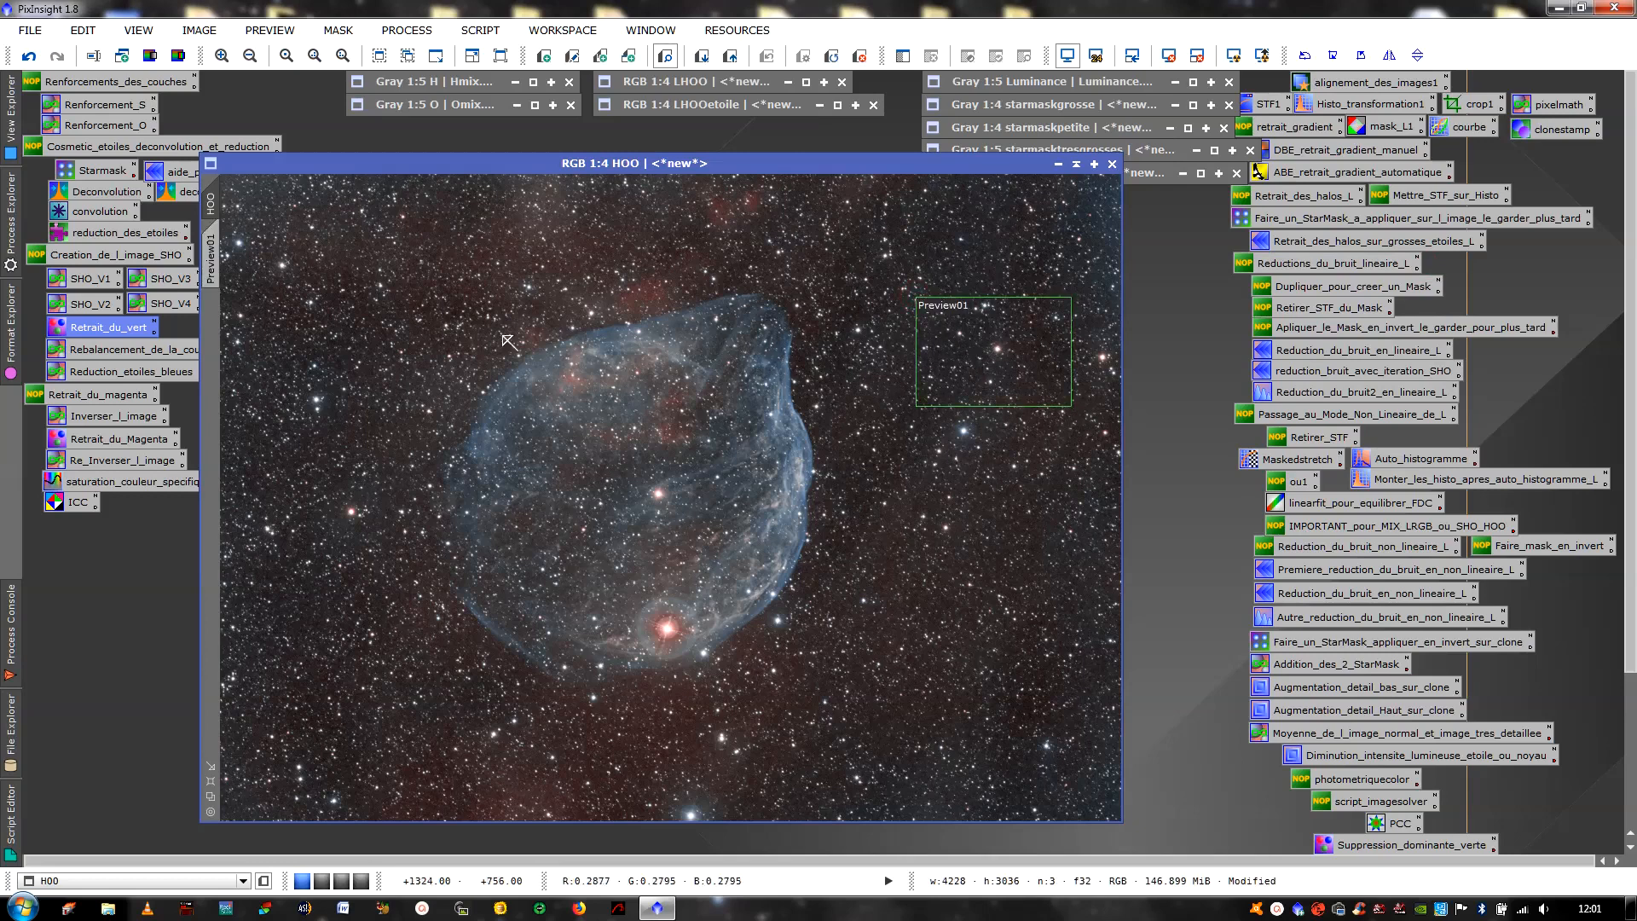
{"action": "left_click", "coordinate": [212, 271]}
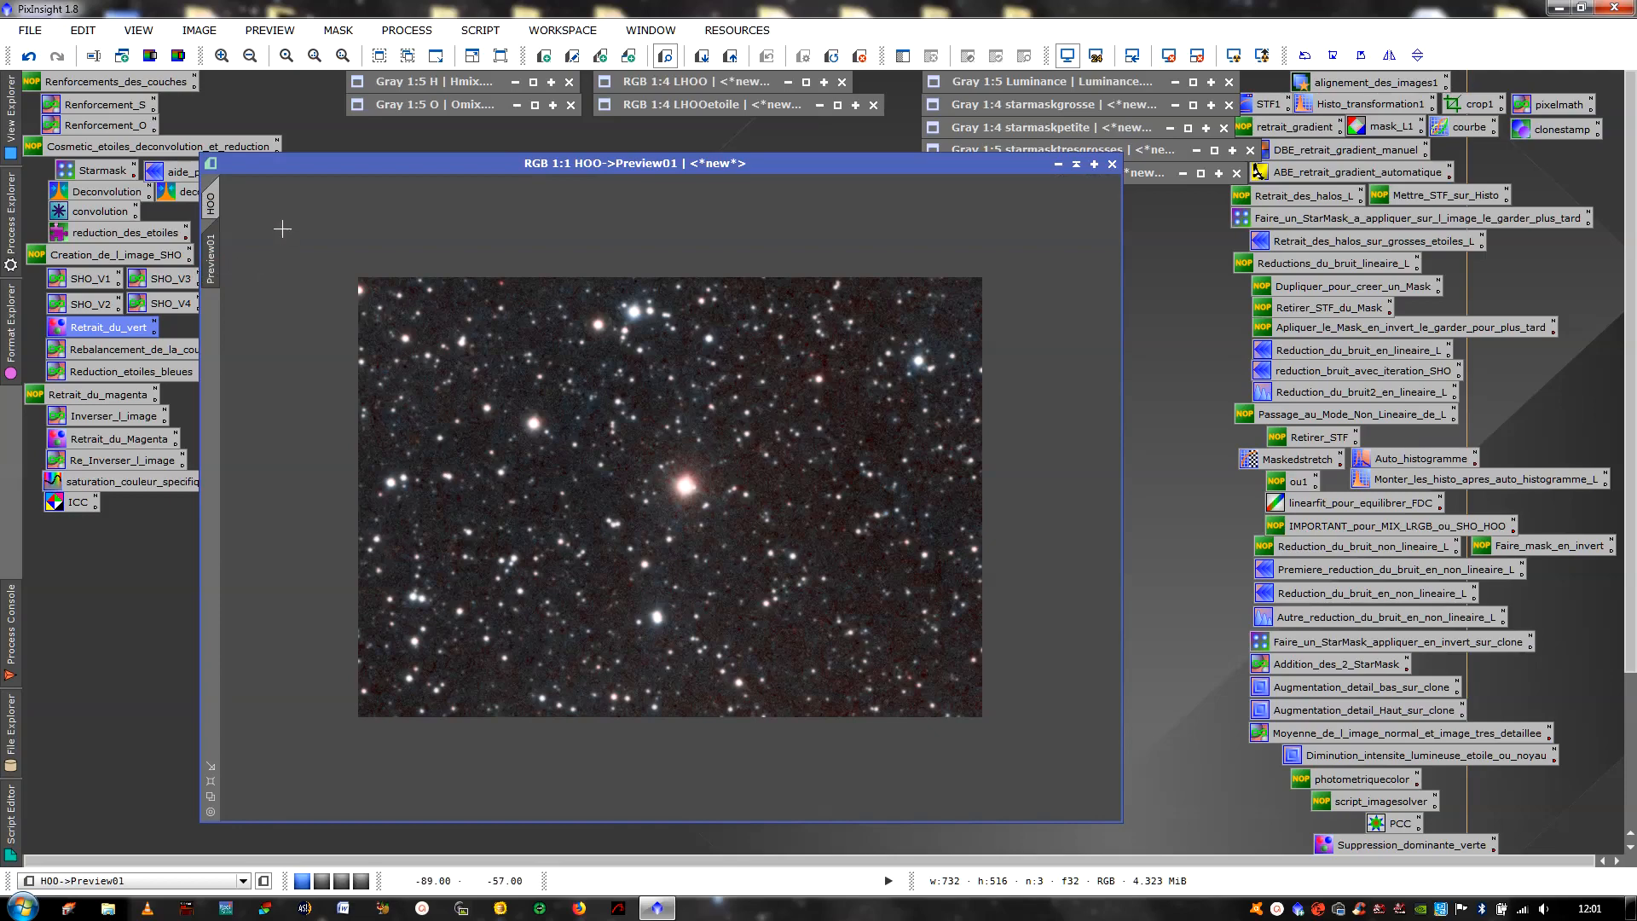
{"action": "left_click", "coordinate": [213, 197]}
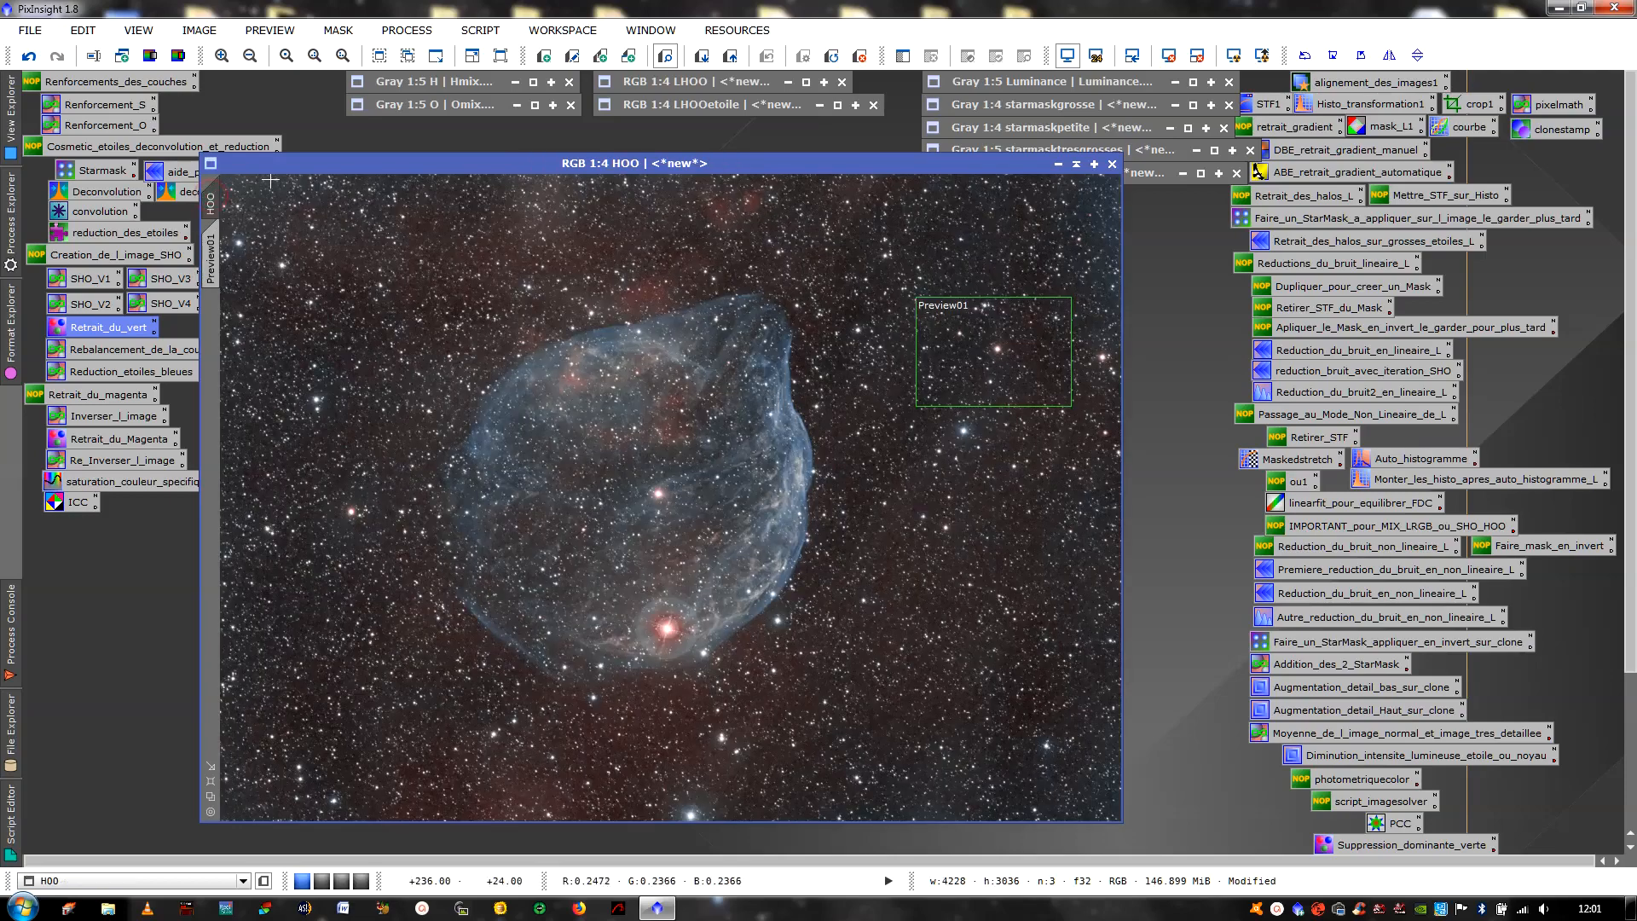
{"action": "left_click", "coordinate": [268, 31]}
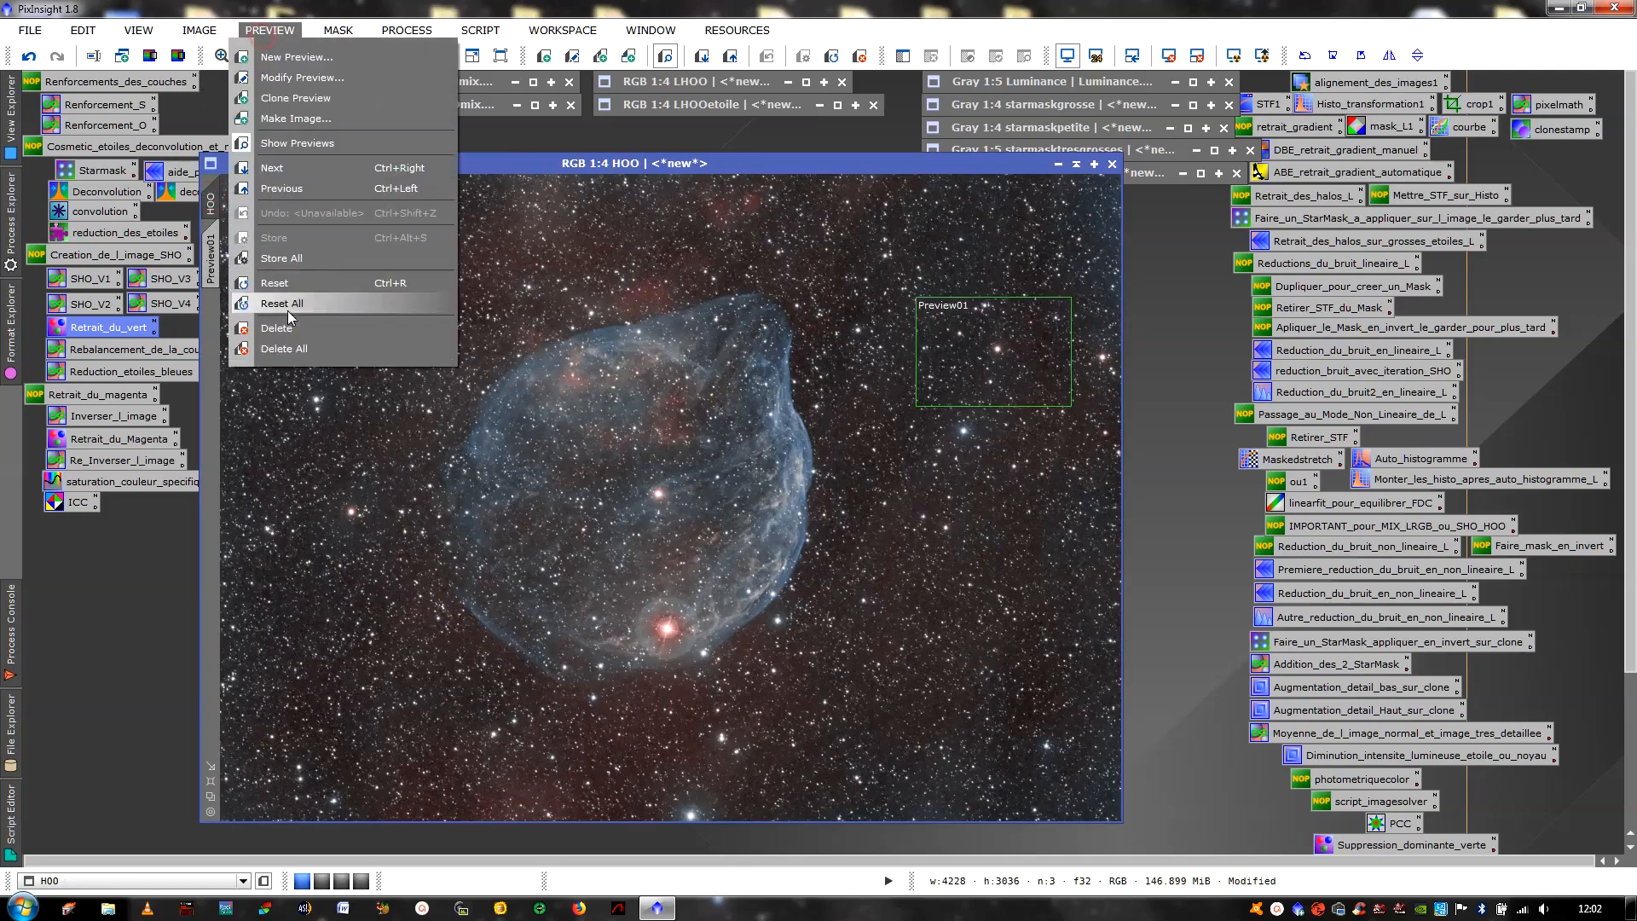
{"action": "left_click", "coordinate": [290, 342]}
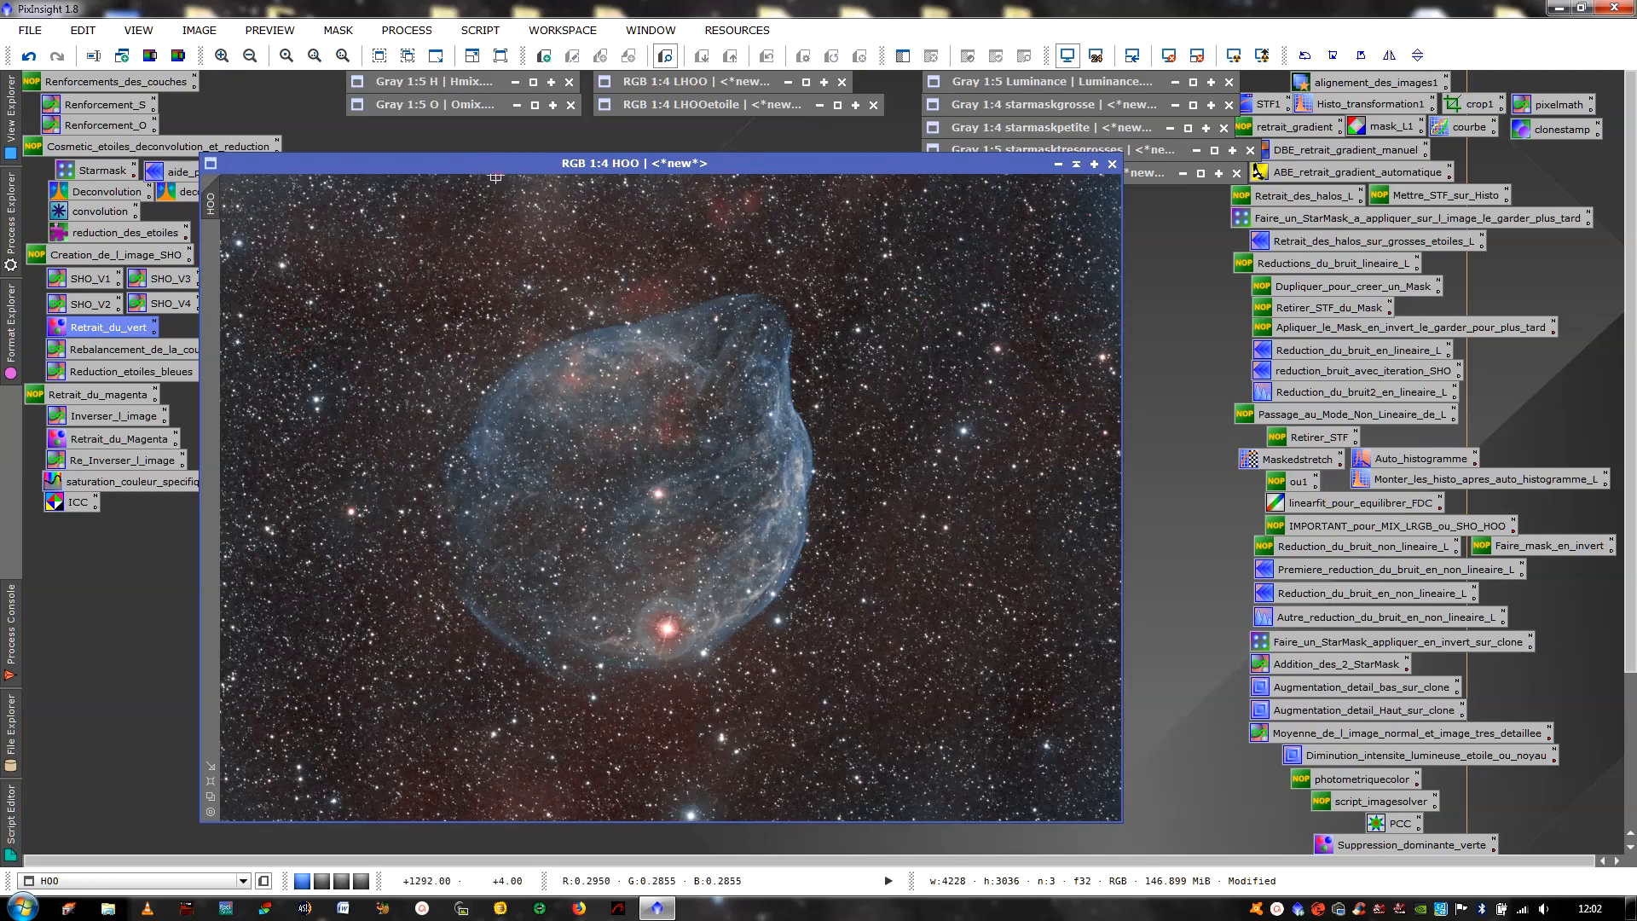
Move the HOO image window clear of the collapsed star mask windows
{"action": "left_click_drag", "start_coordinate": [505, 168], "coordinate": [418, 151]}
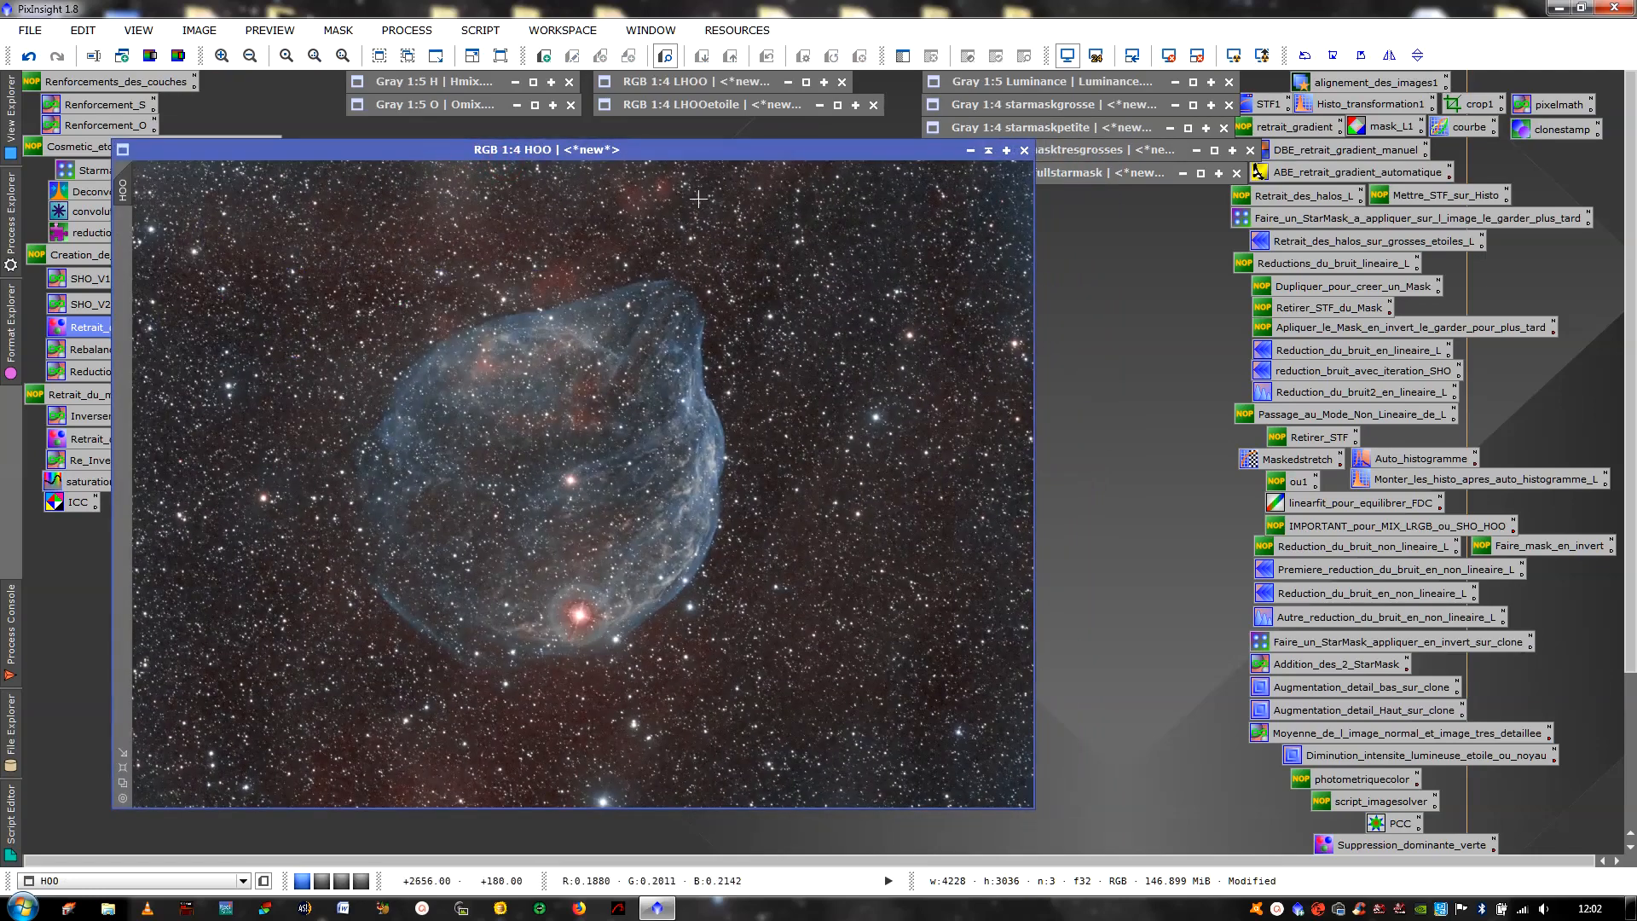
{"action": "left_click_drag", "start_coordinate": [883, 157], "coordinate": [842, 156]}
{"action": "left_click", "coordinate": [1083, 105]}
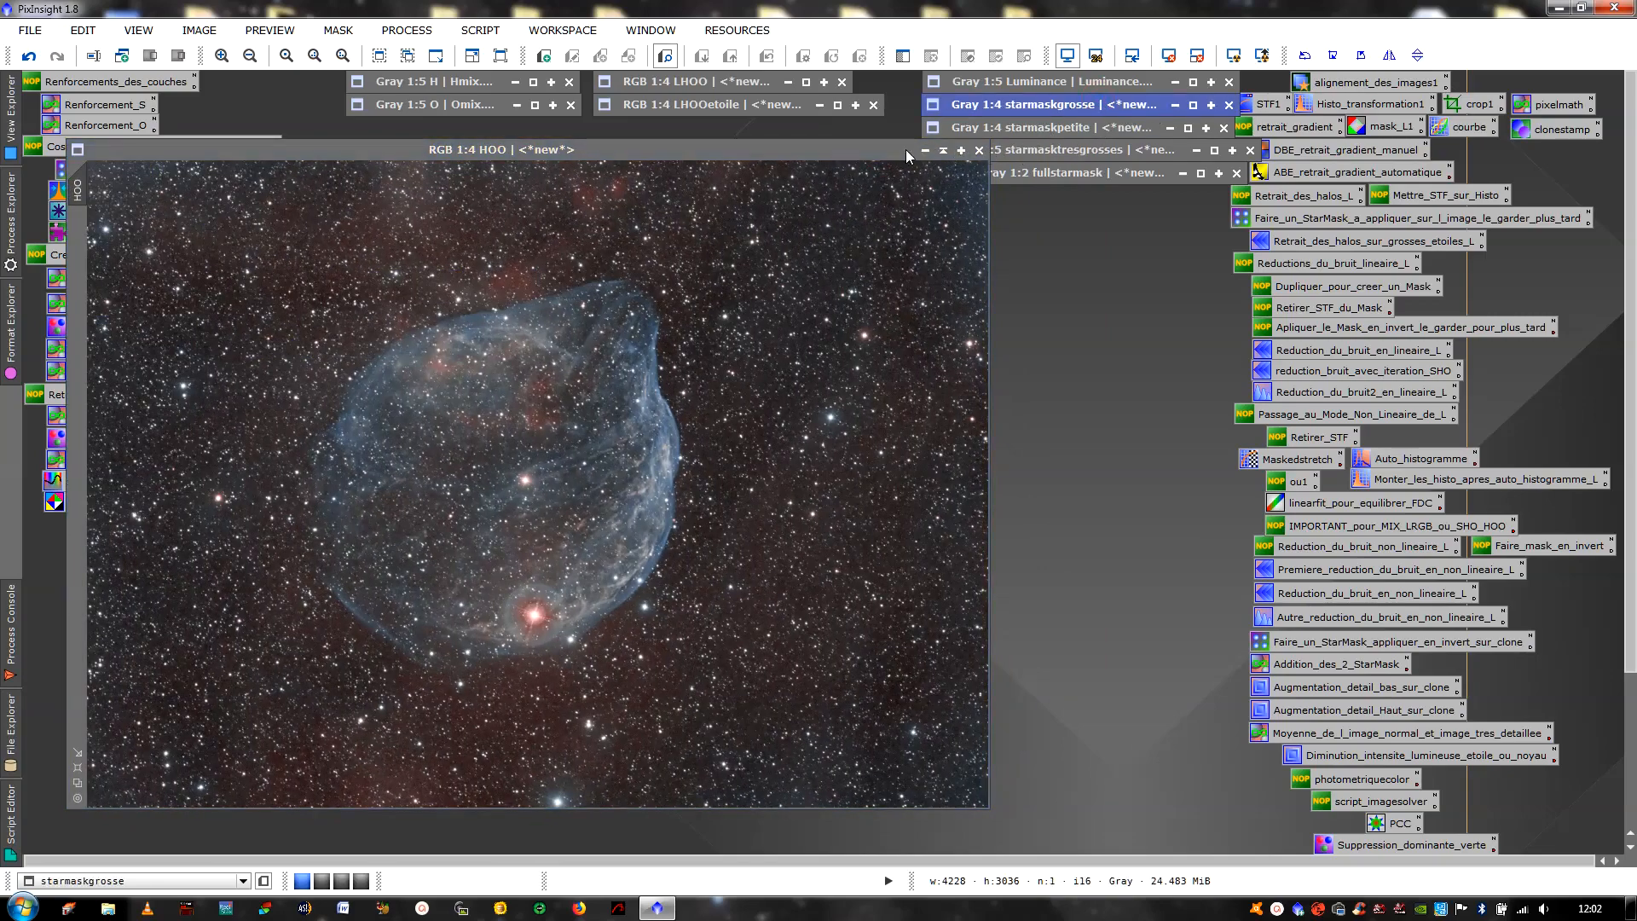
{"action": "left_click_drag", "start_coordinate": [906, 150], "coordinate": [849, 152]}
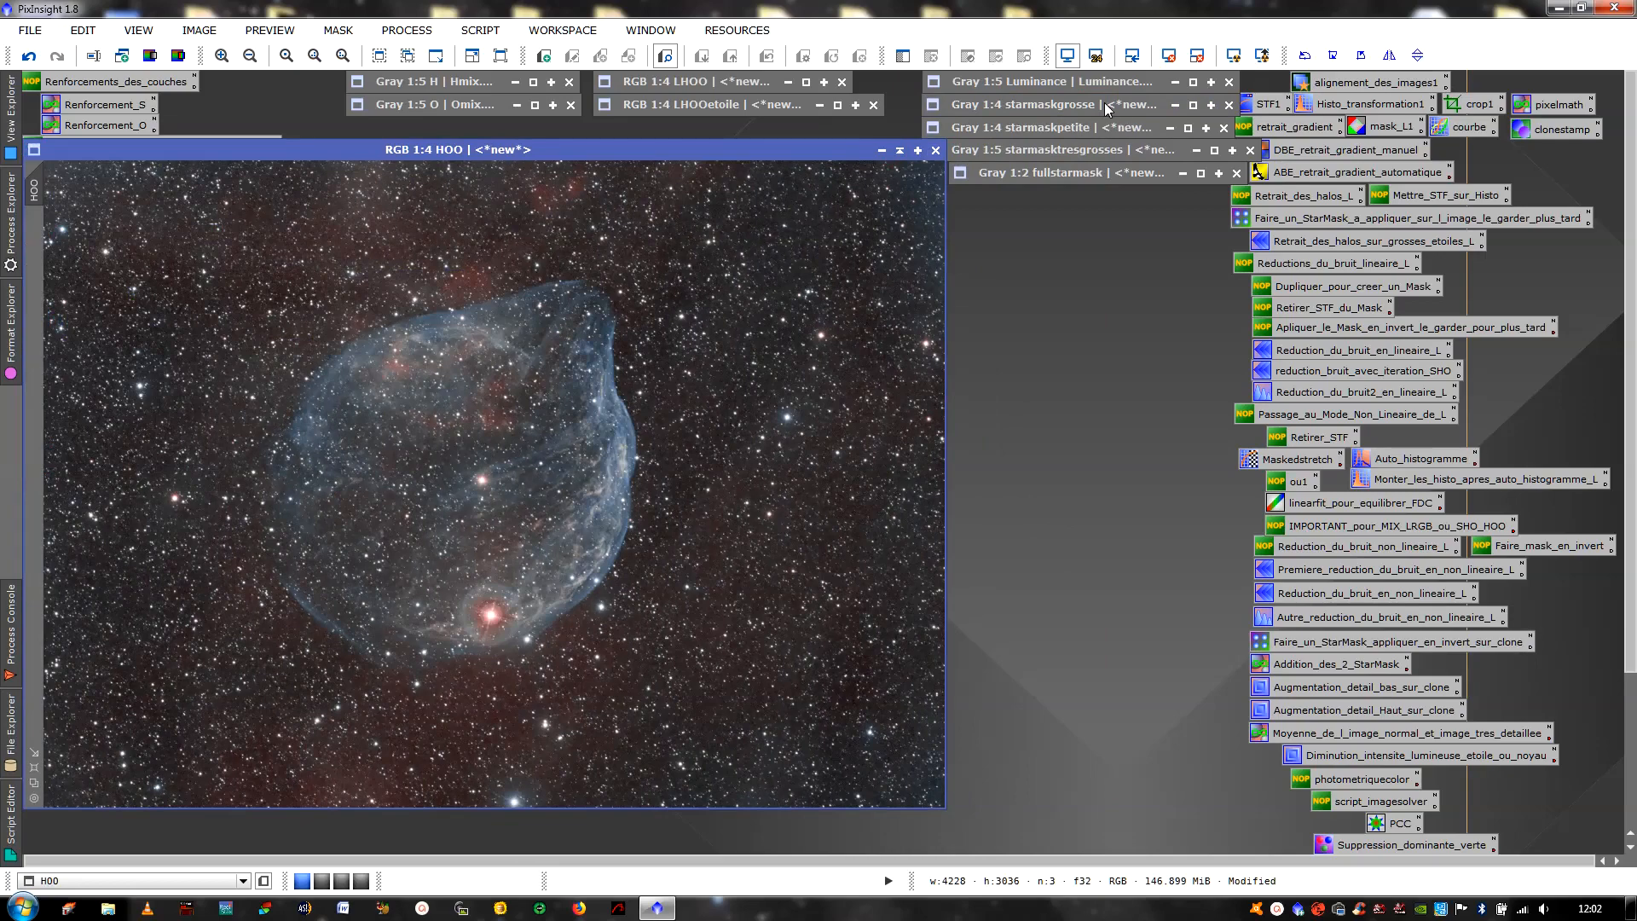
{"action": "left_click", "coordinate": [1107, 109]}
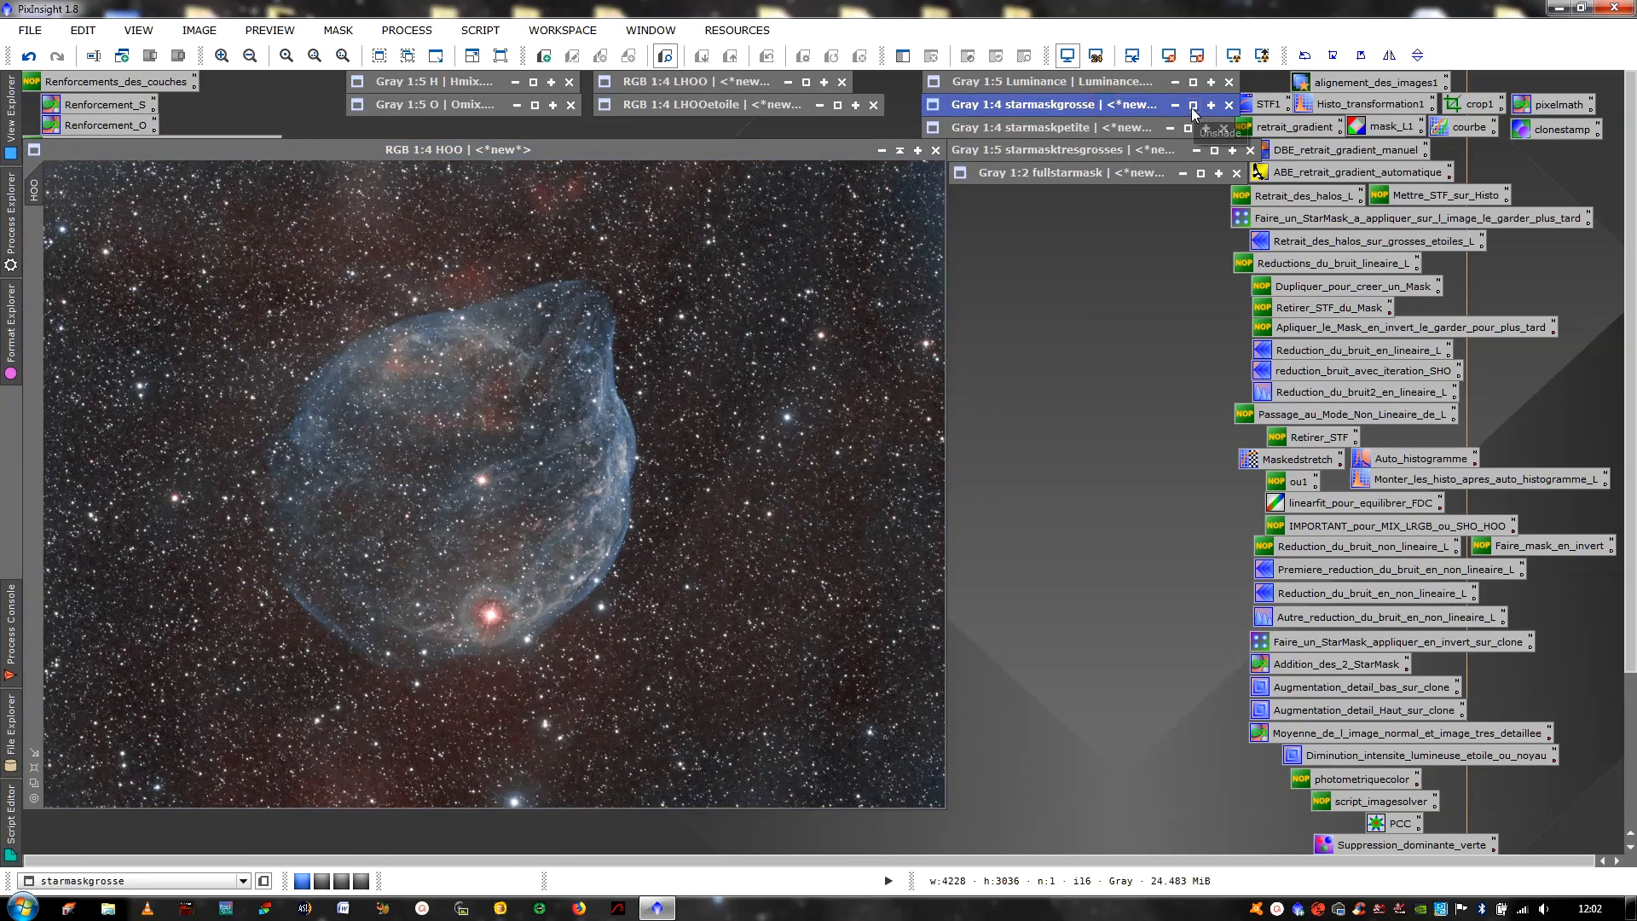
Collapse the HOO image and examine the starmaskgrosse mask at 1:1, collapsing the mask when done
{"action": "left_click", "coordinate": [903, 151]}
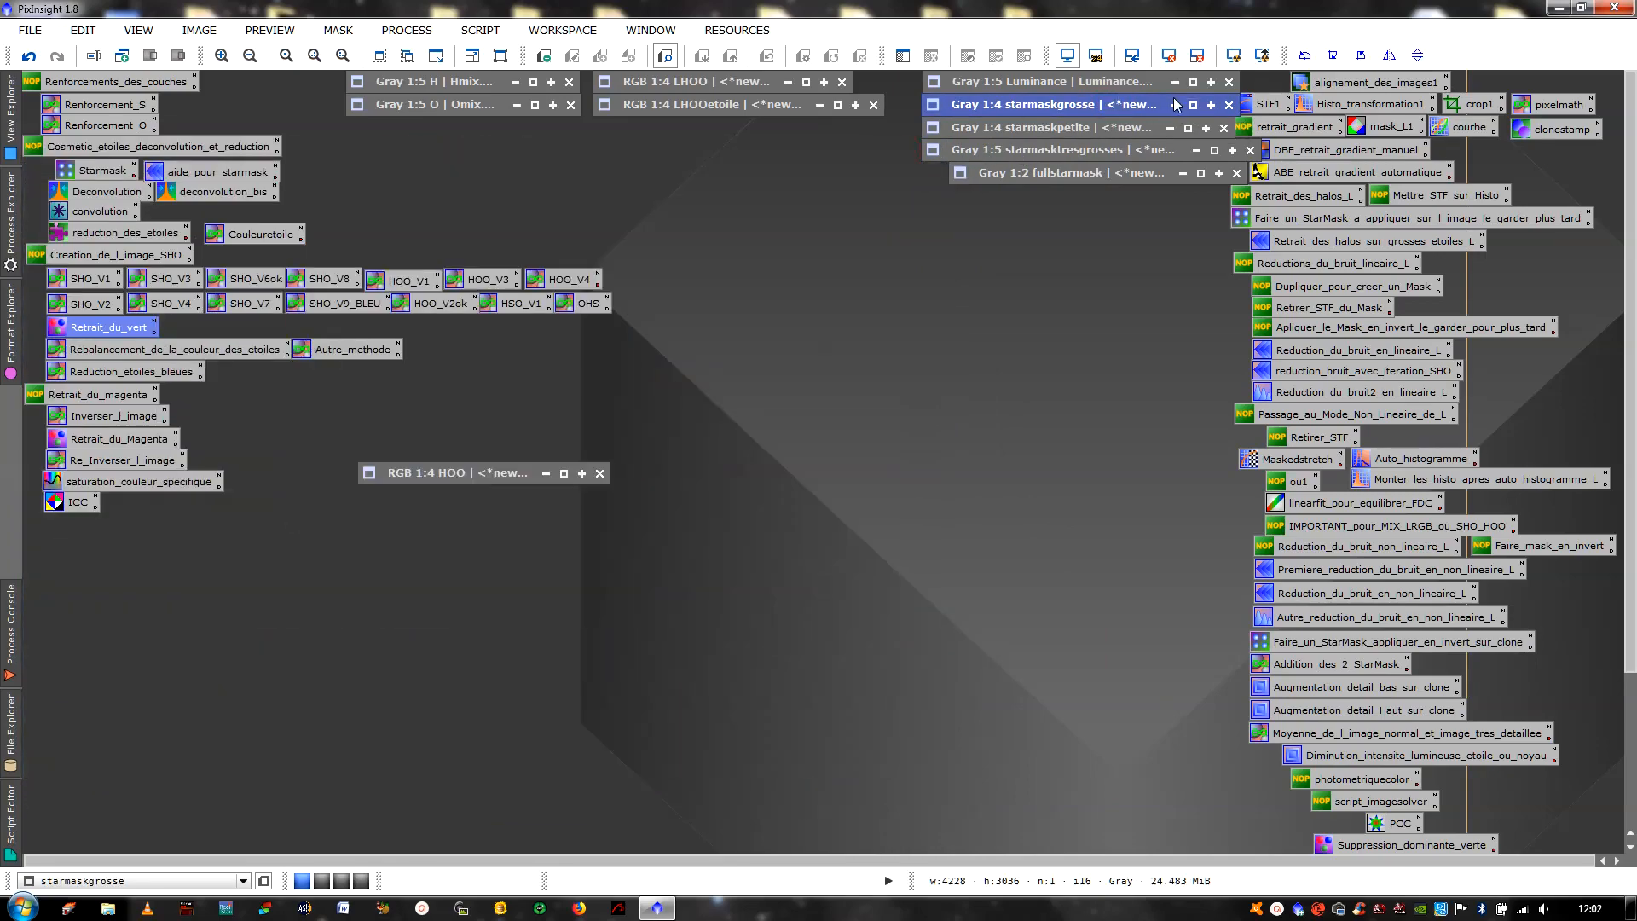
{"action": "left_click", "coordinate": [1191, 104]}
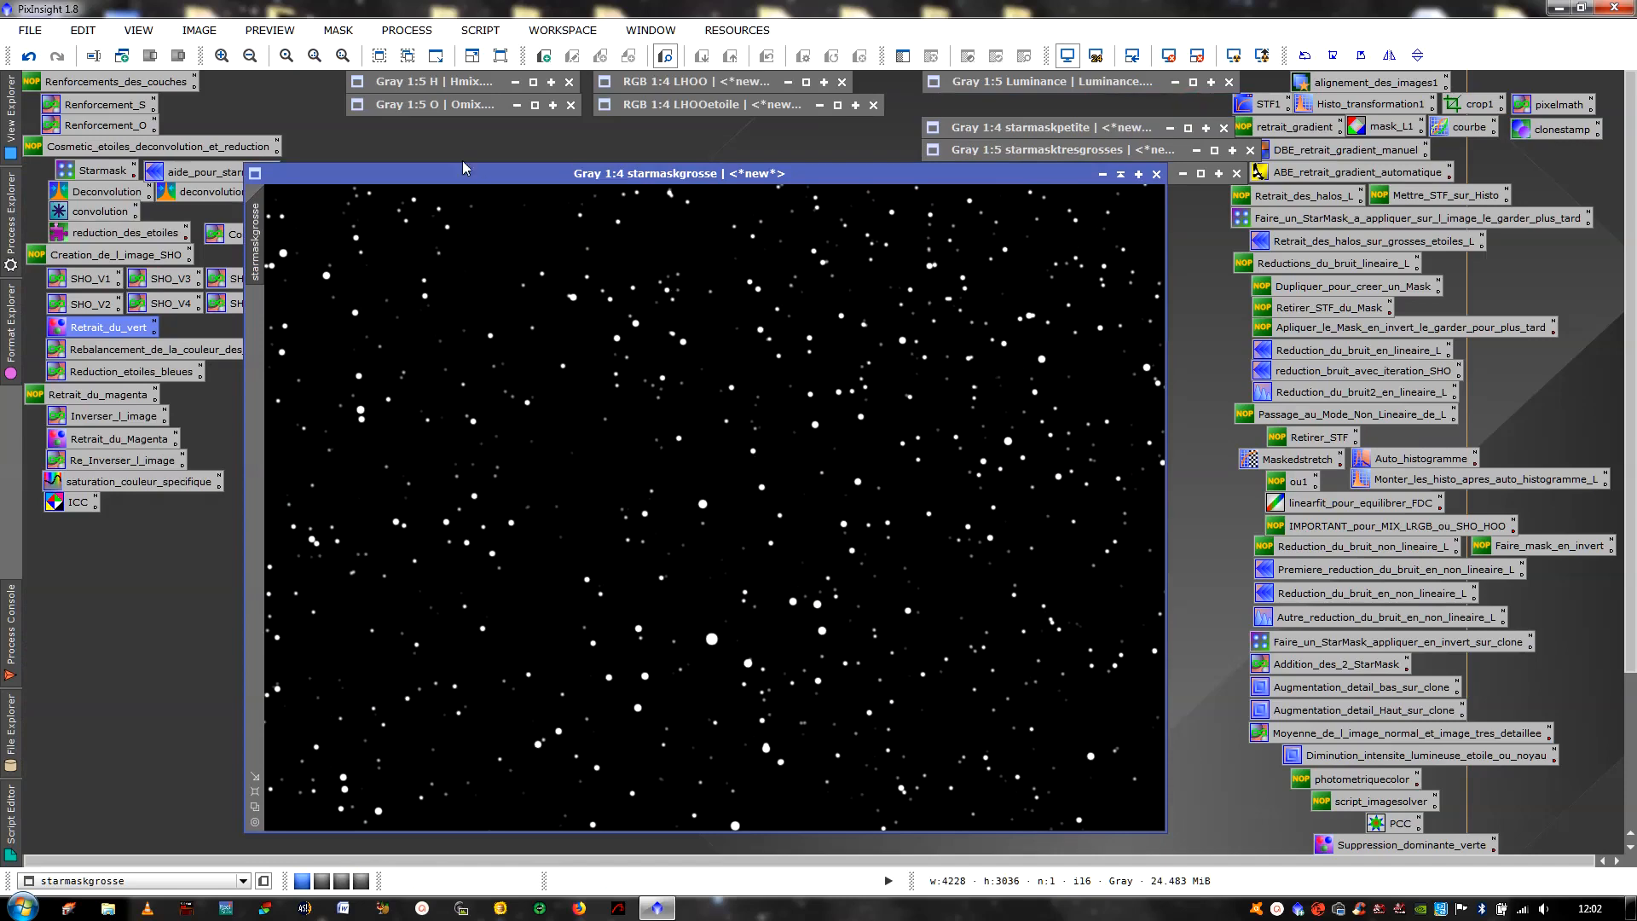
{"action": "left_click", "coordinate": [227, 60]}
{"action": "left_click", "coordinate": [227, 60]}
{"action": "left_click", "coordinate": [227, 60]}
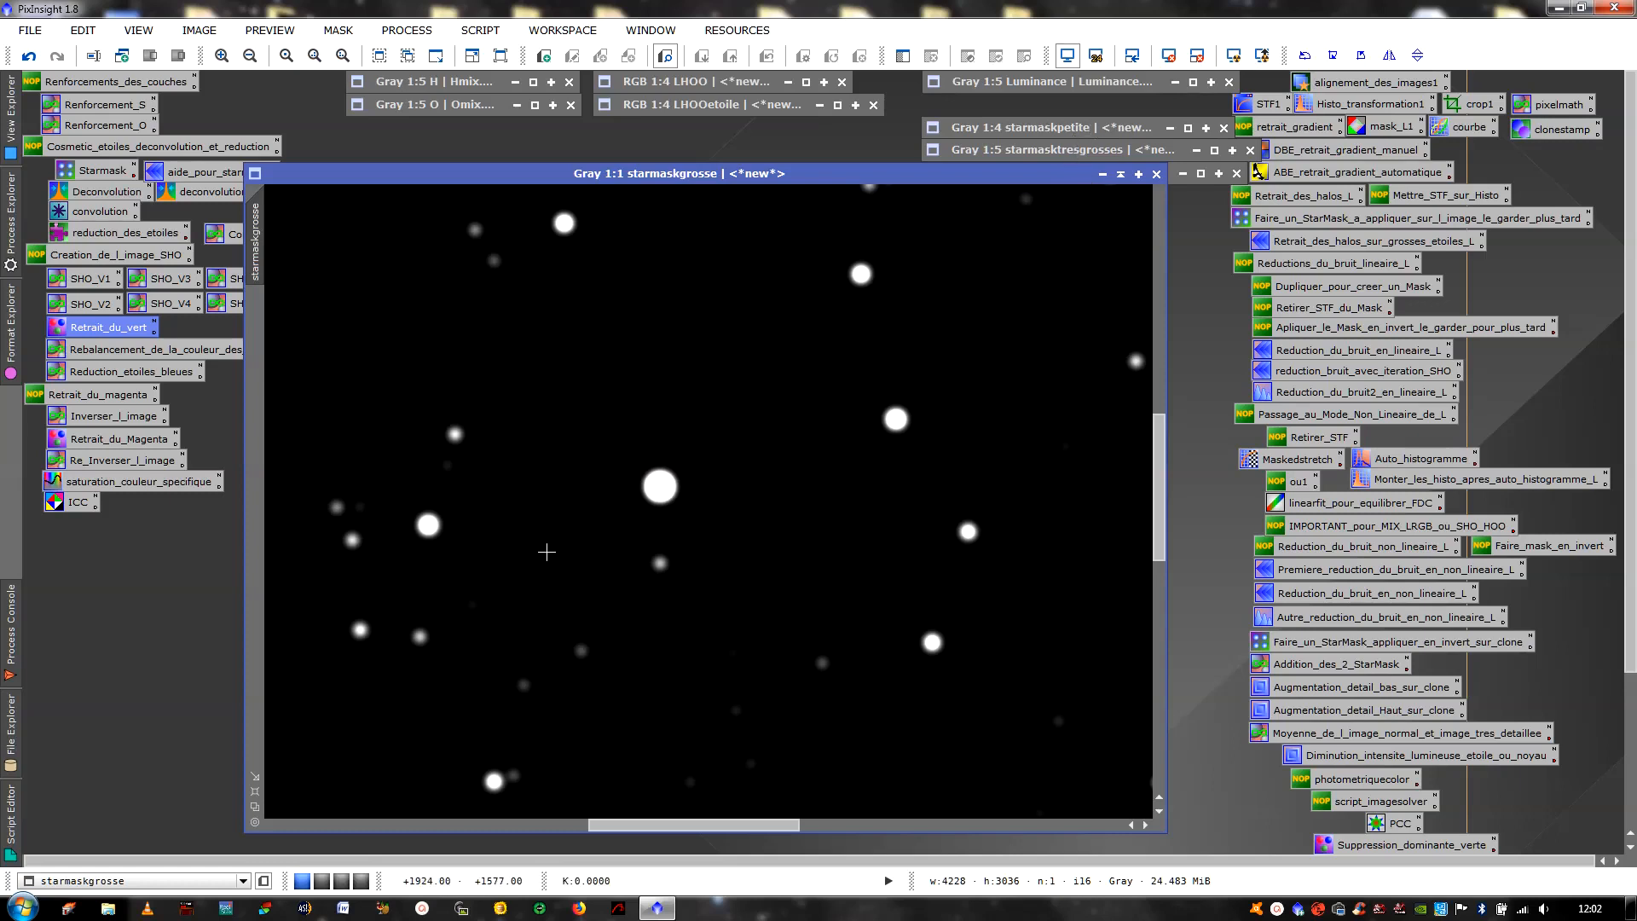
{"action": "left_click", "coordinate": [255, 795]}
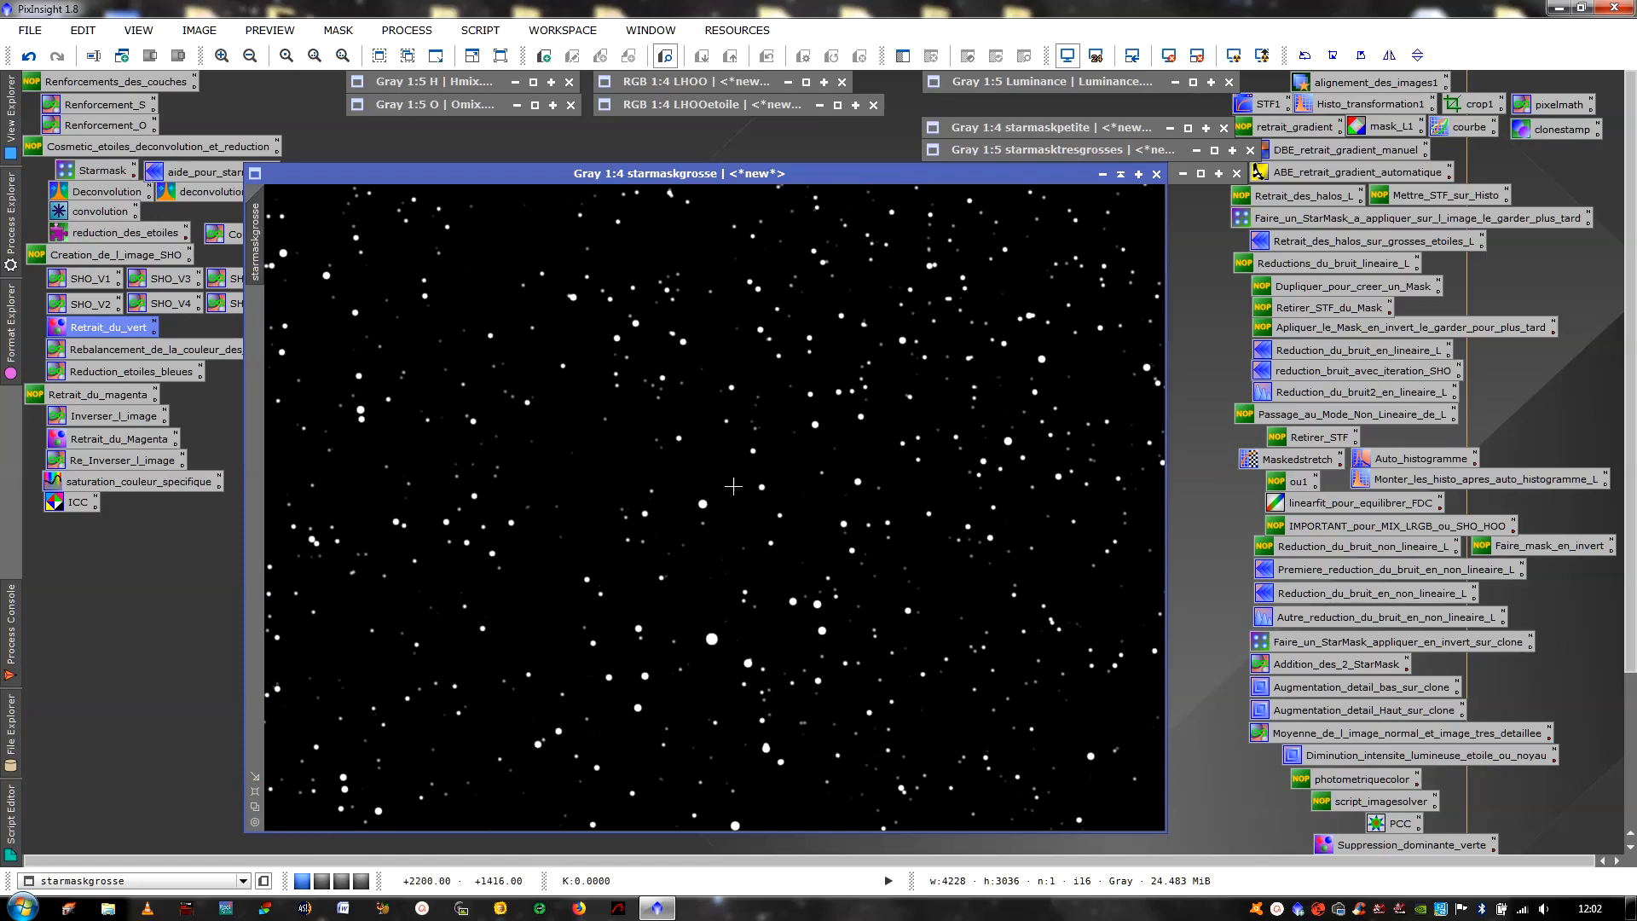
{"action": "left_click", "coordinate": [1121, 174]}
Check the starmaskpetite mask, and display the starmasktresgrosses mask beside the HOO image
{"action": "left_click", "coordinate": [1187, 127]}
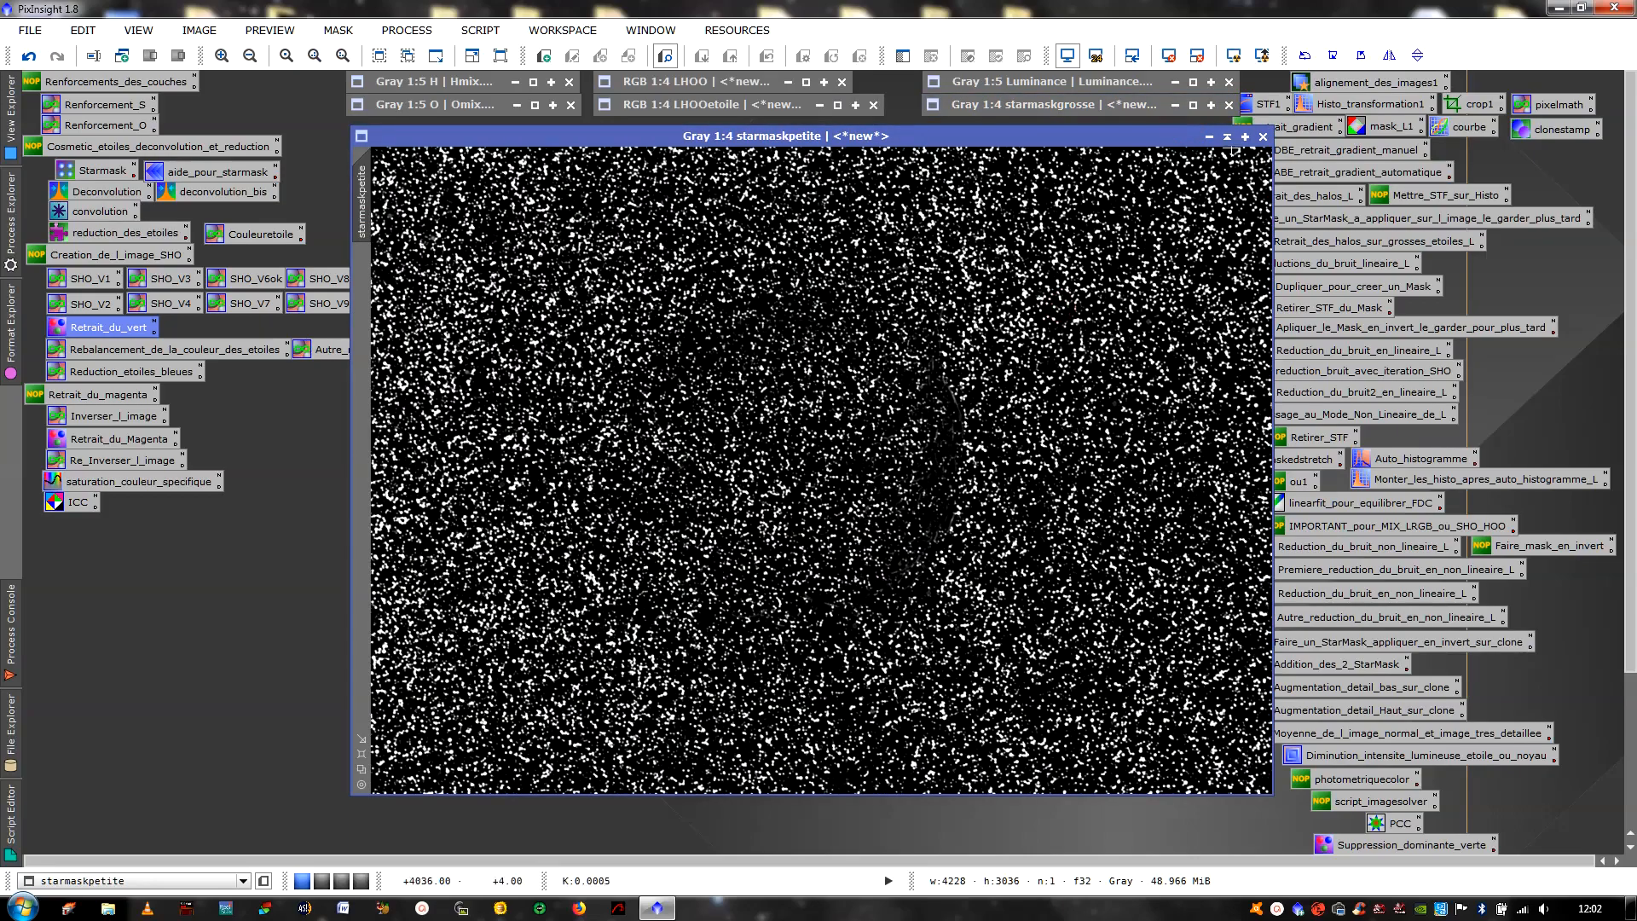
{"action": "left_click", "coordinate": [1226, 137]}
{"action": "left_click", "coordinate": [1214, 151]}
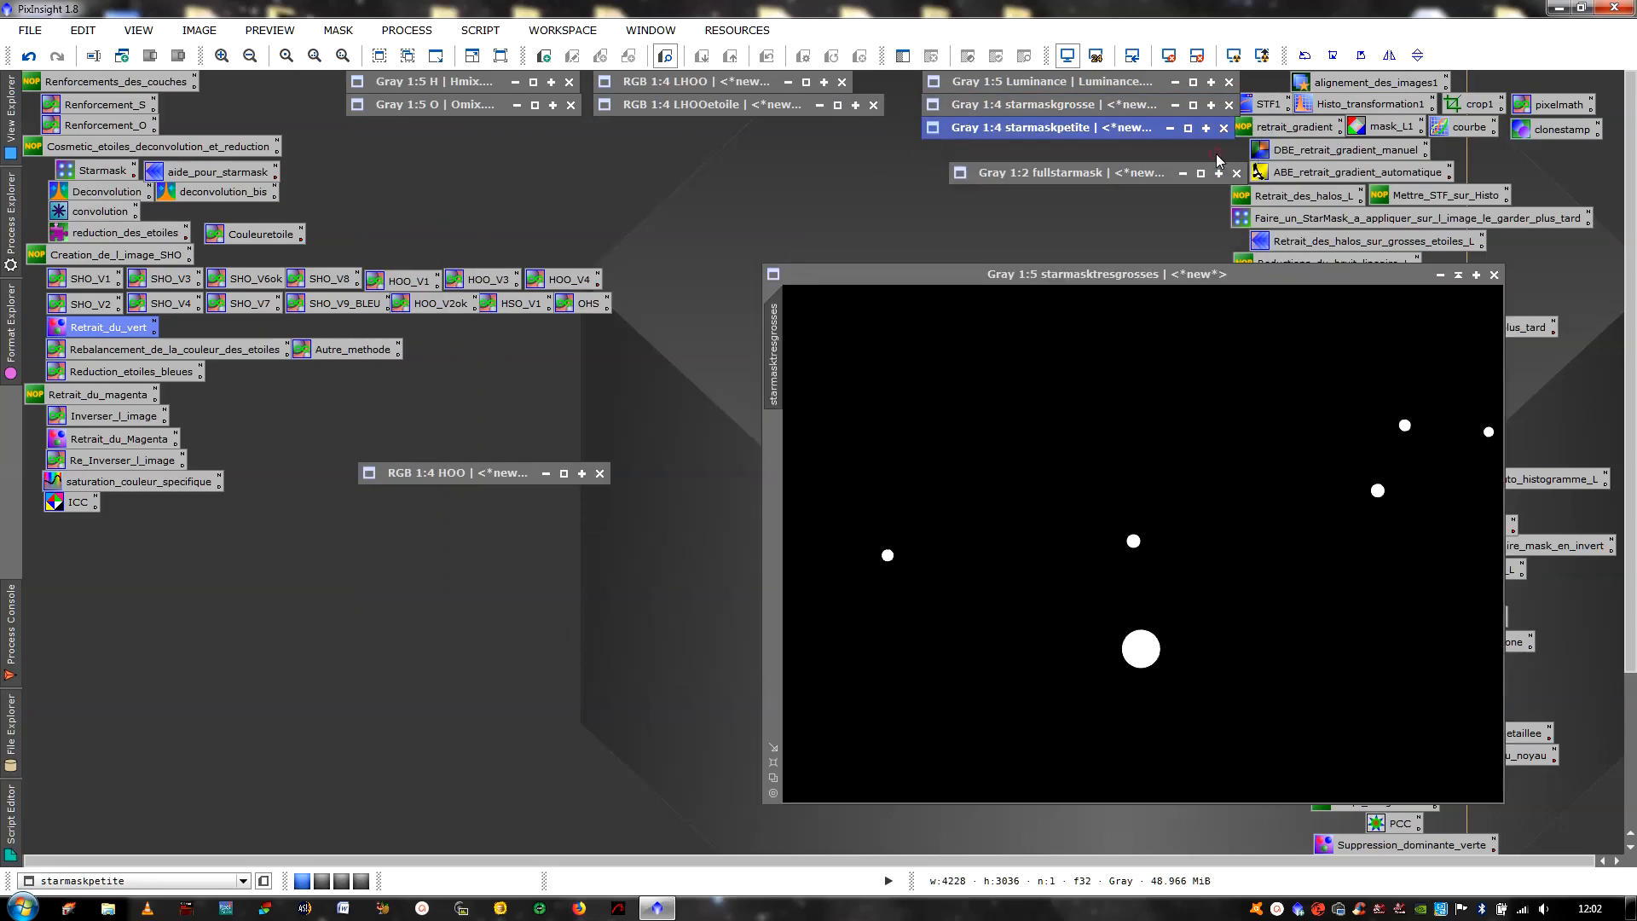
{"action": "left_click", "coordinate": [580, 474]}
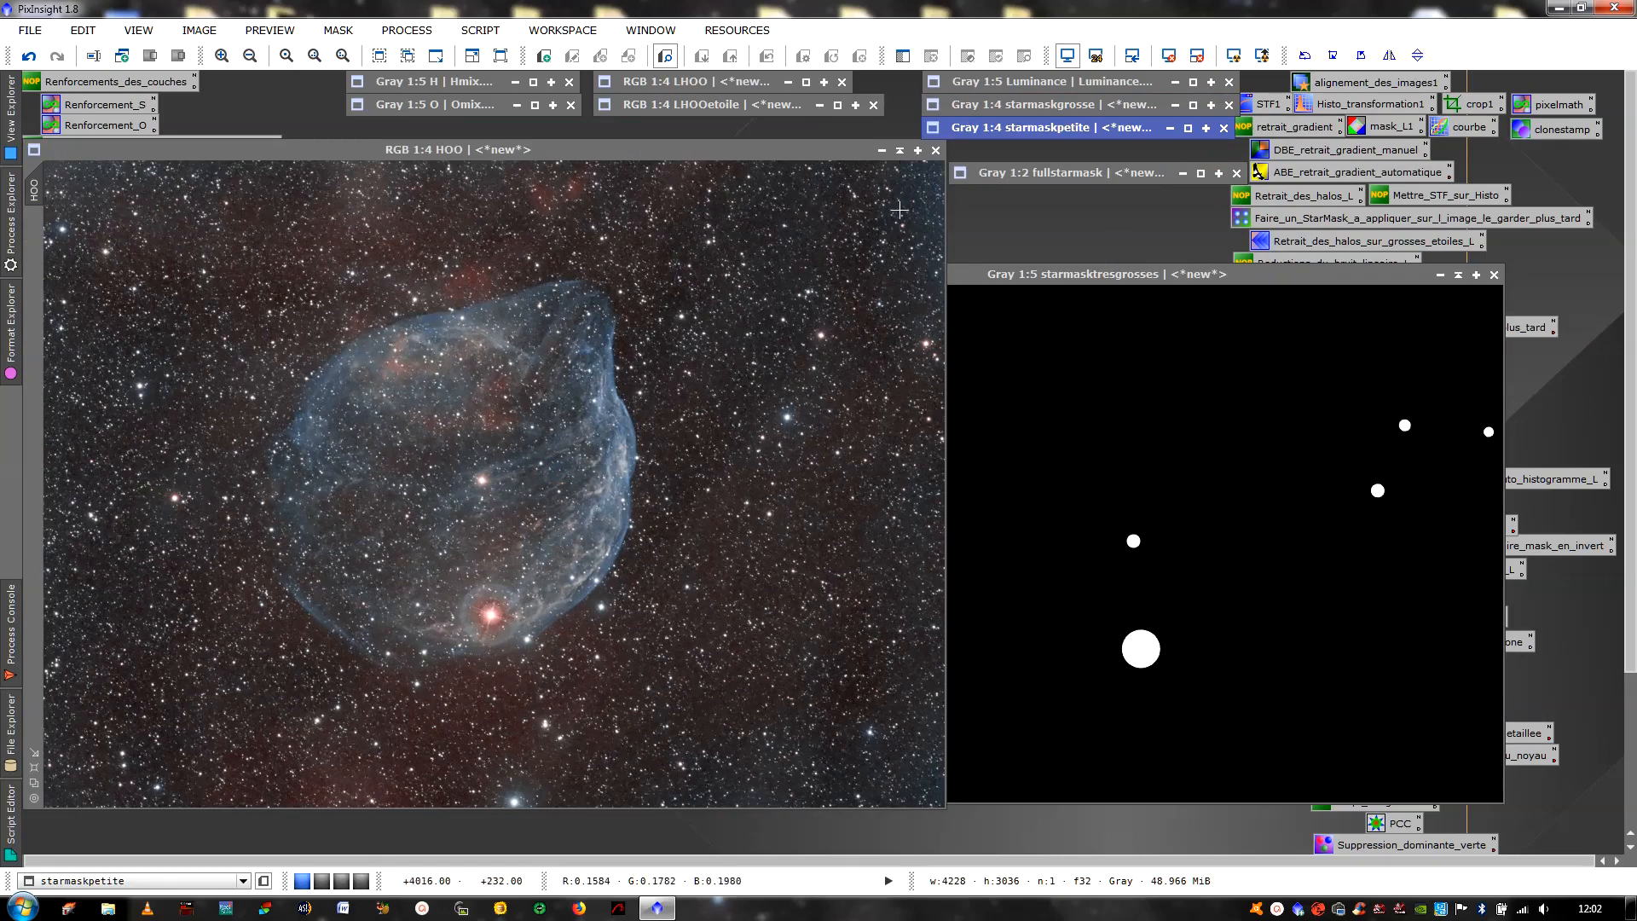
Collapse the HOO and starmasktresgrosses images and display the entire fullstarmask at 1:4, clear of the collapsed windows
{"action": "left_click", "coordinate": [901, 151]}
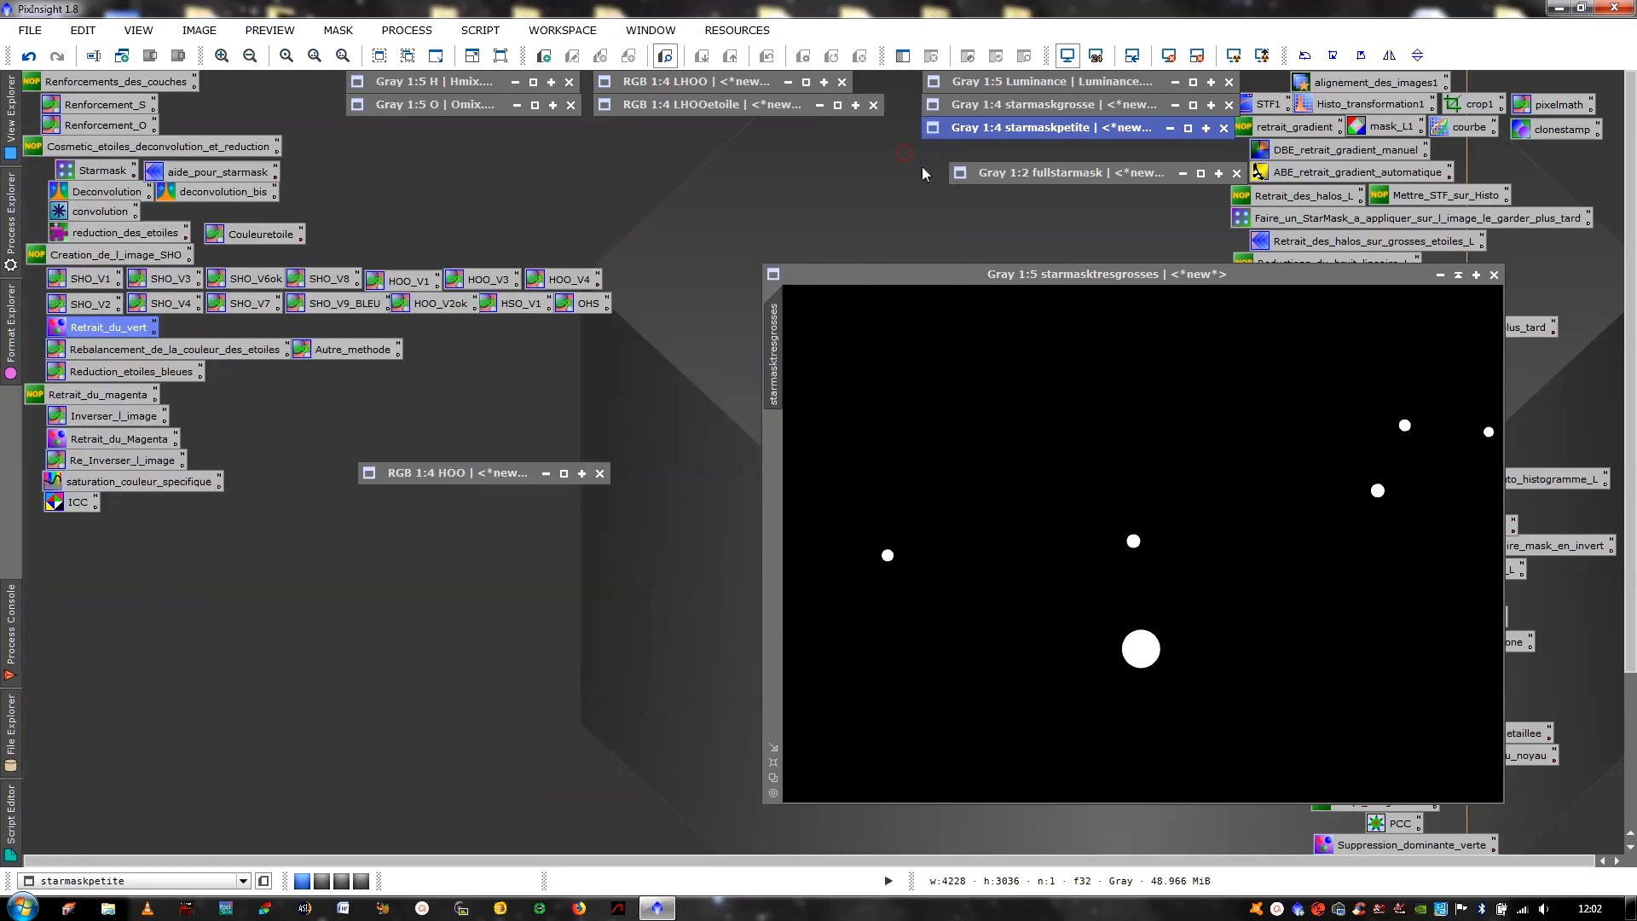
{"action": "left_click", "coordinate": [1458, 274]}
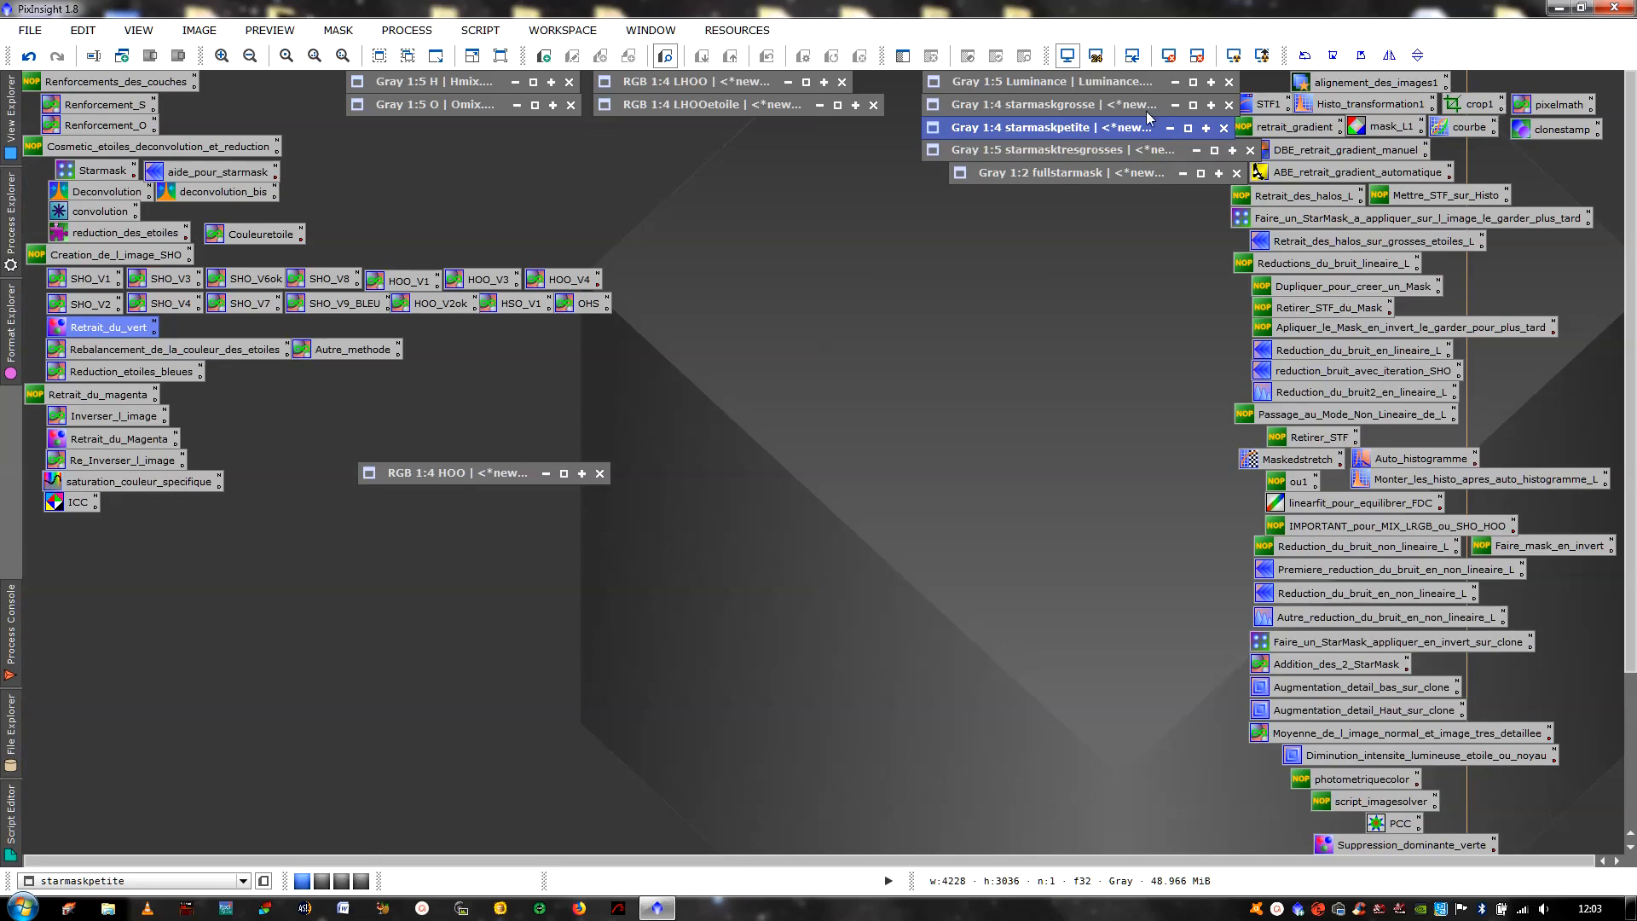
{"action": "left_click", "coordinate": [1100, 105]}
{"action": "left_click", "coordinate": [1088, 151]}
{"action": "left_click", "coordinate": [1200, 174]}
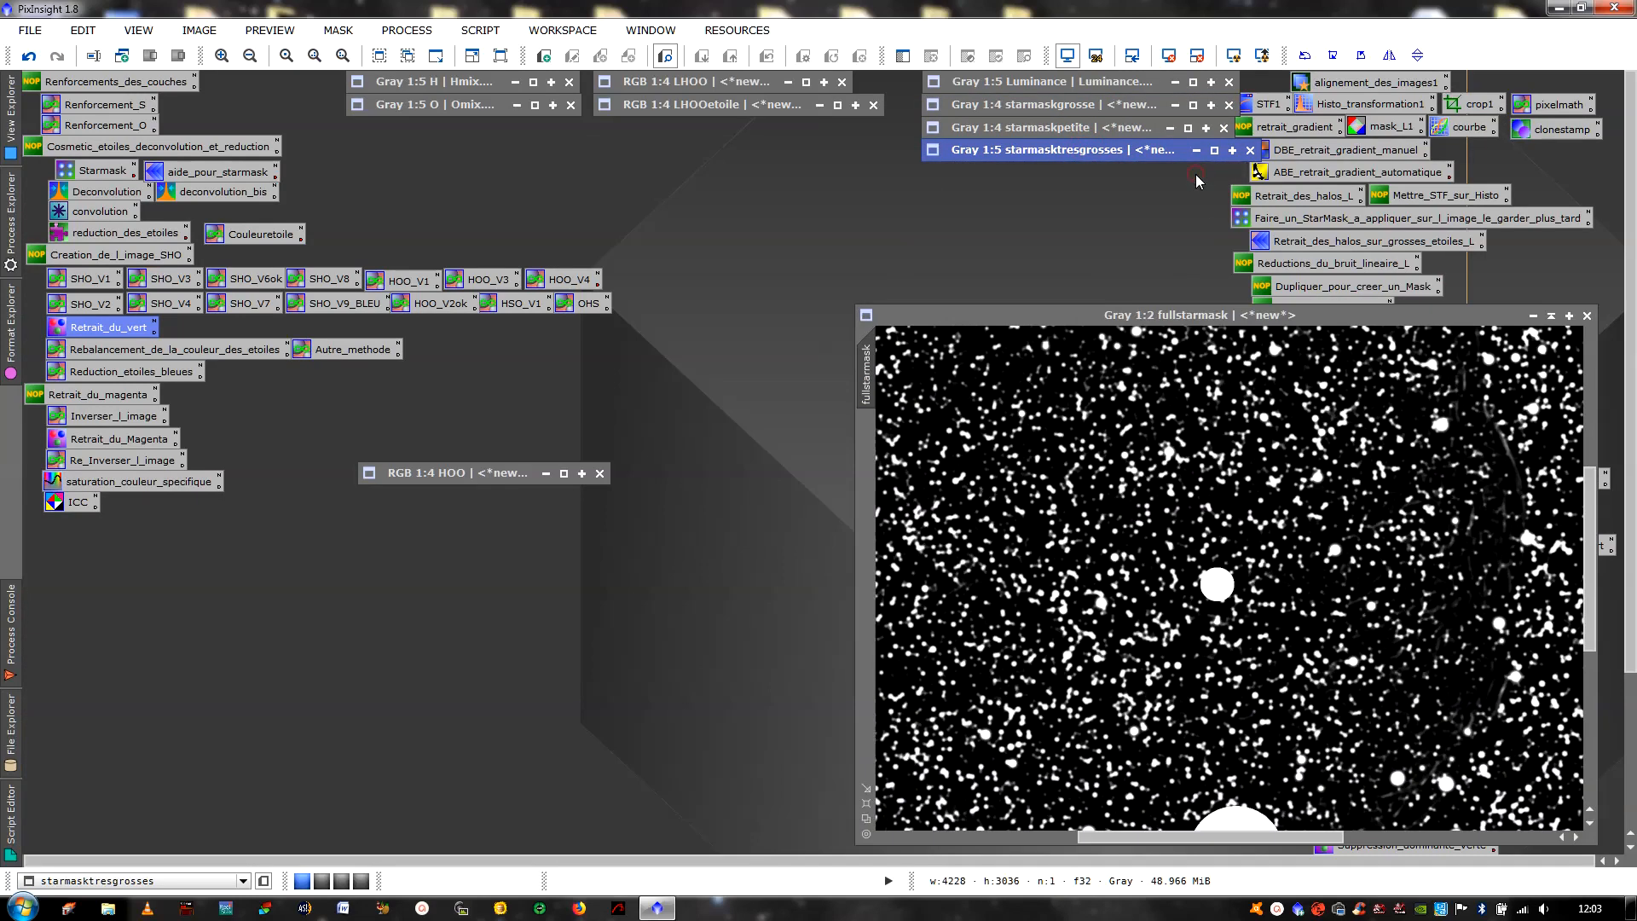
{"action": "left_click", "coordinate": [867, 803]}
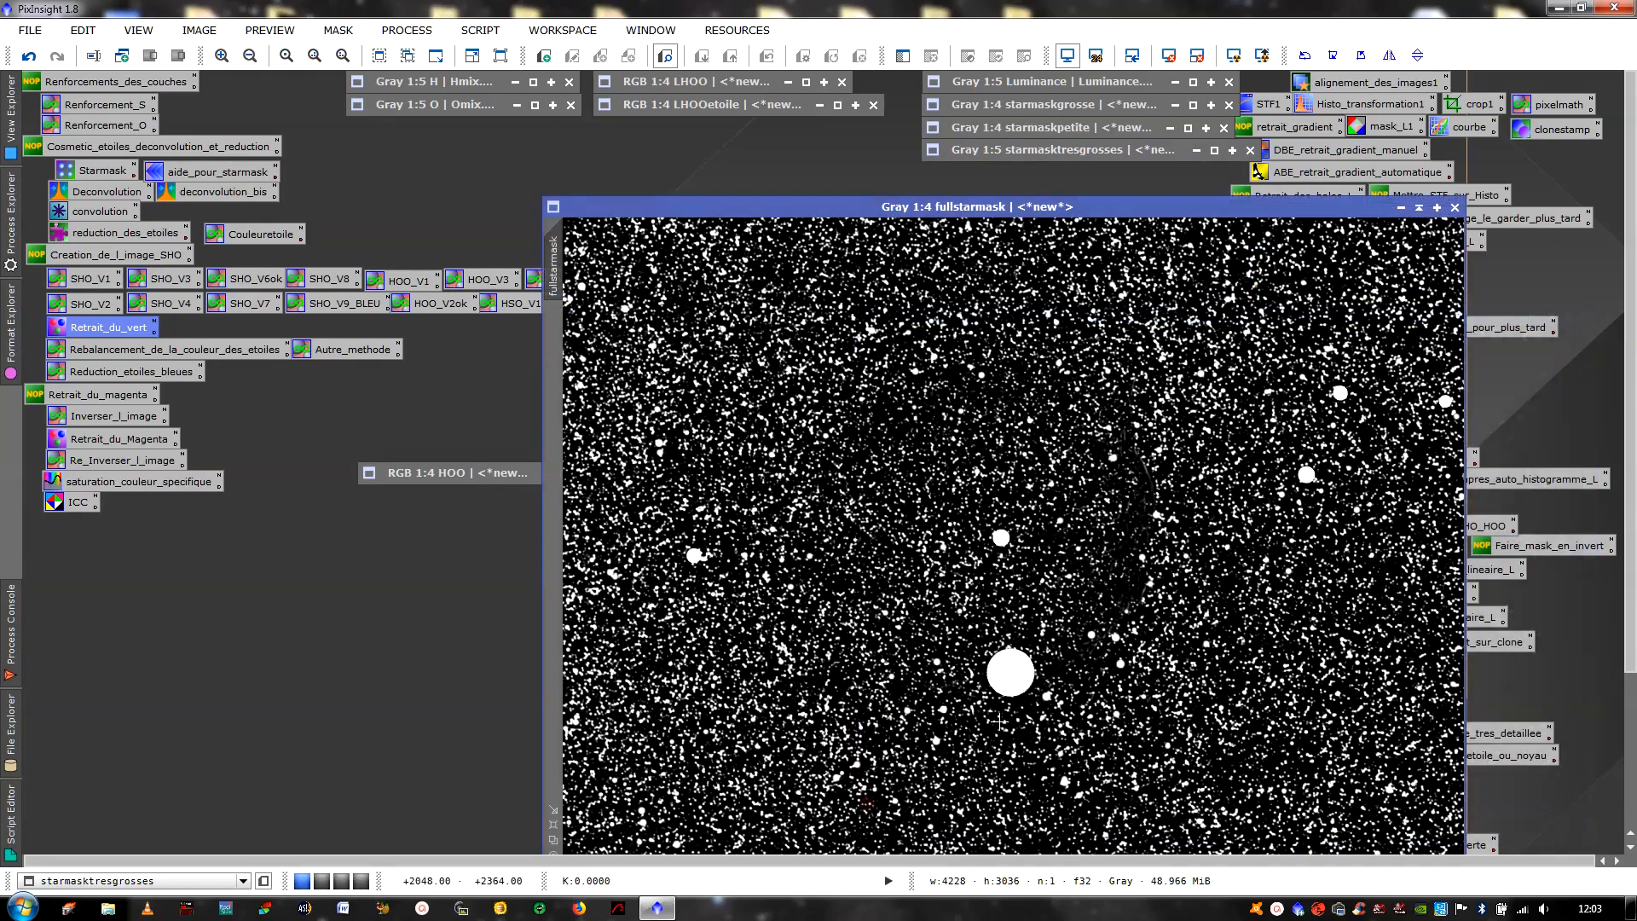
{"action": "left_click_drag", "start_coordinate": [1205, 211], "coordinate": [1350, 197]}
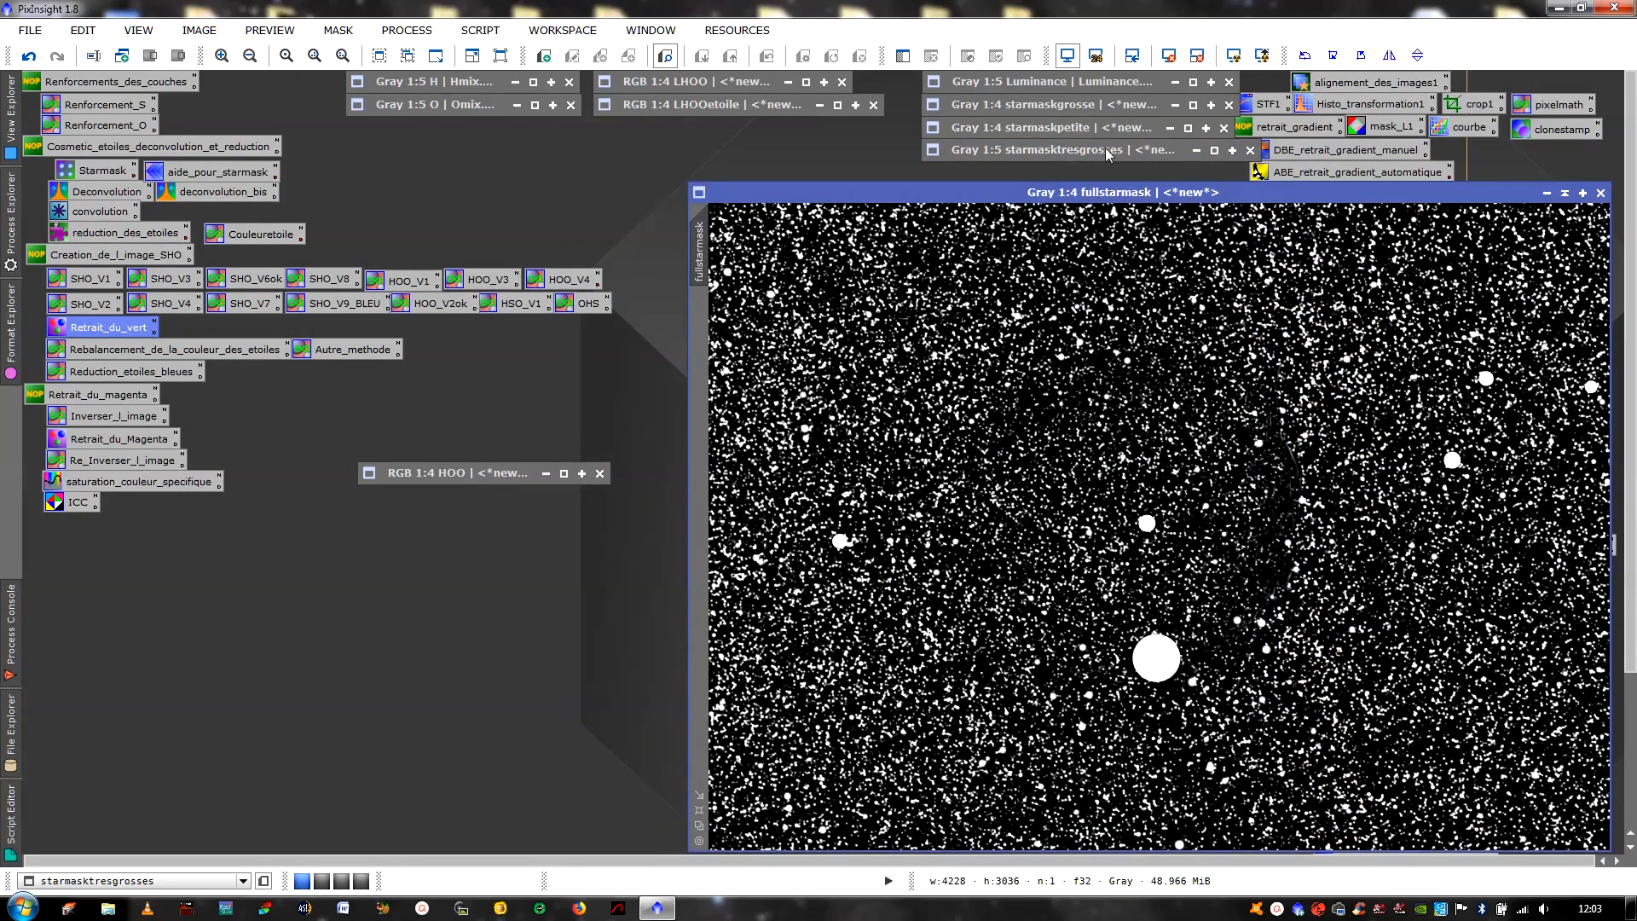
Restore the HOO image, apply fullstarmask to it as its mask, and collapse the mask window
{"action": "double_click", "coordinate": [566, 474]}
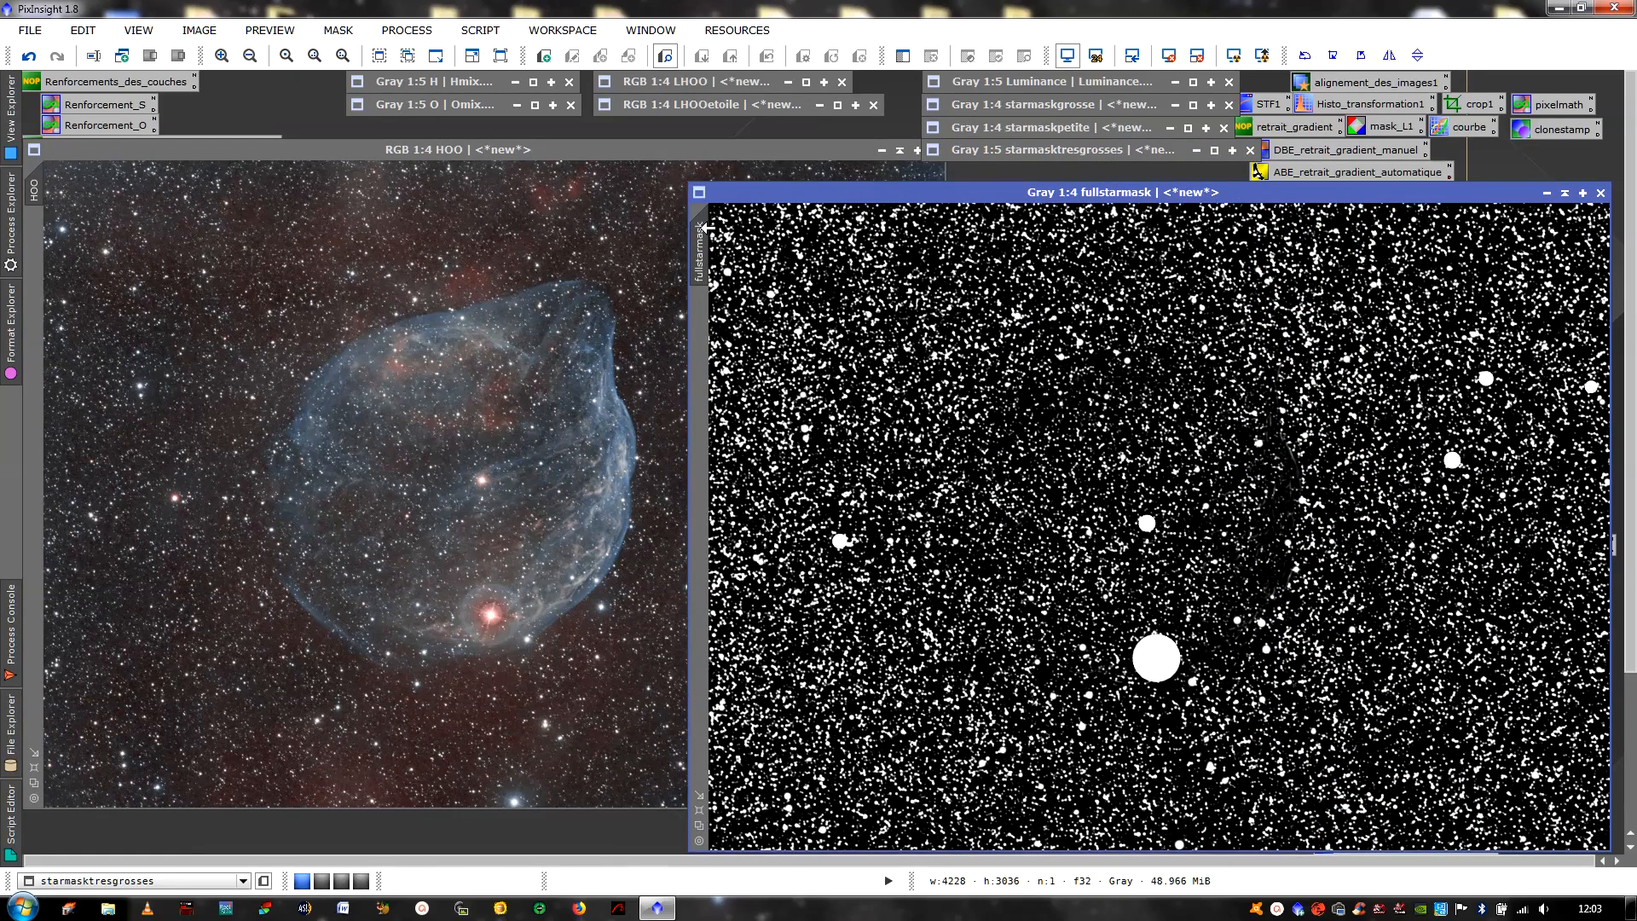
{"action": "left_click_drag", "start_coordinate": [699, 243], "coordinate": [34, 256]}
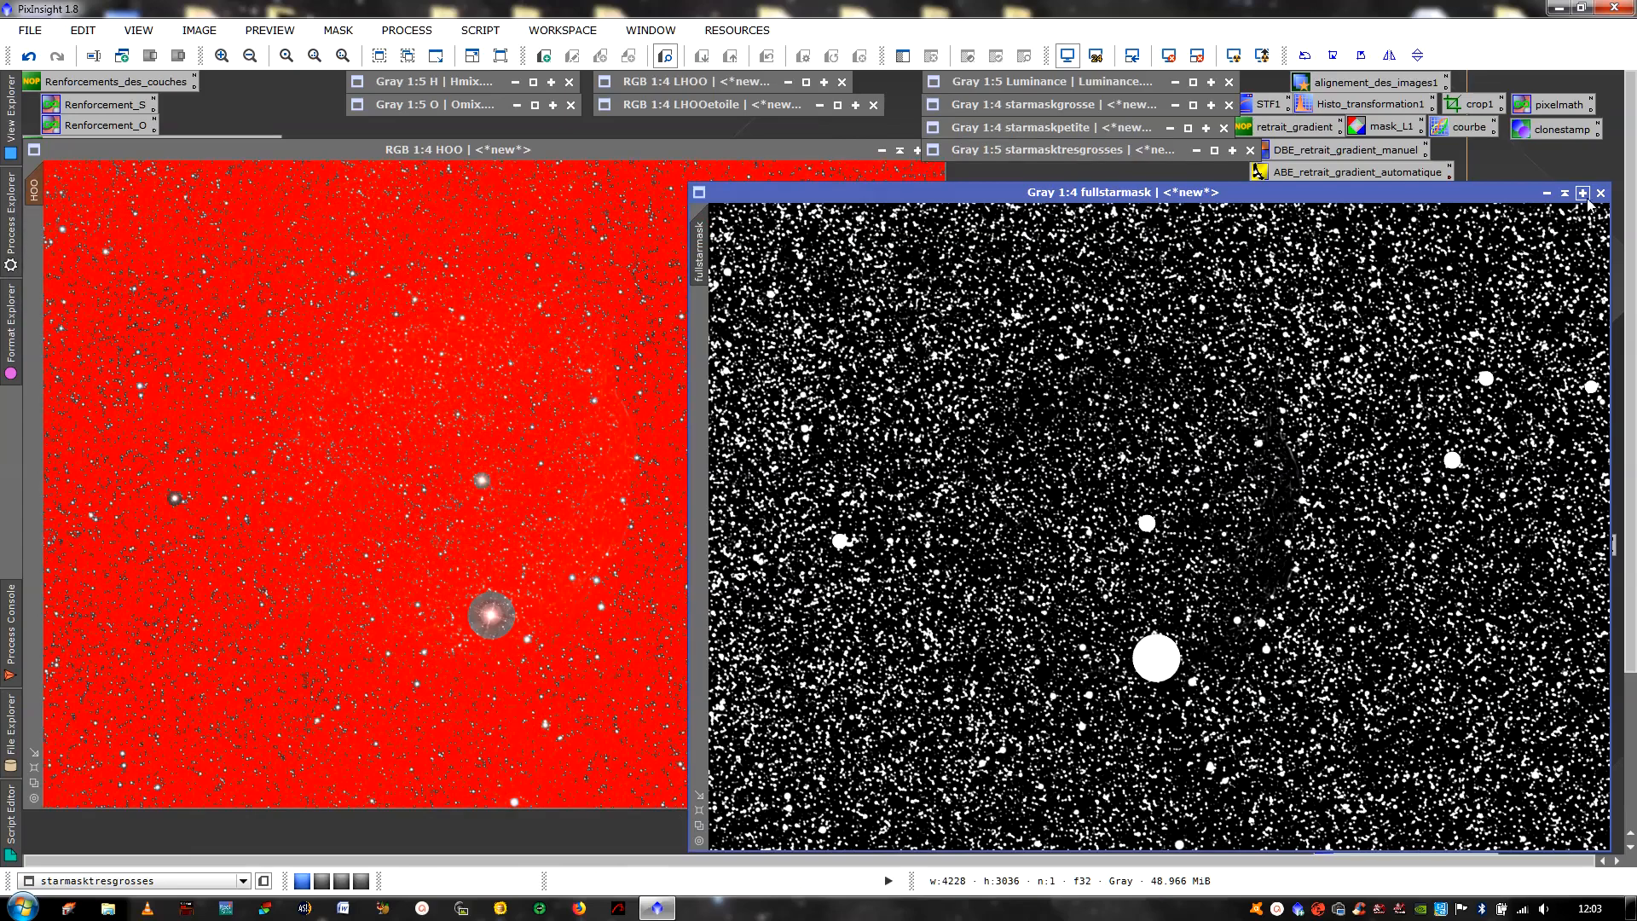
{"action": "left_click", "coordinate": [1546, 194]}
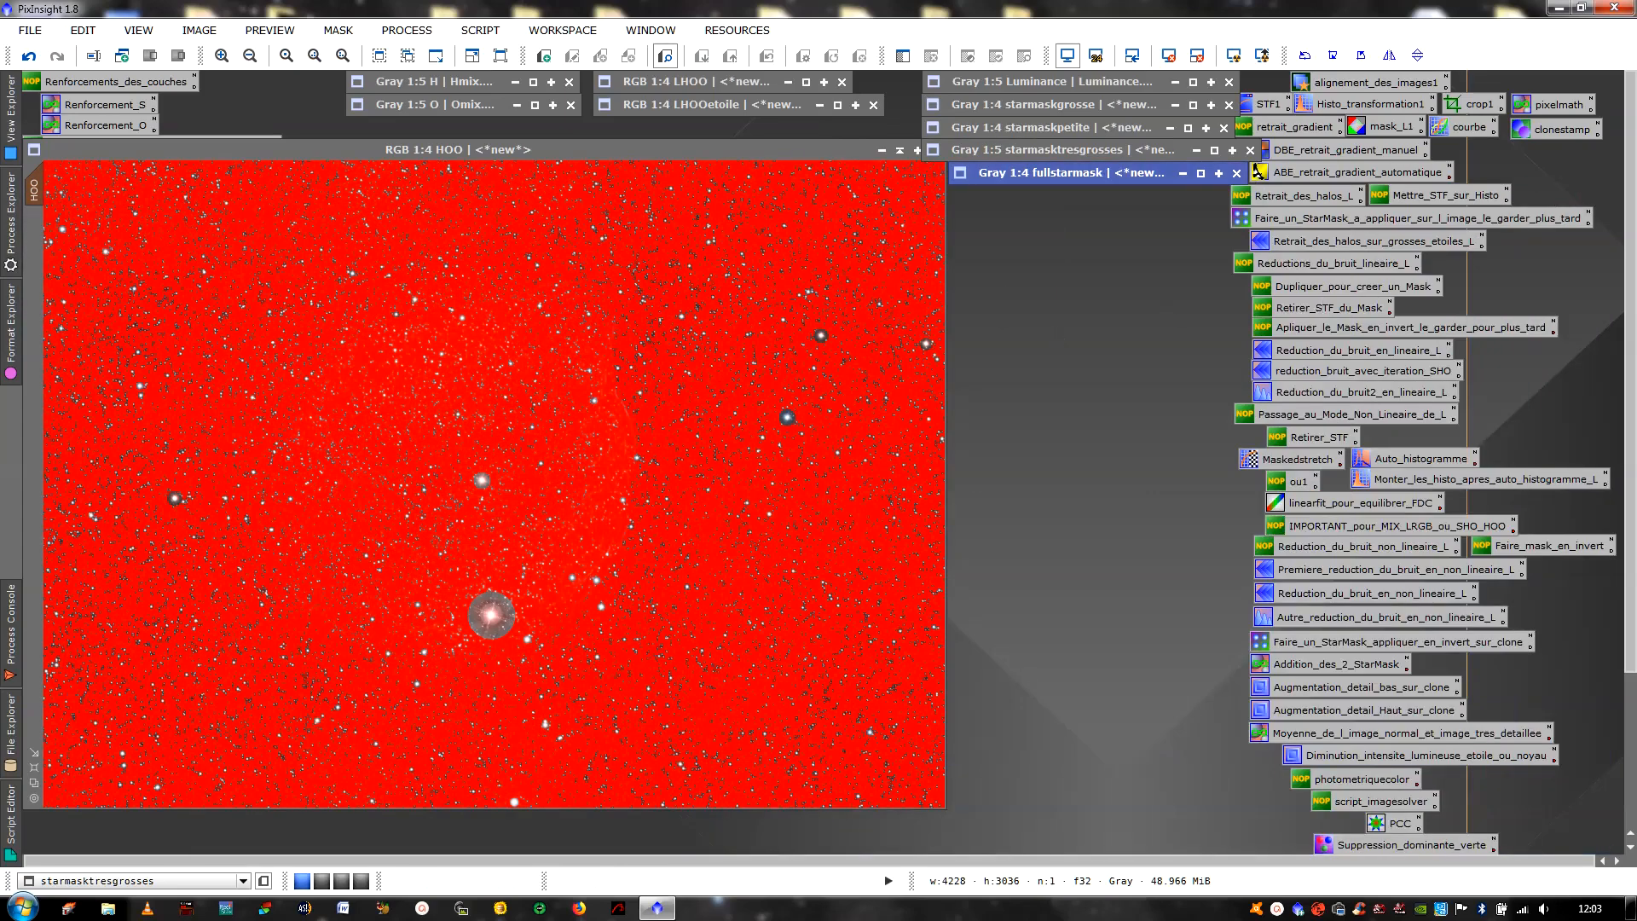
{"action": "left_click_drag", "start_coordinate": [779, 147], "coordinate": [914, 170]}
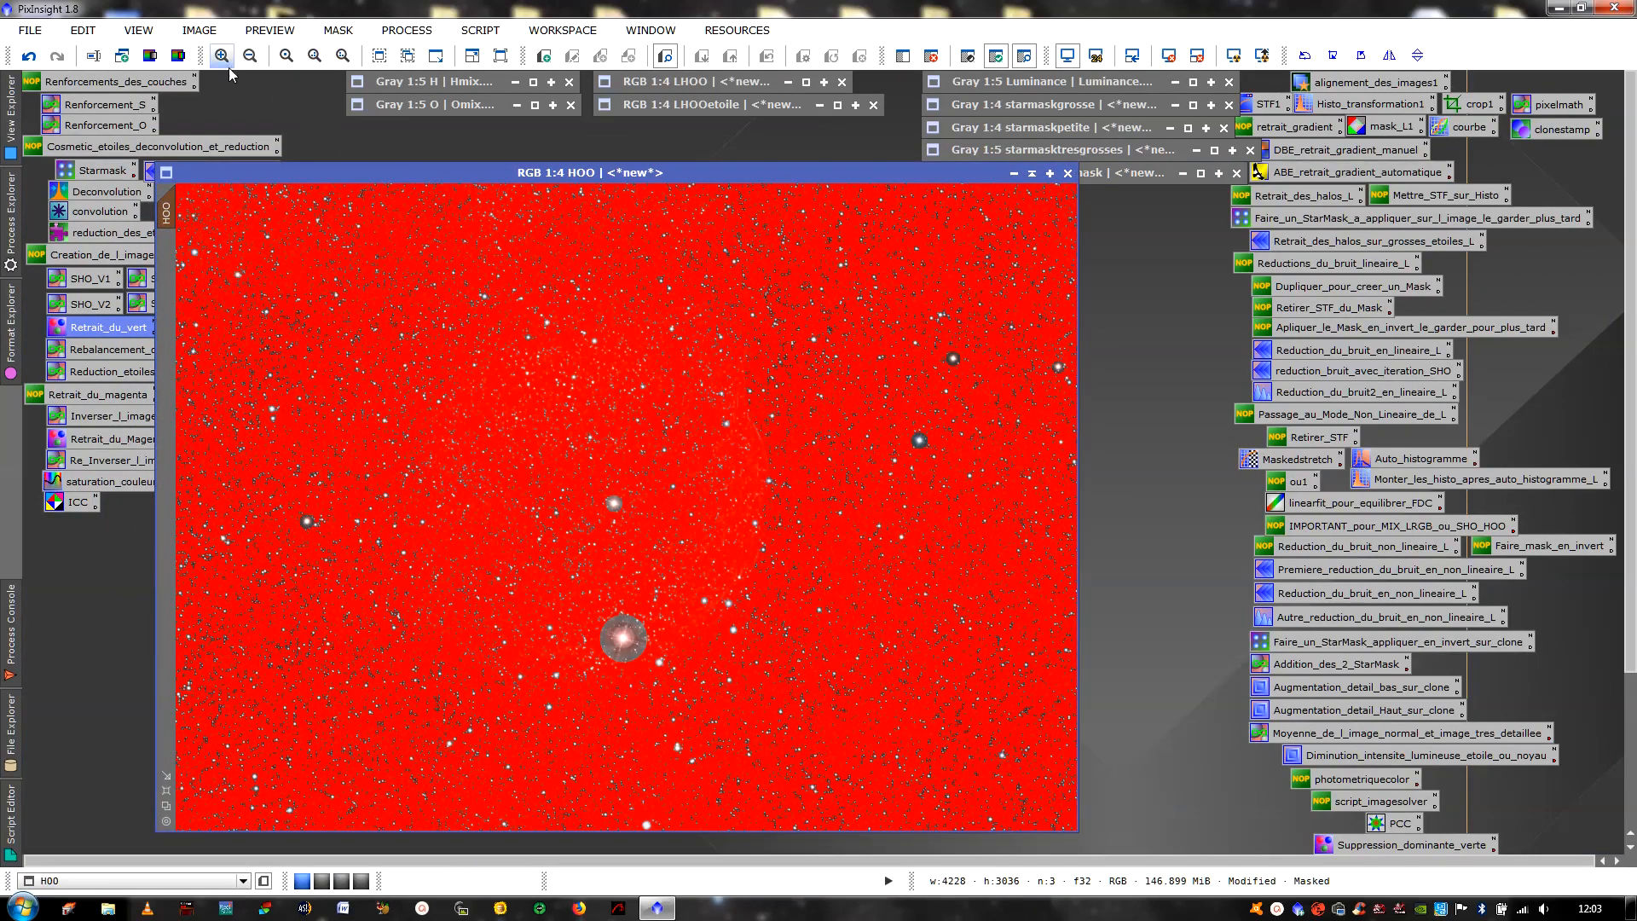
Inspect the star mask coverage on the HOO image up to 1:1, and hide the mask overlay after returning to 1:4
{"action": "scroll", "coordinate": [620, 507], "scroll_direction": "up", "scroll_amount": 2}
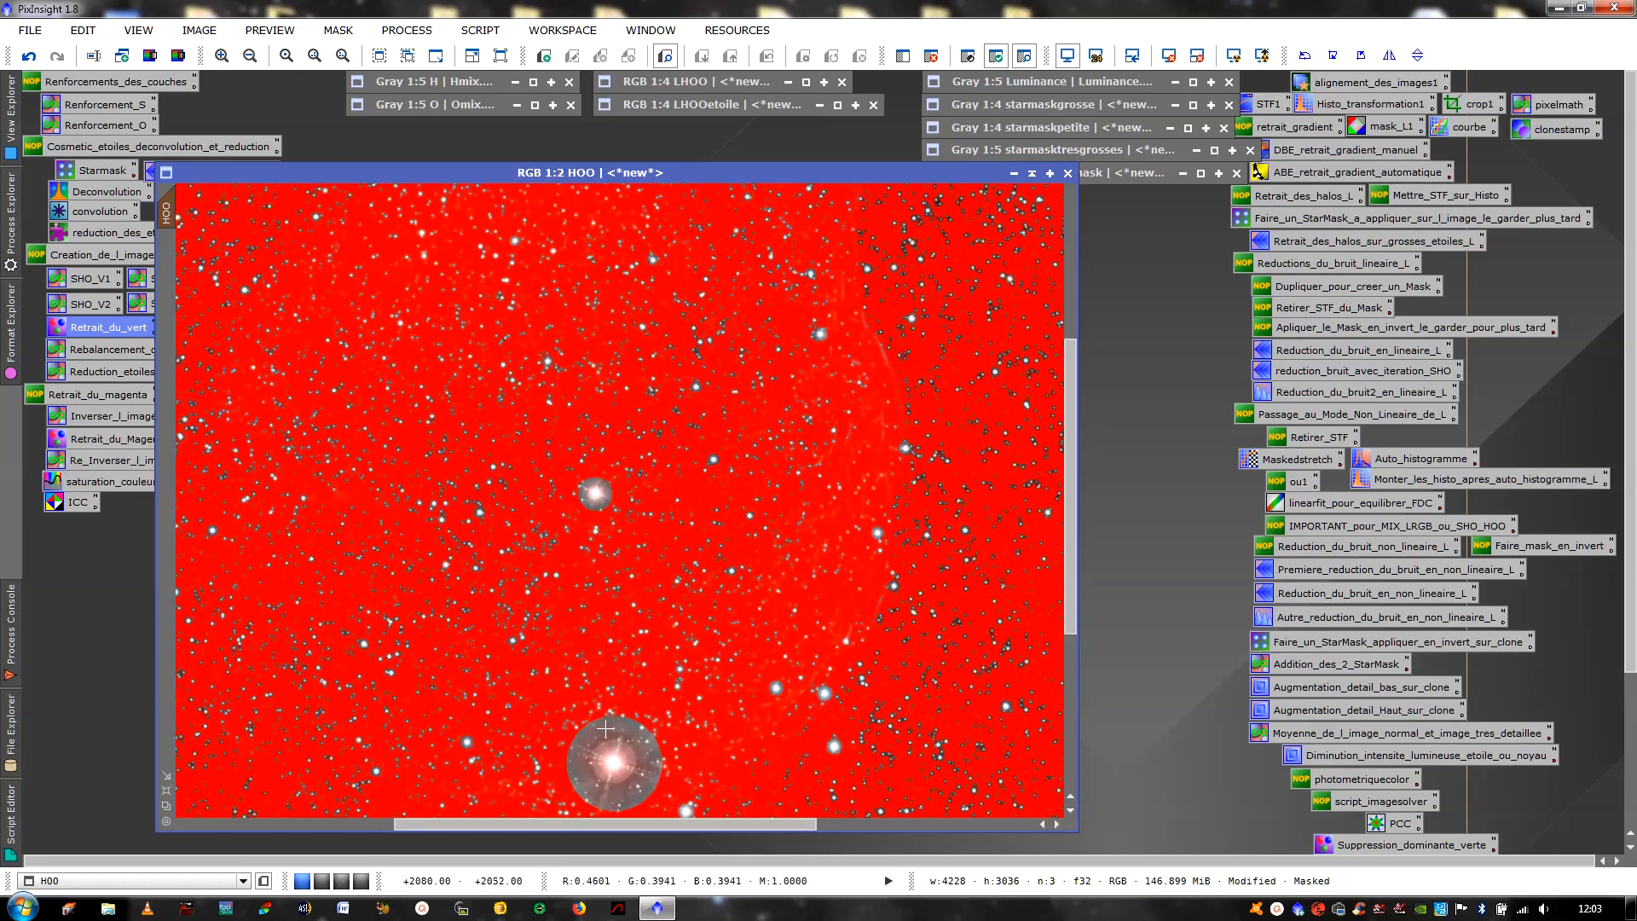
{"action": "left_click_drag", "start_coordinate": [671, 827], "coordinate": [849, 820]}
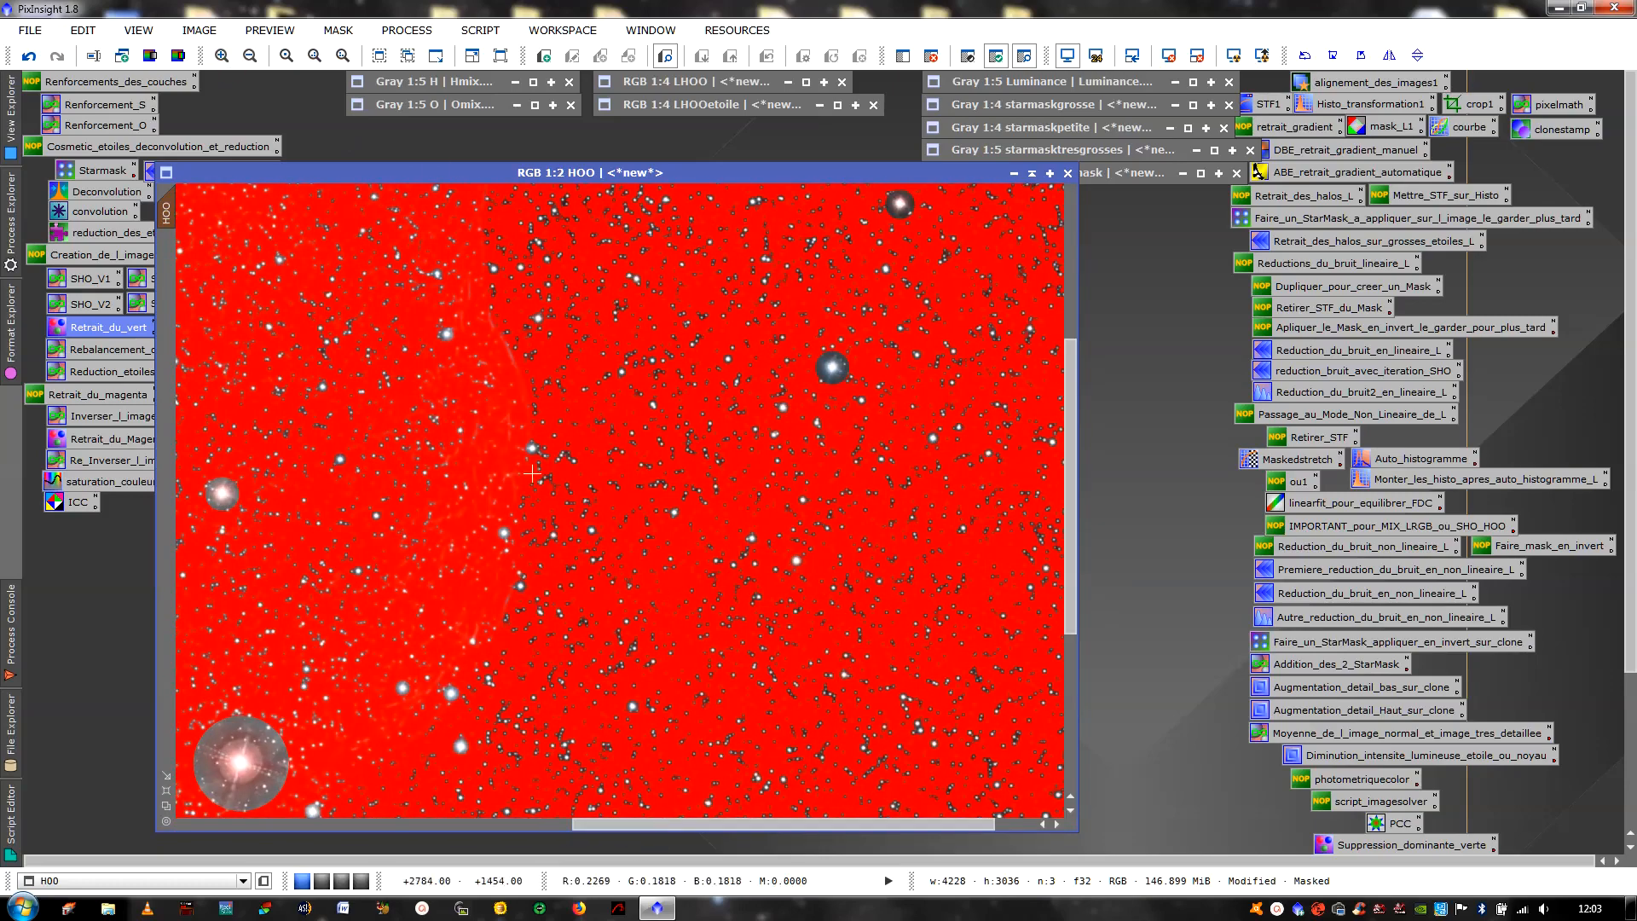
{"action": "left_click", "coordinate": [222, 56]}
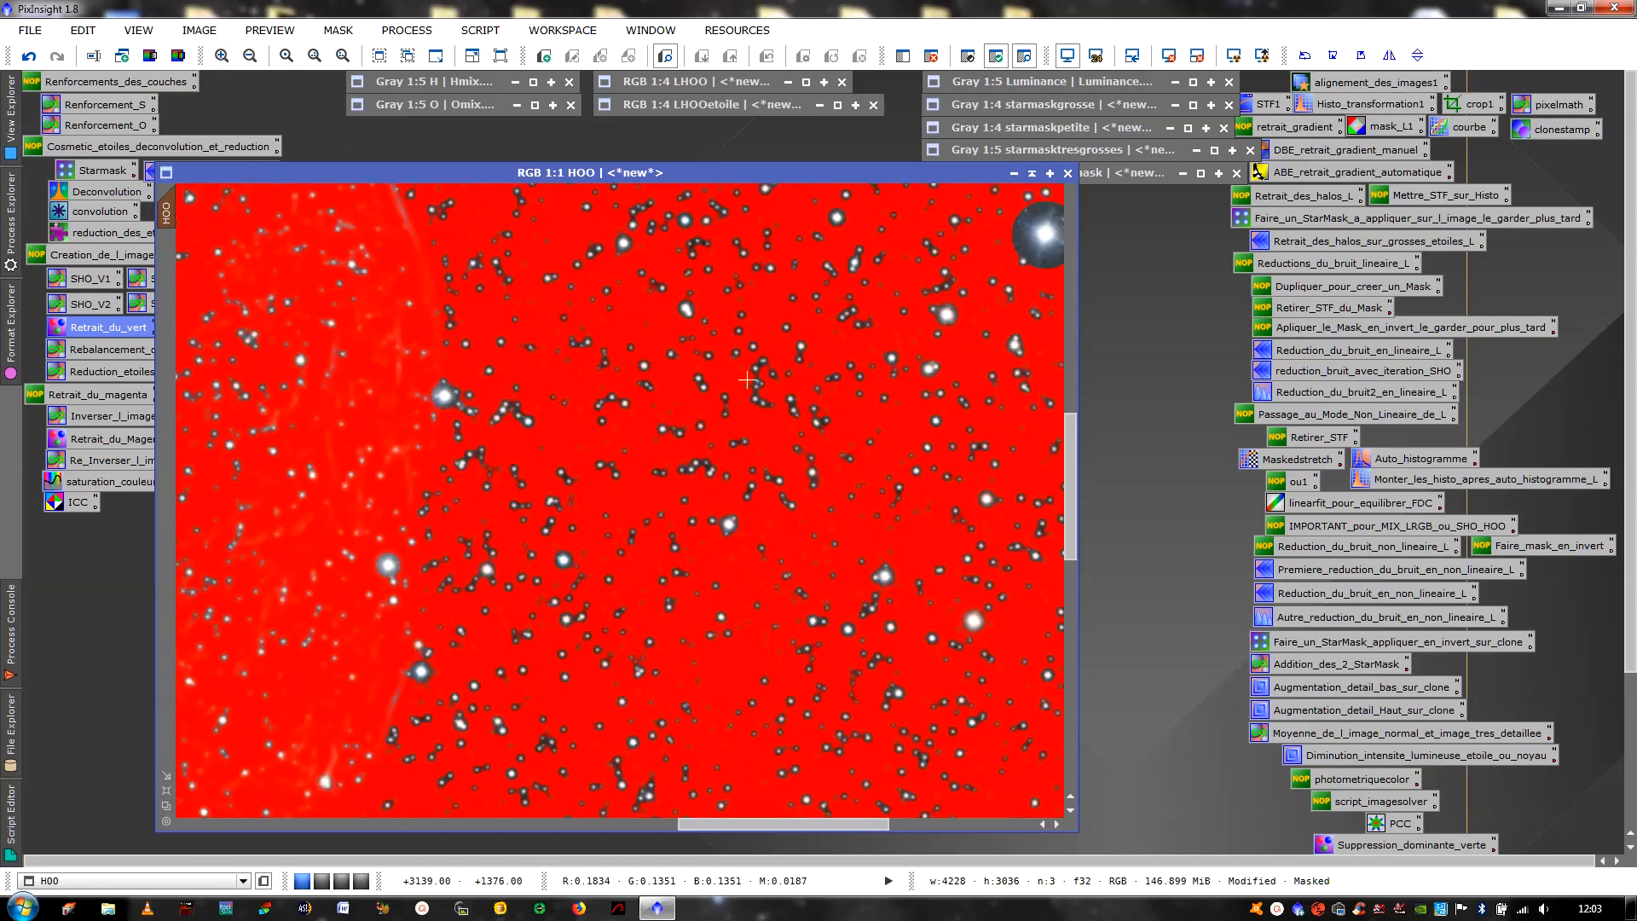
{"action": "left_click_drag", "start_coordinate": [780, 825], "coordinate": [849, 819]}
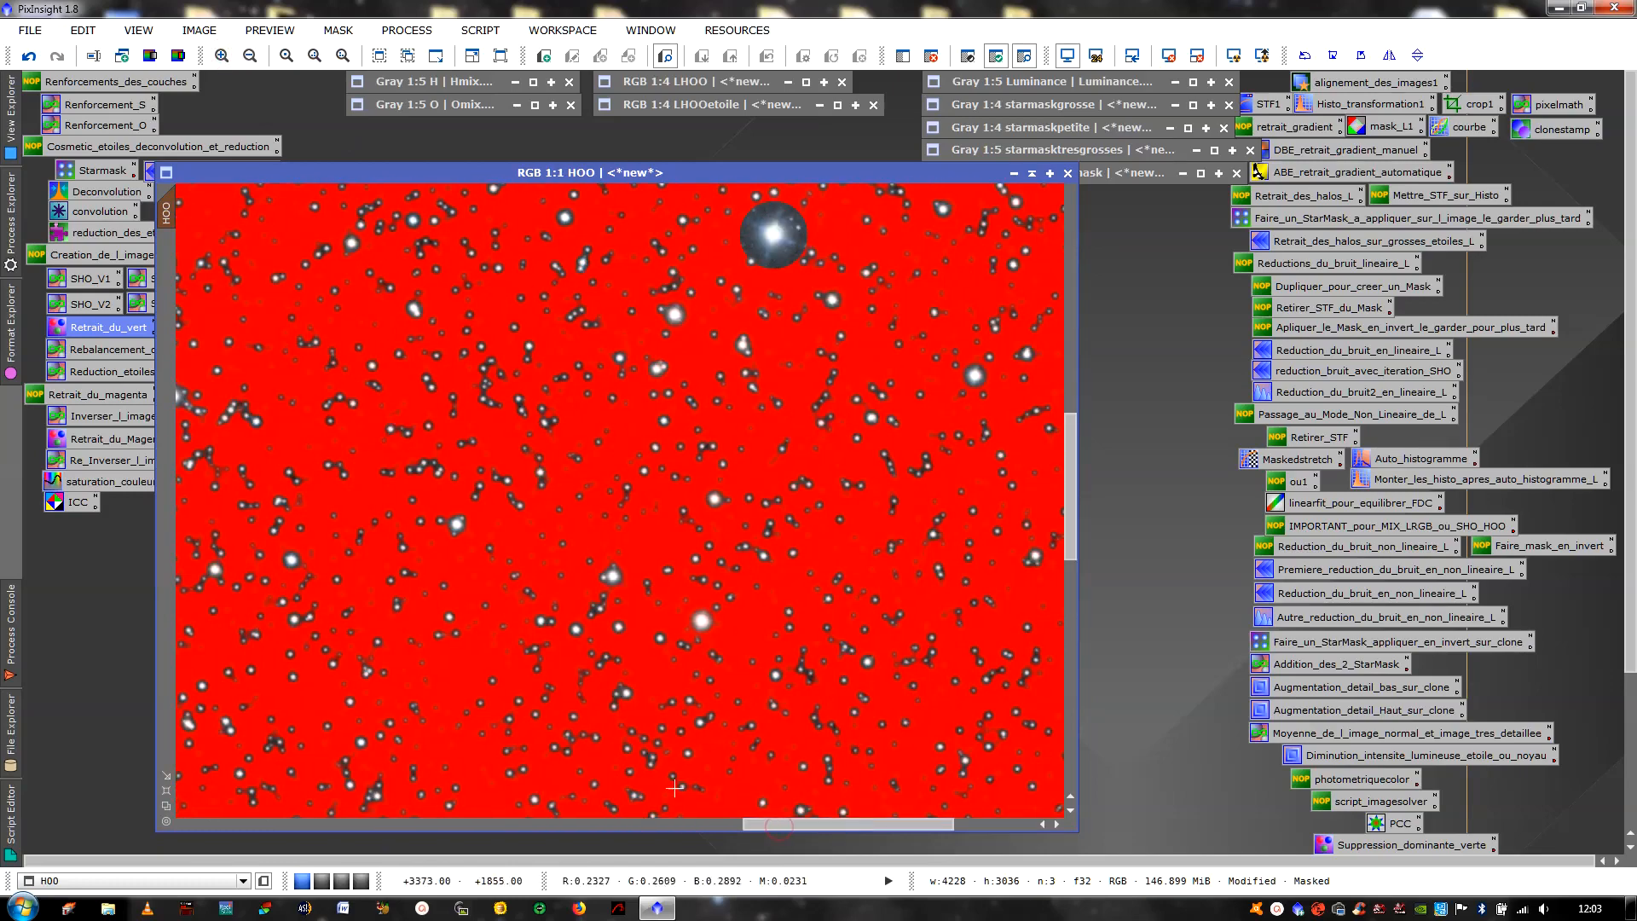
{"action": "left_click", "coordinate": [167, 791]}
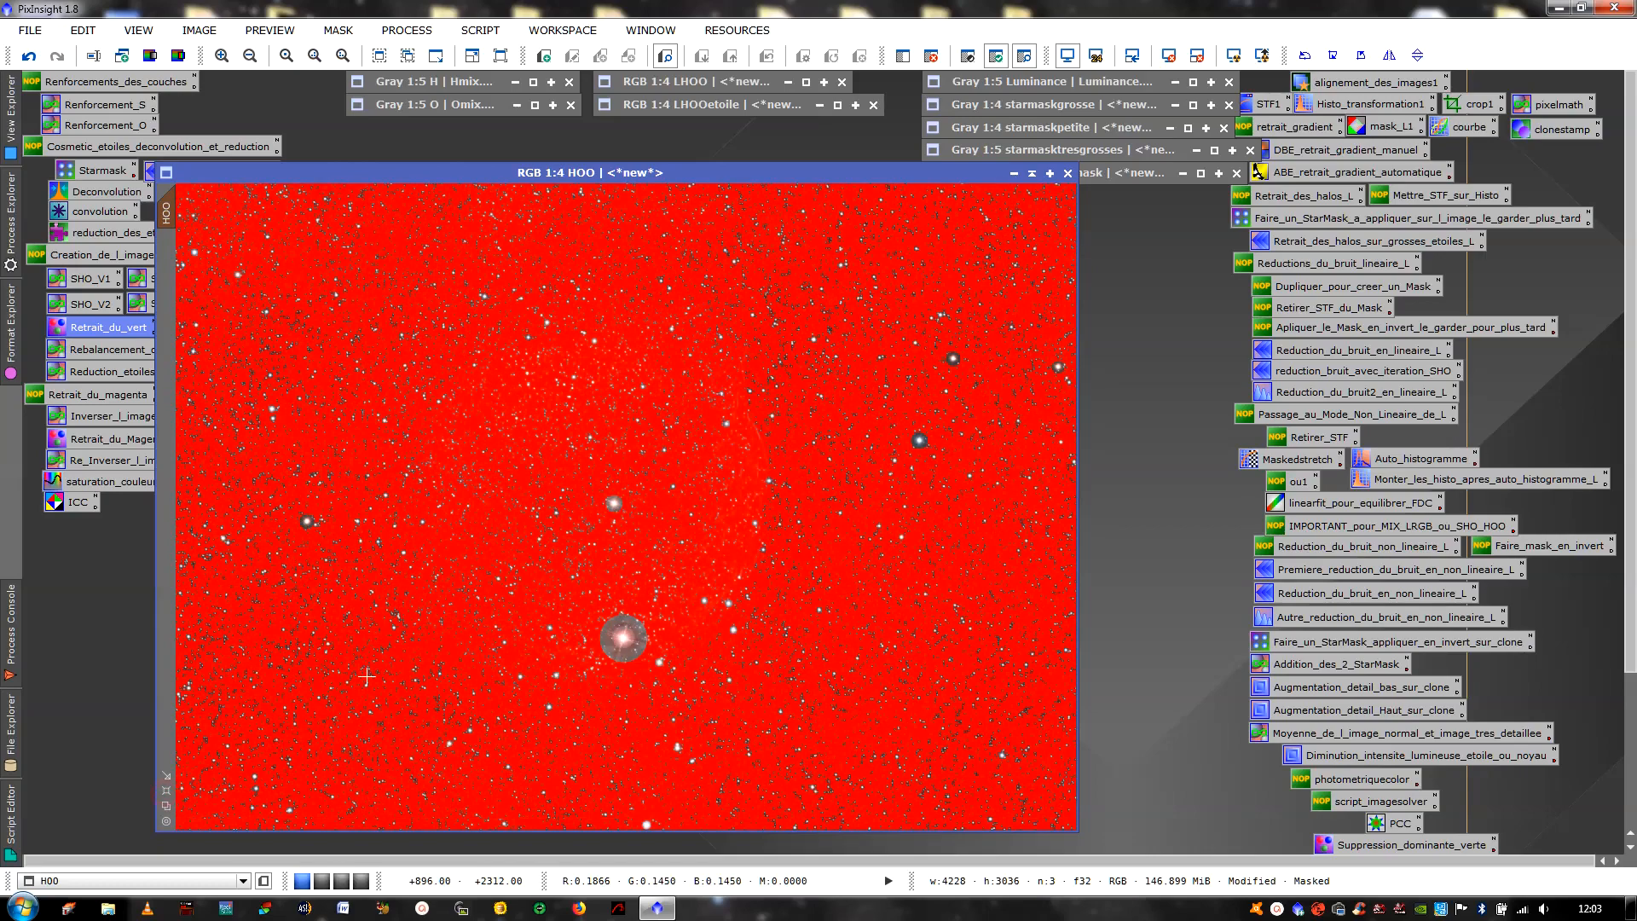
{"action": "key", "text": "ctrl+k"}
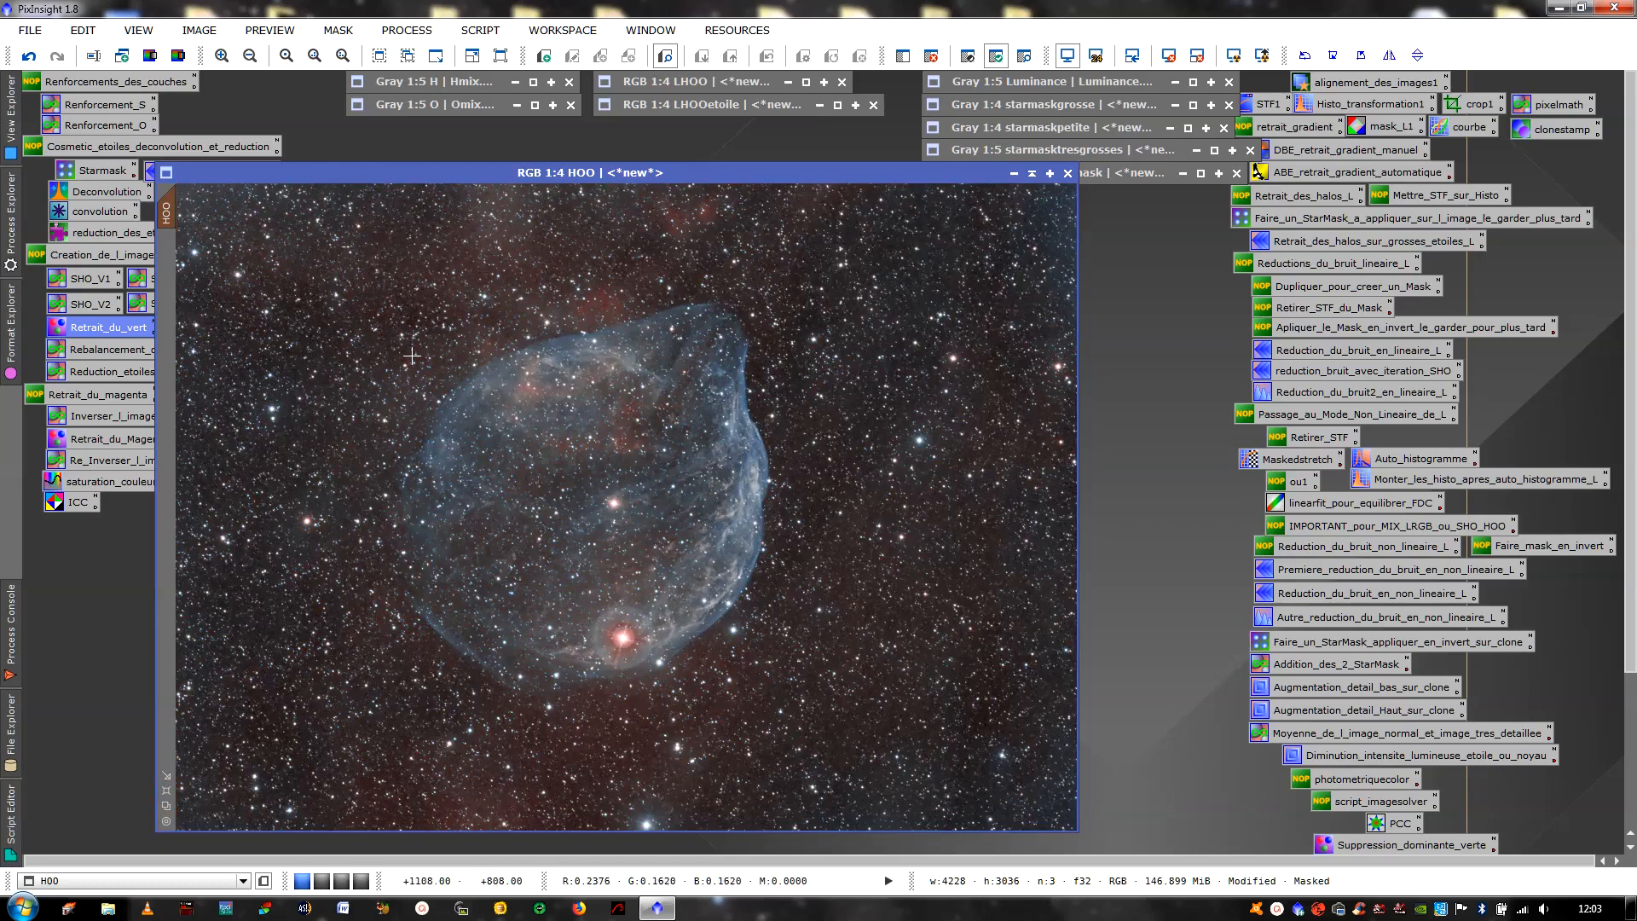
Run the Couleuretoile PixelMath preset with R = H, G = (H*.5)+(O*~.5) and B = O to create a new RGB image, and close PixelMath
{"action": "left_click_drag", "start_coordinate": [370, 174], "coordinate": [339, 260]}
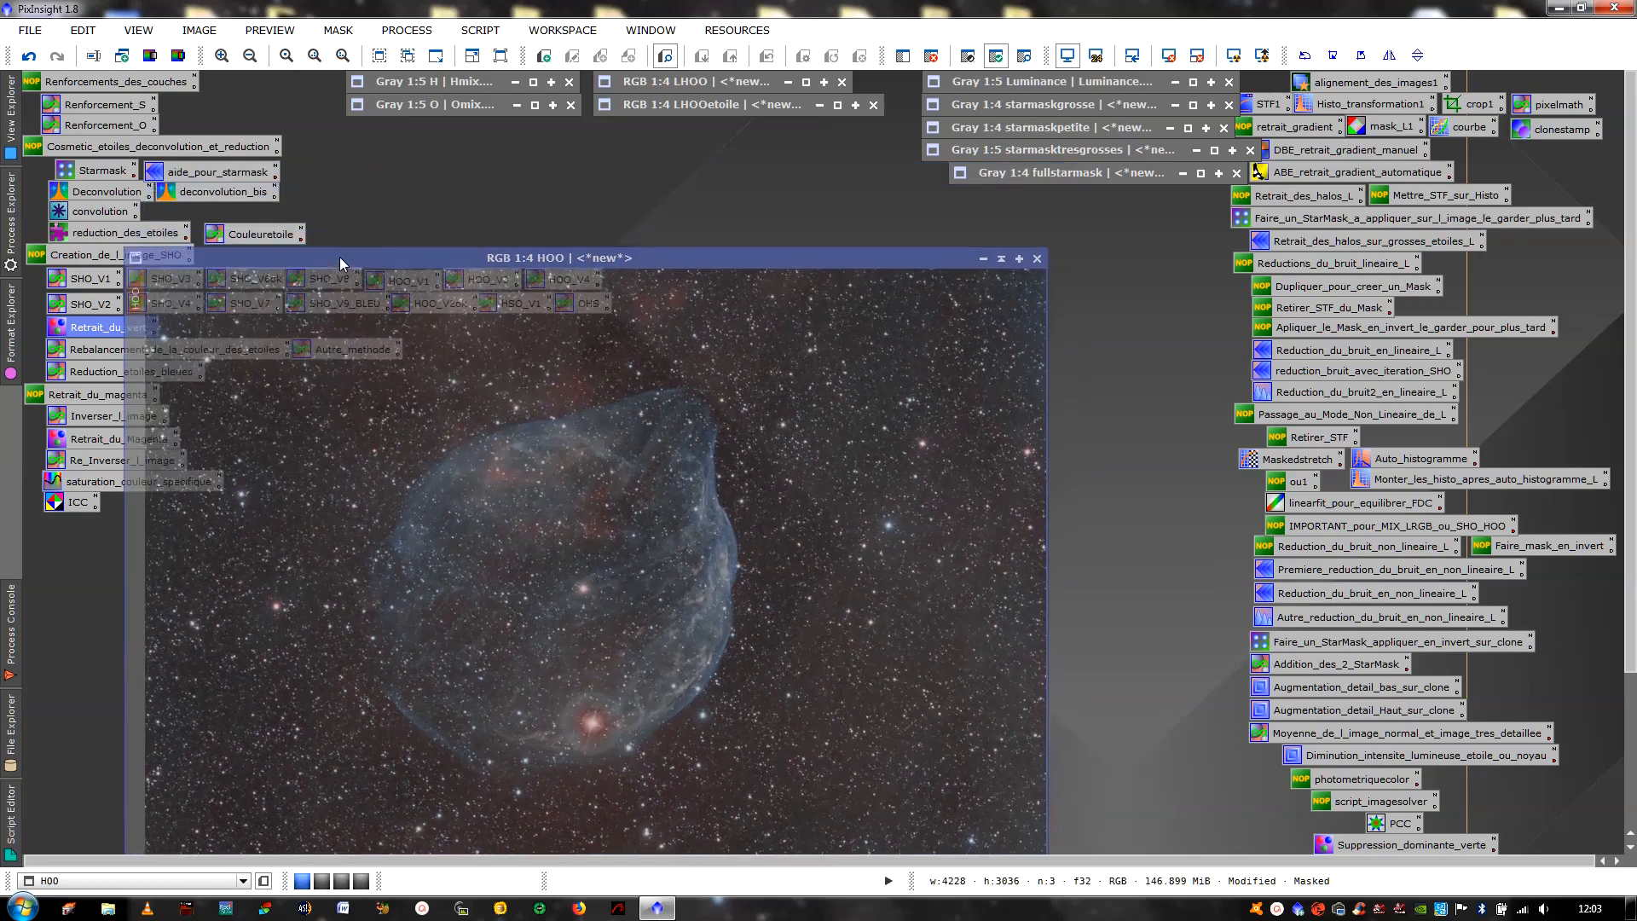
{"action": "double_click", "coordinate": [283, 237]}
{"action": "left_click_drag", "start_coordinate": [542, 260], "coordinate": [477, 131]}
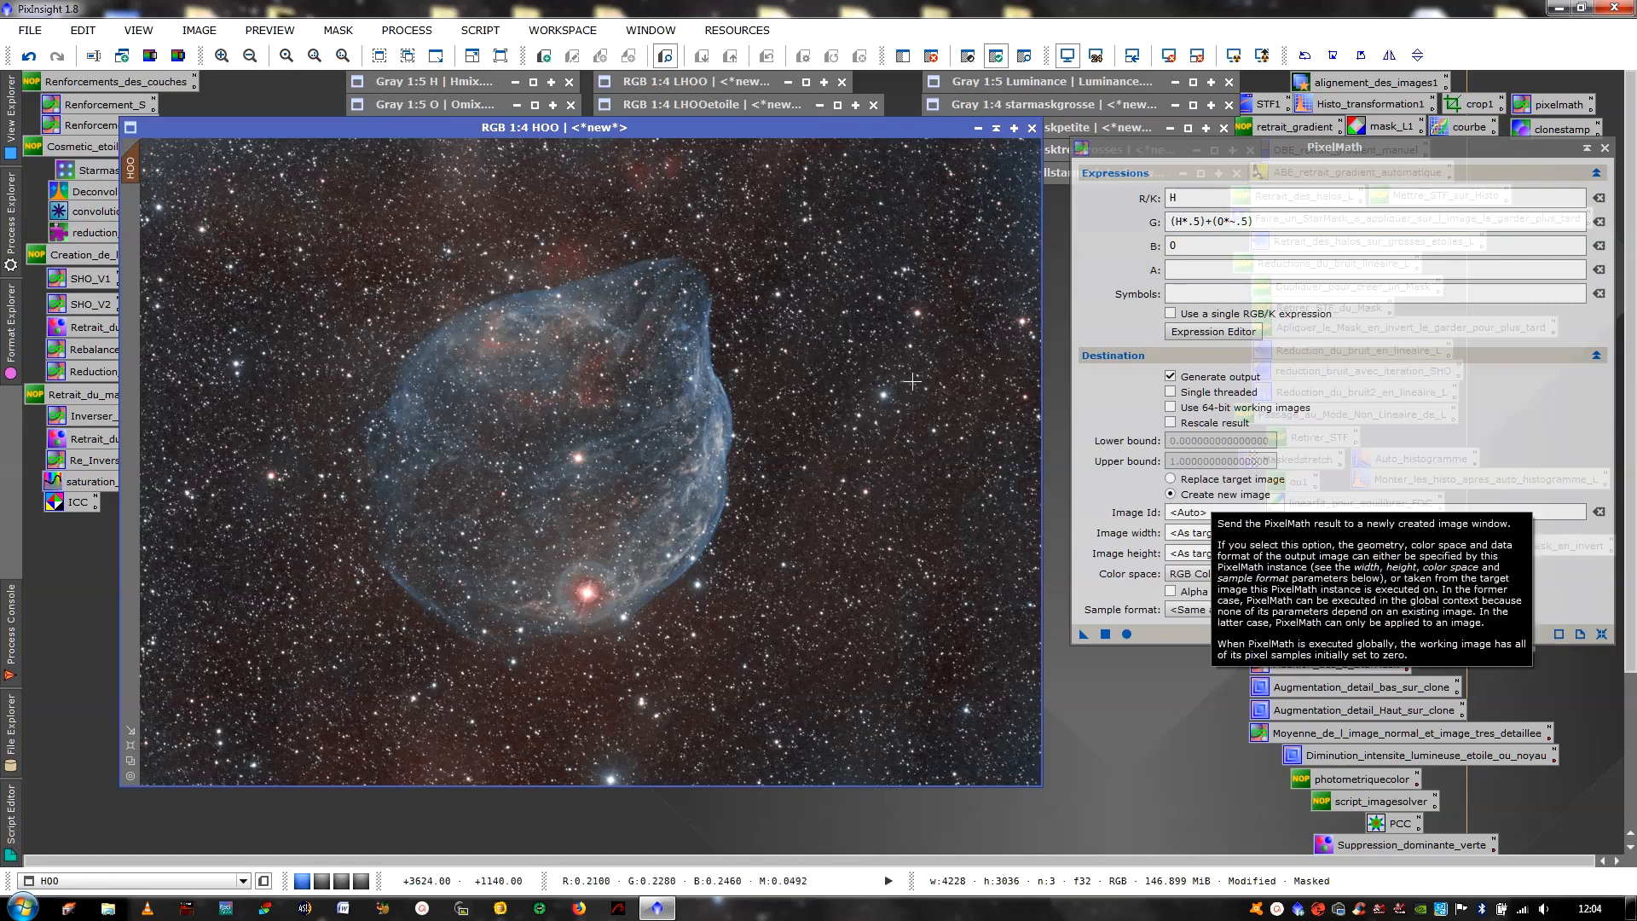
{"action": "left_click_drag", "start_coordinate": [642, 135], "coordinate": [587, 156]}
{"action": "left_click", "coordinate": [477, 99]}
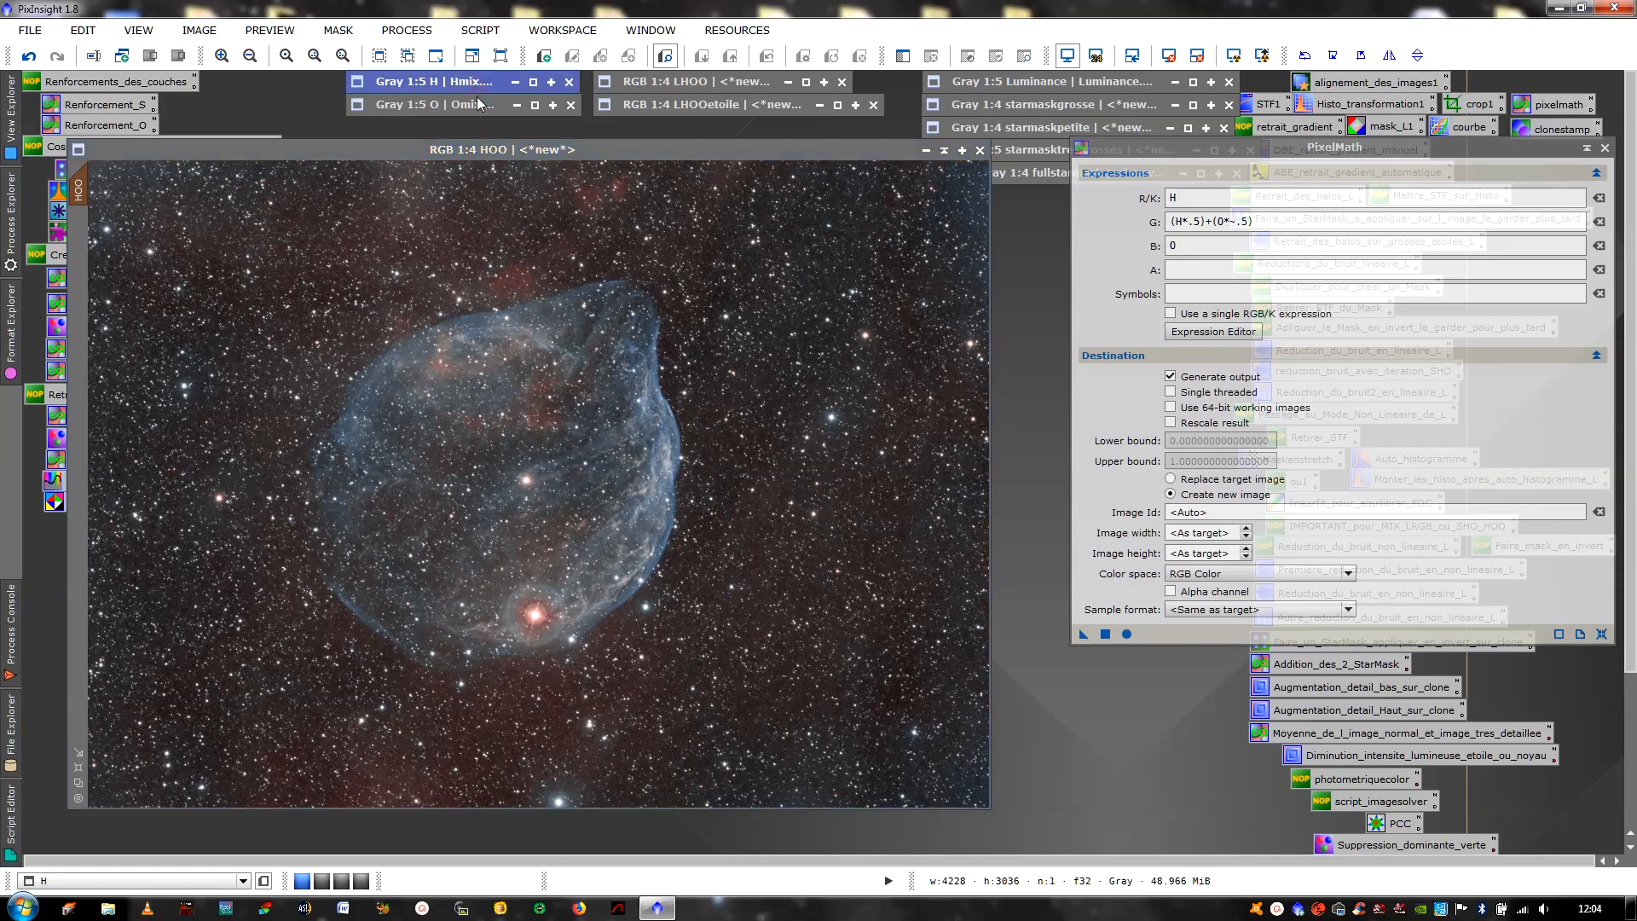
{"action": "left_click", "coordinate": [1105, 633]}
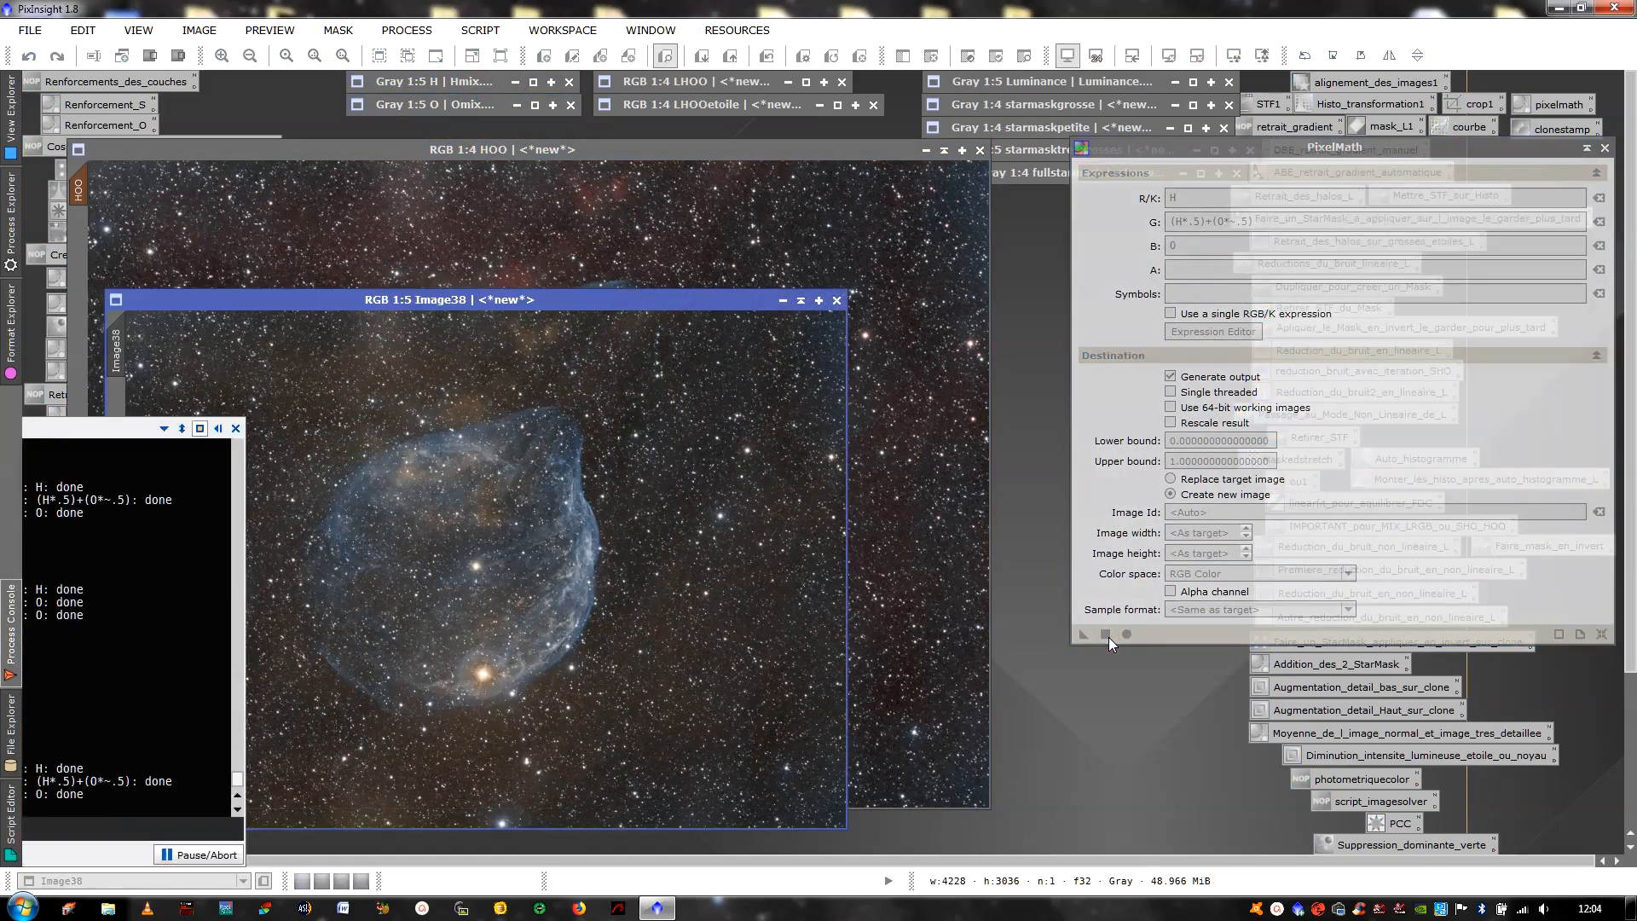
{"action": "left_click", "coordinate": [1605, 148]}
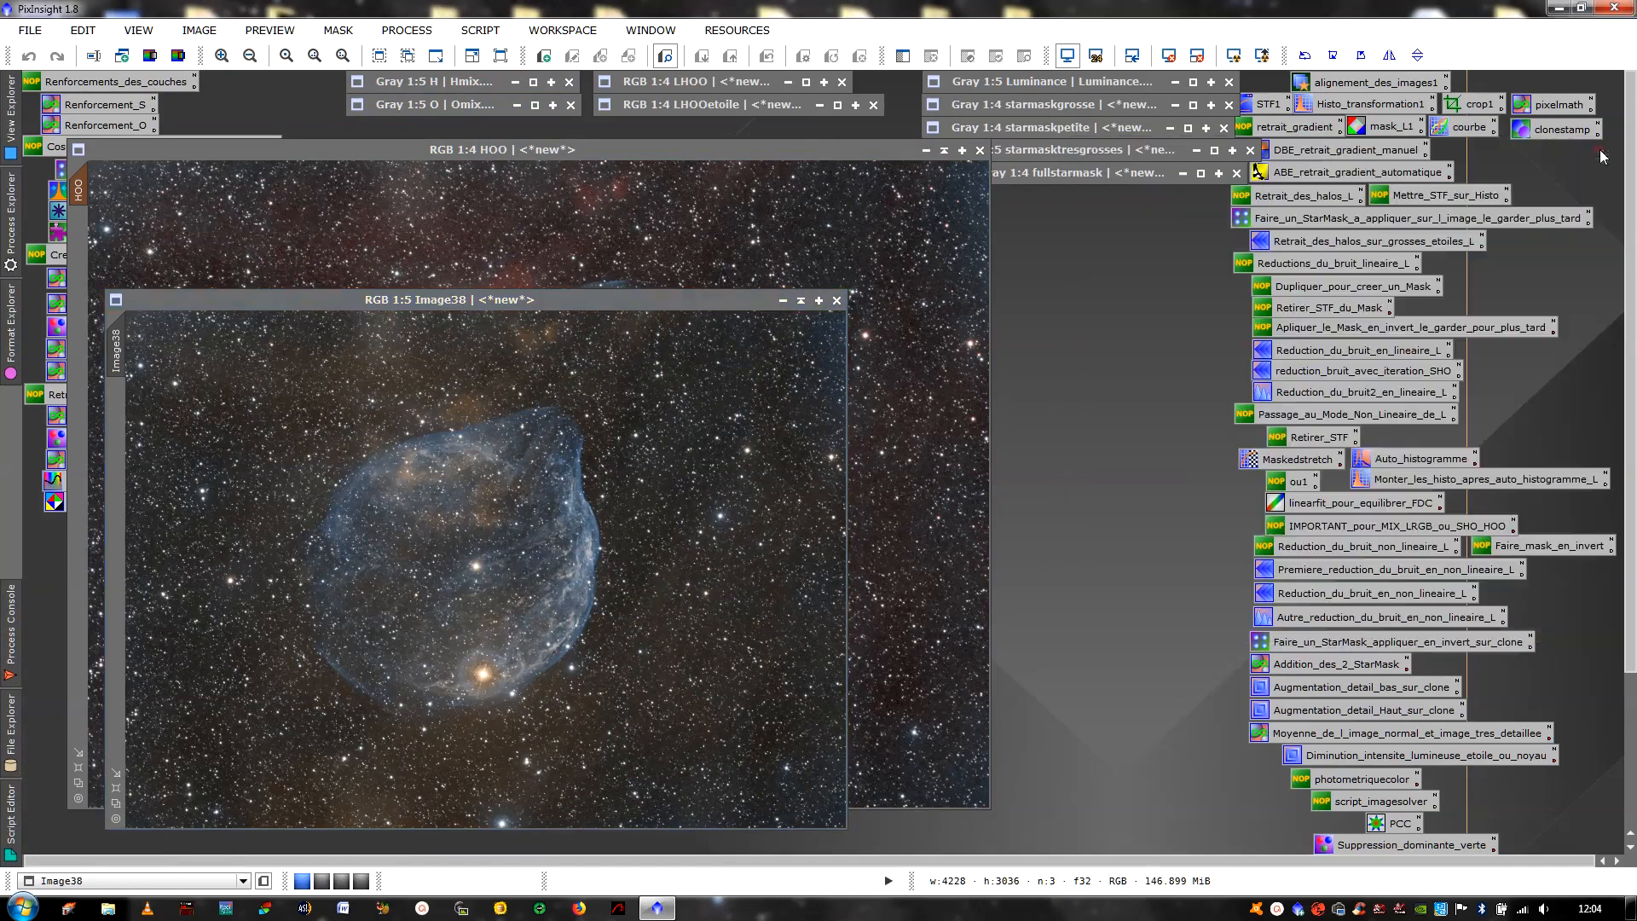
Enlarge the new star-colour image to 1:4 and align its window with the top of the HOO window
{"action": "left_click_drag", "start_coordinate": [694, 304], "coordinate": [1253, 198]}
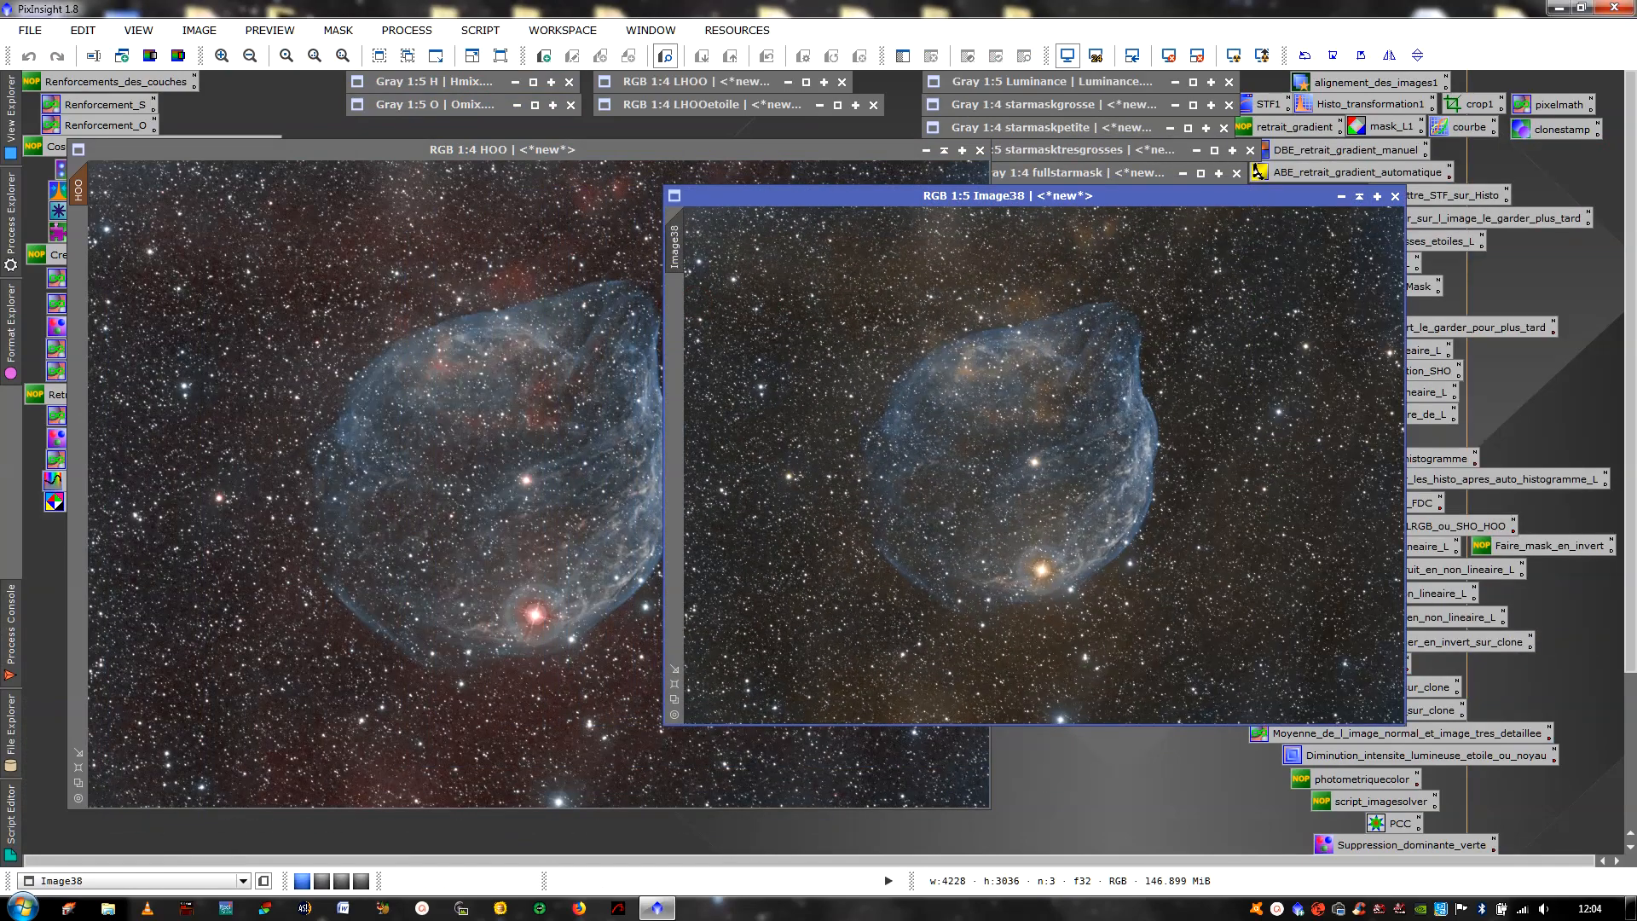
{"action": "left_click", "coordinate": [675, 683]}
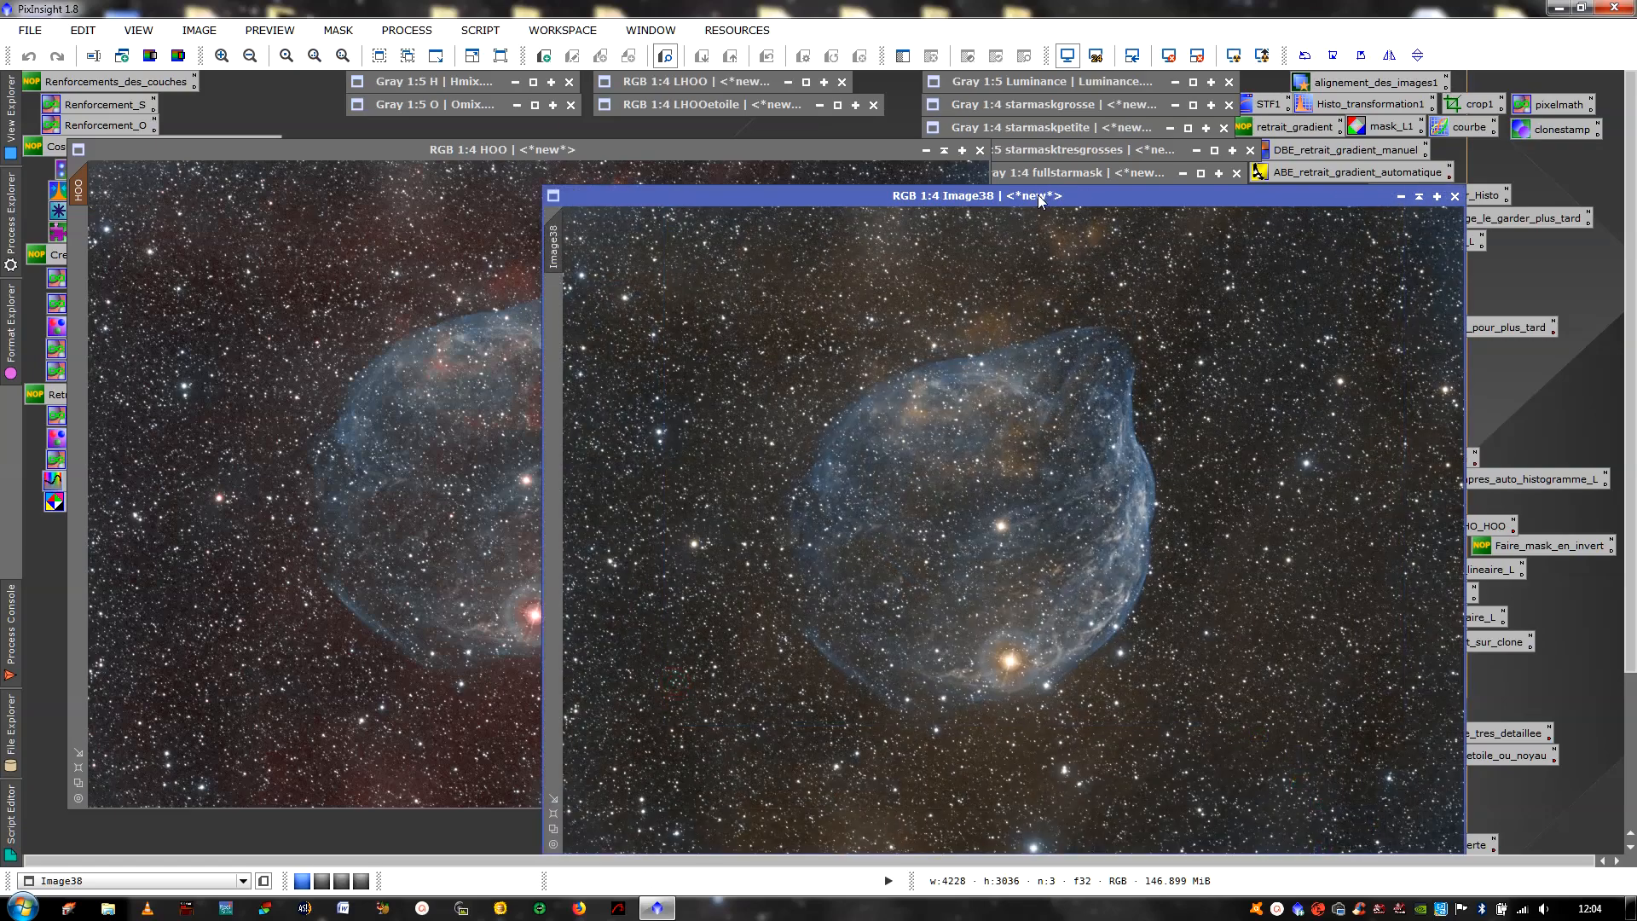
{"action": "left_click_drag", "start_coordinate": [1043, 194], "coordinate": [982, 150]}
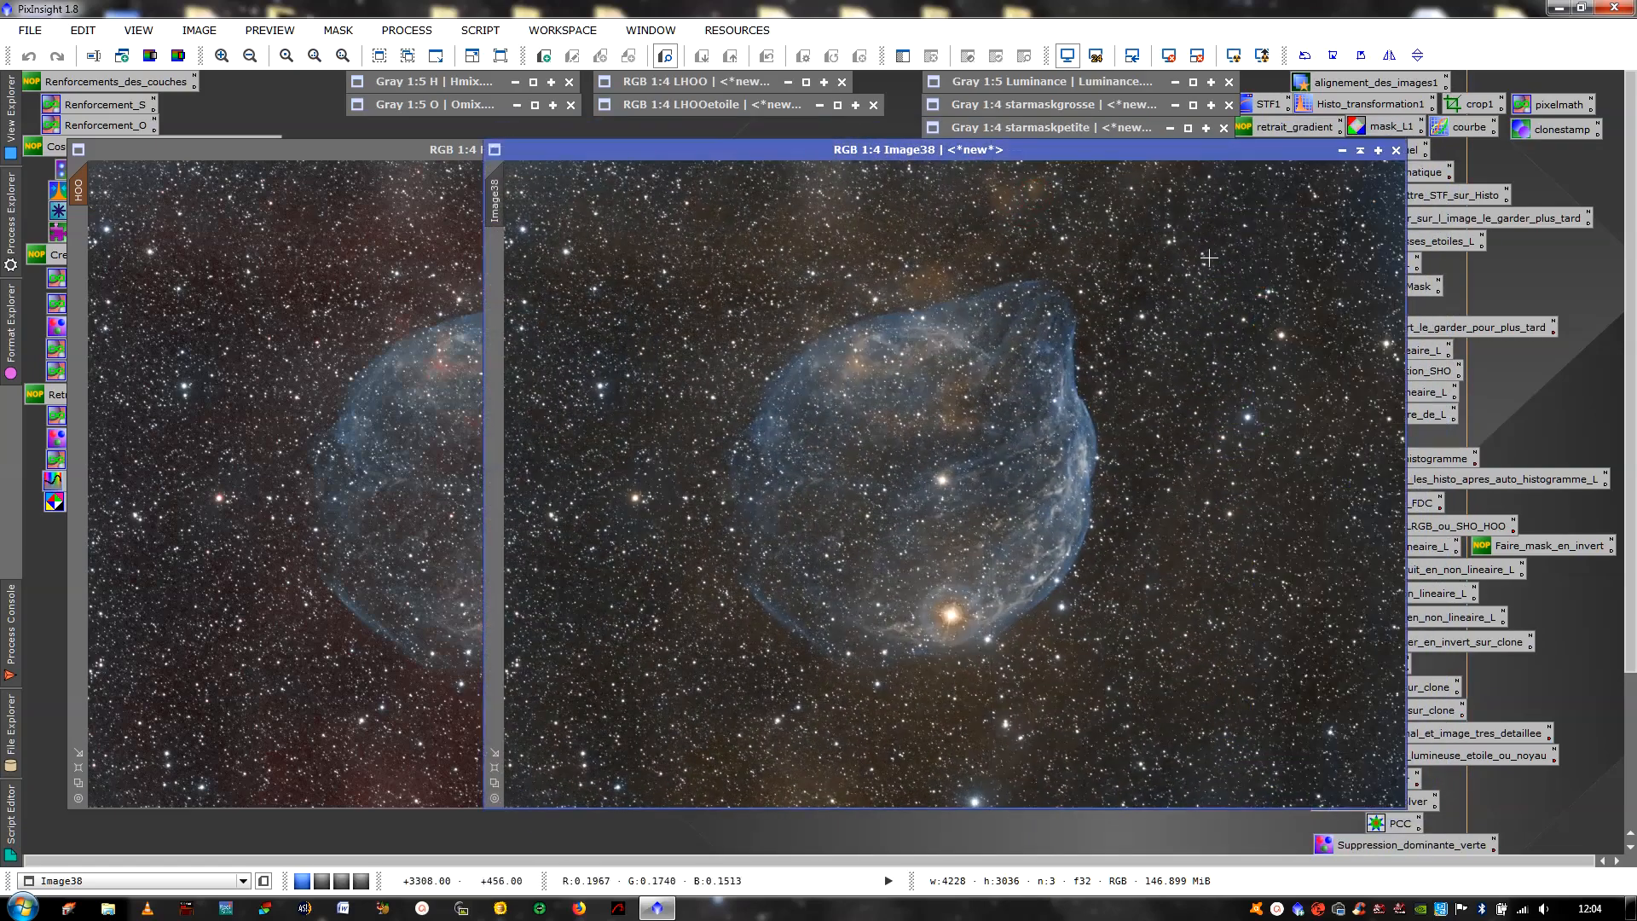
Examine the star colours east of the nebula in the new image at 1:1, and place the image beside HOO at 1:4
{"action": "left_click", "coordinate": [223, 59]}
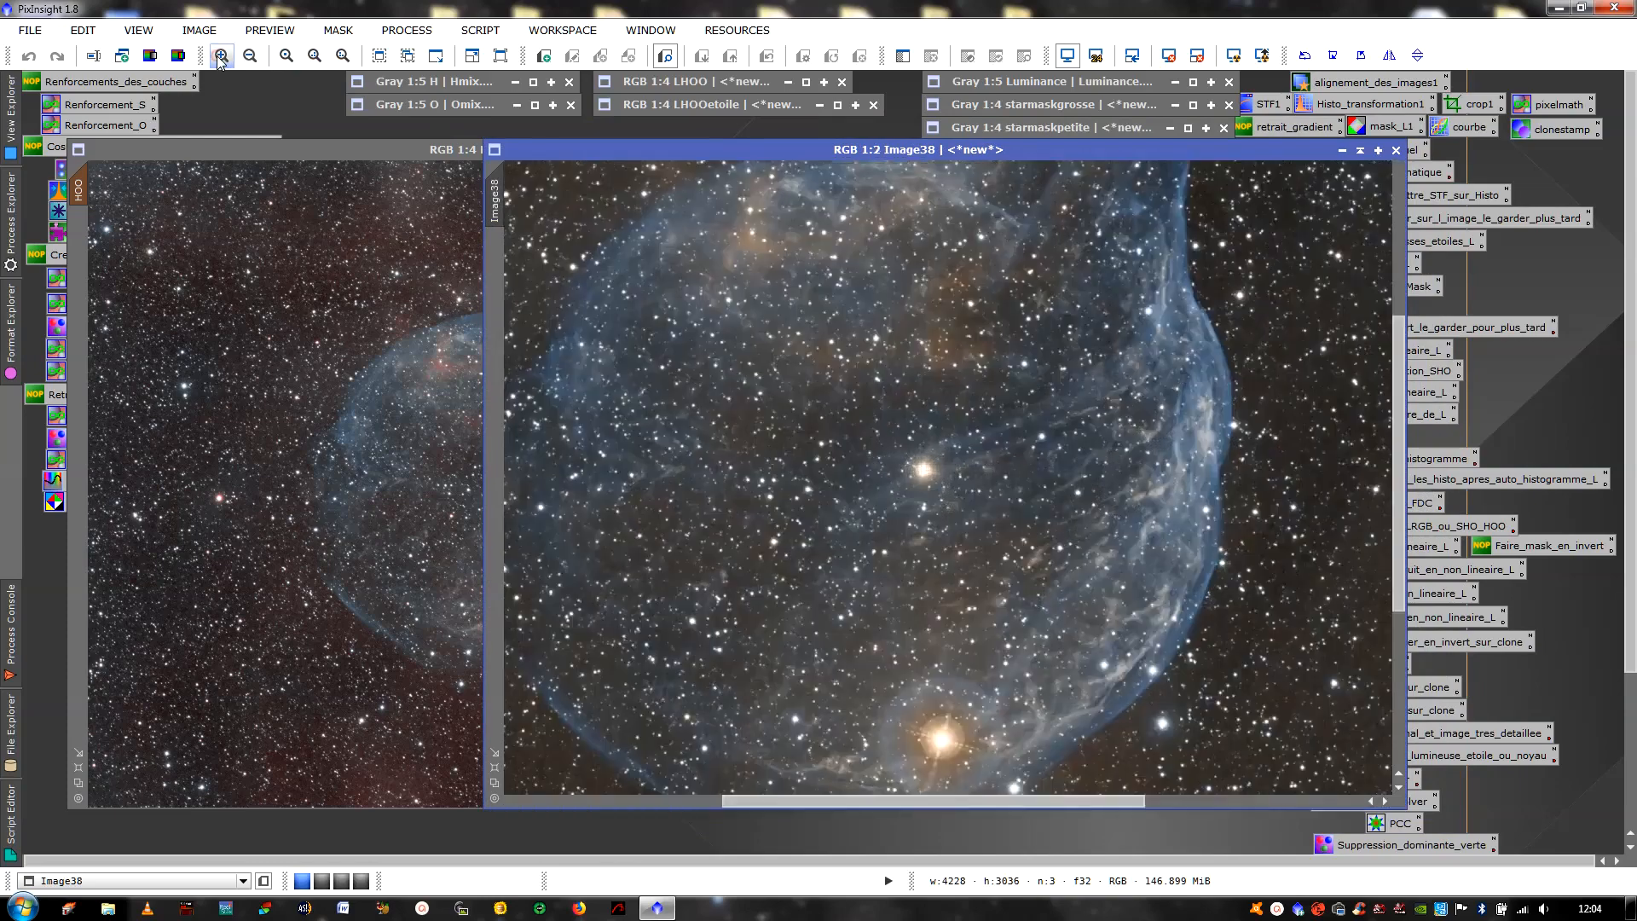
{"action": "left_click", "coordinate": [224, 60]}
{"action": "left_click_drag", "start_coordinate": [906, 801], "coordinate": [1206, 801]}
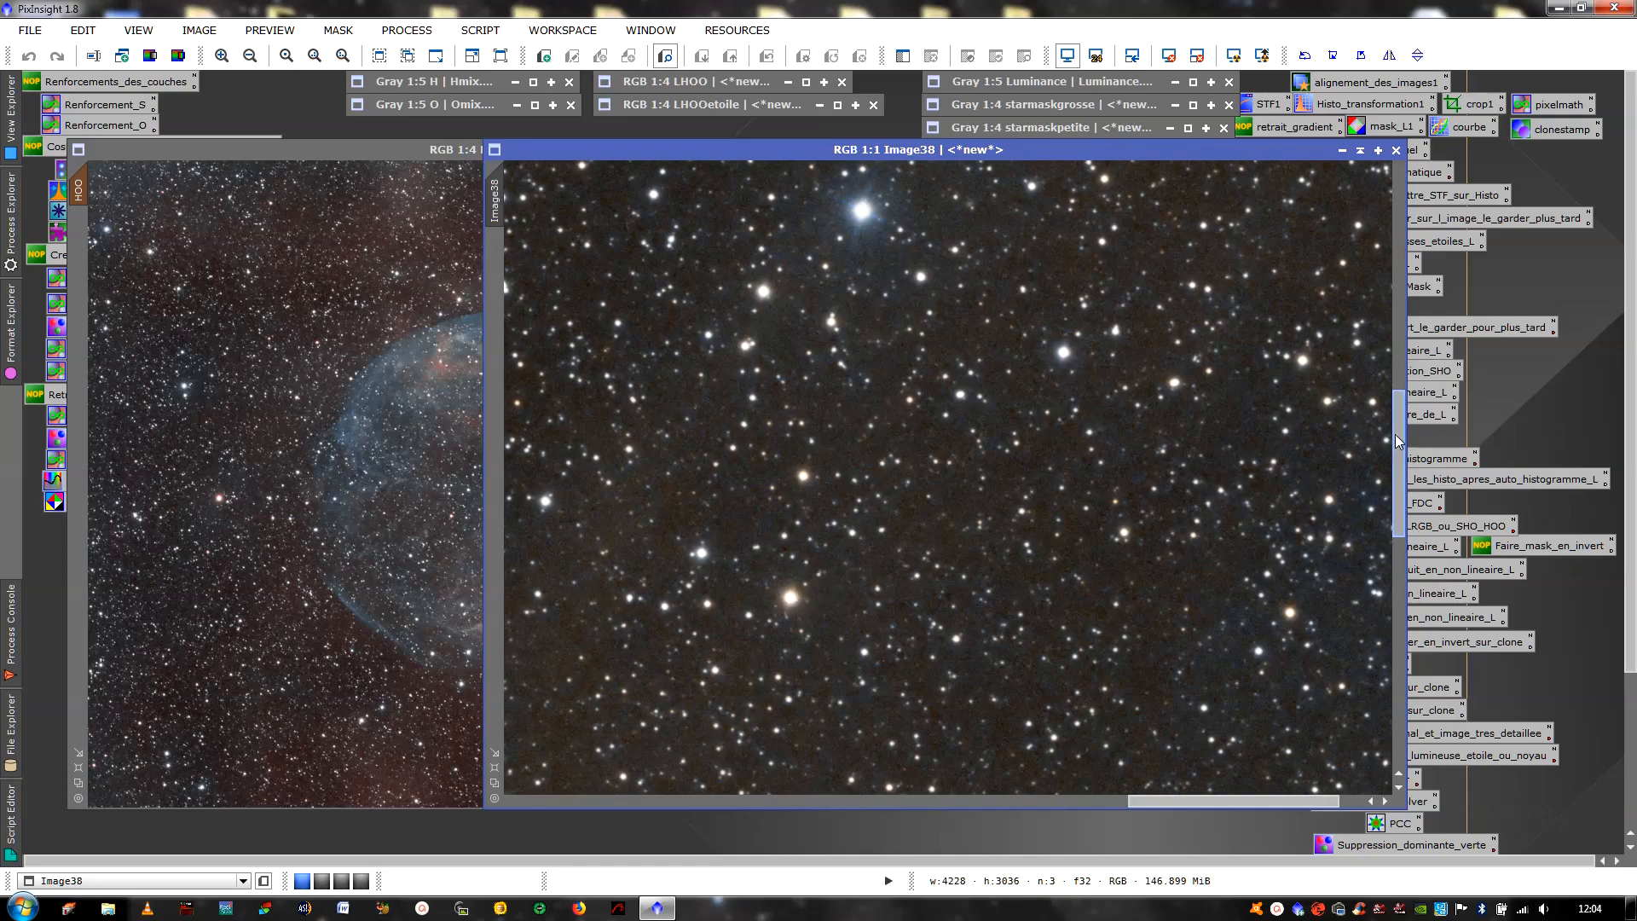
{"action": "left_click_drag", "start_coordinate": [1399, 440], "coordinate": [1399, 350]}
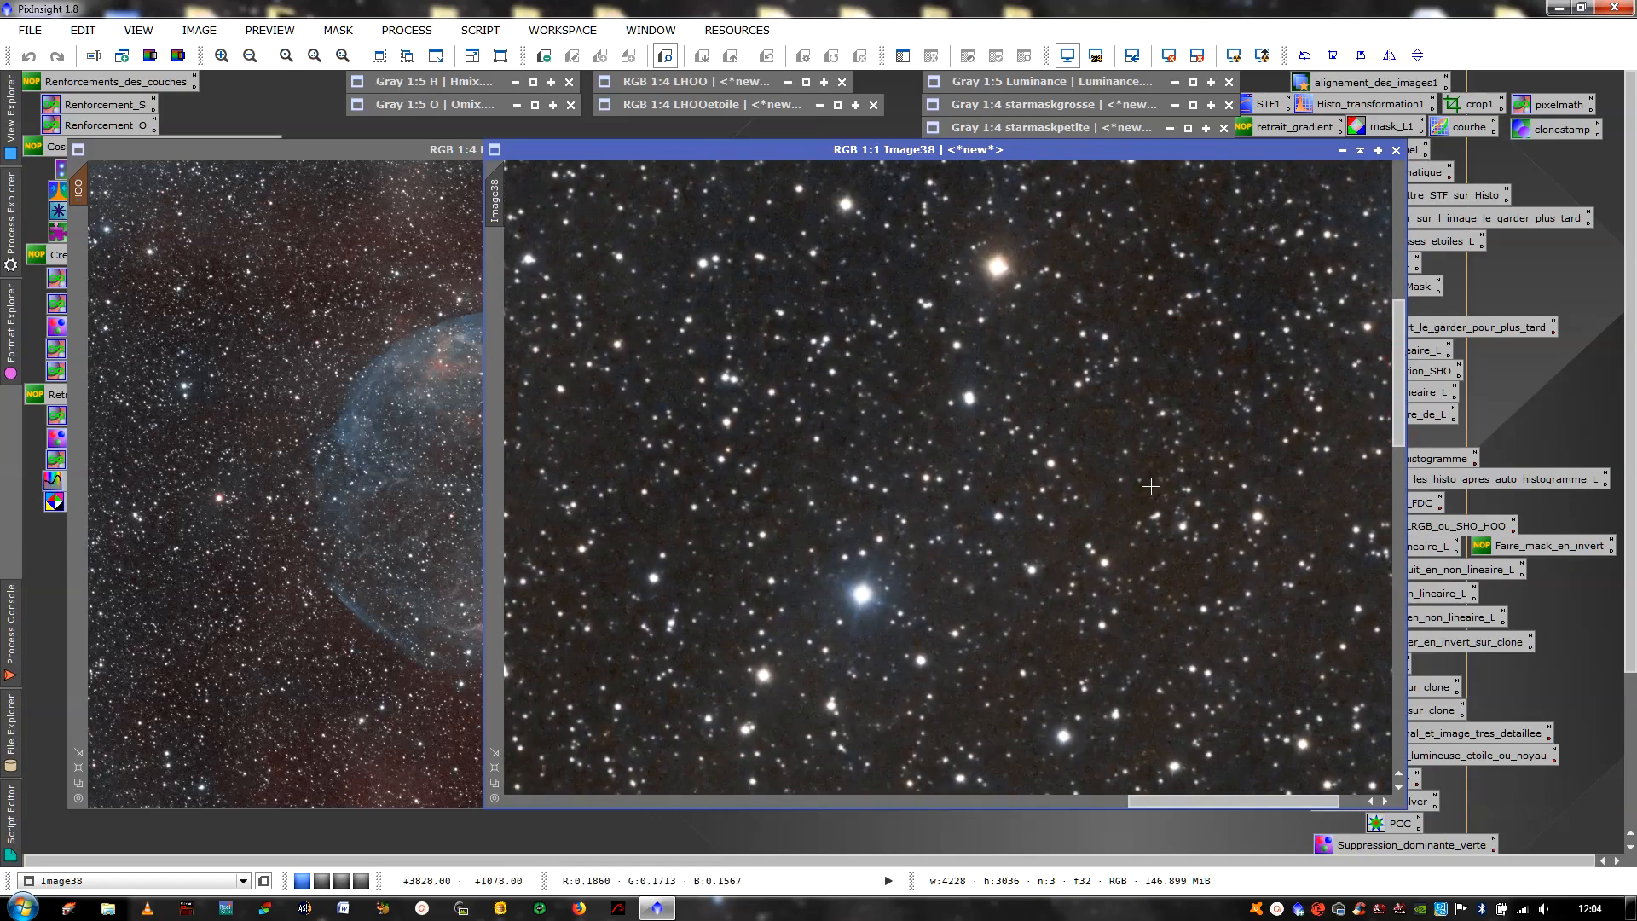
{"action": "left_click", "coordinate": [495, 767]}
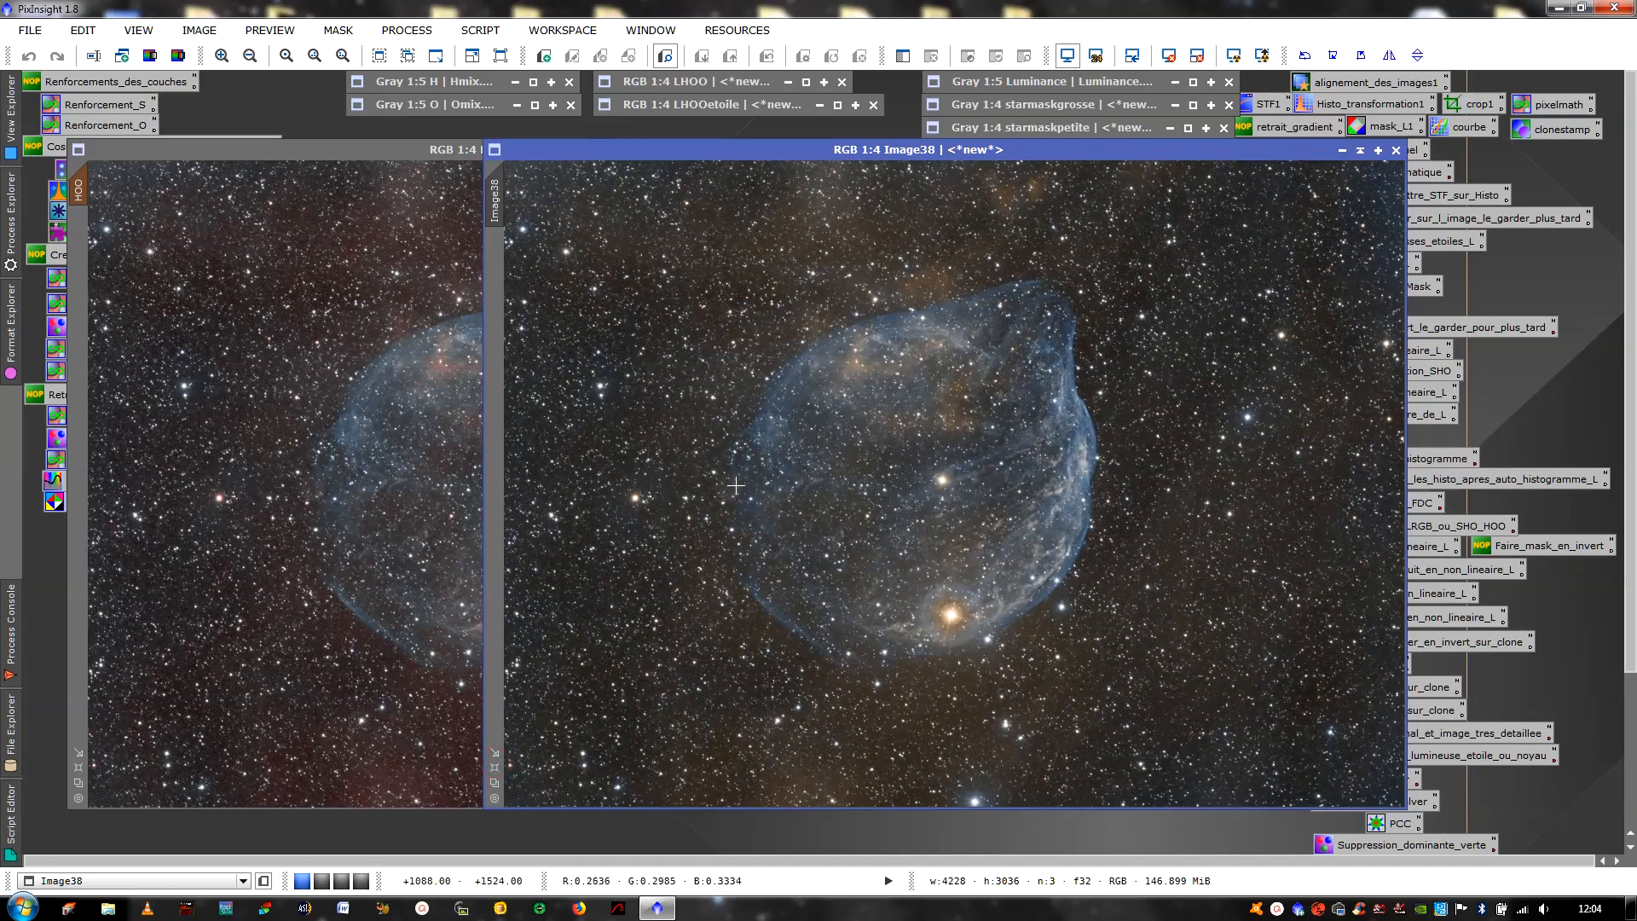
{"action": "left_click_drag", "start_coordinate": [954, 148], "coordinate": [1160, 158]}
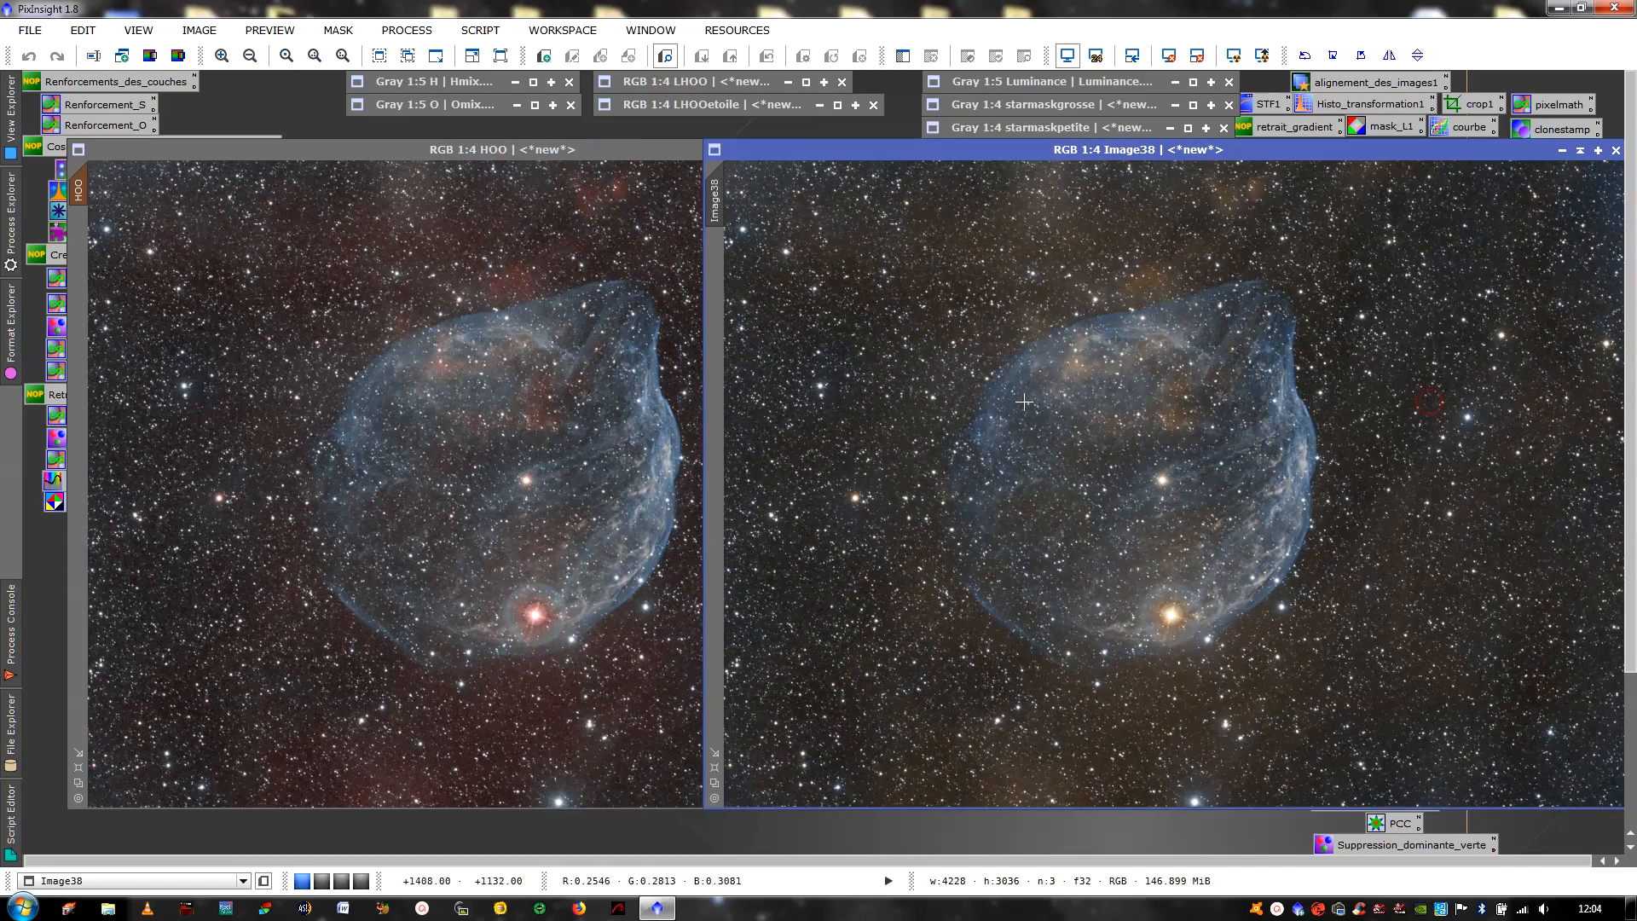
Compare the nebula and star colours of the HOO image with those of Image38 by bringing each forward in turn
{"action": "left_click", "coordinate": [450, 337]}
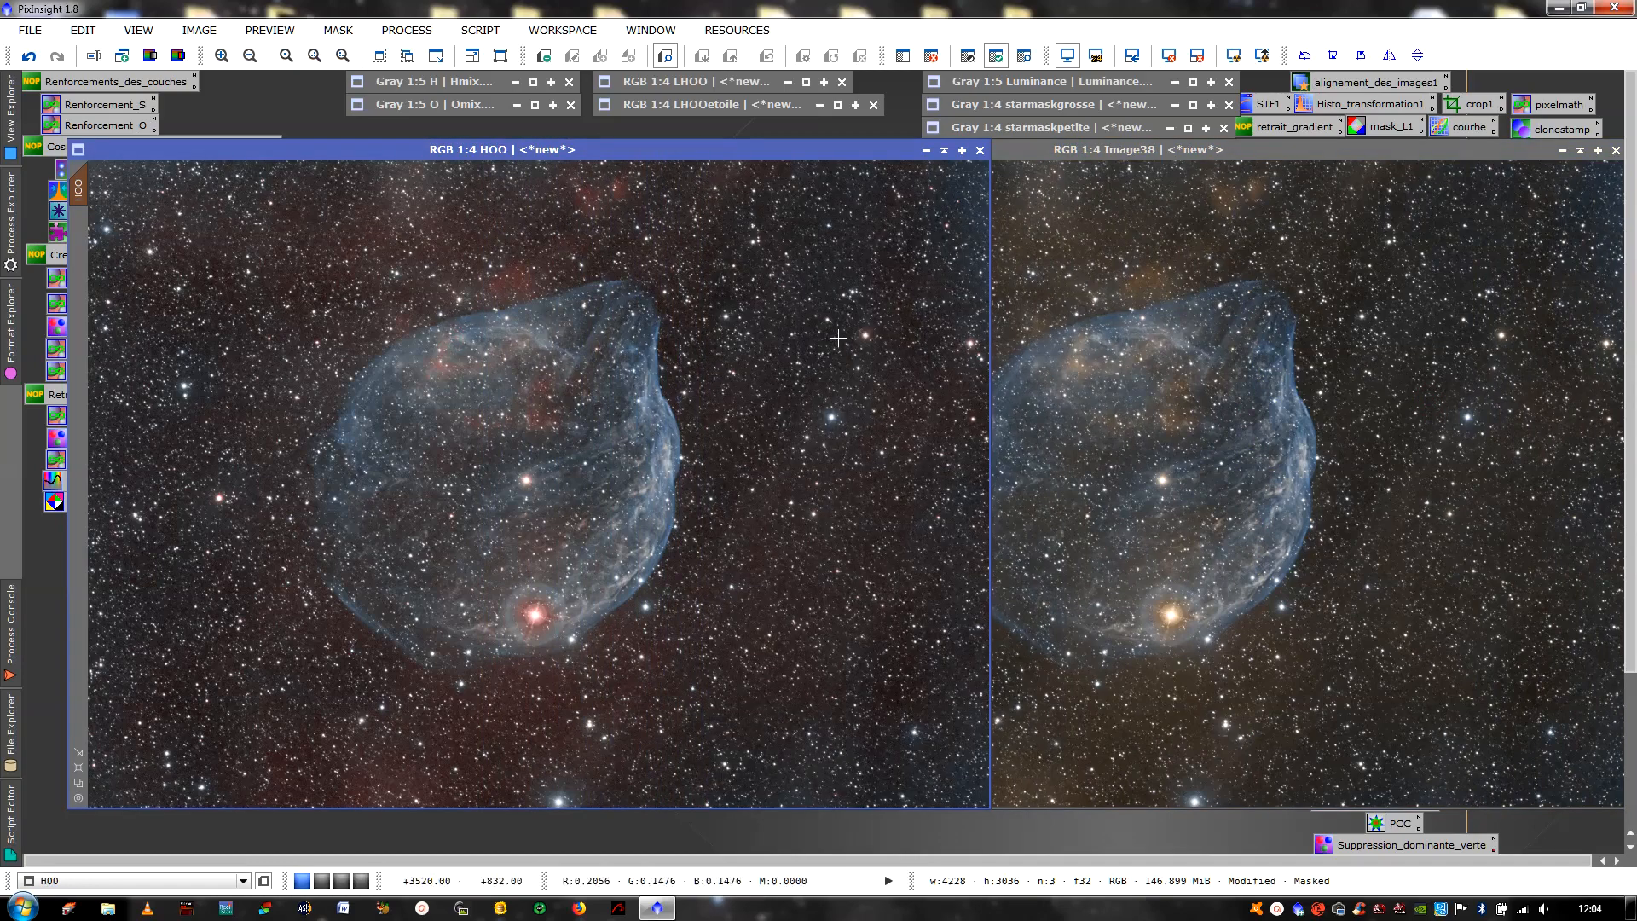
{"action": "left_click", "coordinate": [1162, 307]}
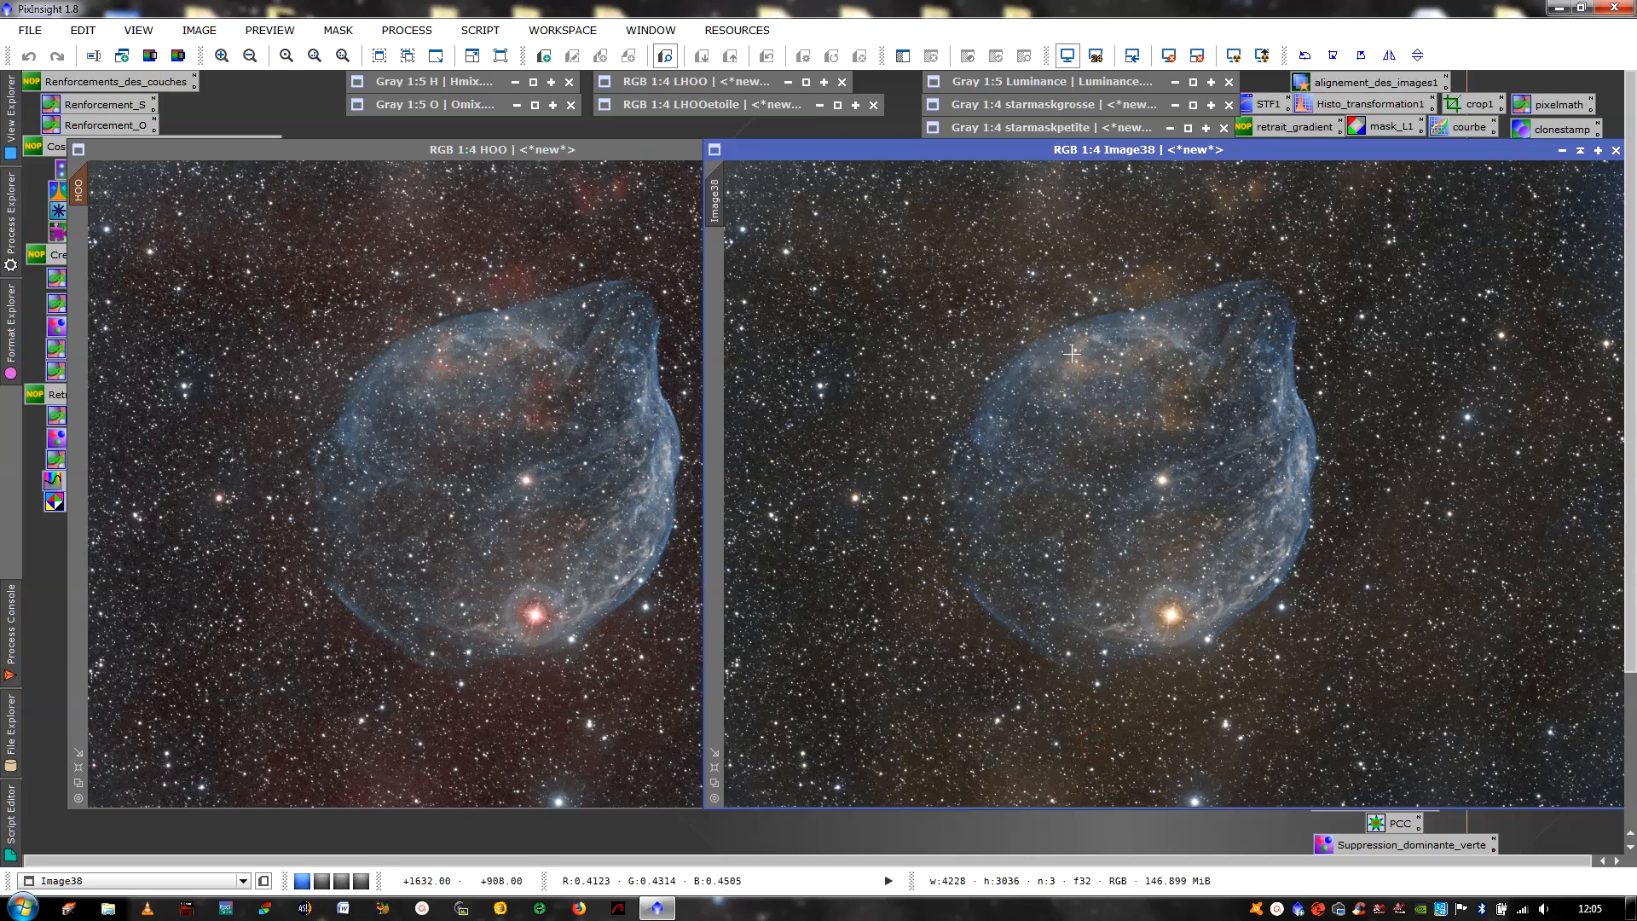
{"action": "left_click", "coordinate": [494, 326]}
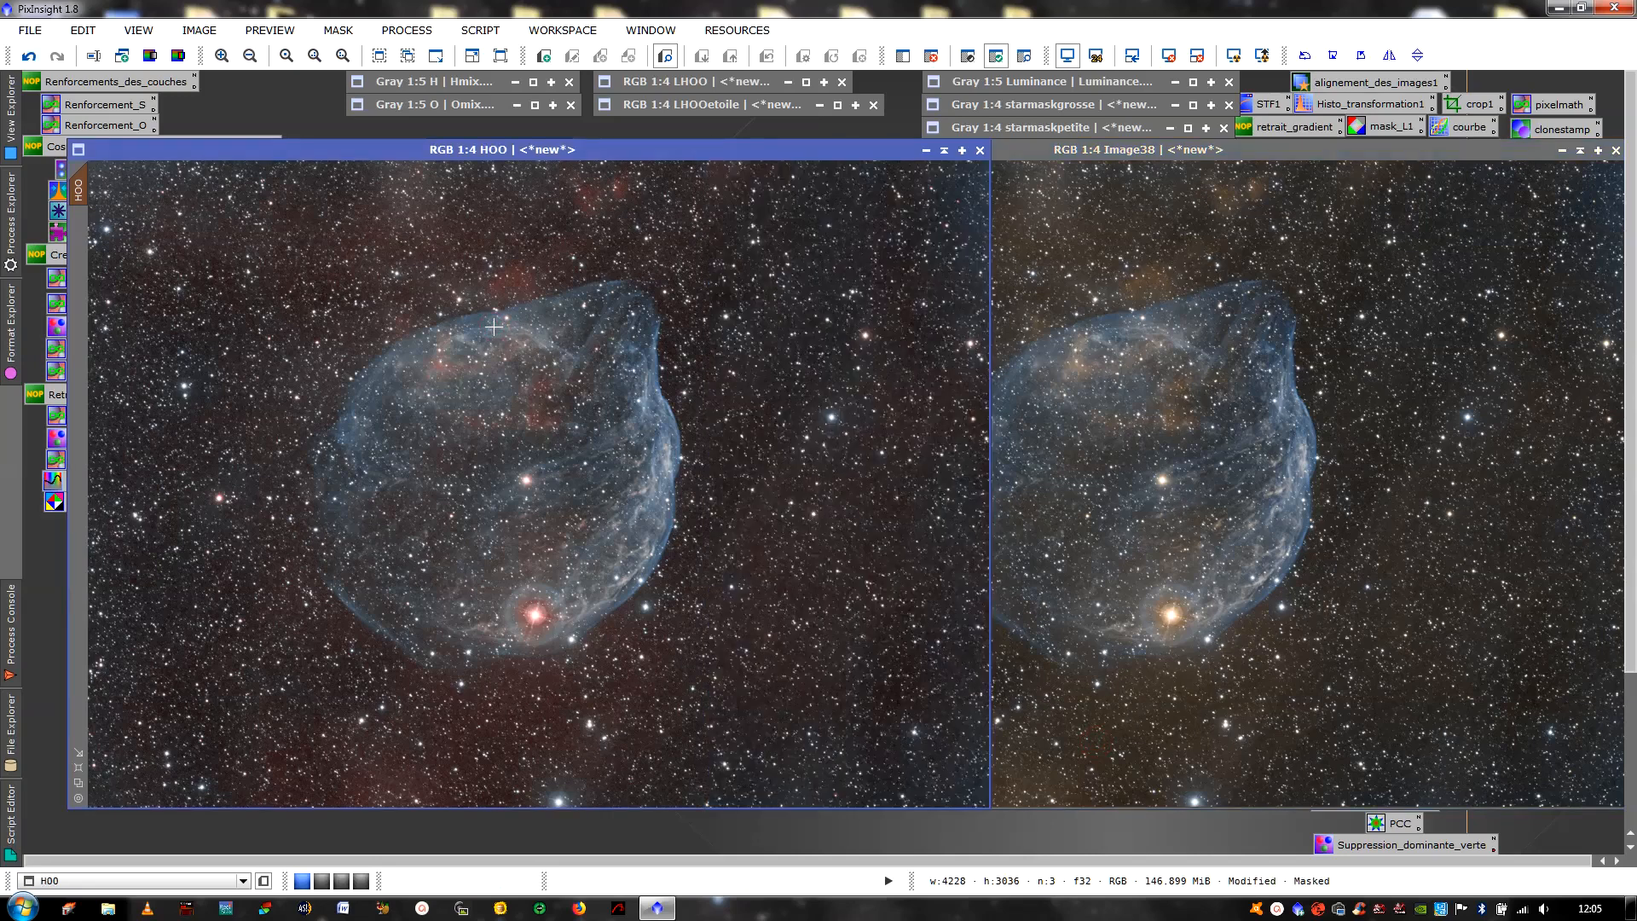
{"action": "left_click", "coordinate": [1201, 426]}
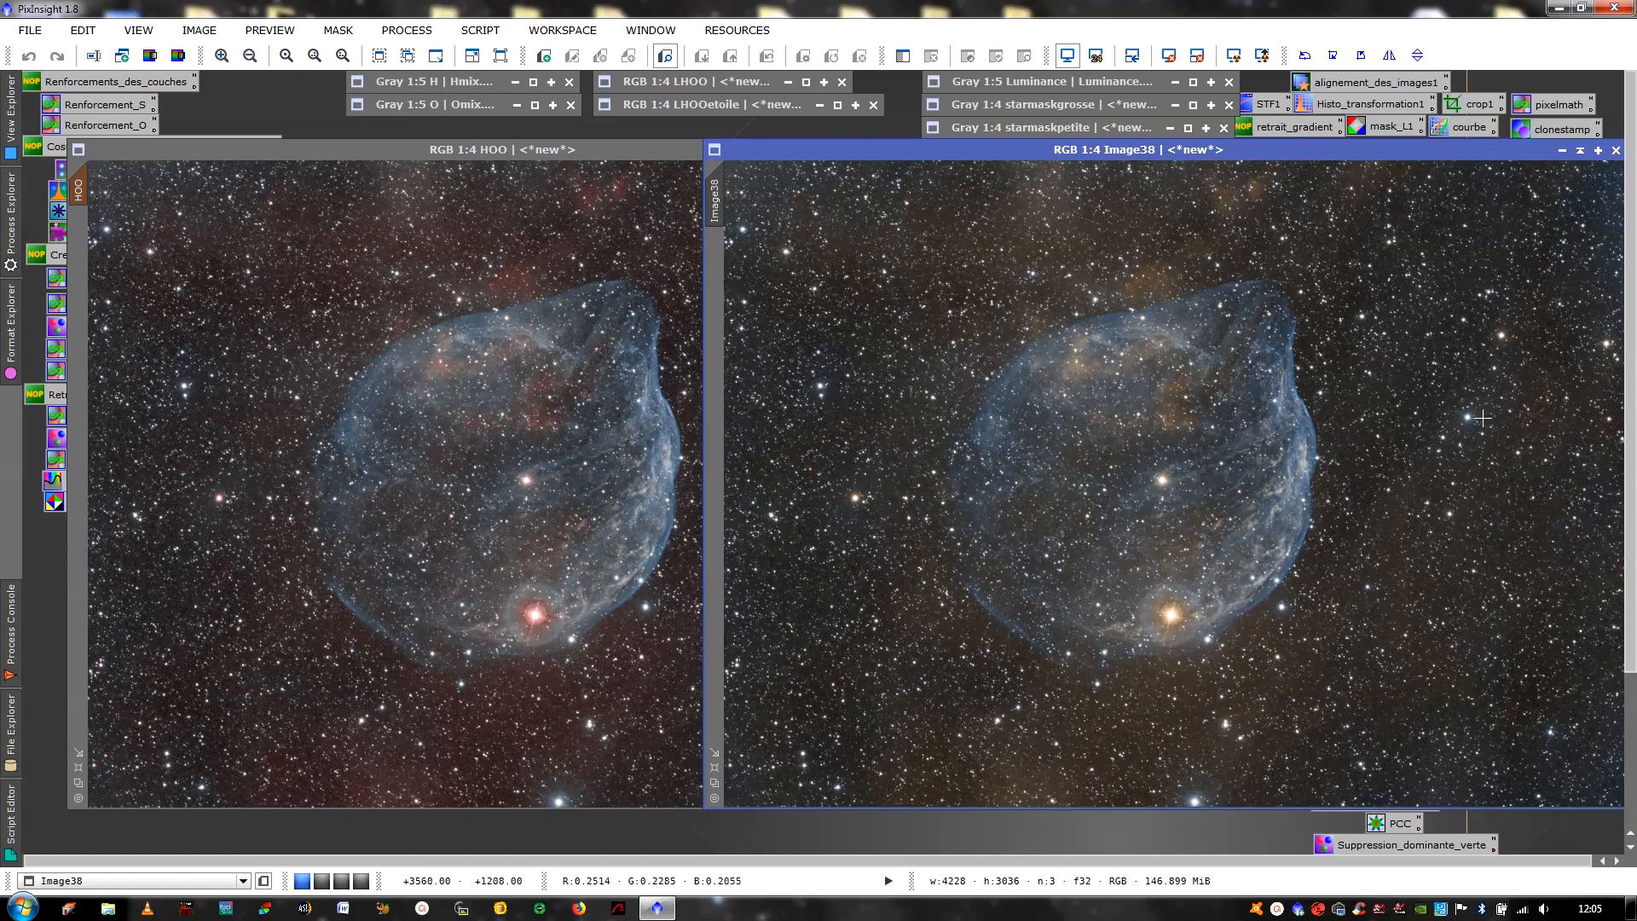
{"action": "left_click", "coordinate": [680, 457]}
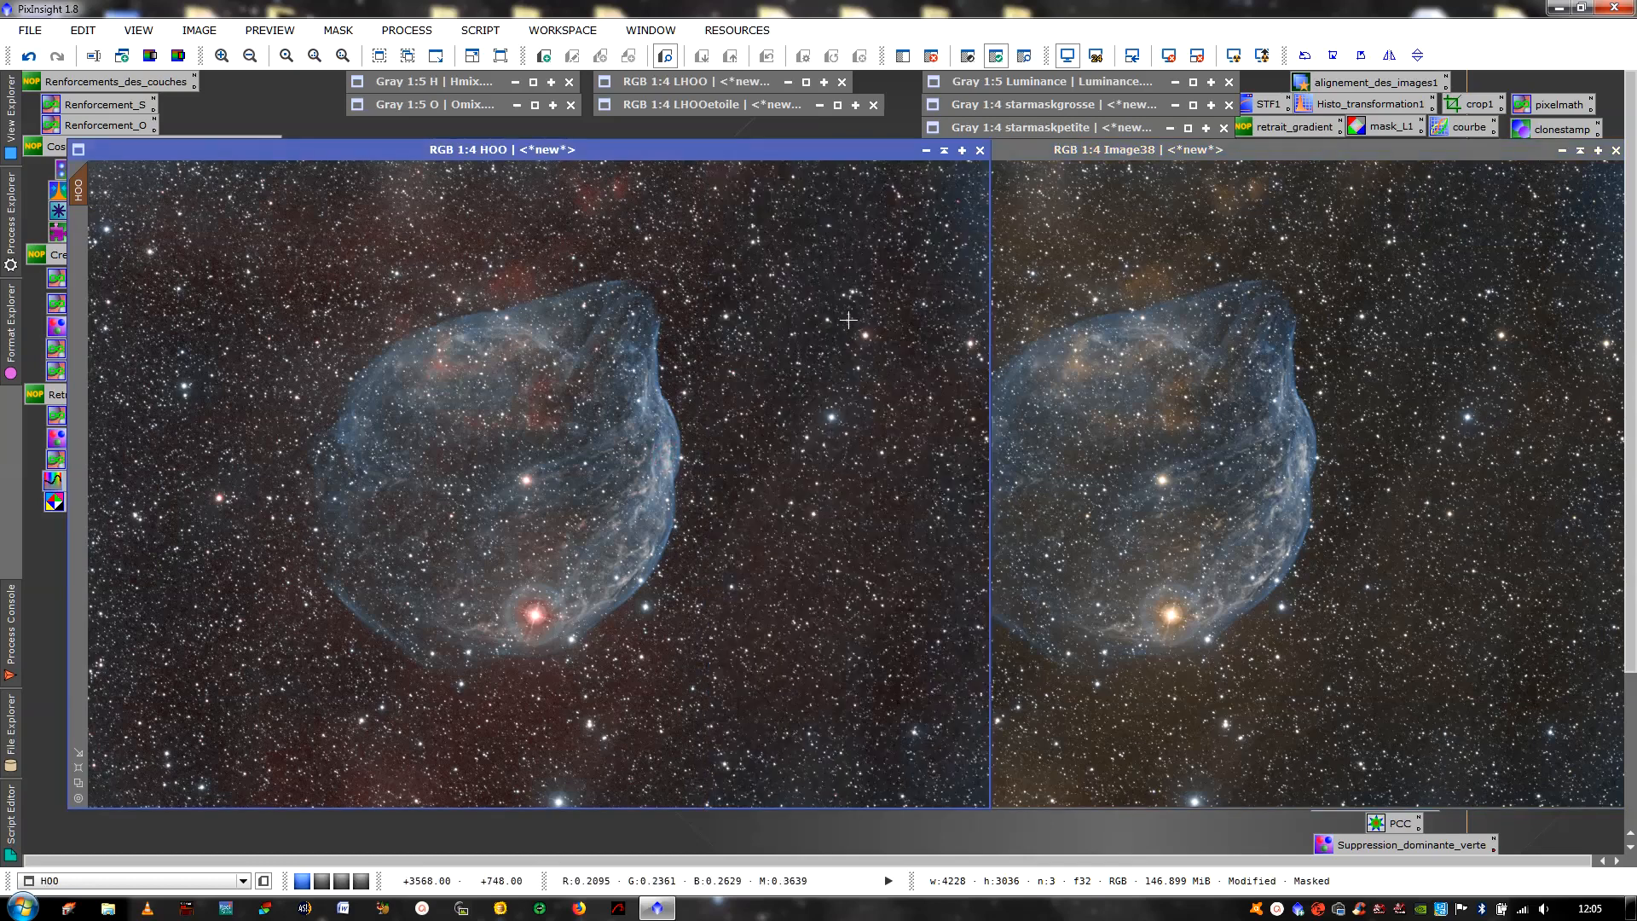
{"action": "left_click", "coordinate": [1453, 214]}
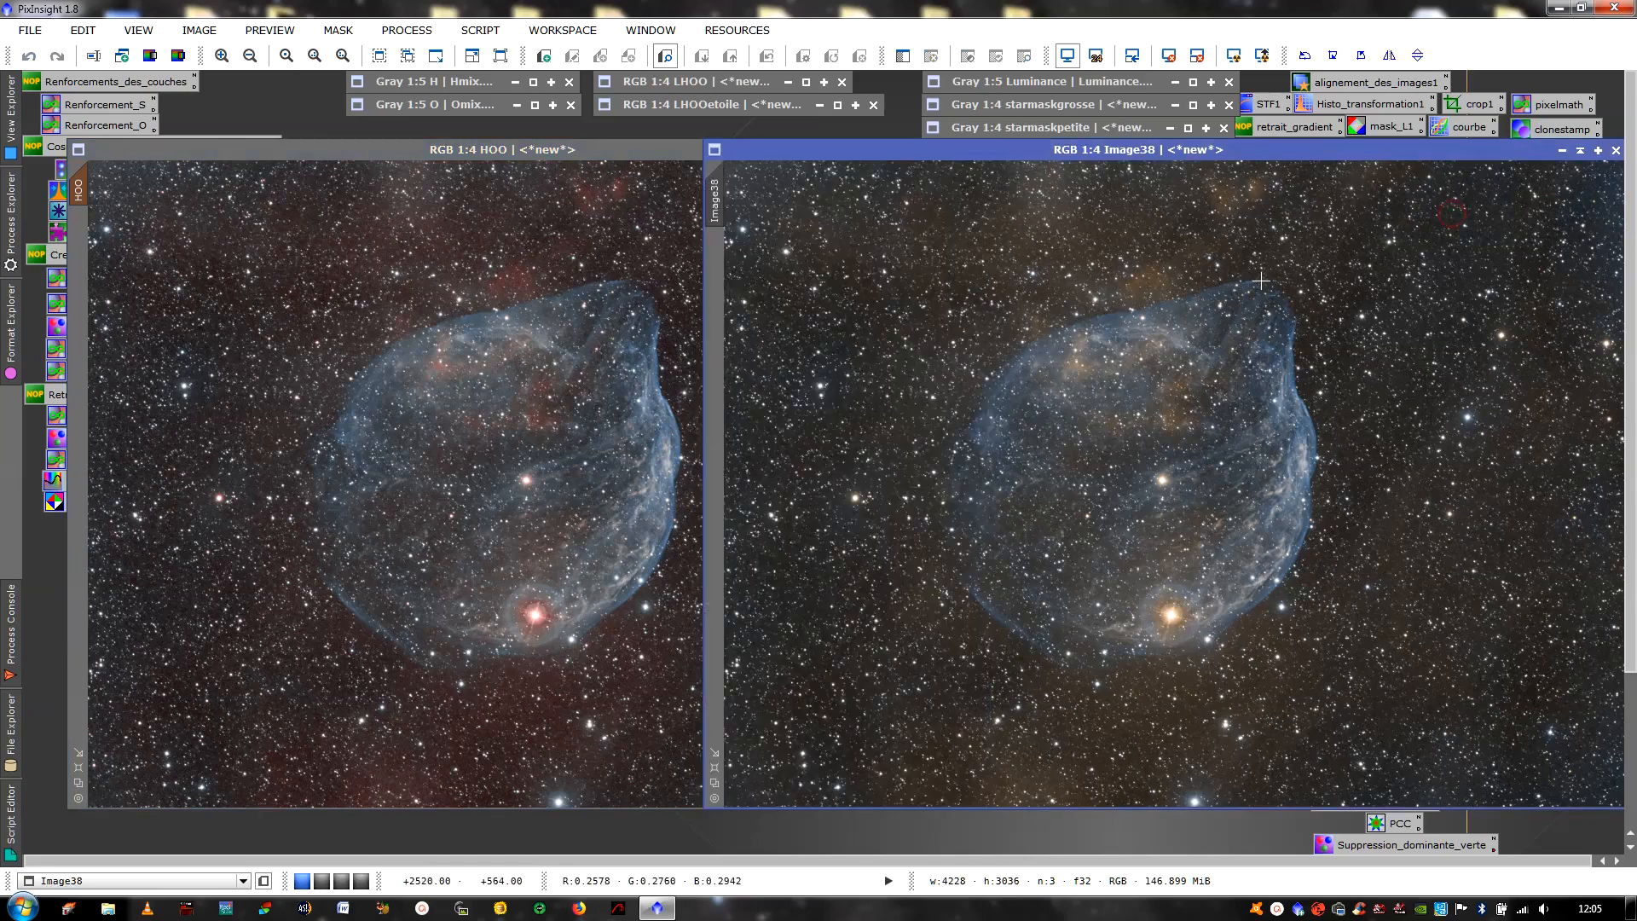
Set up PixelMath with Image38 as the single RGB/K expression and have it replace the target image
{"action": "double_click", "coordinate": [1553, 109]}
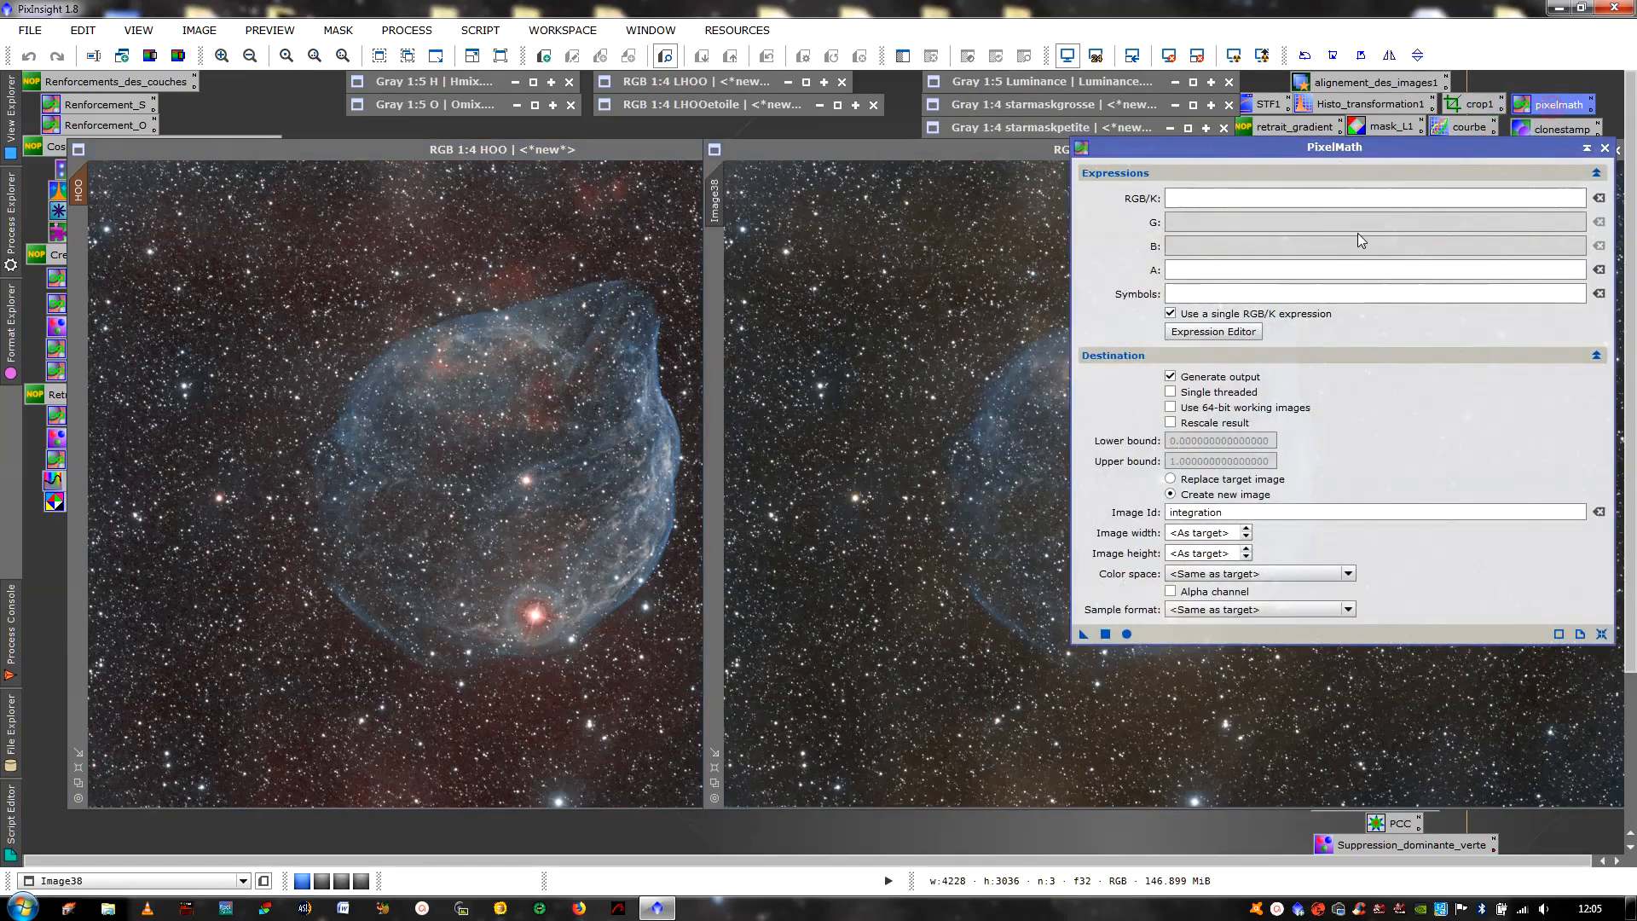
{"action": "left_click_drag", "start_coordinate": [1312, 150], "coordinate": [1233, 247]}
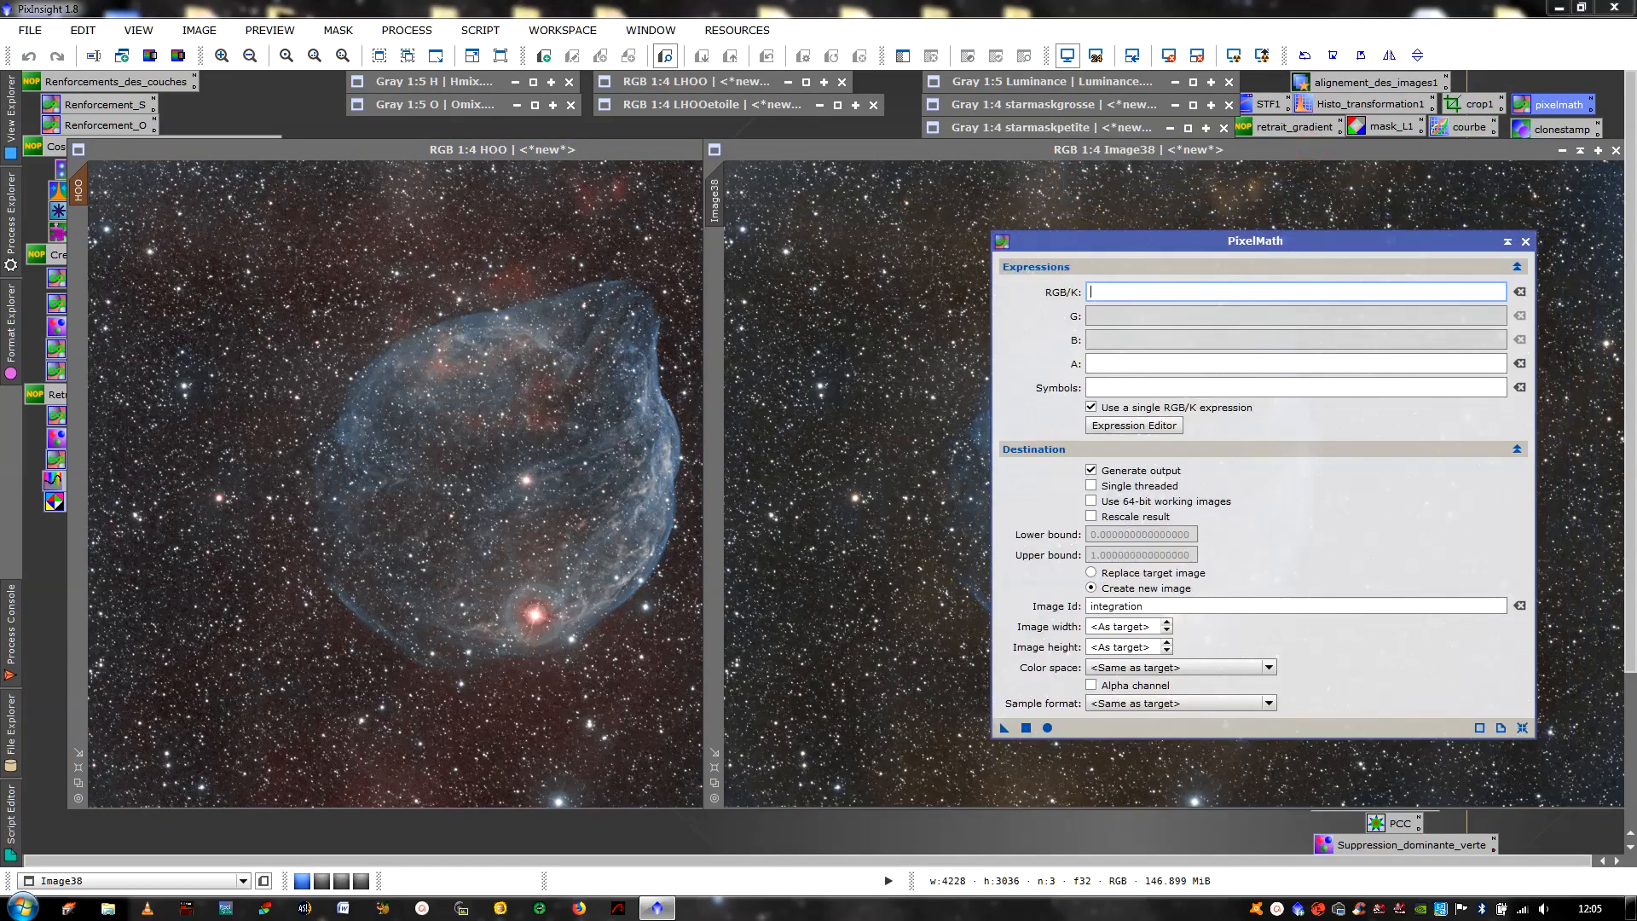
{"action": "left_click", "coordinate": [1117, 425]}
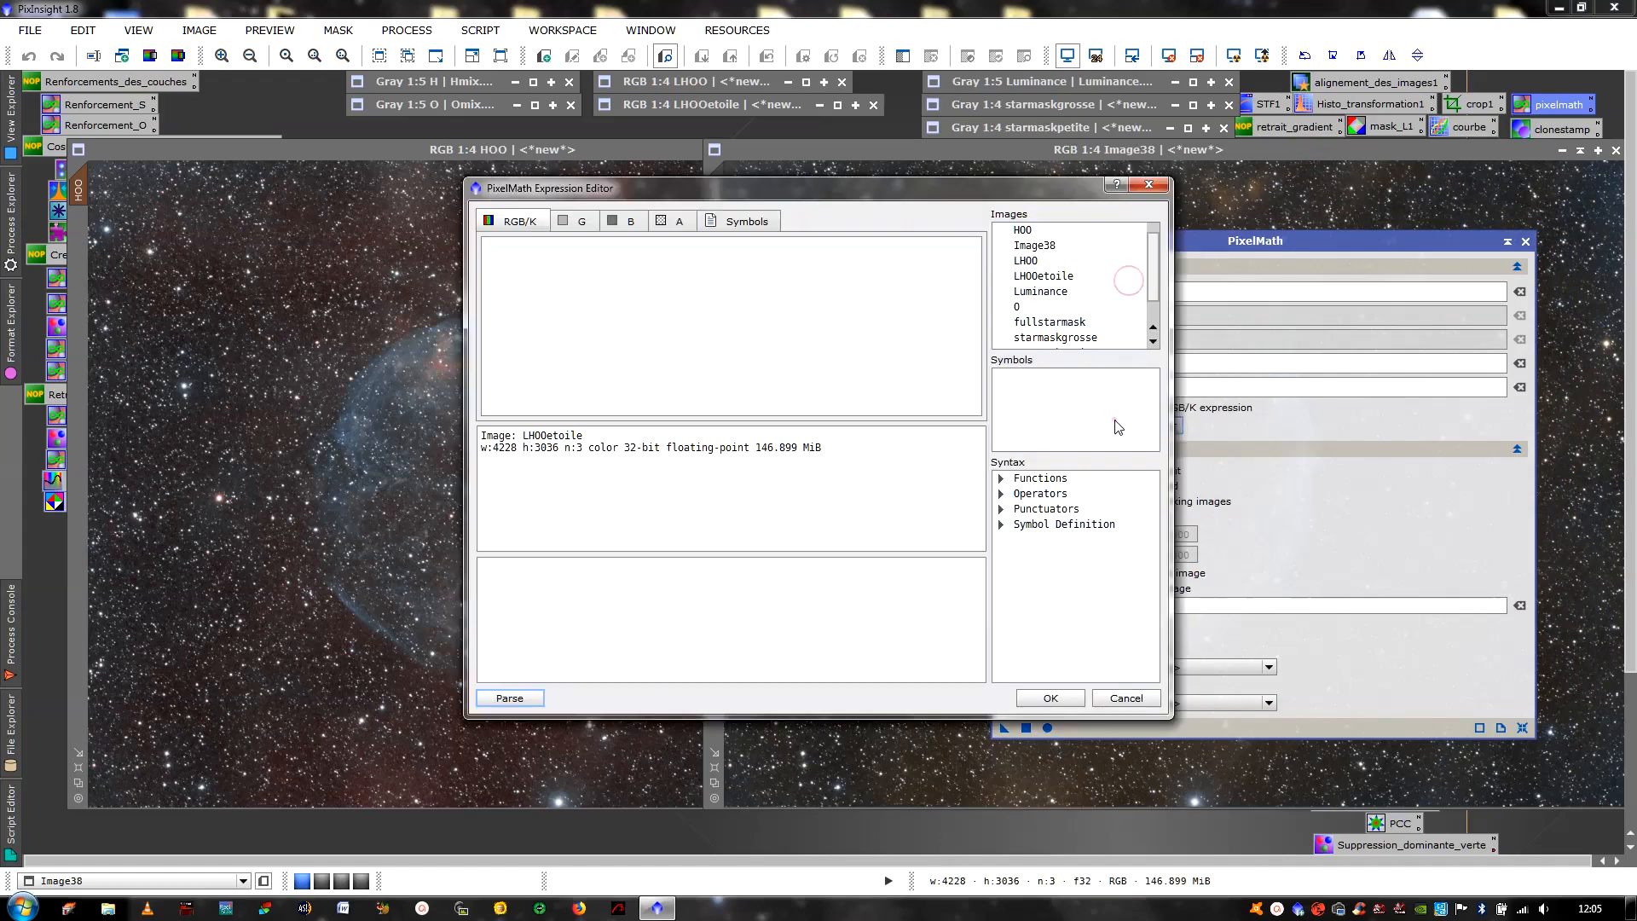
{"action": "double_click", "coordinate": [1091, 247]}
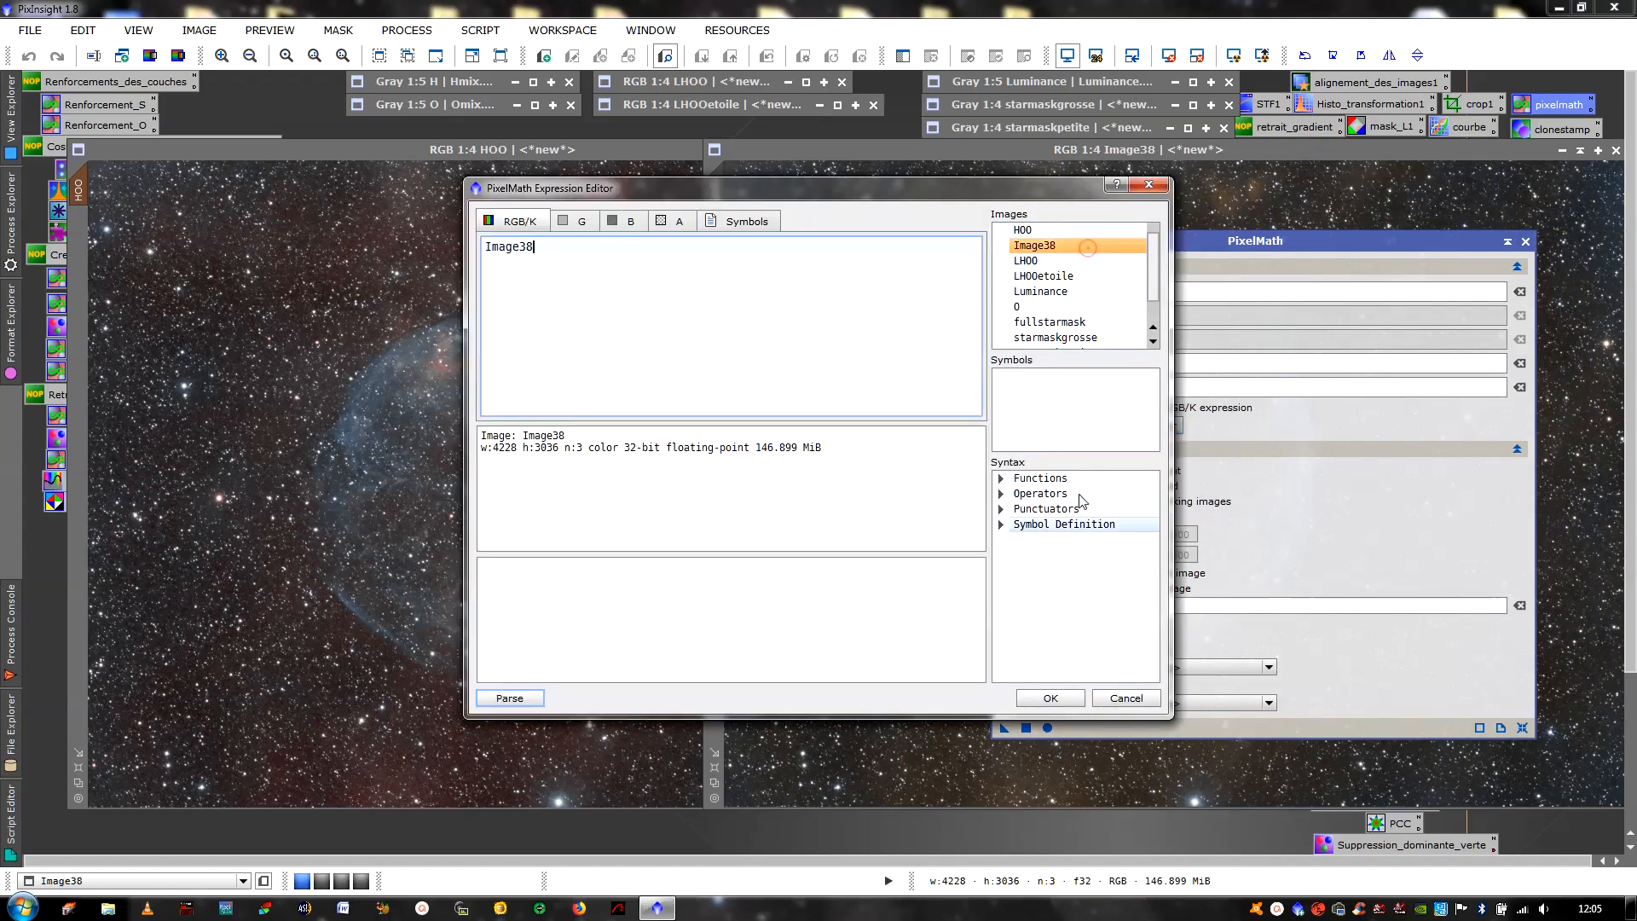
{"action": "left_click", "coordinate": [1044, 697]}
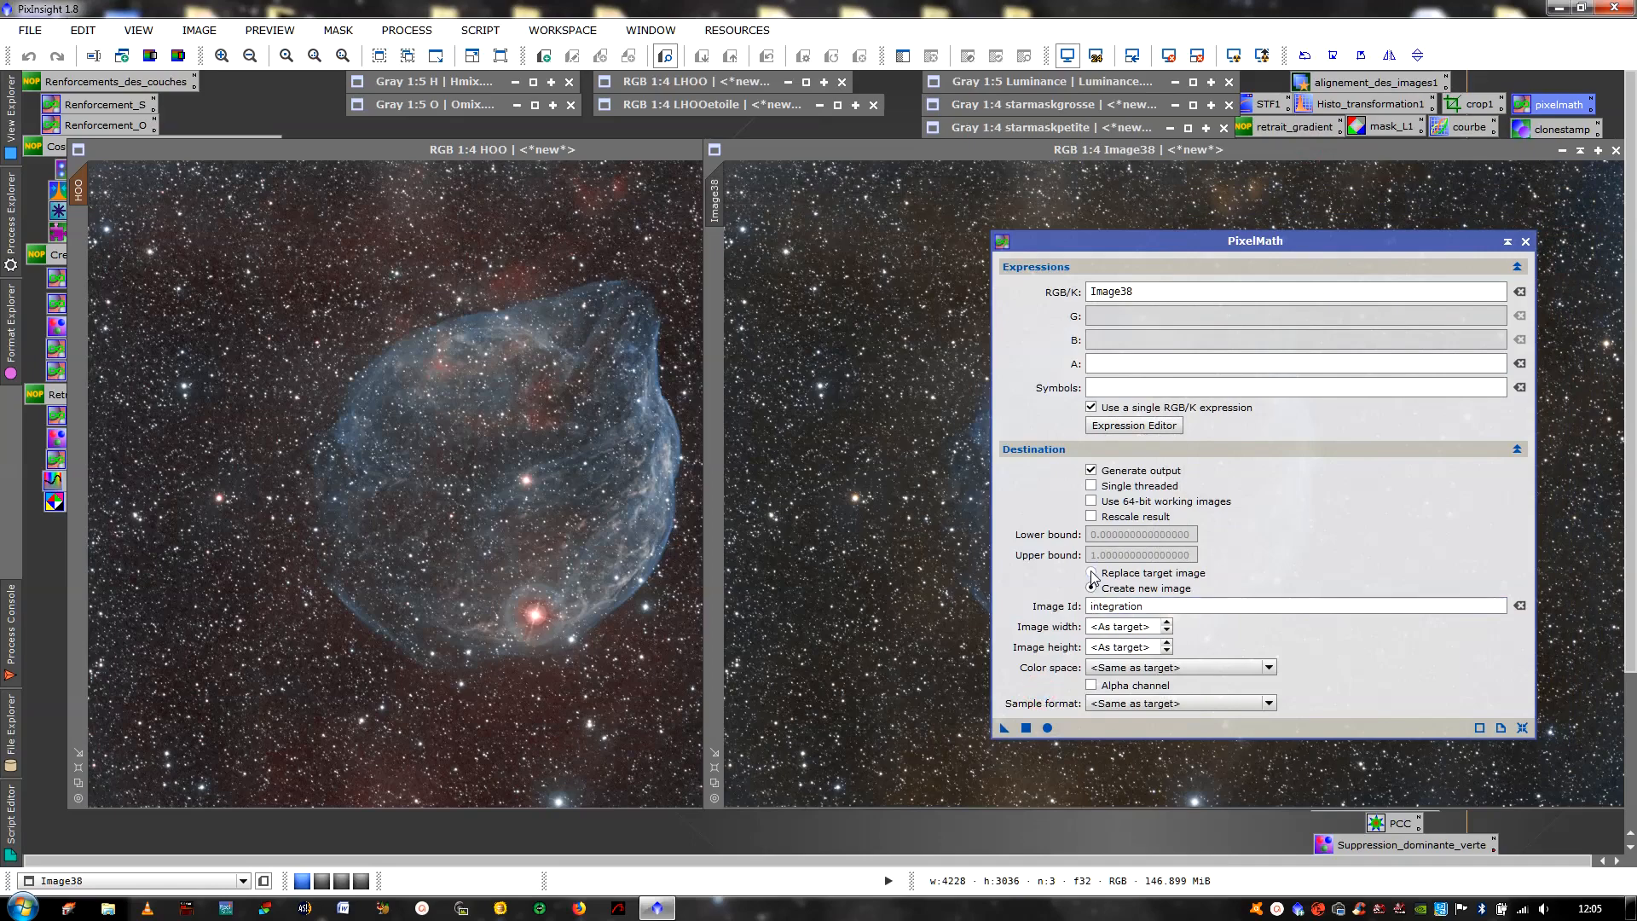
{"action": "left_click", "coordinate": [1092, 573]}
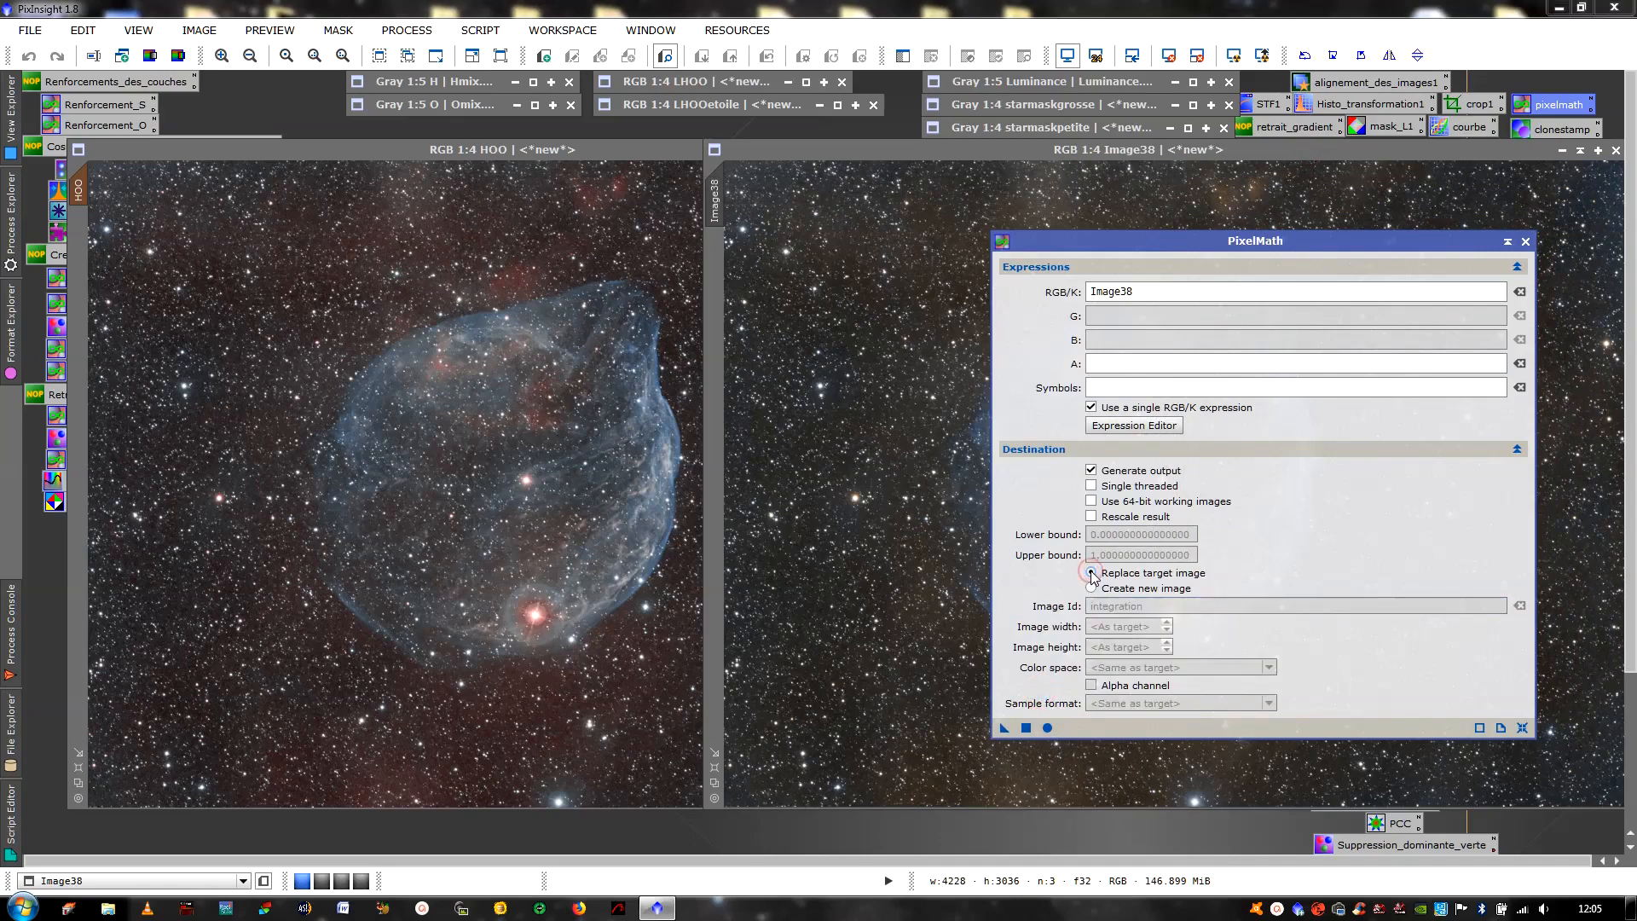
Check the star mask overlay on HOO, apply the Image38 expression to HOO through the mask, and close PixelMath
{"action": "left_click", "coordinate": [495, 450]}
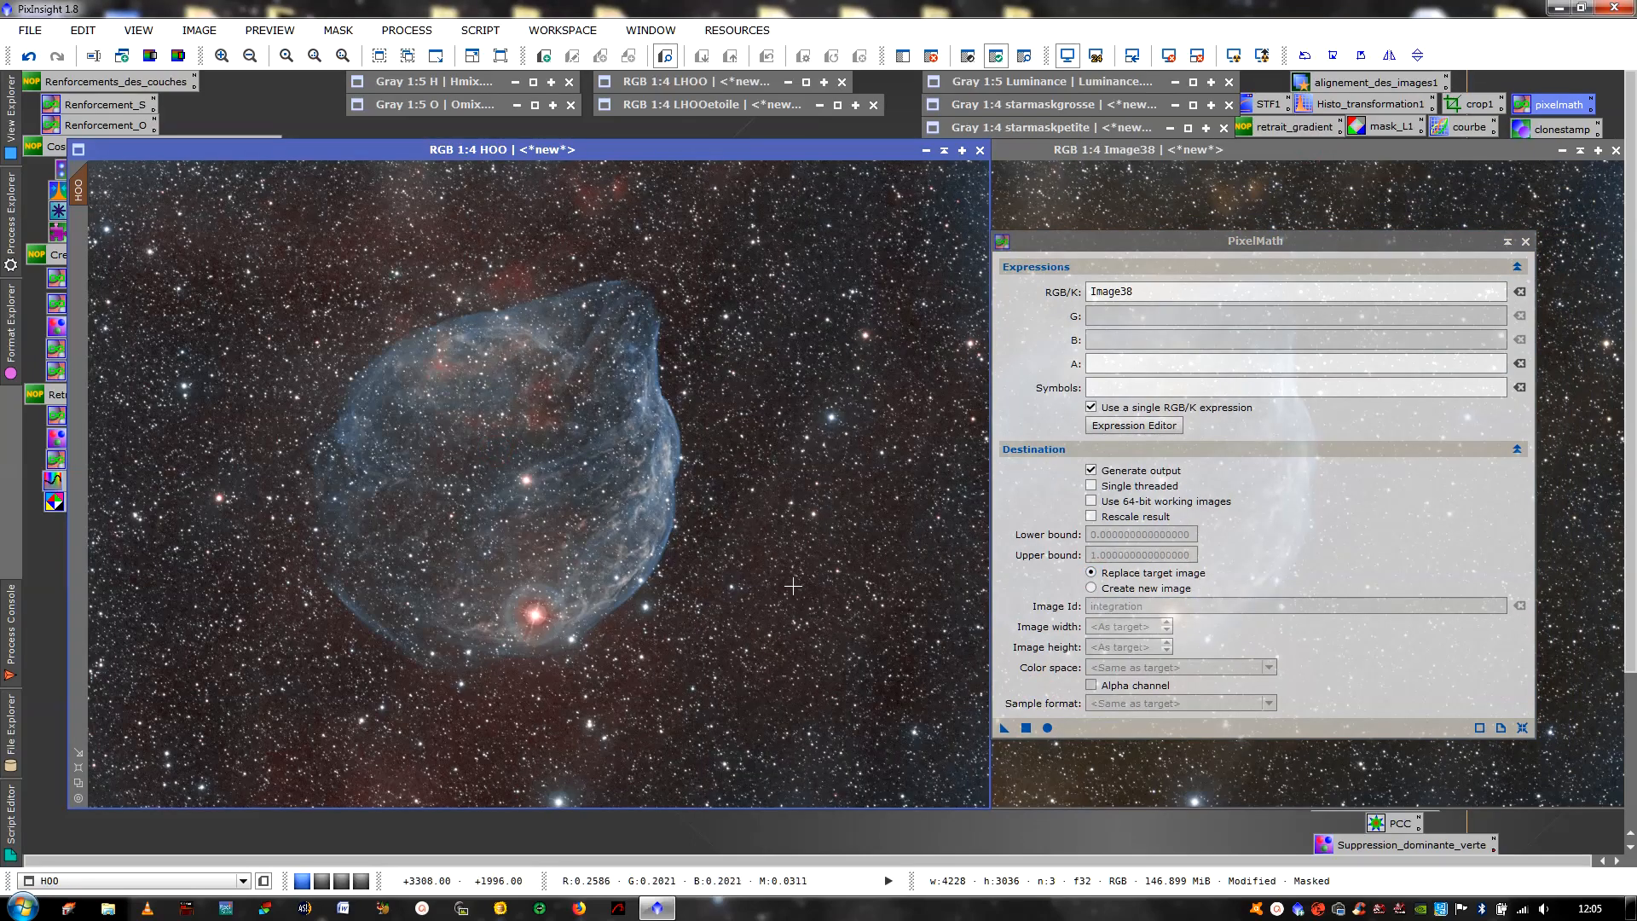
{"action": "key", "text": "ctrl+k"}
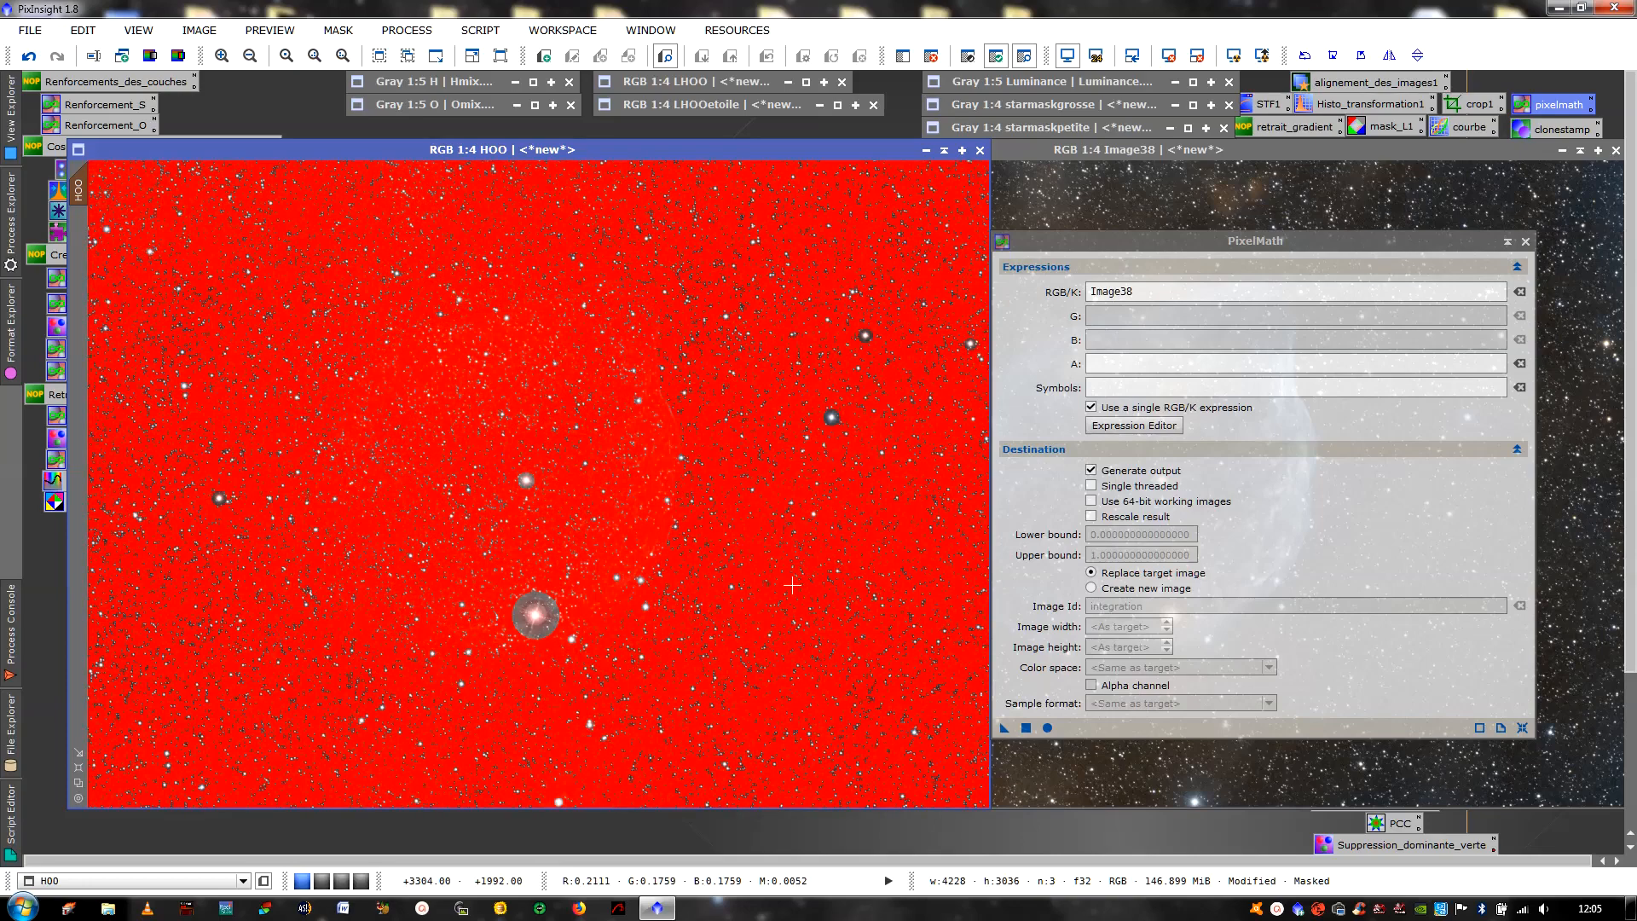
{"action": "key", "text": "ctrl+k"}
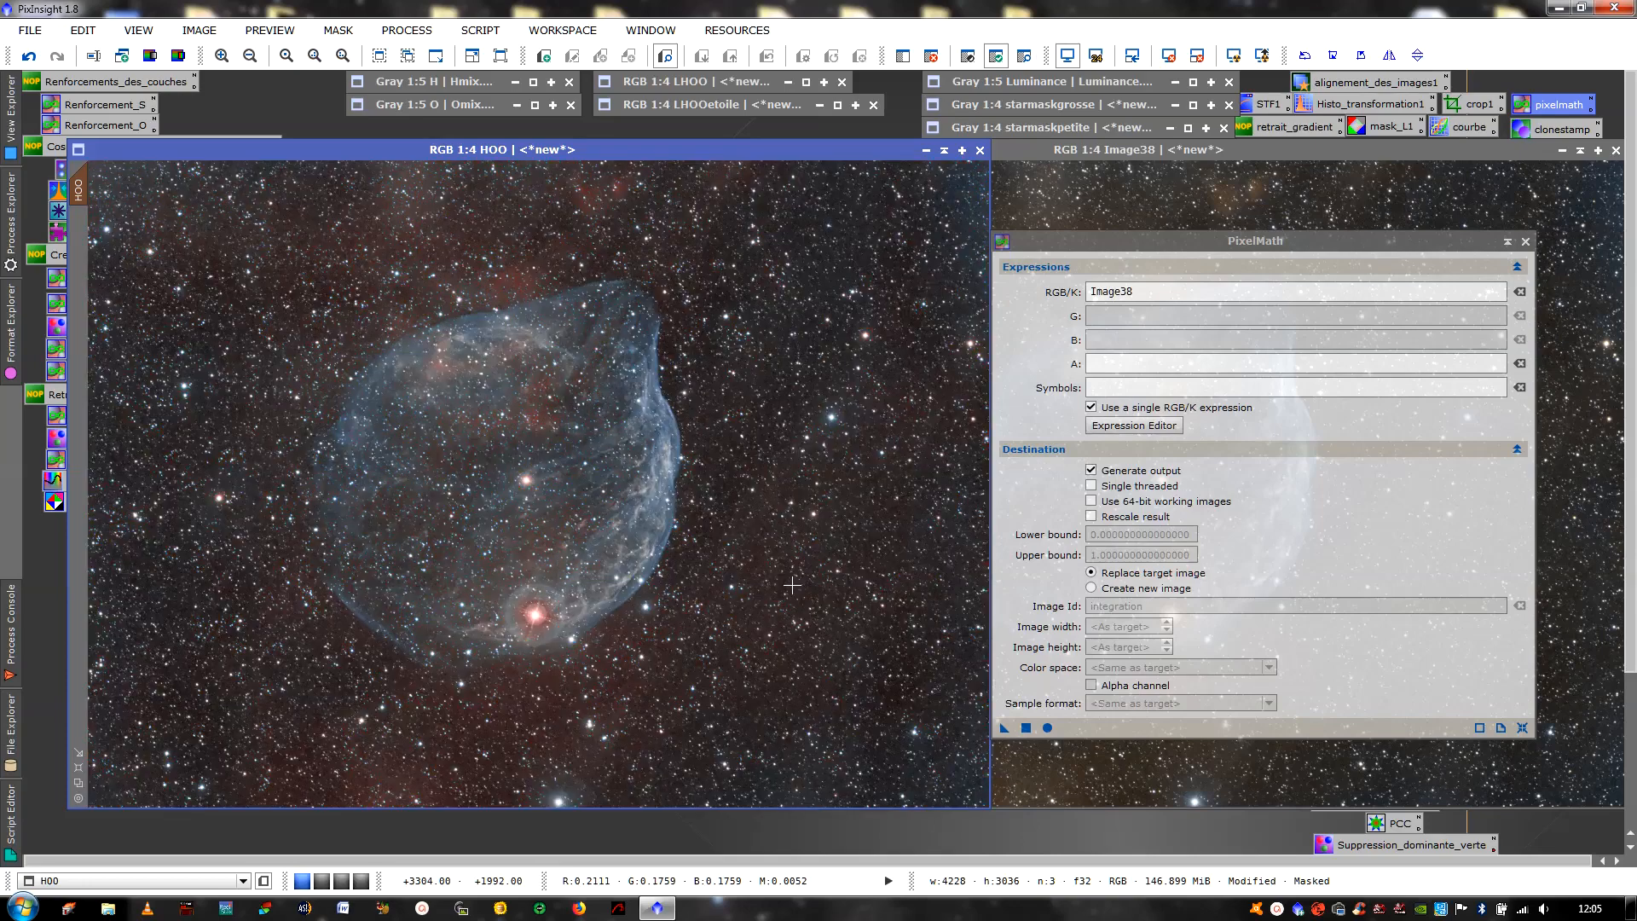
{"action": "left_click", "coordinate": [1026, 729]}
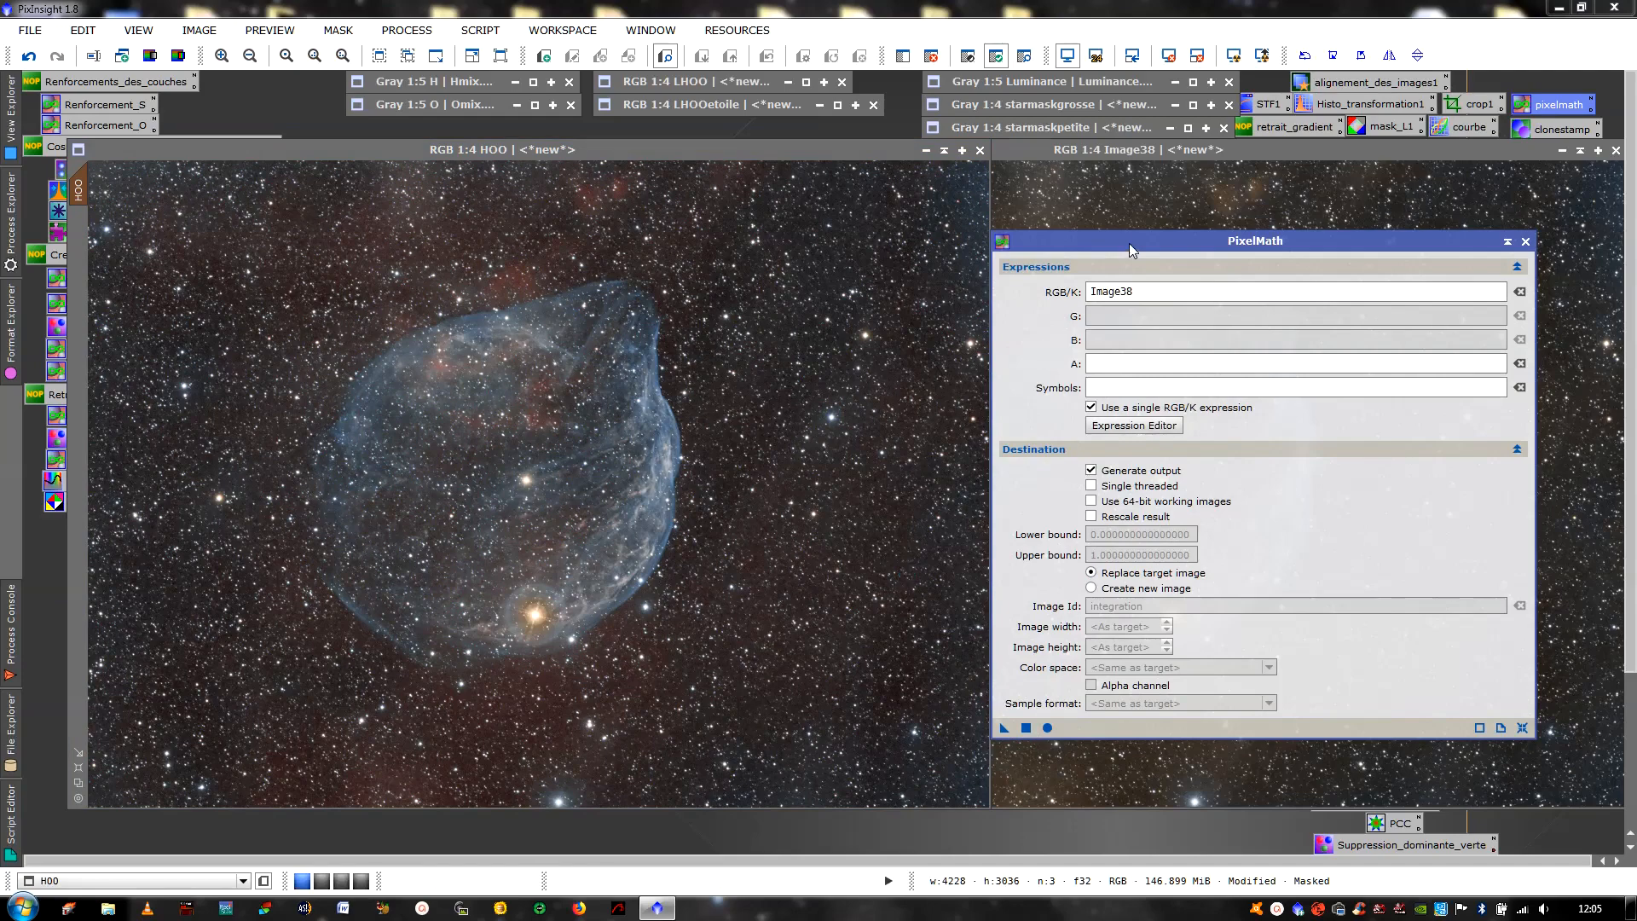
{"action": "left_click", "coordinate": [1525, 241]}
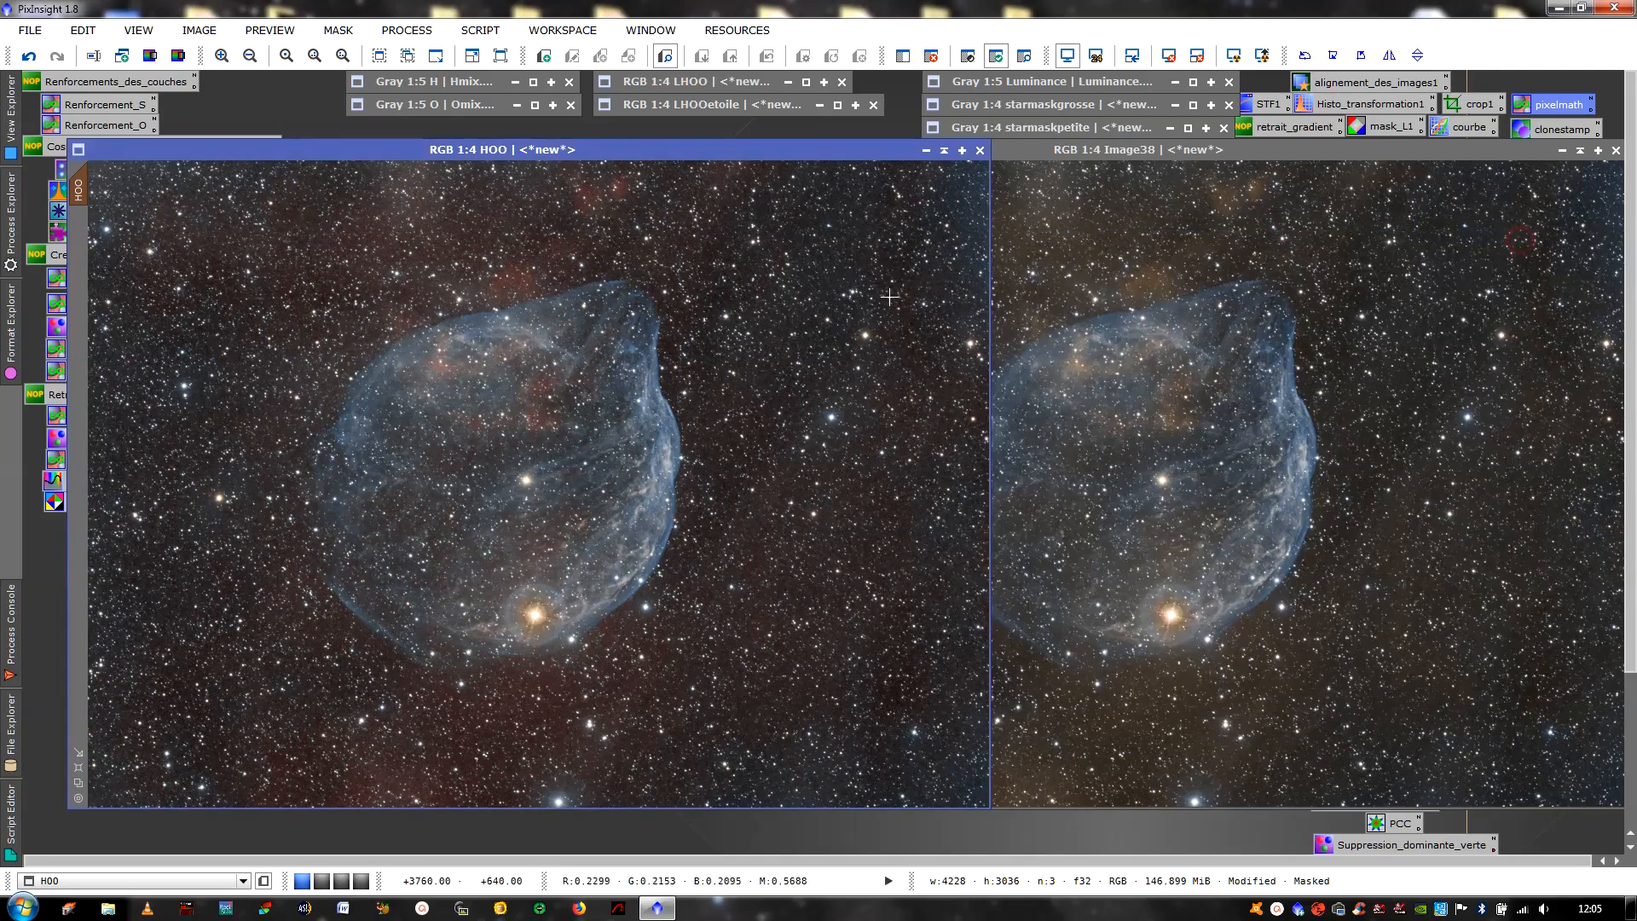
Compare the masked HOO image with Image38 by bringing each forward in turn
{"action": "left_click", "coordinate": [1200, 312]}
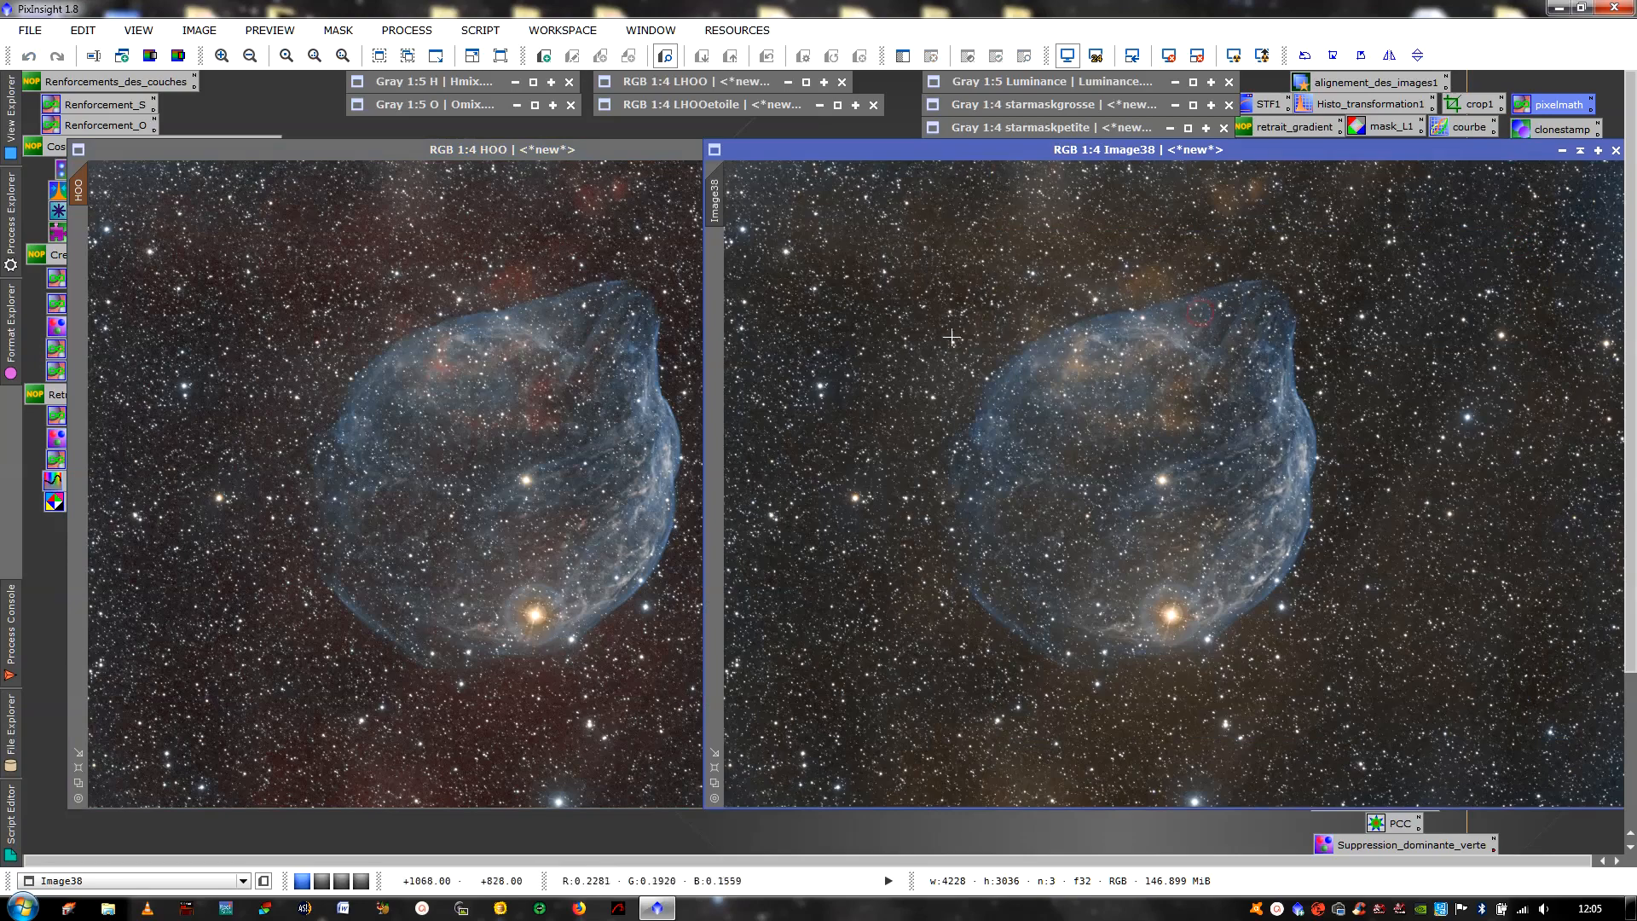
{"action": "left_click", "coordinate": [583, 329]}
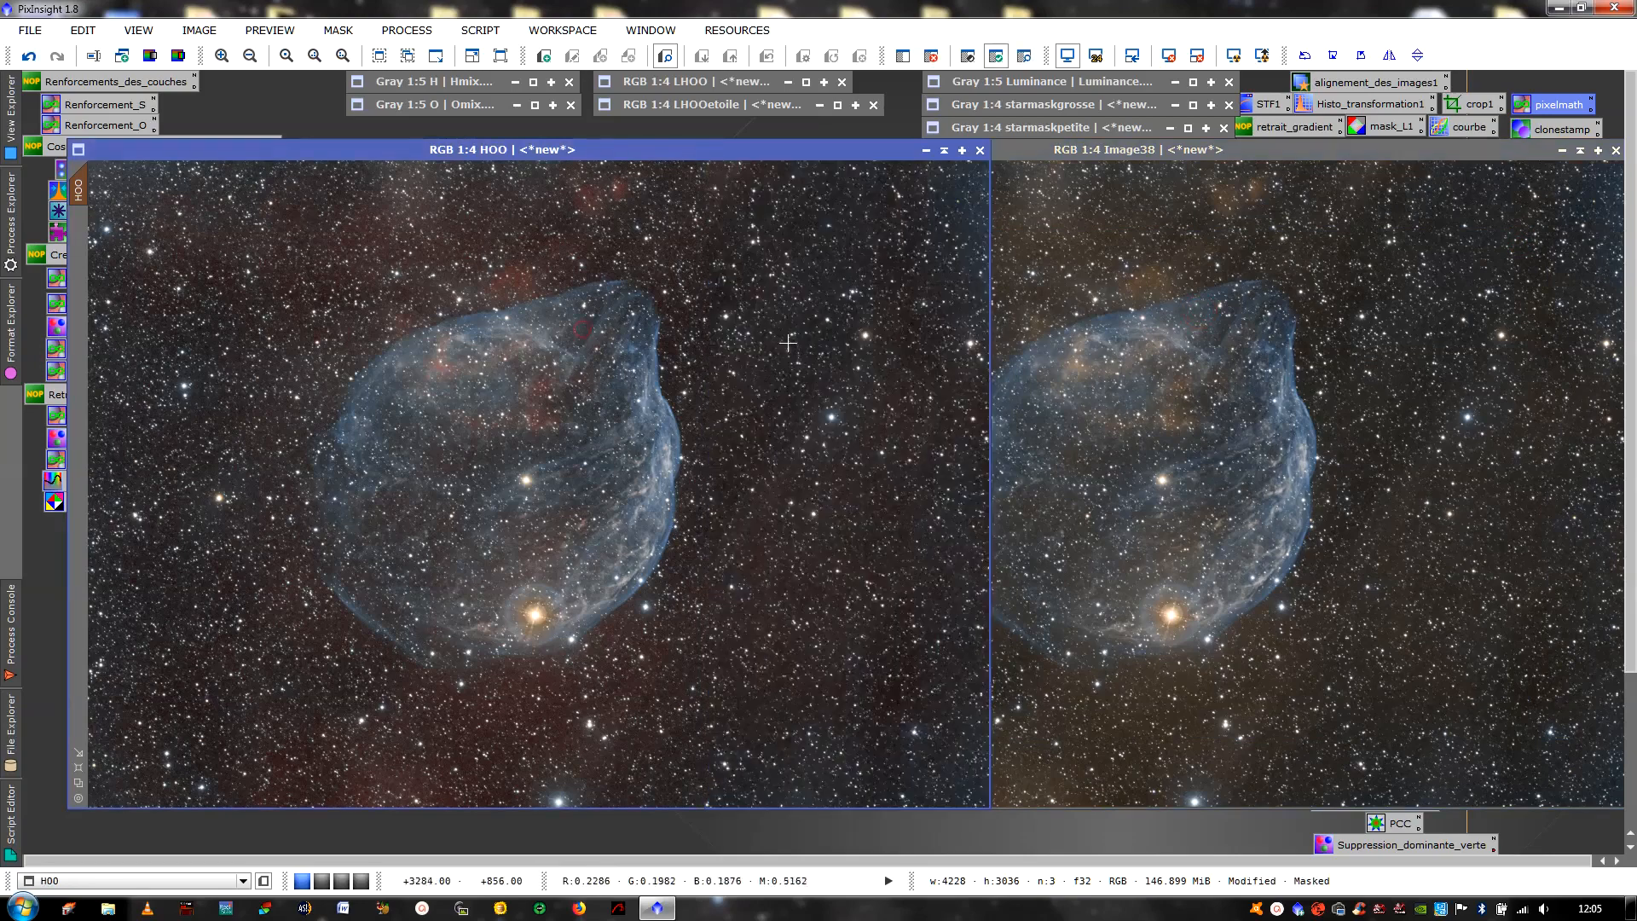
{"action": "left_click", "coordinate": [1017, 397]}
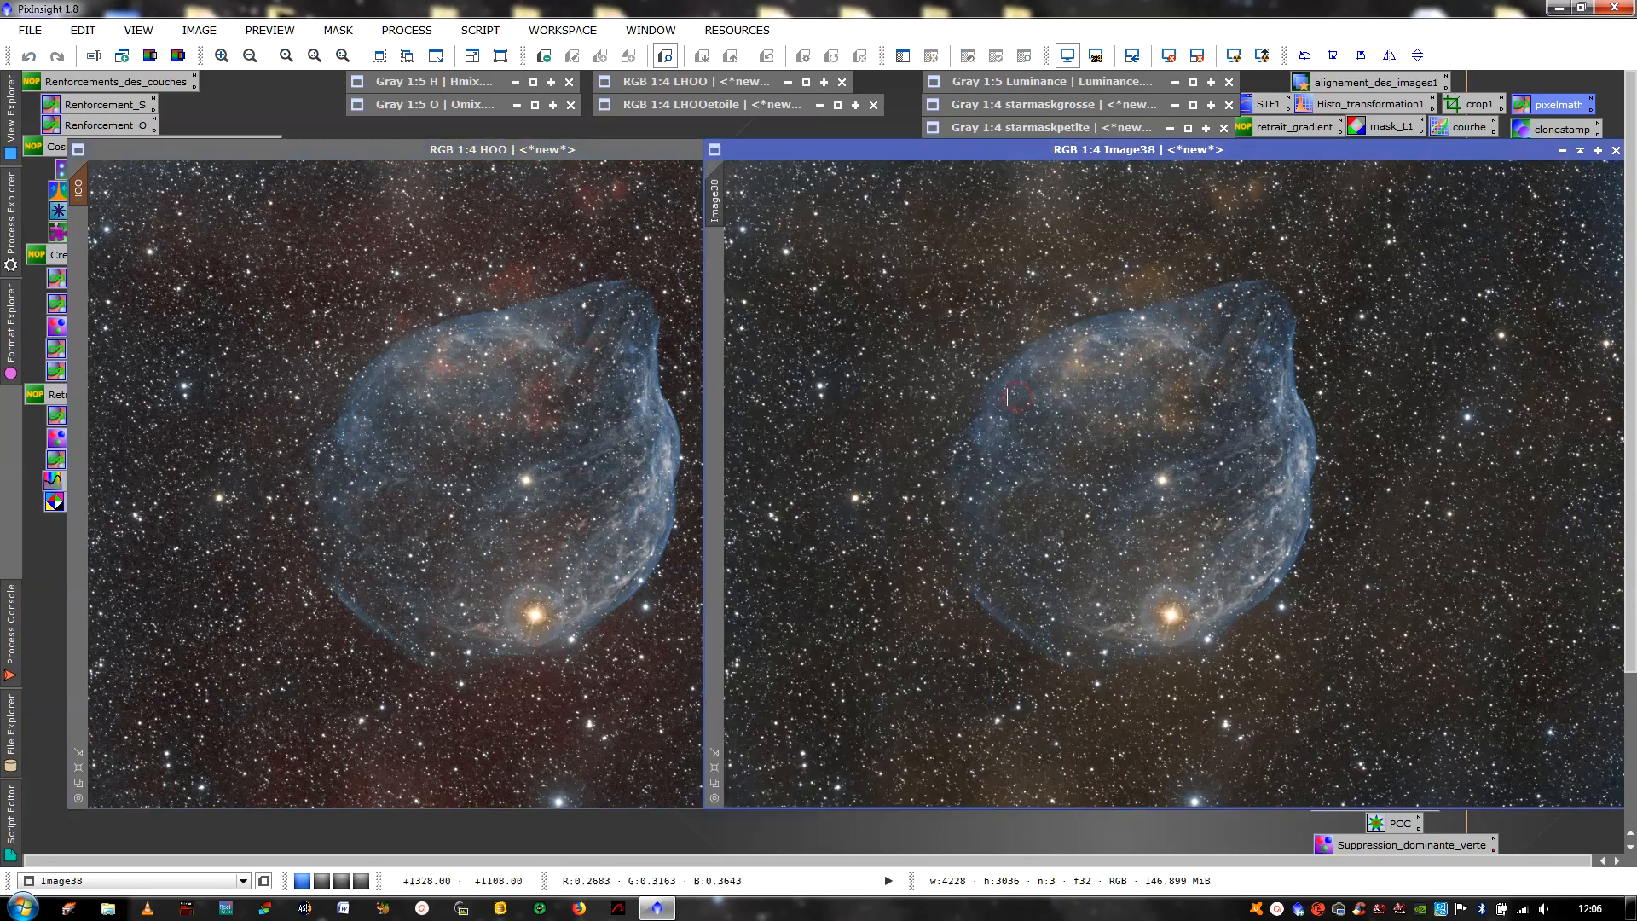
{"action": "left_click", "coordinate": [545, 367]}
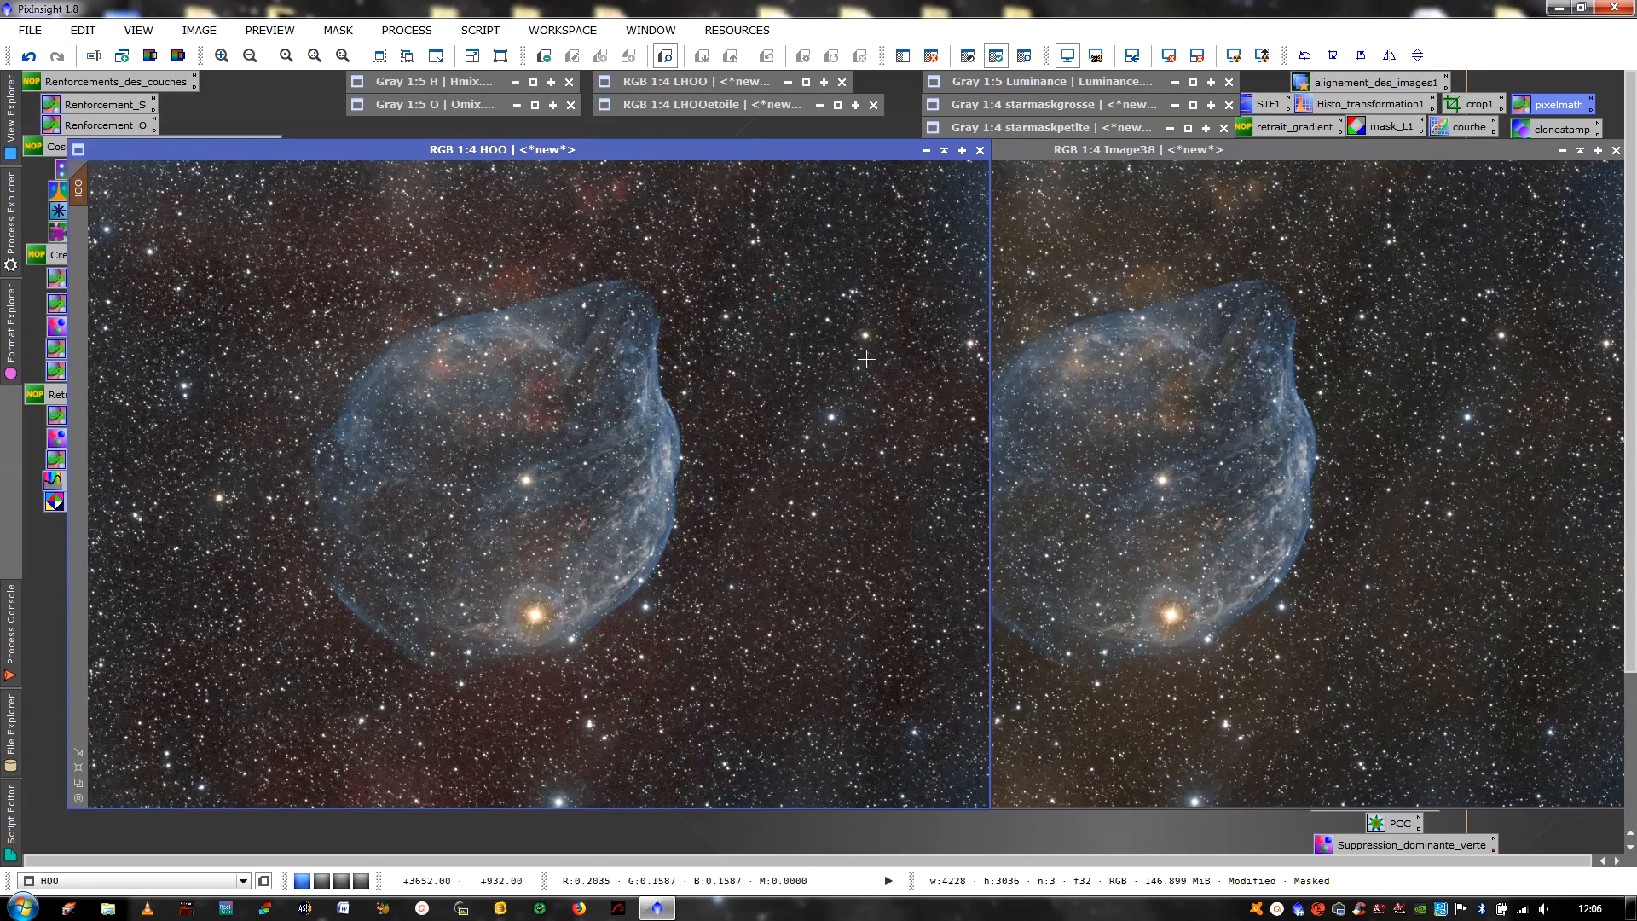
{"action": "left_click", "coordinate": [1014, 362]}
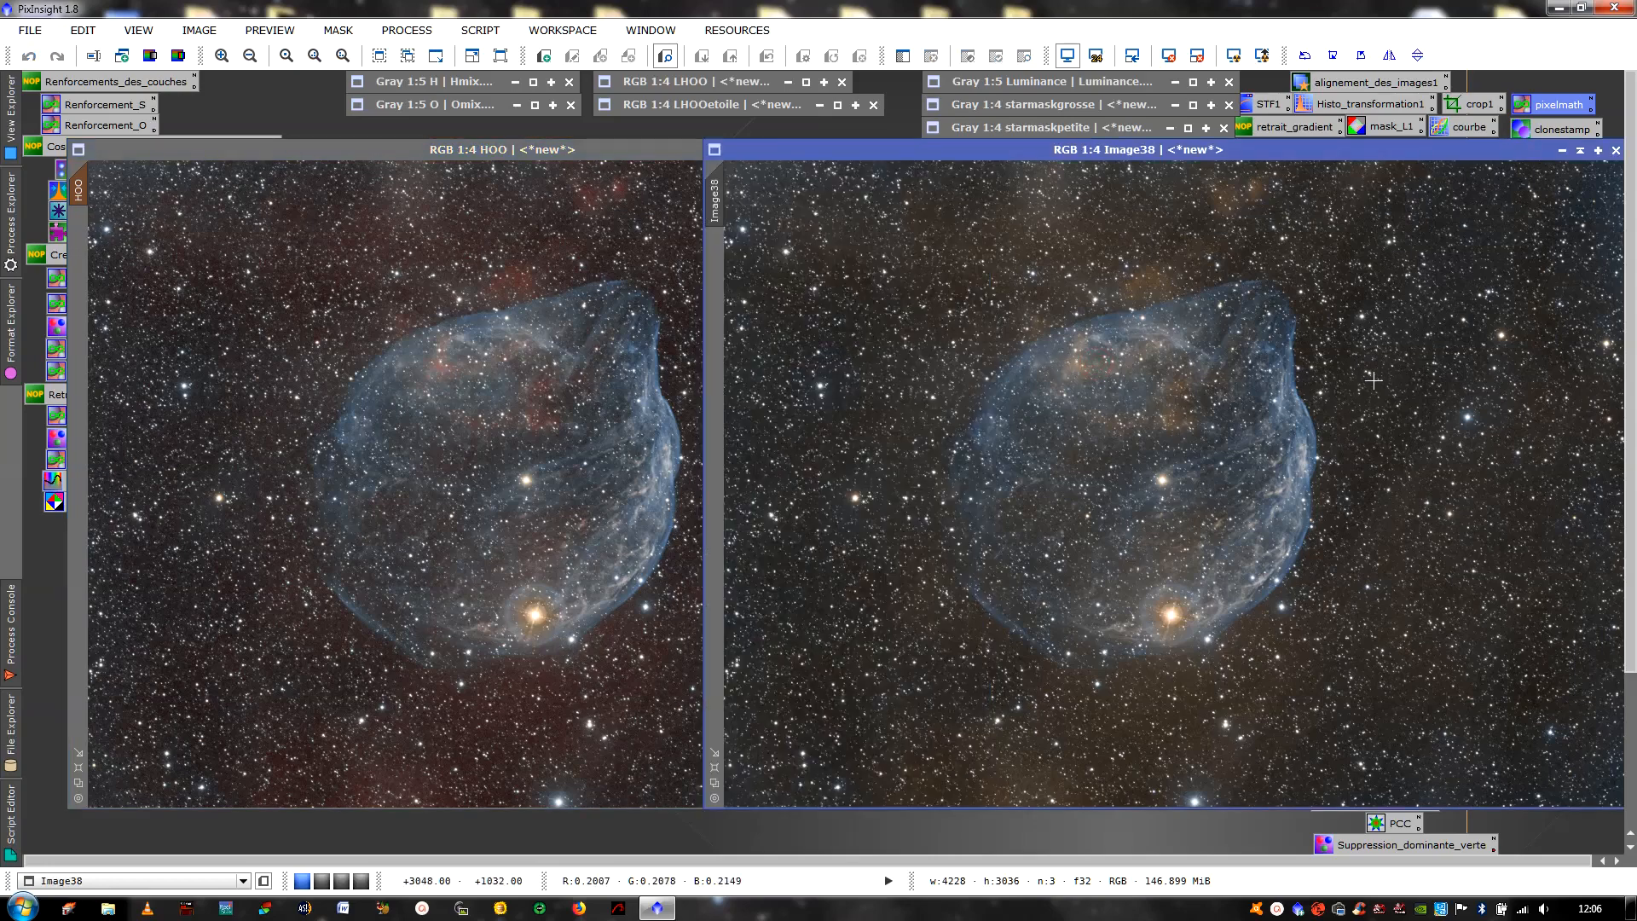
Define a preview around the bright stars right of the nebula in Image38, copy it to HOO, and compare both previews at 1:1
{"action": "left_click_drag", "start_coordinate": [1428, 309], "coordinate": [1542, 466]}
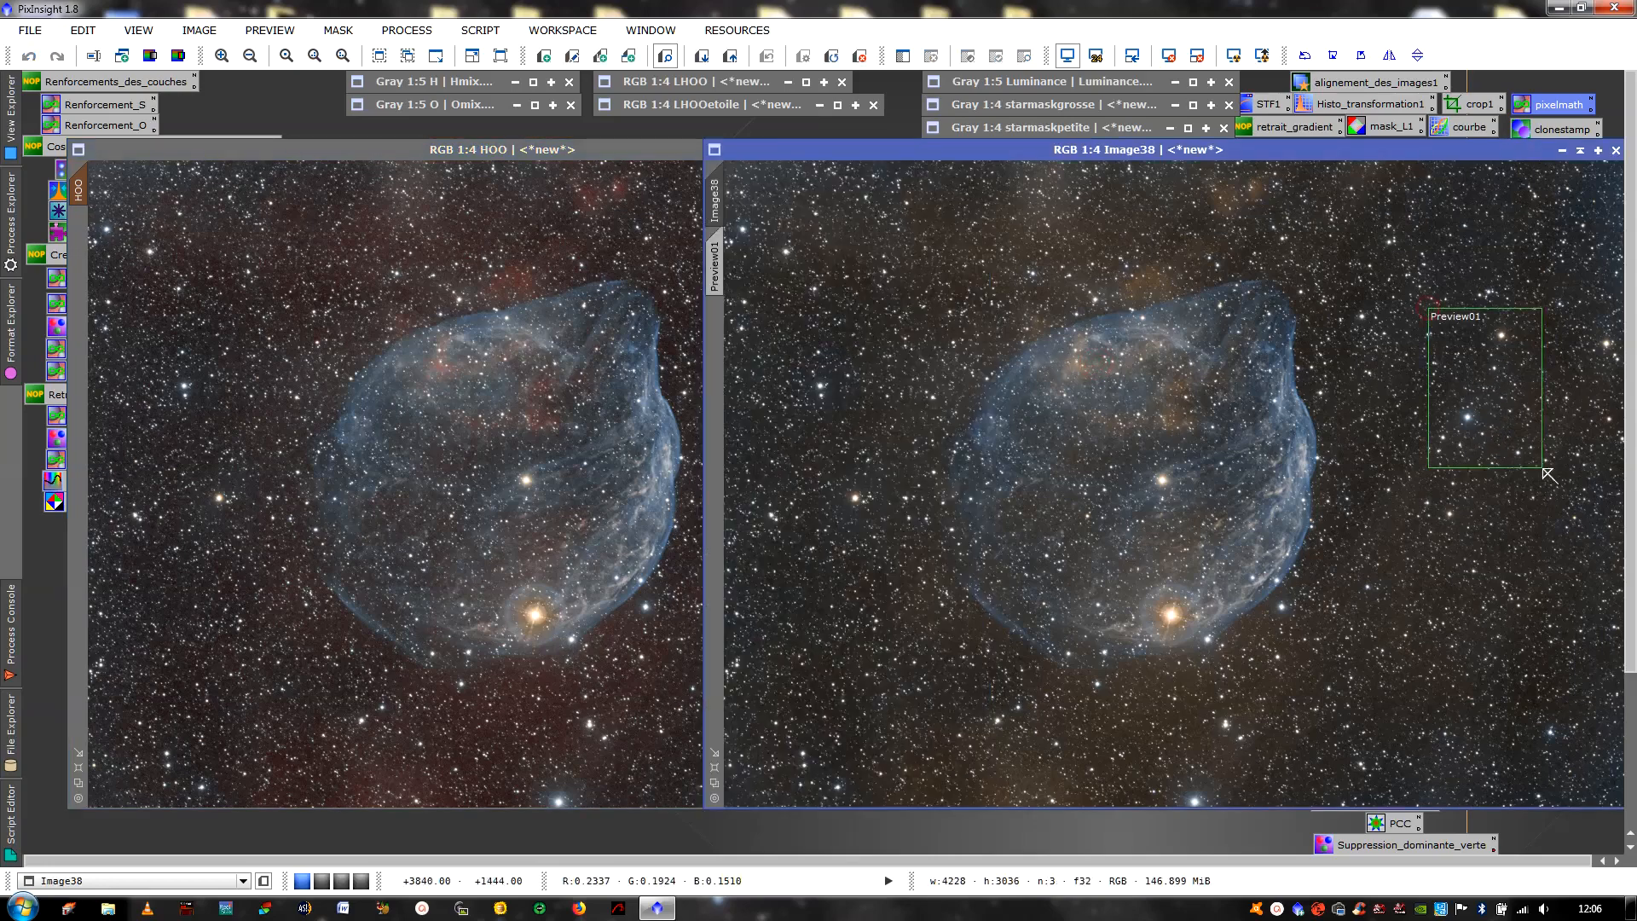
{"action": "left_click", "coordinate": [716, 265]}
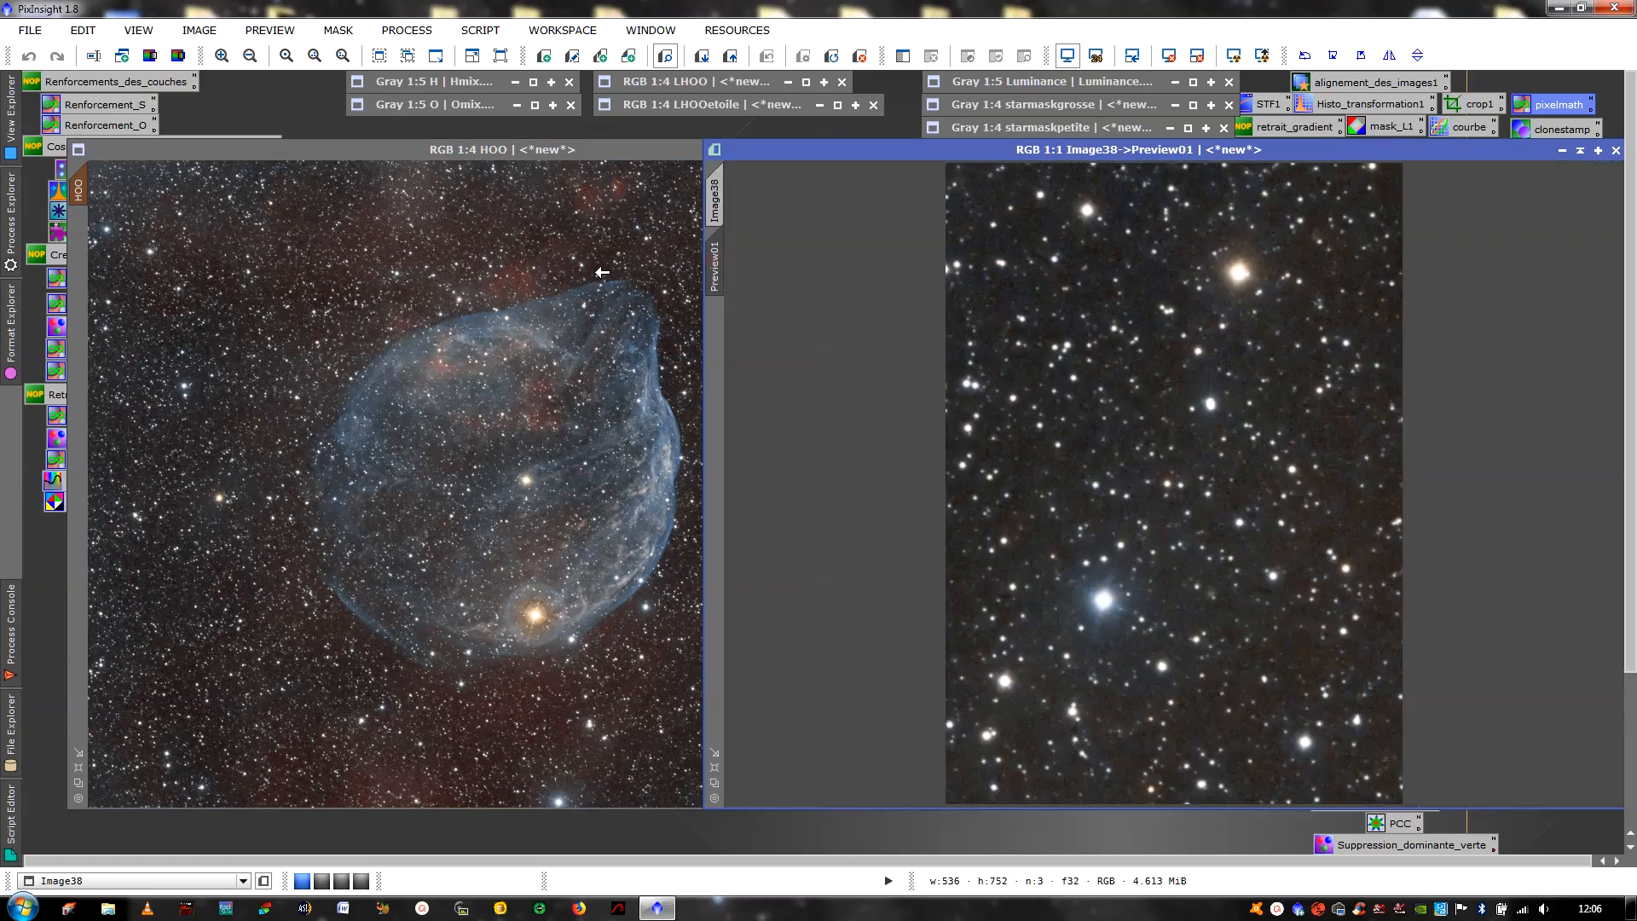
{"action": "left_click_drag", "start_coordinate": [714, 260], "coordinate": [90, 260]}
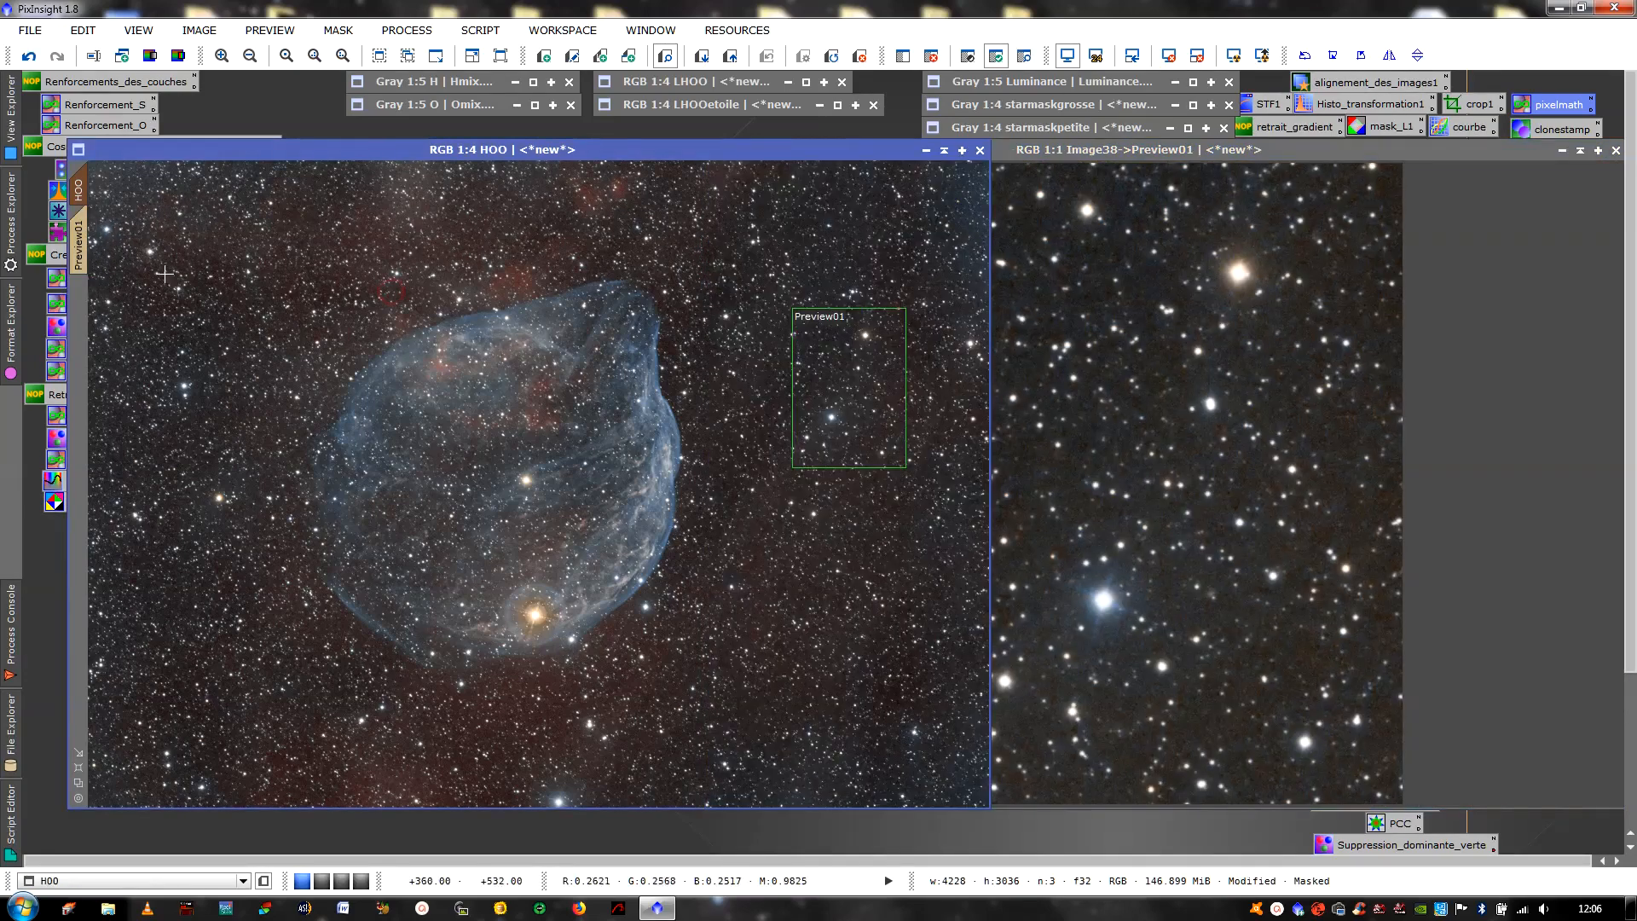
{"action": "left_click", "coordinate": [88, 258]}
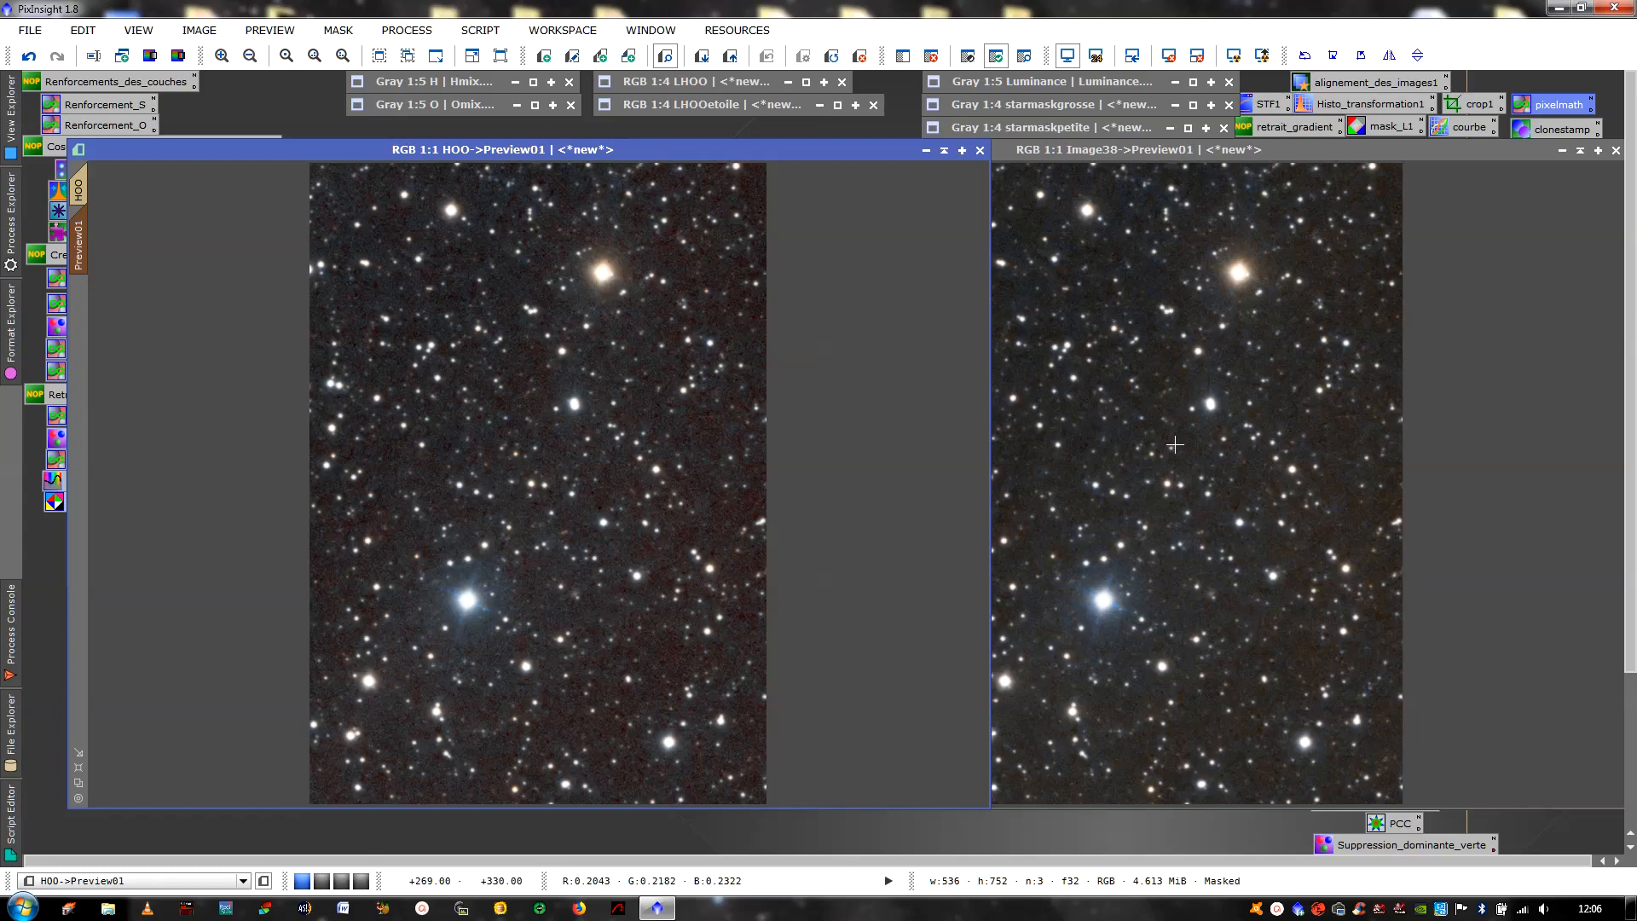
{"action": "left_click", "coordinate": [83, 187]}
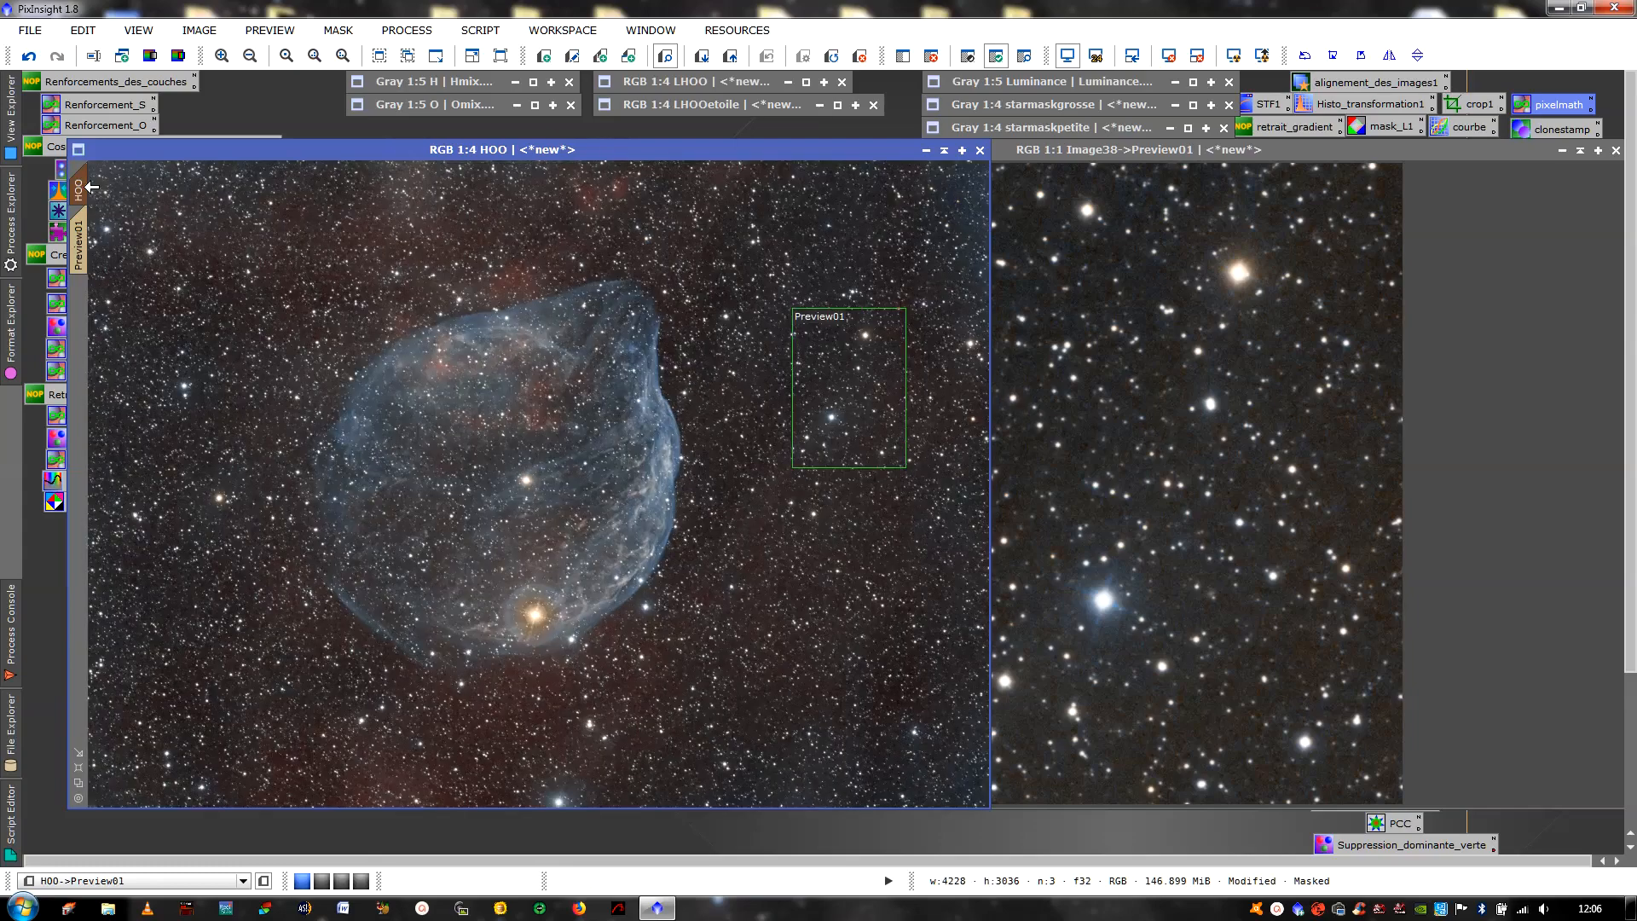
{"action": "left_click", "coordinate": [1054, 281]}
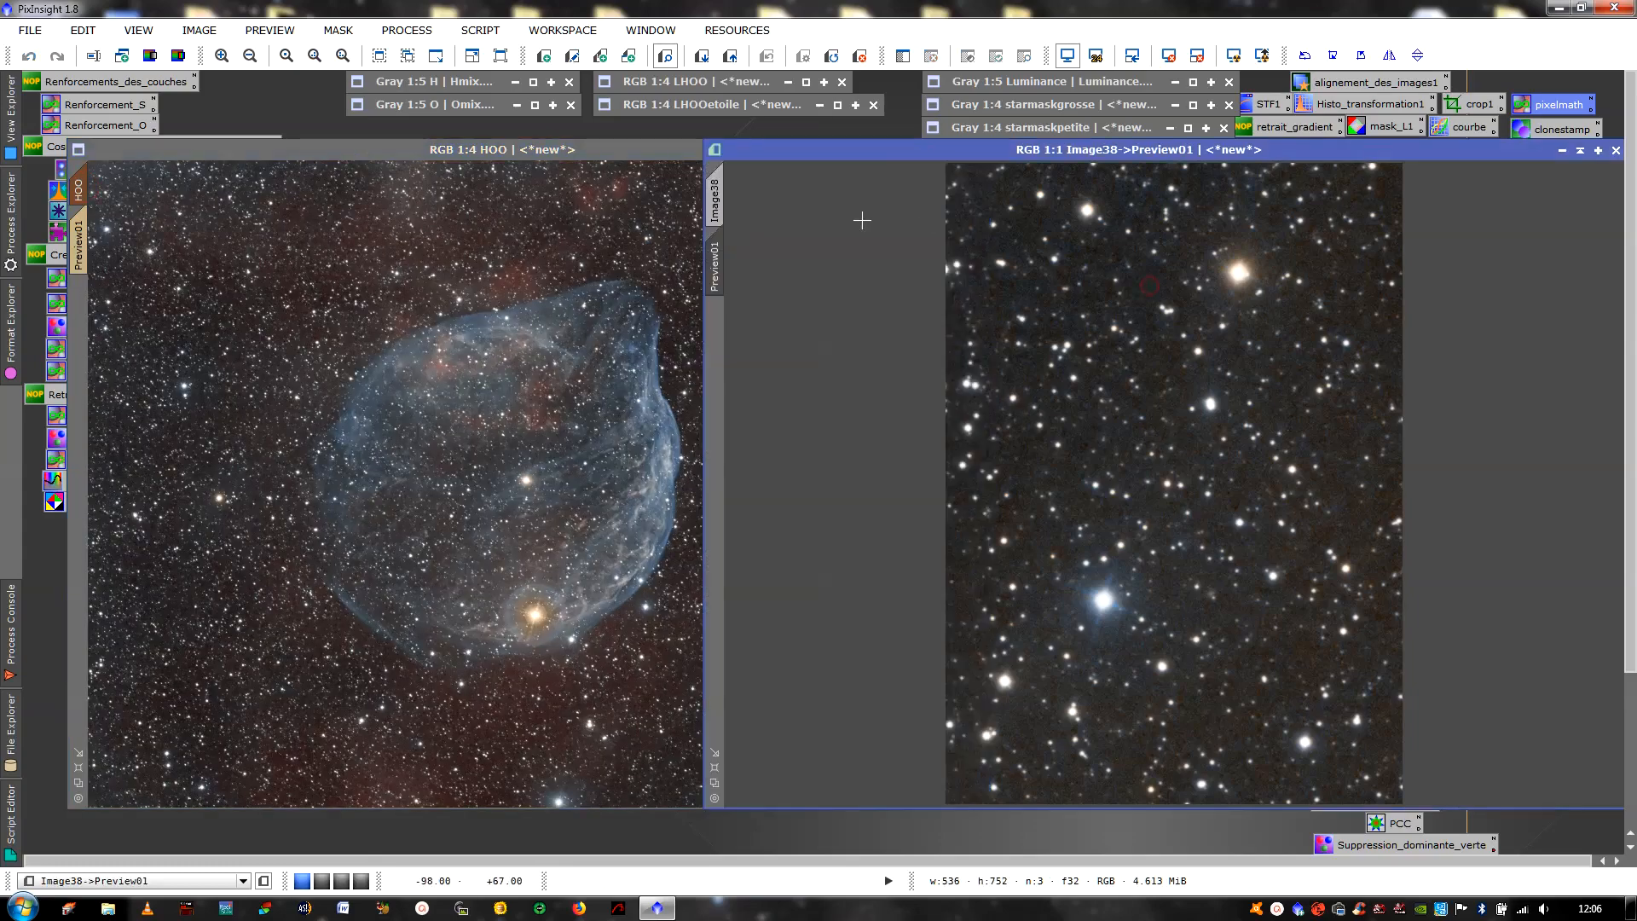
{"action": "left_click", "coordinate": [716, 199]}
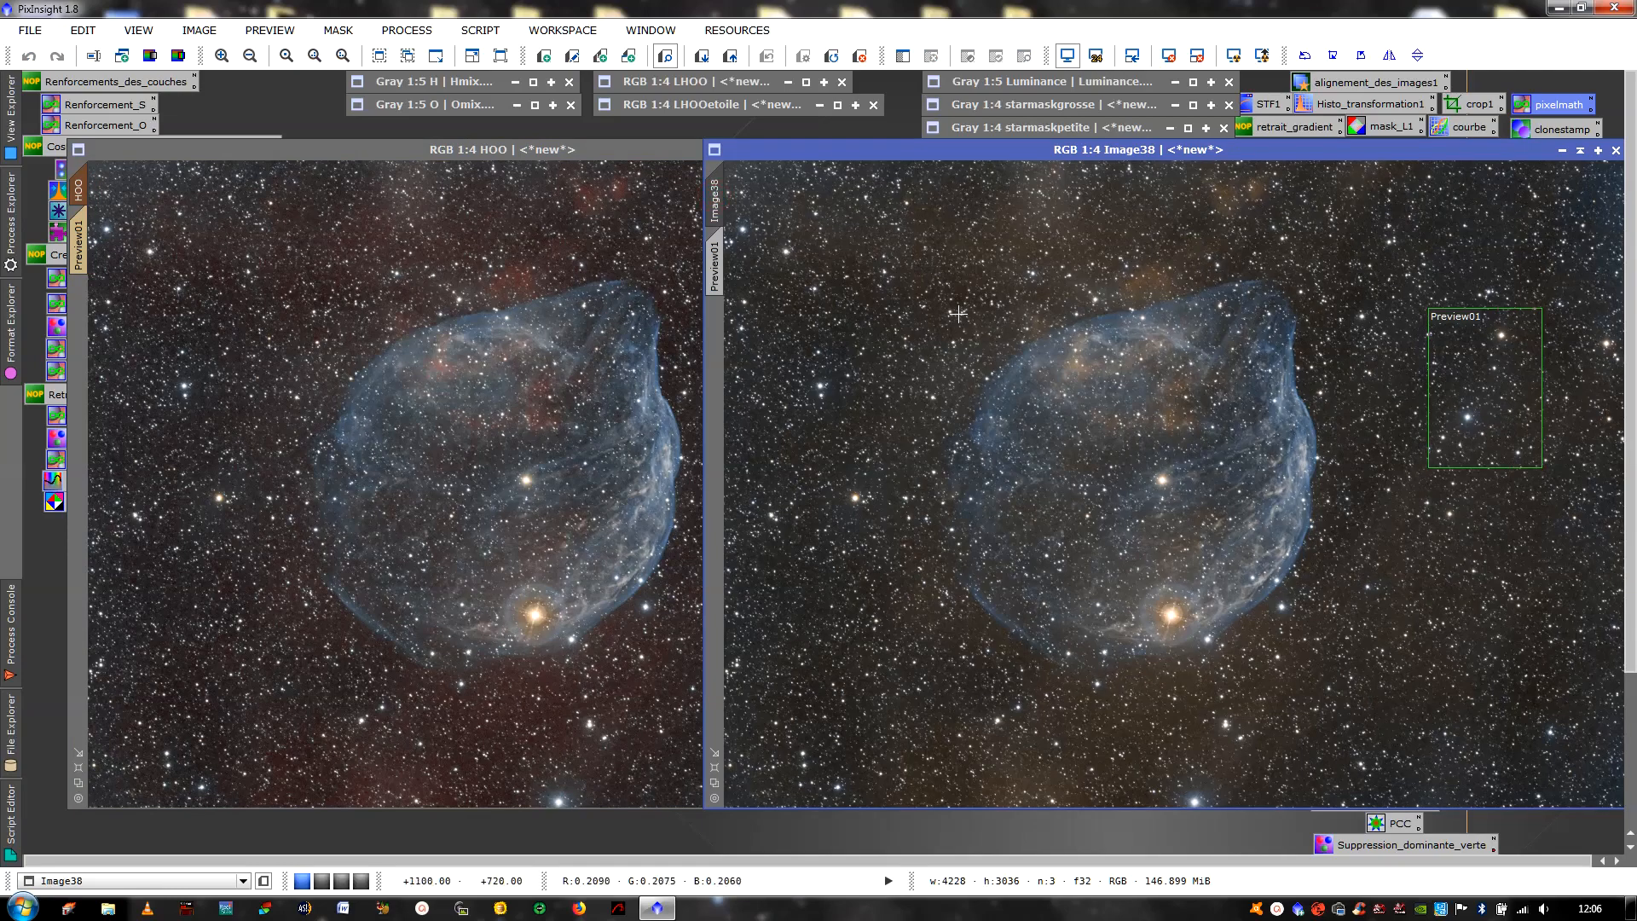
Close Image38 and undo the star colour replacement in HOO
{"action": "left_click", "coordinate": [1618, 151]}
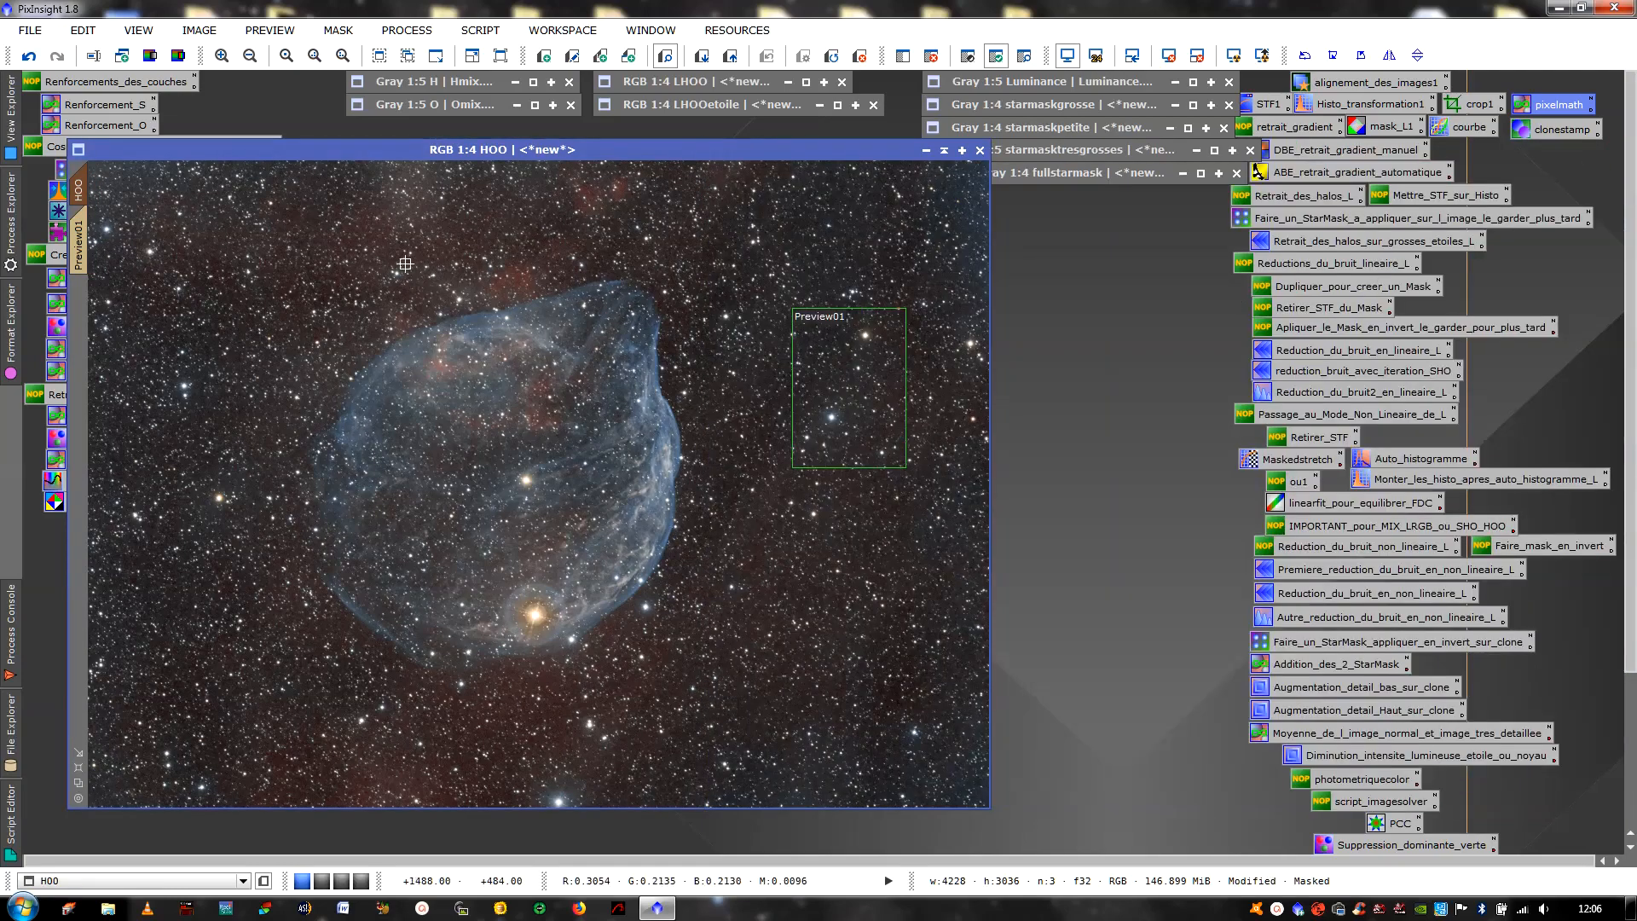
{"action": "left_click", "coordinate": [28, 58]}
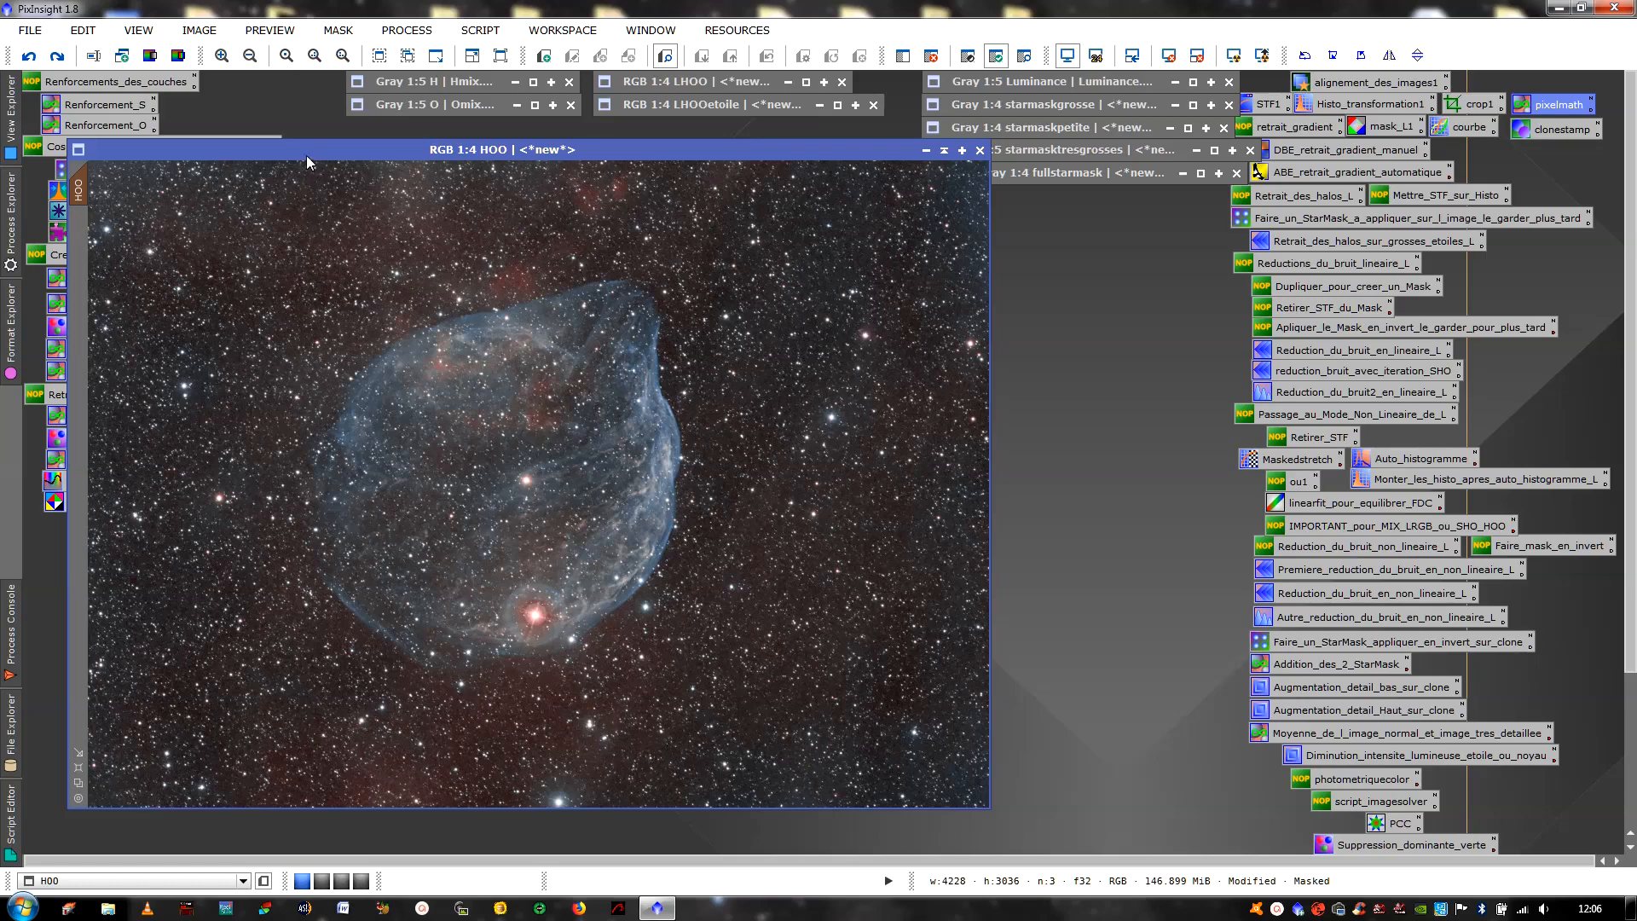
Run the Couleuretoile PixelMath preset directly on the masked HOO image with Replace target image instead of Create new image
{"action": "left_click_drag", "start_coordinate": [305, 154], "coordinate": [283, 248]}
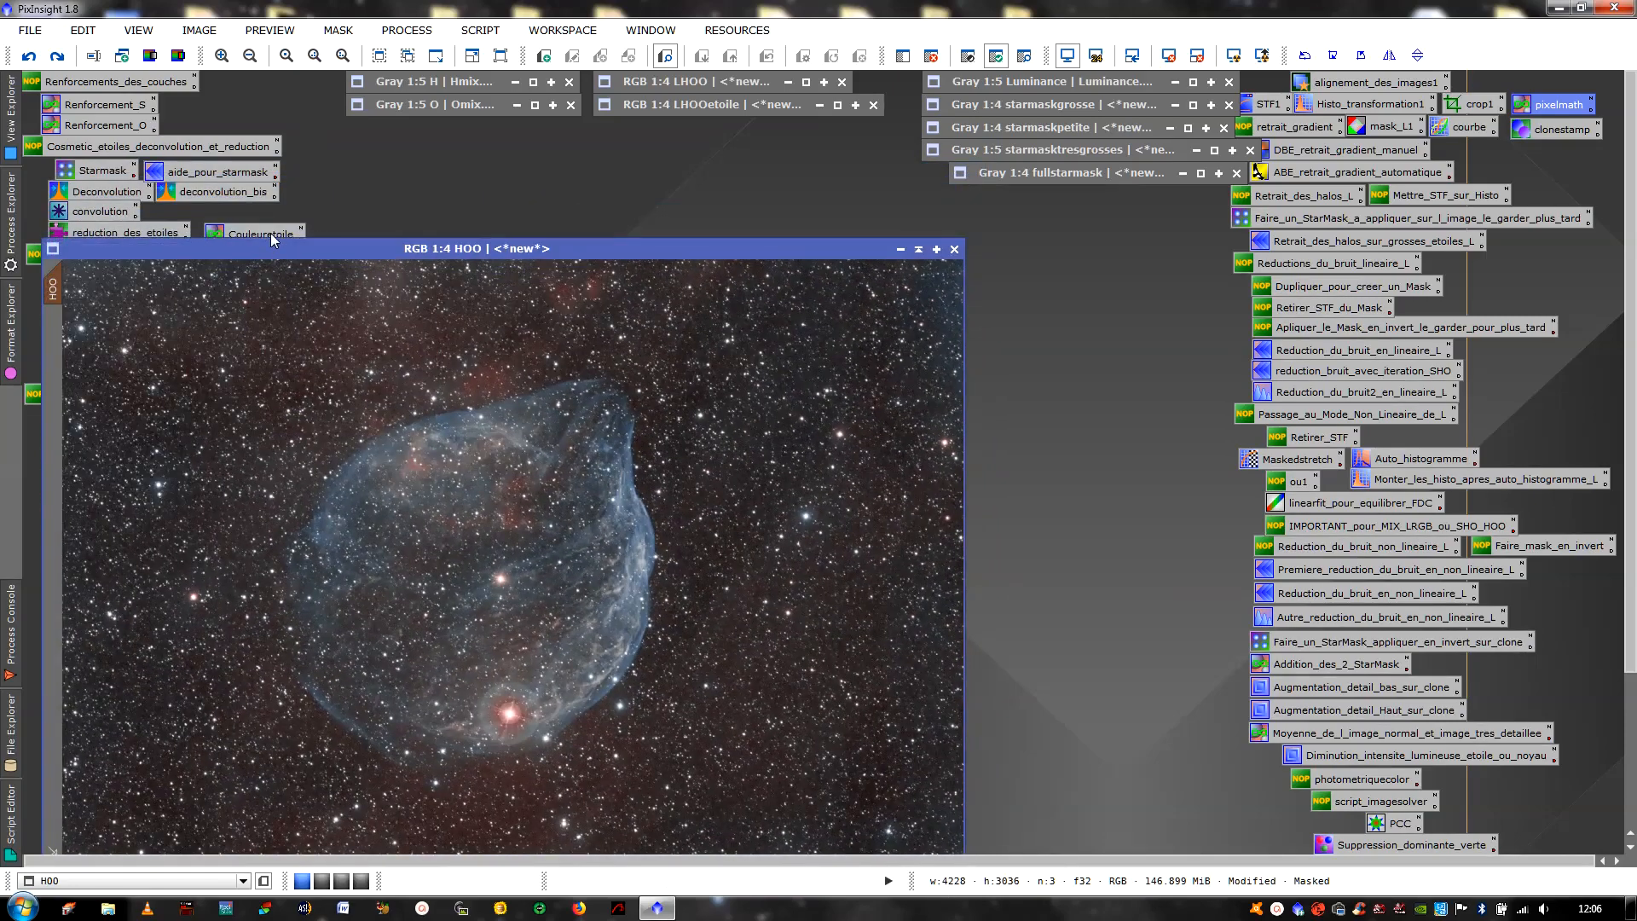
{"action": "double_click", "coordinate": [269, 233]}
{"action": "left_click_drag", "start_coordinate": [834, 255], "coordinate": [873, 149]}
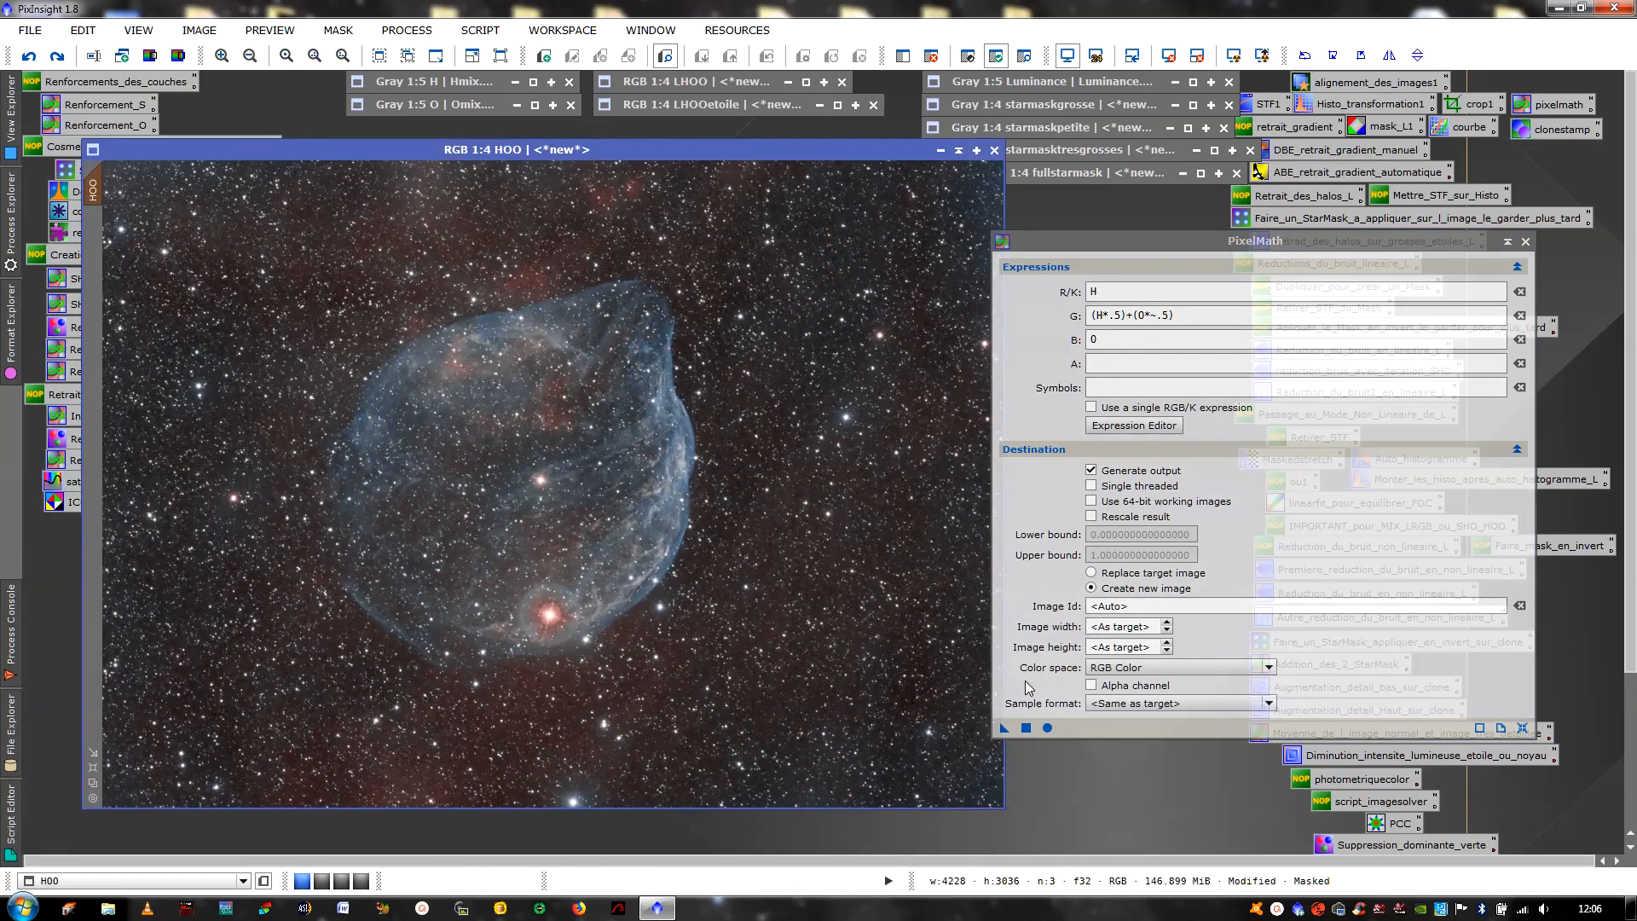
{"action": "left_click", "coordinate": [1026, 727]}
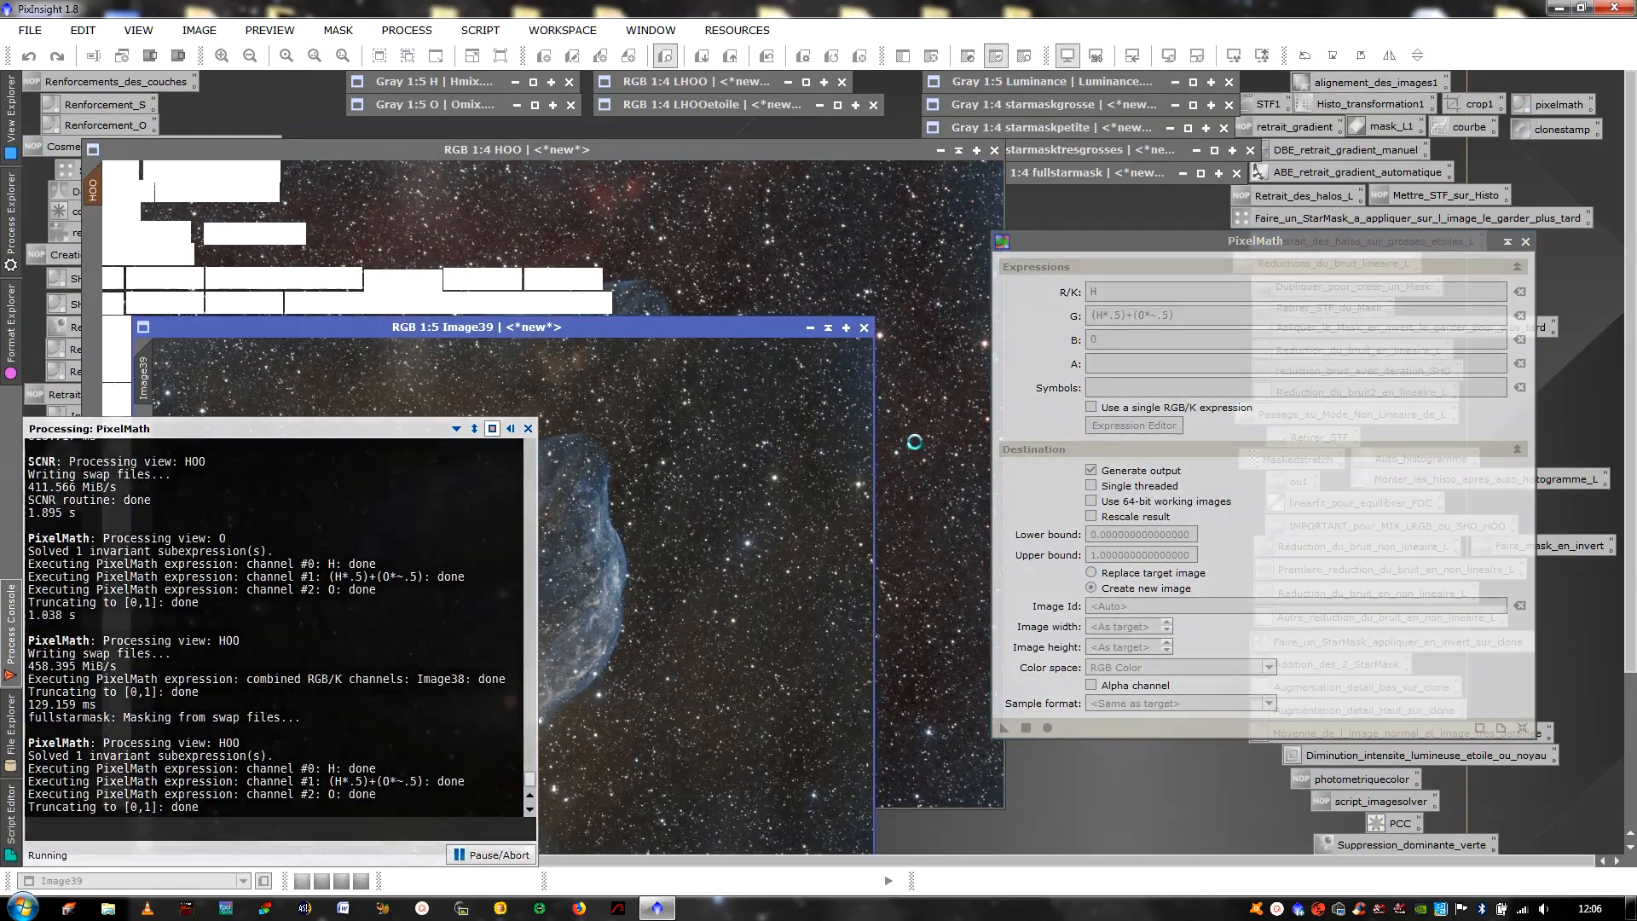
{"action": "left_click", "coordinate": [1092, 572]}
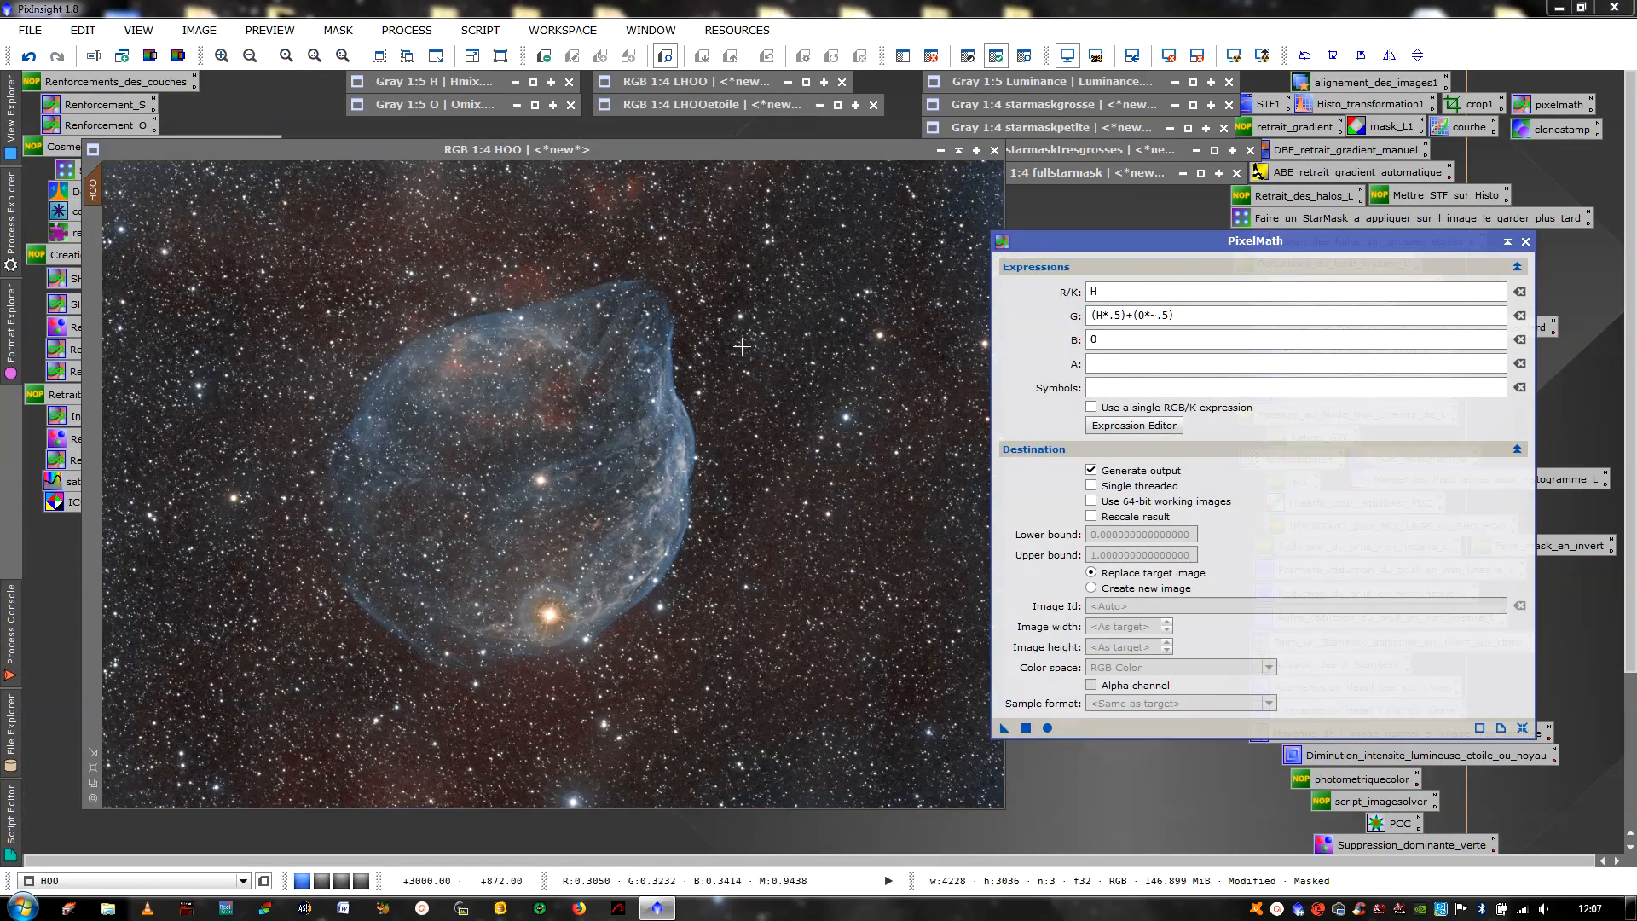
Examine the corrected stars right of the nebula in HOO through a 1:1 preview, and return to the full image
{"action": "left_click_drag", "start_coordinate": [779, 293], "coordinate": [922, 465]}
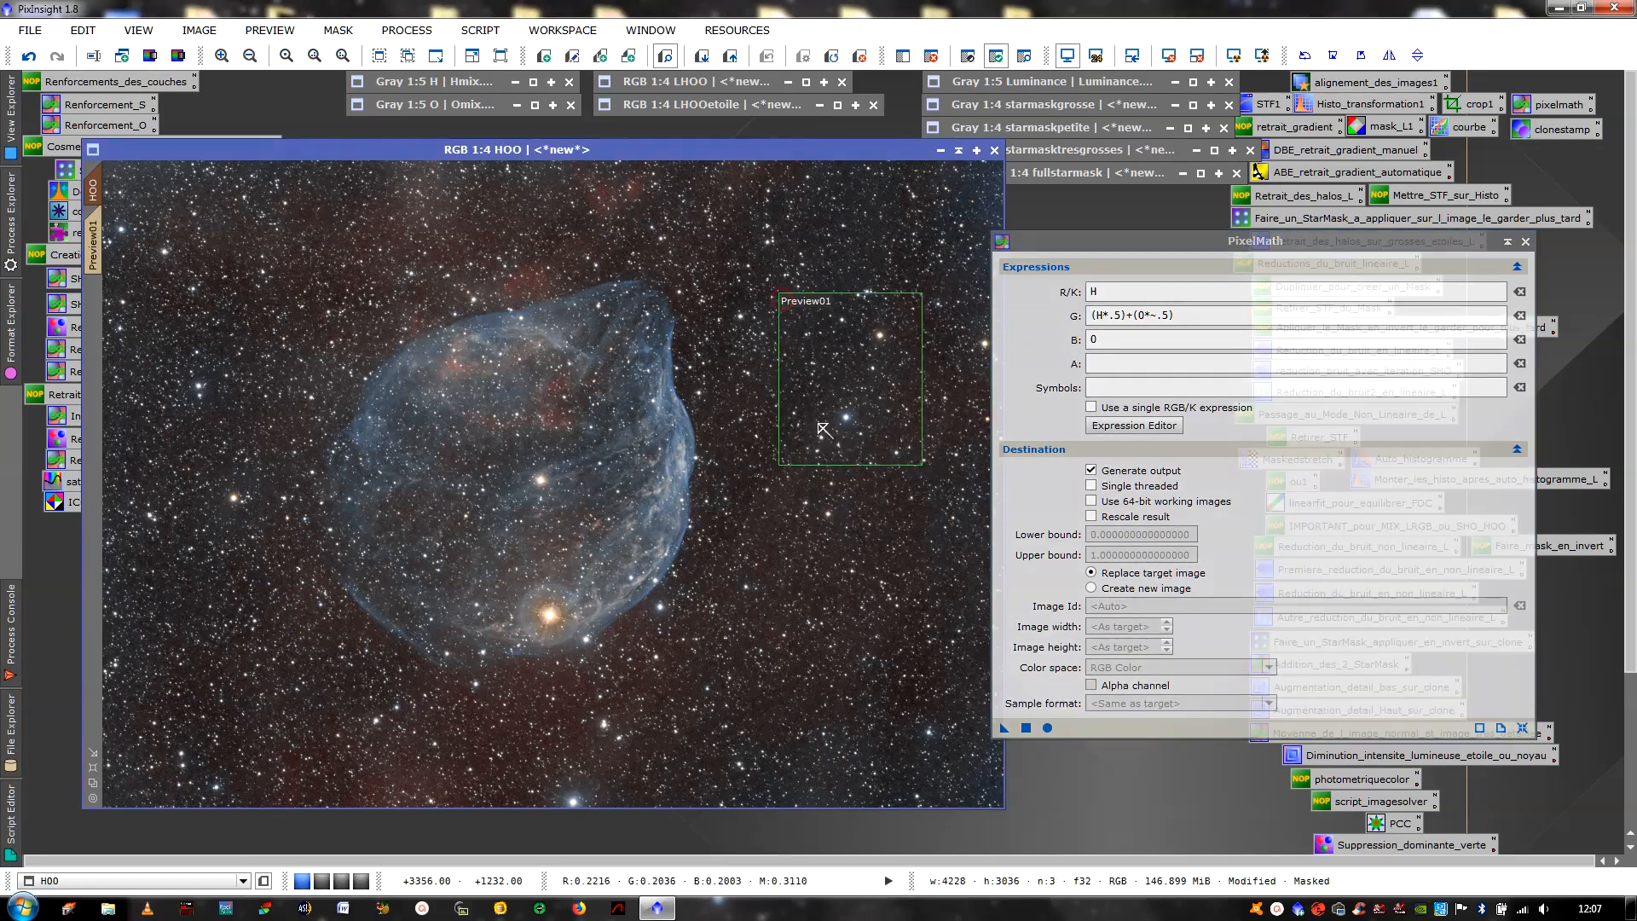
{"action": "left_click", "coordinate": [93, 243]}
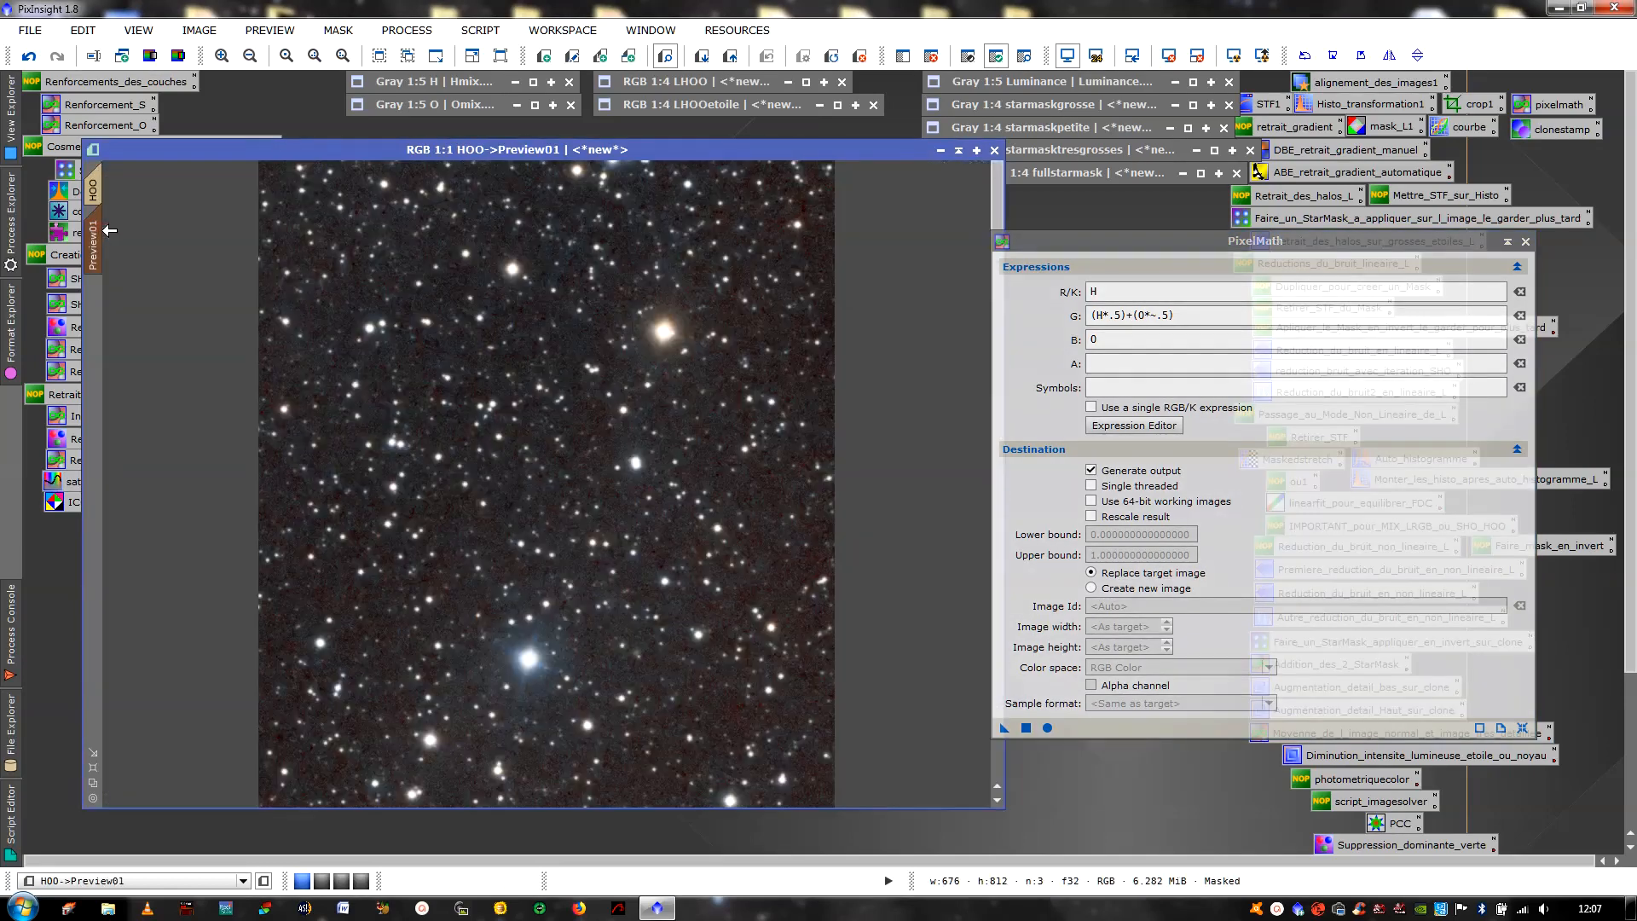
{"action": "left_click", "coordinate": [94, 189]}
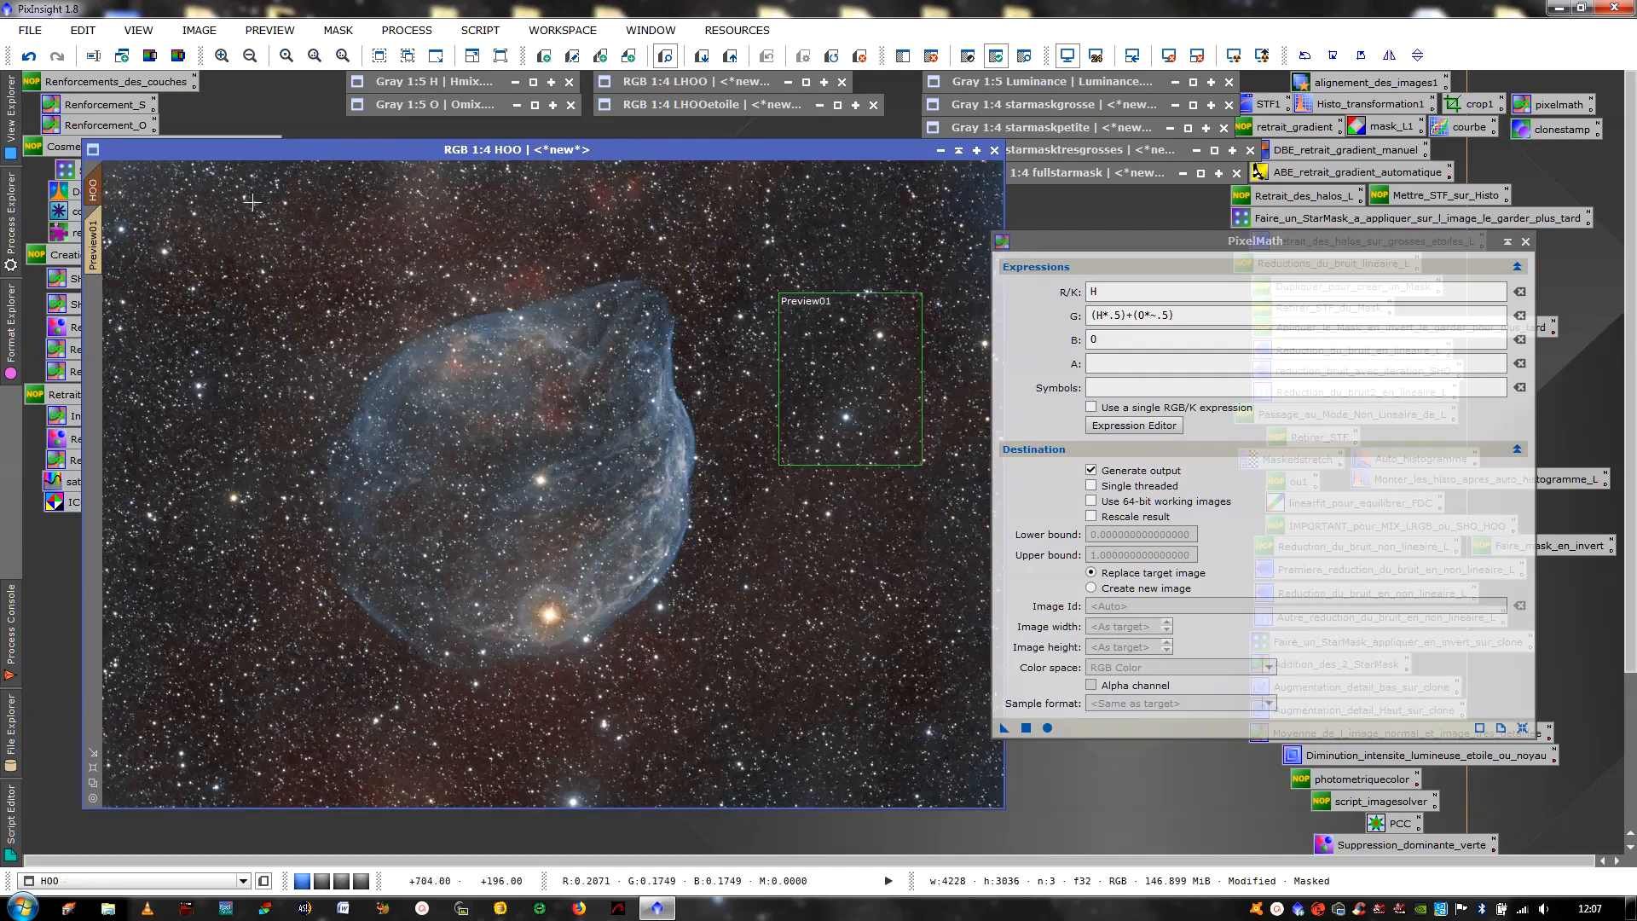
Close PixelMath and close the HOO image without saving it
{"action": "left_click", "coordinate": [1507, 242]}
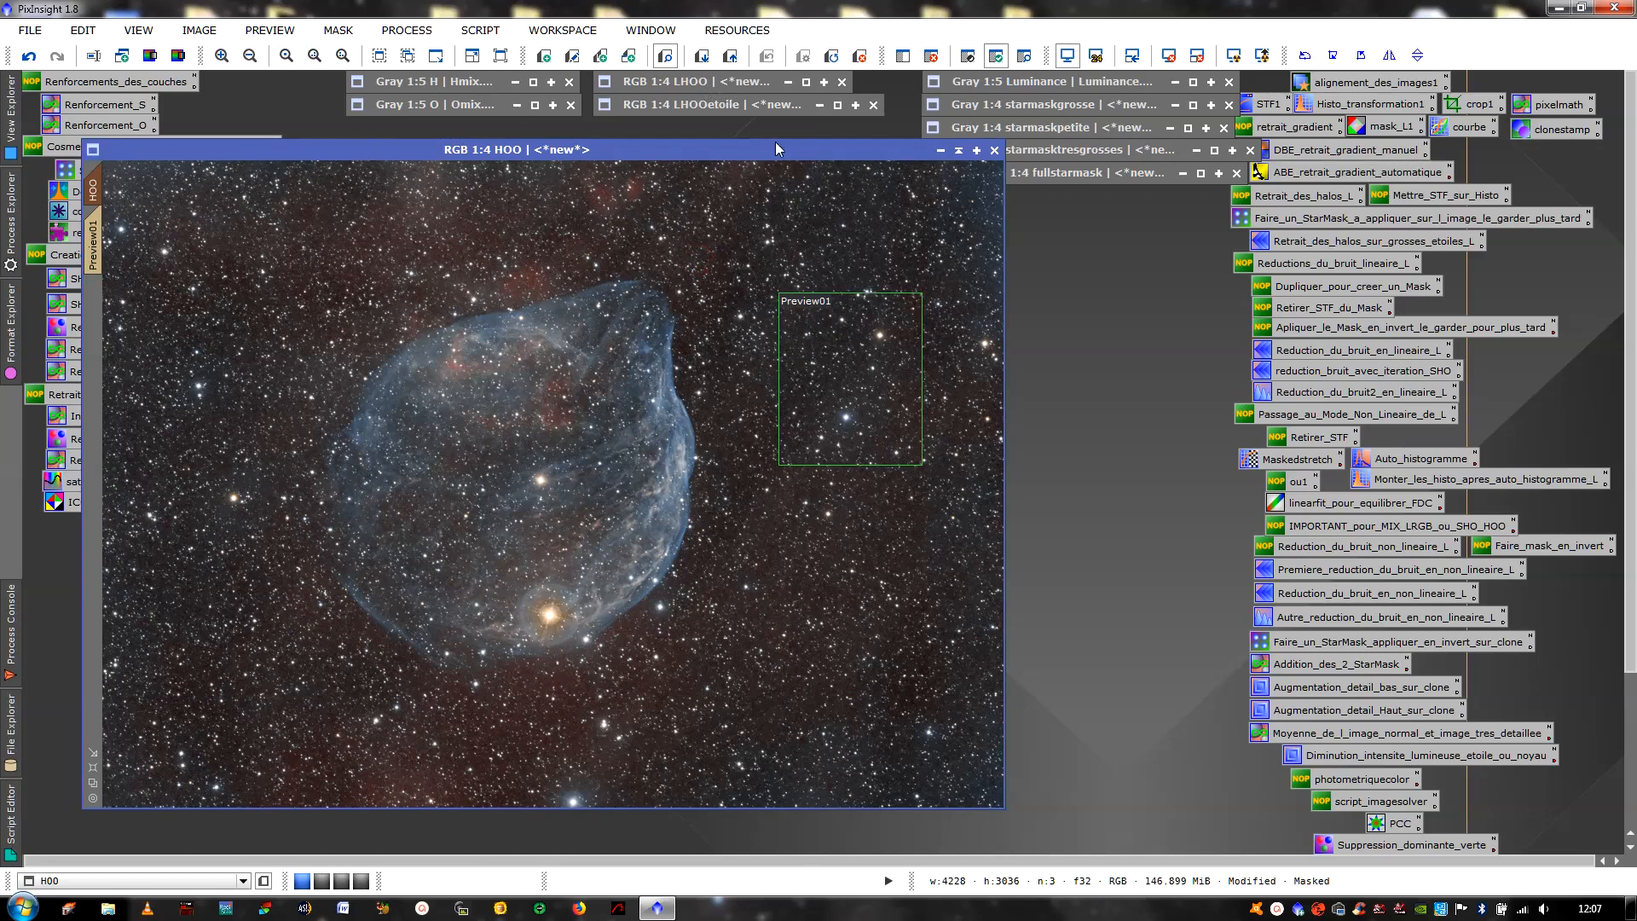
{"action": "left_click", "coordinate": [994, 153]}
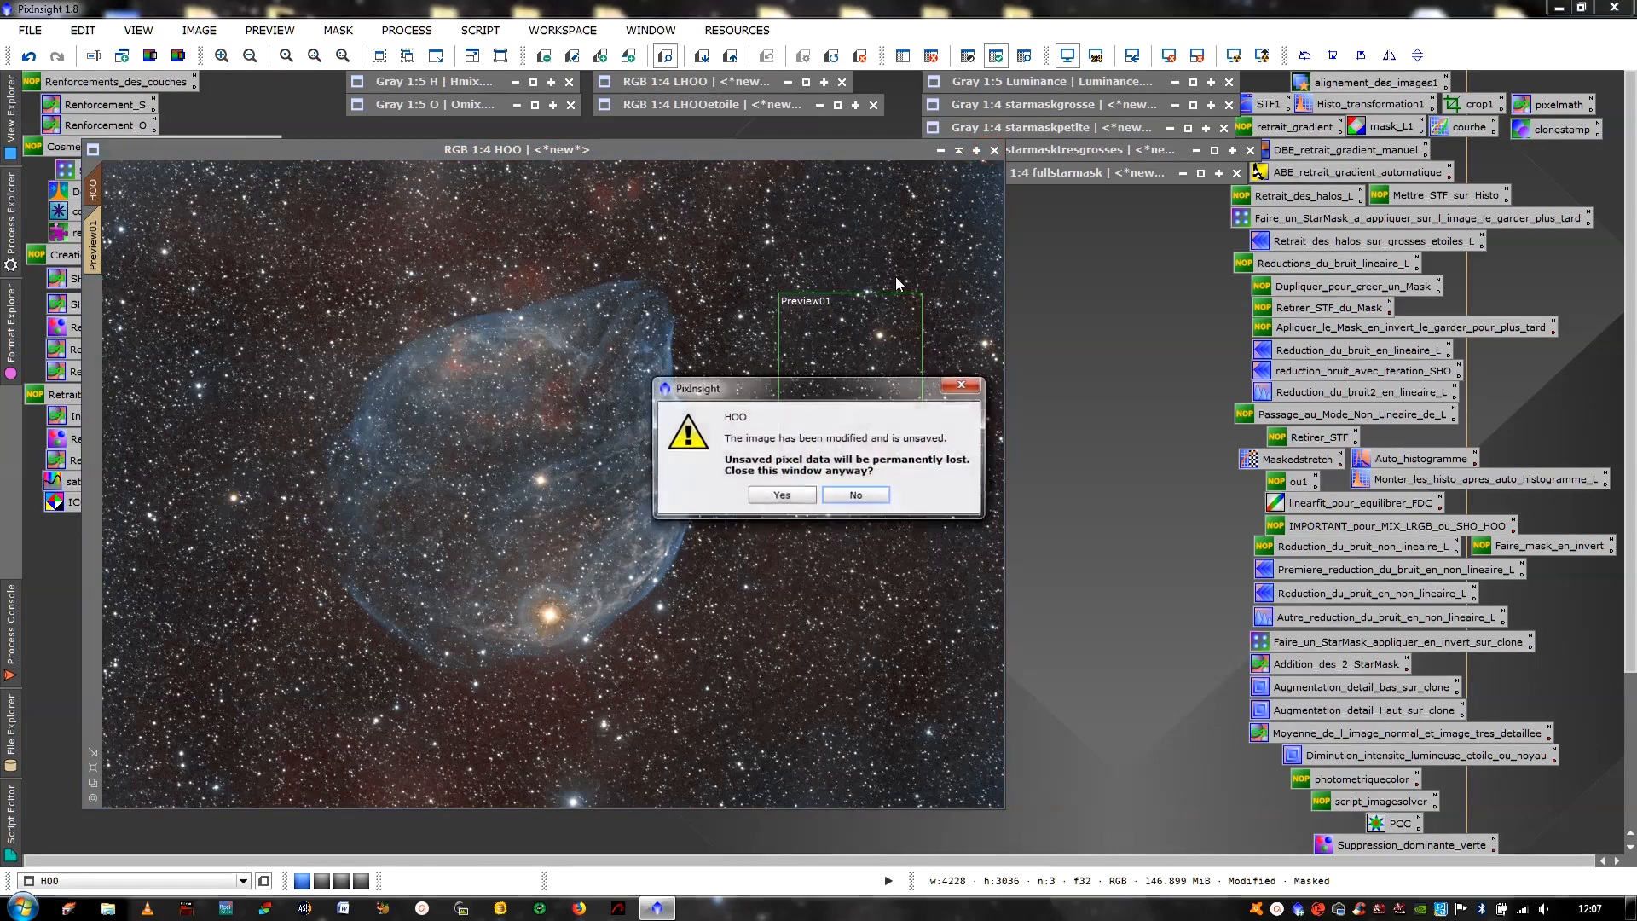
{"action": "left_click", "coordinate": [770, 503]}
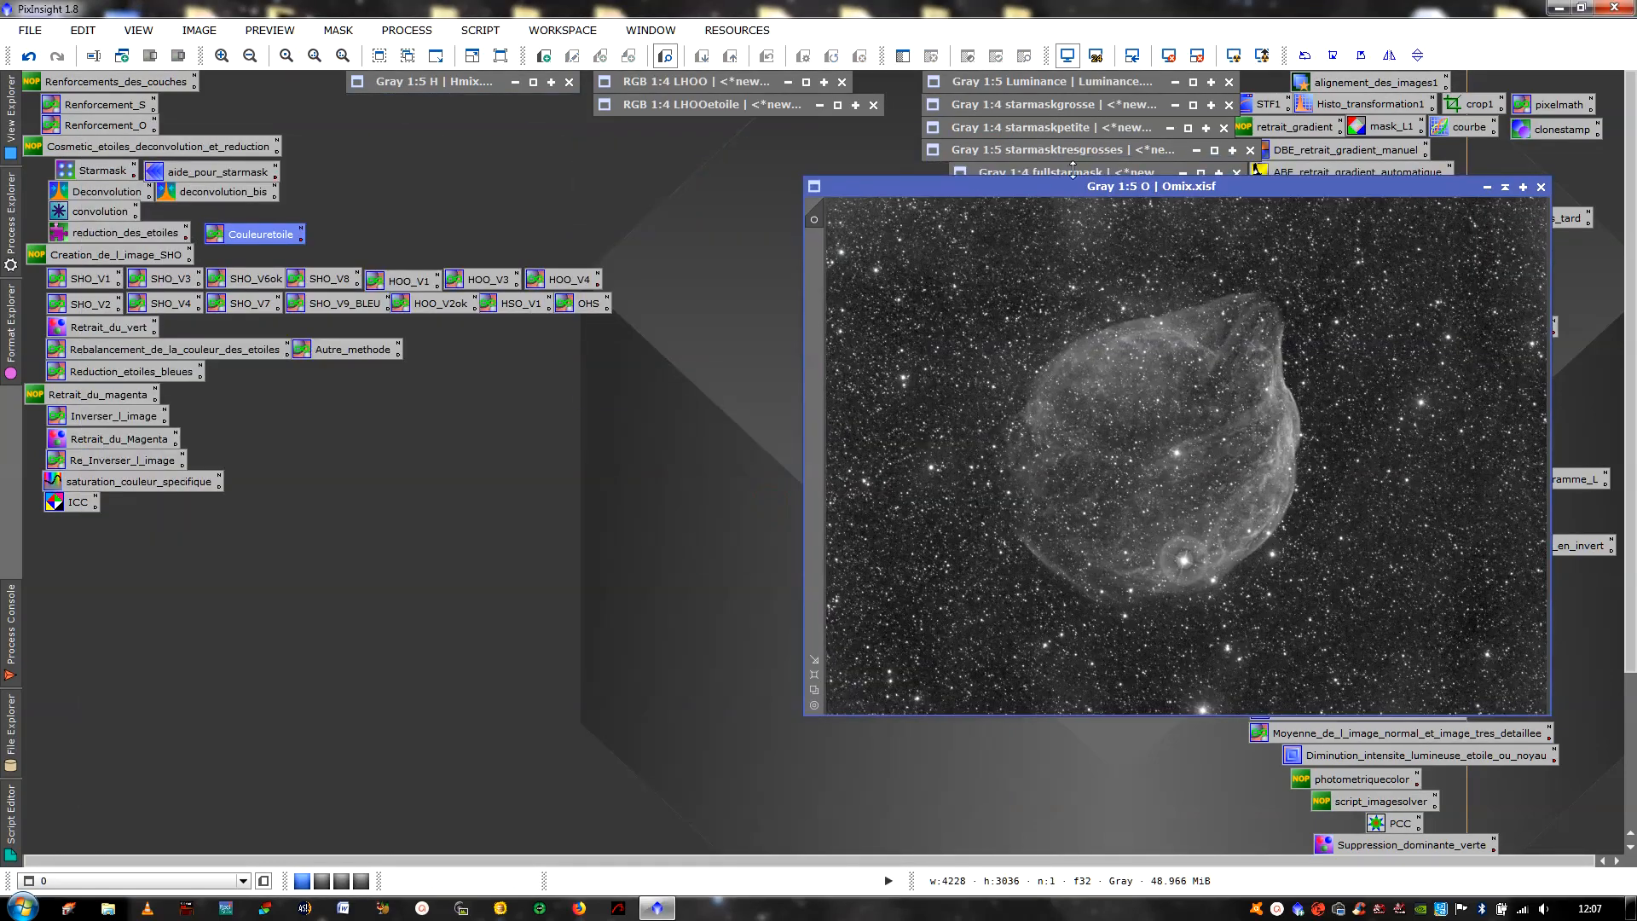
Collapse the O image and arrange LHOO and LHOOetoile side by side at 1:5 to compare their star colours
{"action": "left_click", "coordinate": [1504, 191]}
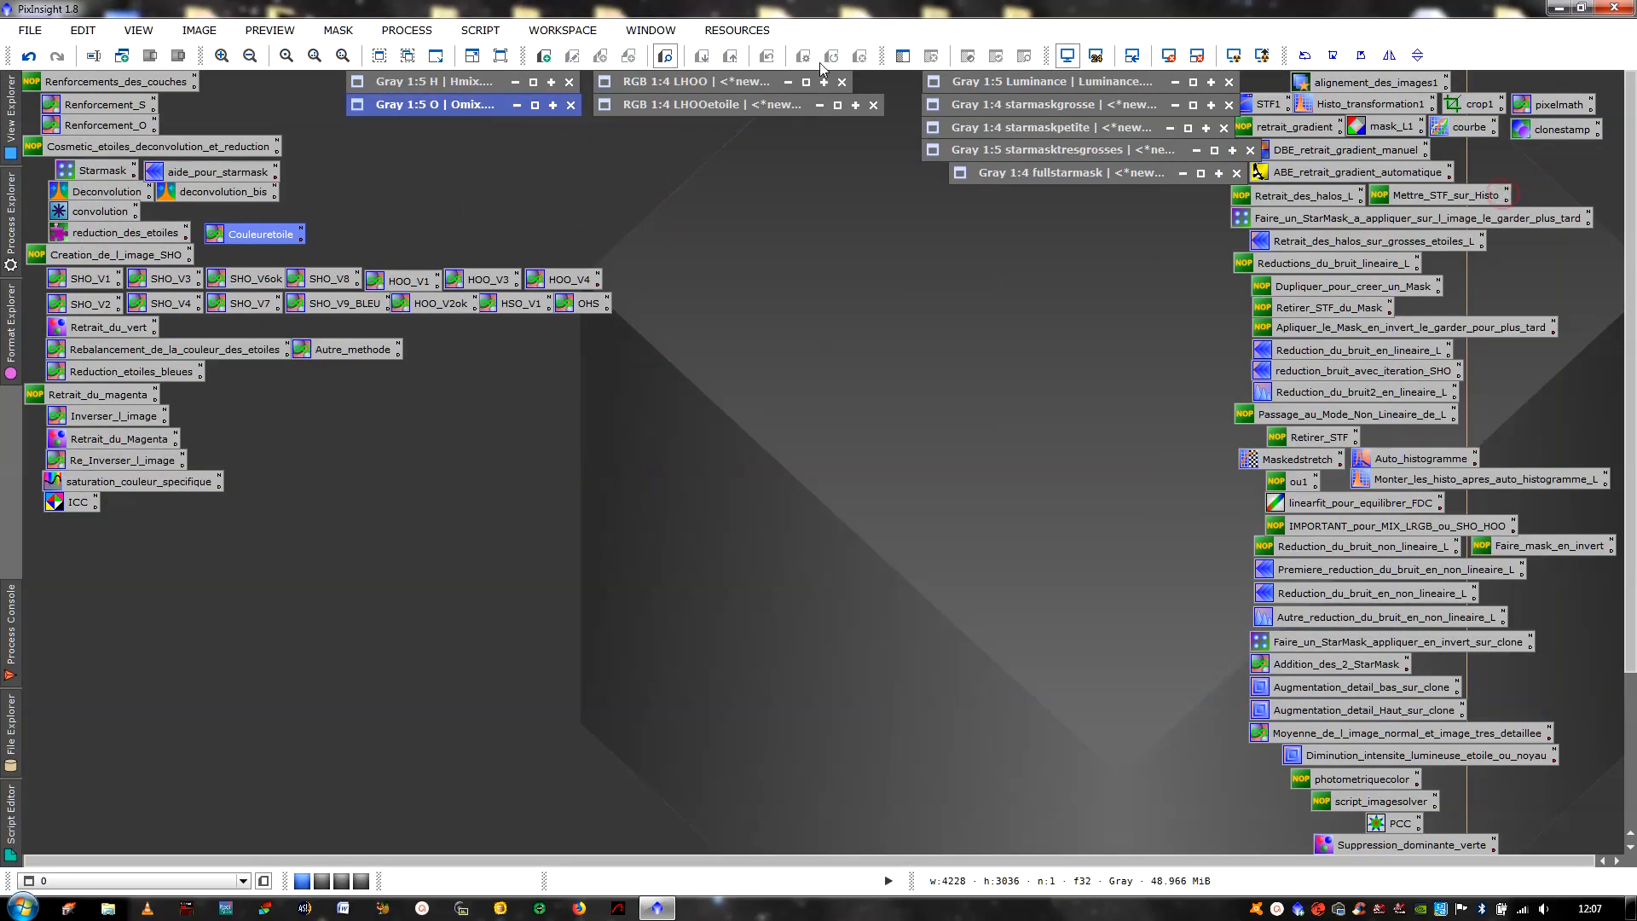
{"action": "left_click", "coordinate": [805, 83]}
{"action": "left_click", "coordinate": [837, 105]}
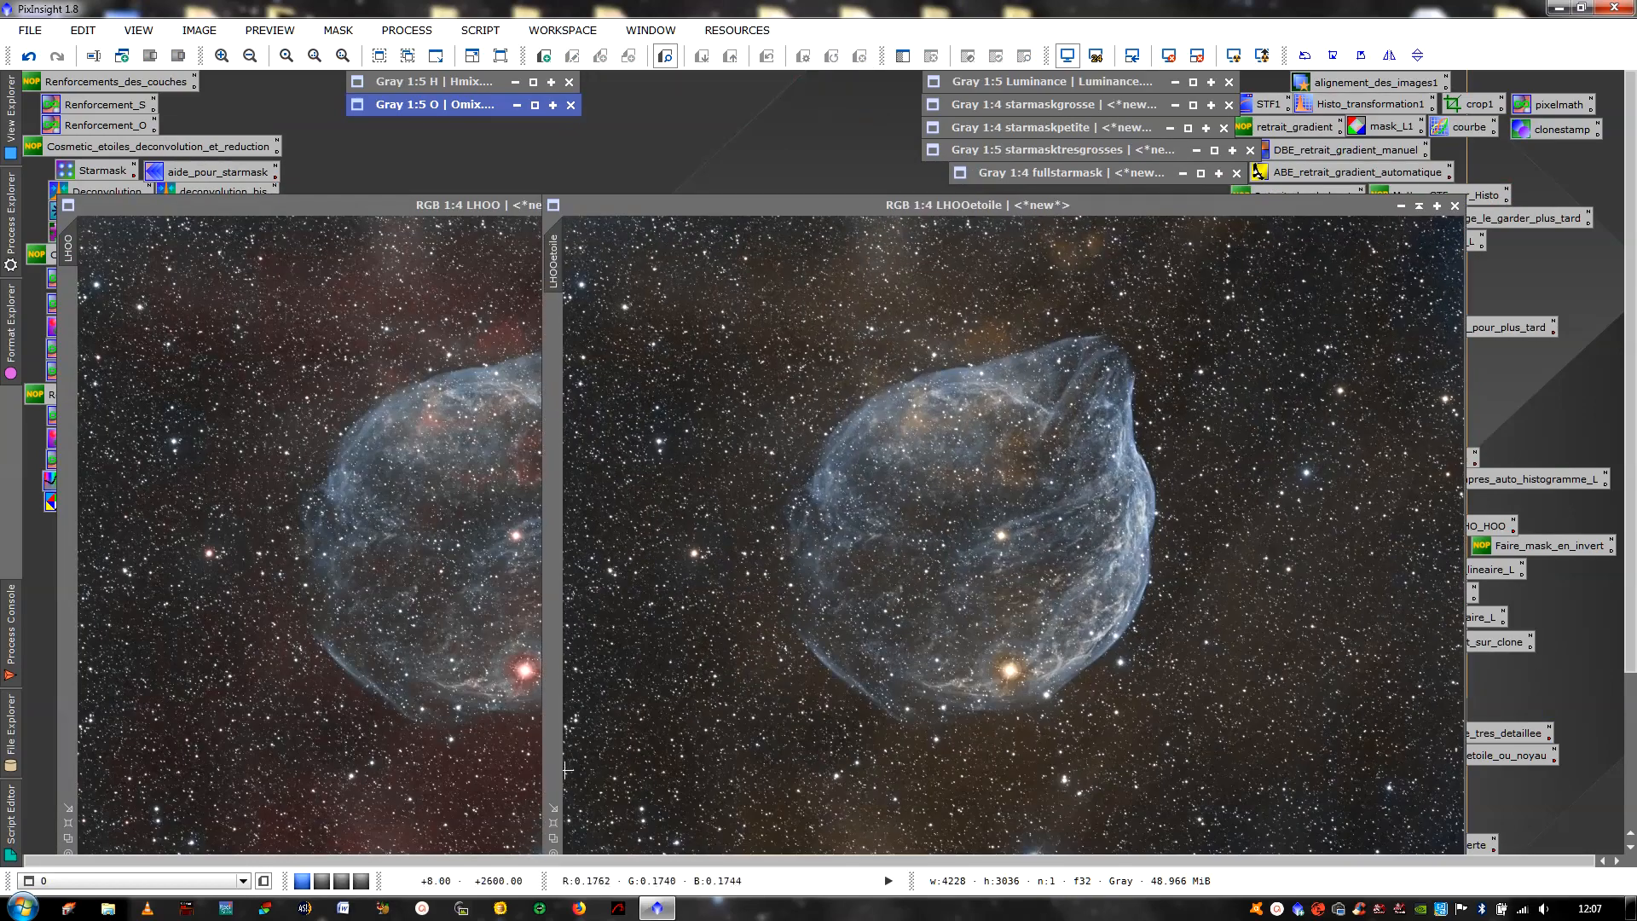
{"action": "left_click", "coordinate": [554, 823]}
{"action": "left_click", "coordinate": [69, 823]}
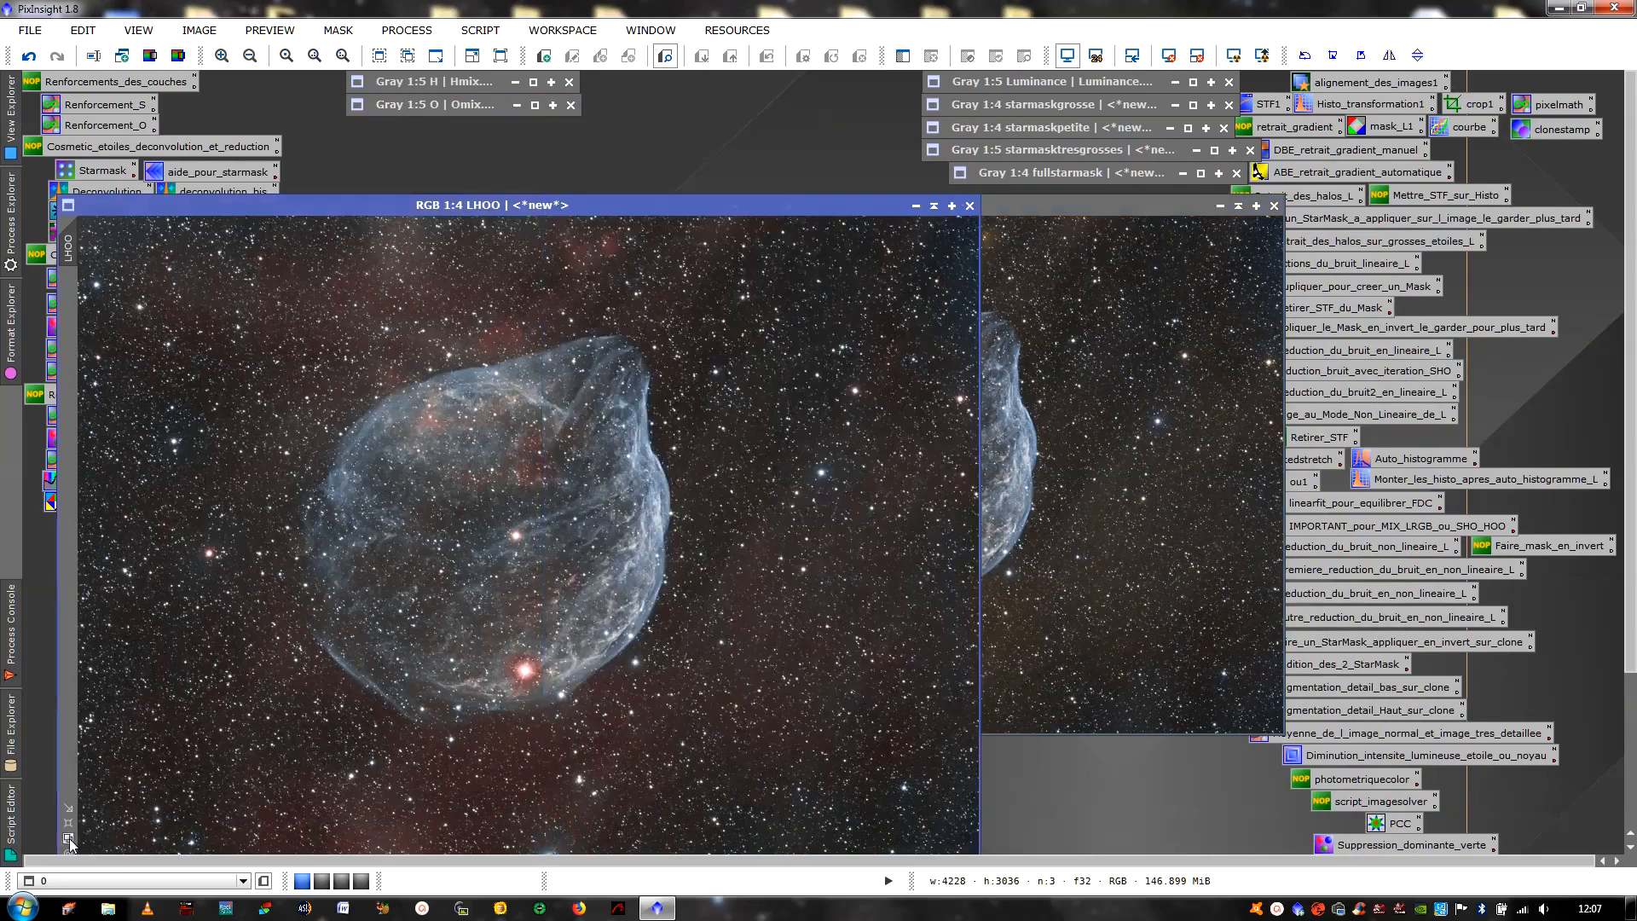
{"action": "left_click", "coordinate": [954, 333]}
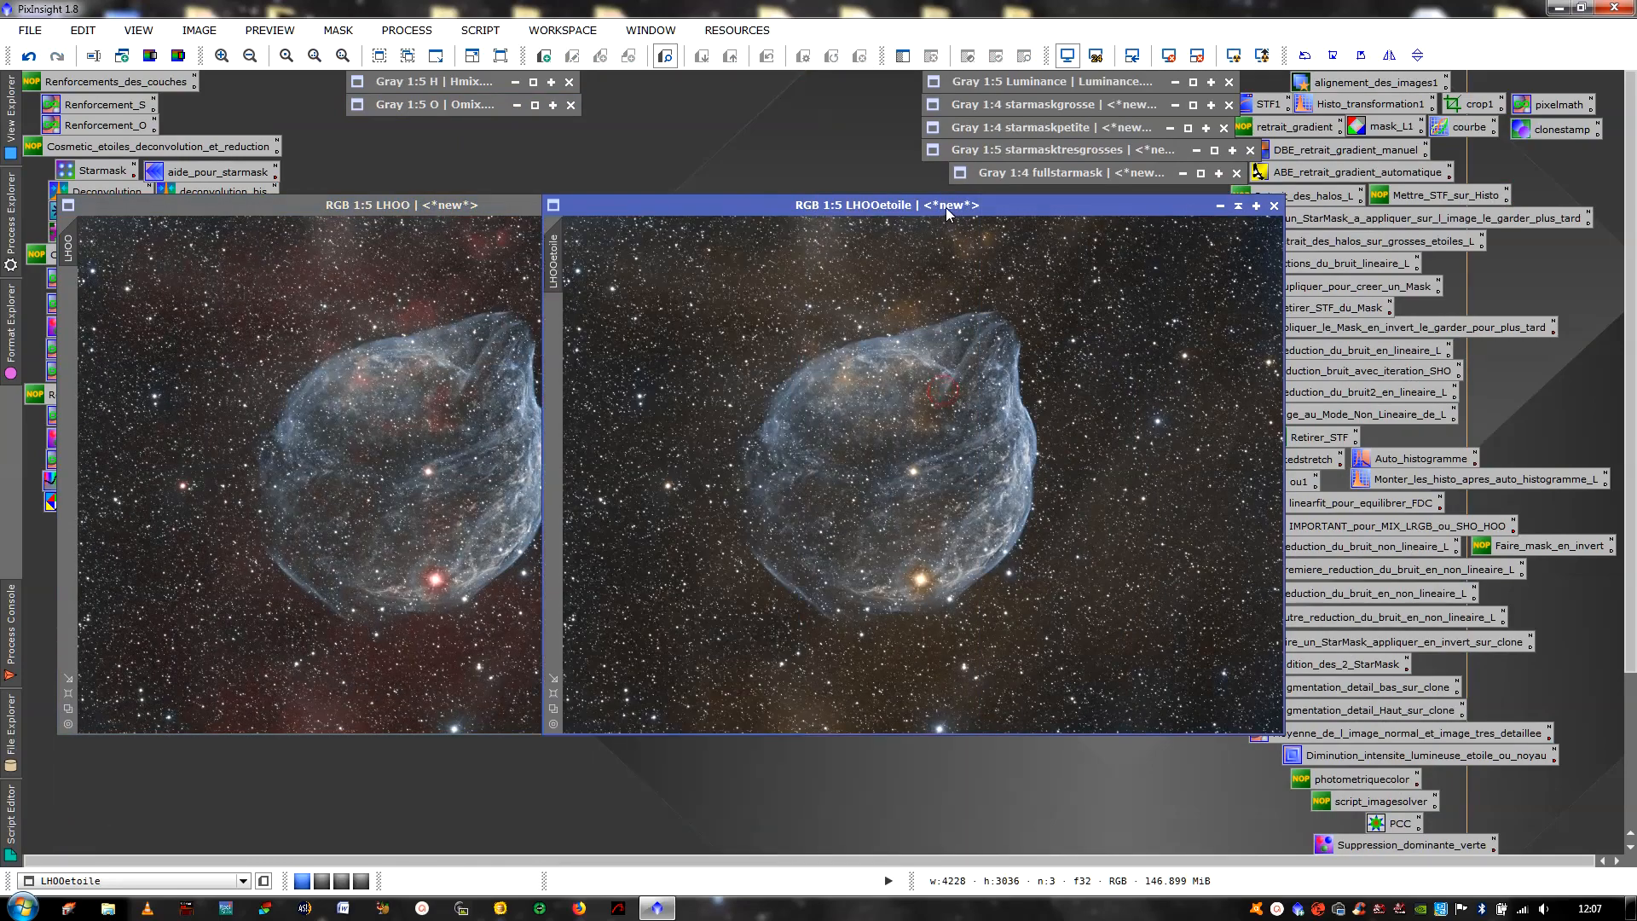
{"action": "left_click_drag", "start_coordinate": [945, 208], "coordinate": [1204, 206]}
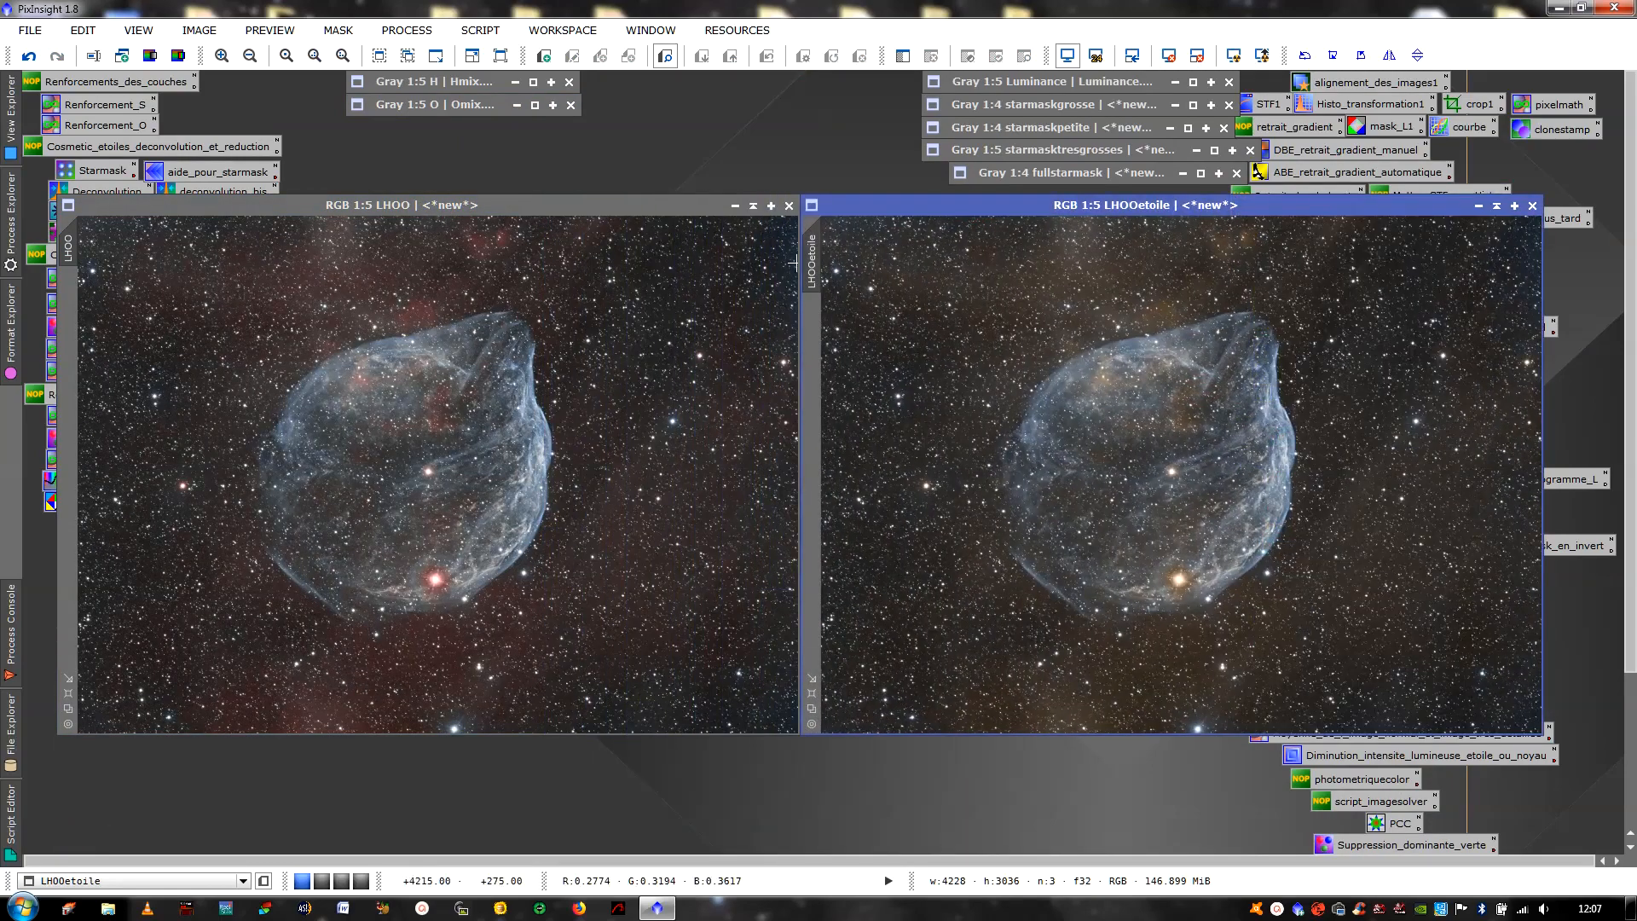
{"action": "left_click", "coordinate": [491, 307]}
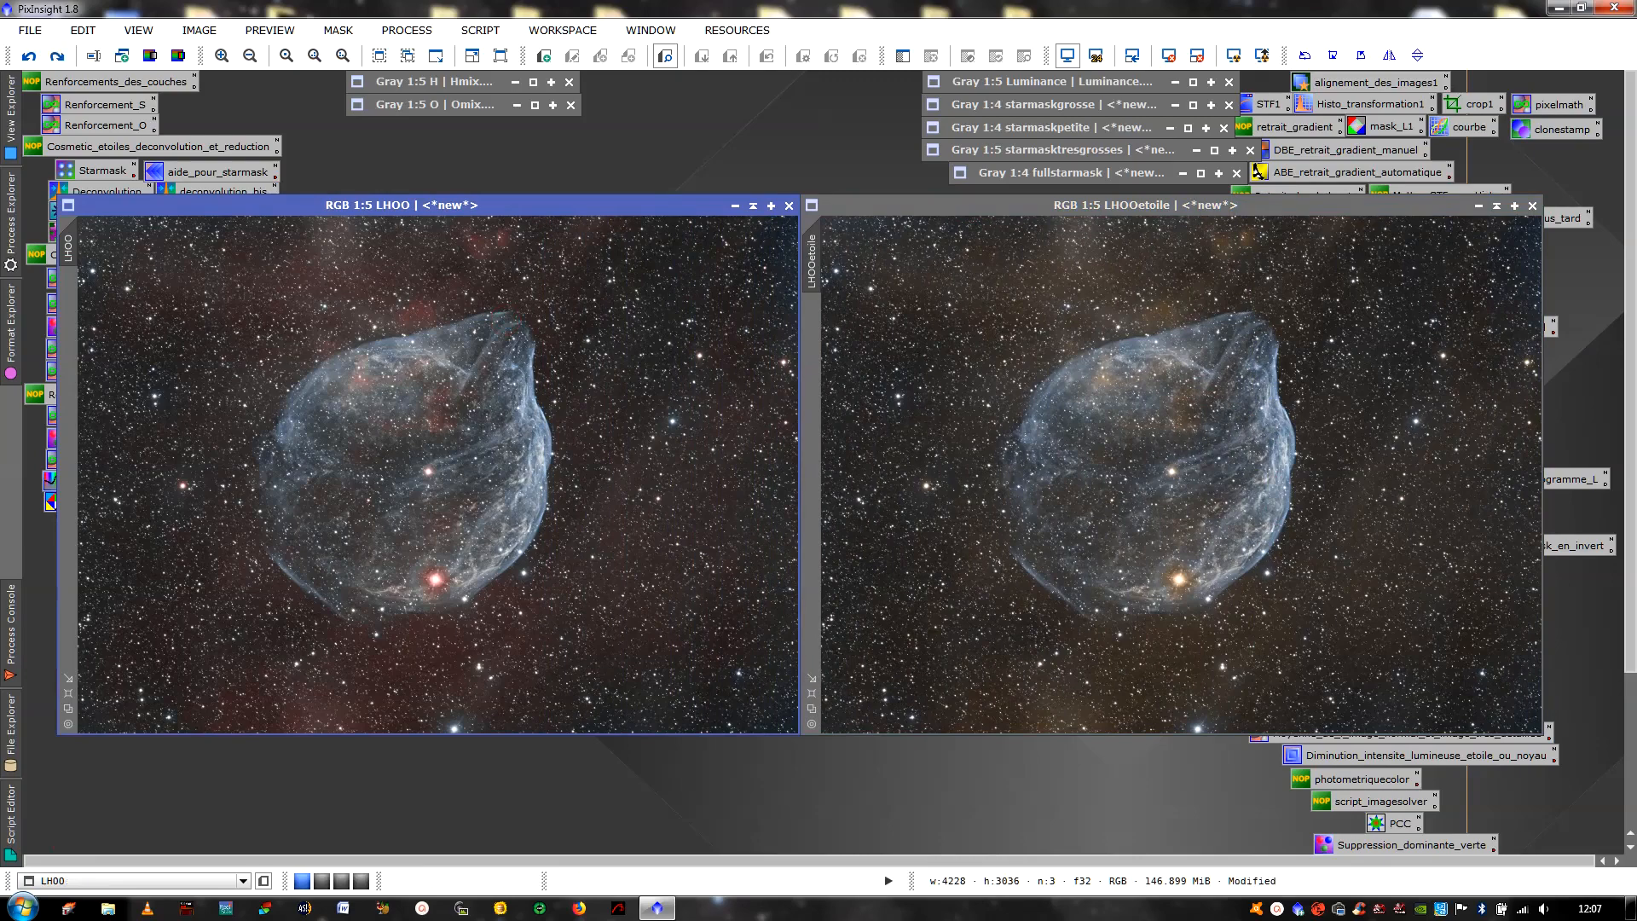
{"action": "left_click", "coordinate": [1104, 332]}
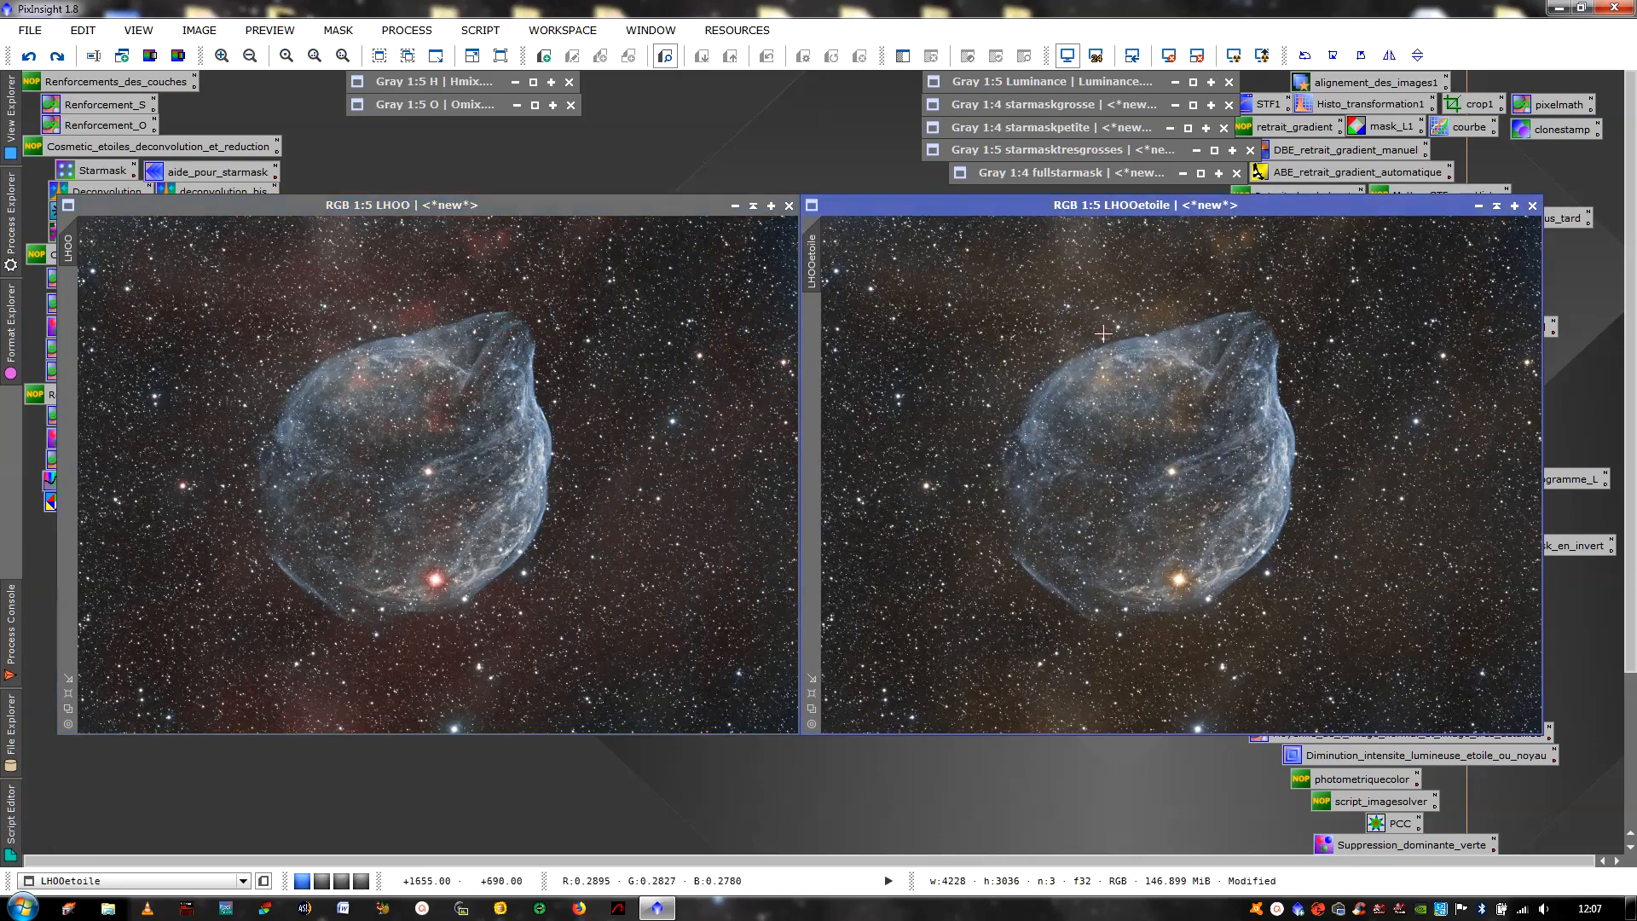
Review the H and O channel expressions in the Couleuretoile PixelMath preset, and close it without running it
{"action": "left_click_drag", "start_coordinate": [443, 206], "coordinate": [409, 264]}
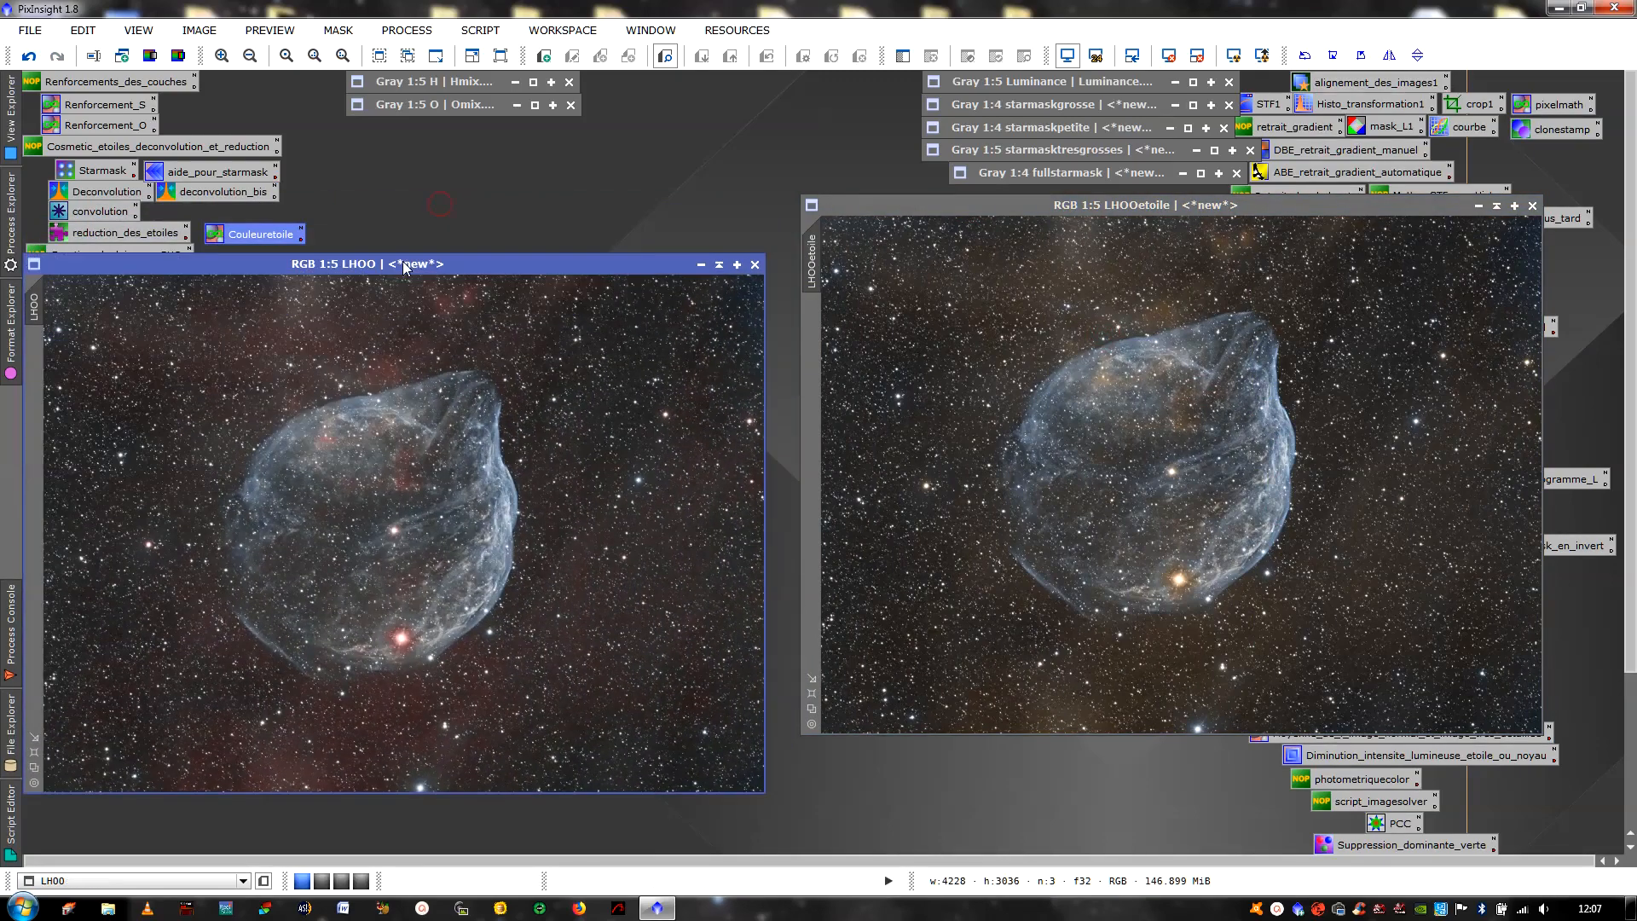
{"action": "double_click", "coordinate": [273, 237]}
{"action": "left_click_drag", "start_coordinate": [640, 263], "coordinate": [672, 203]}
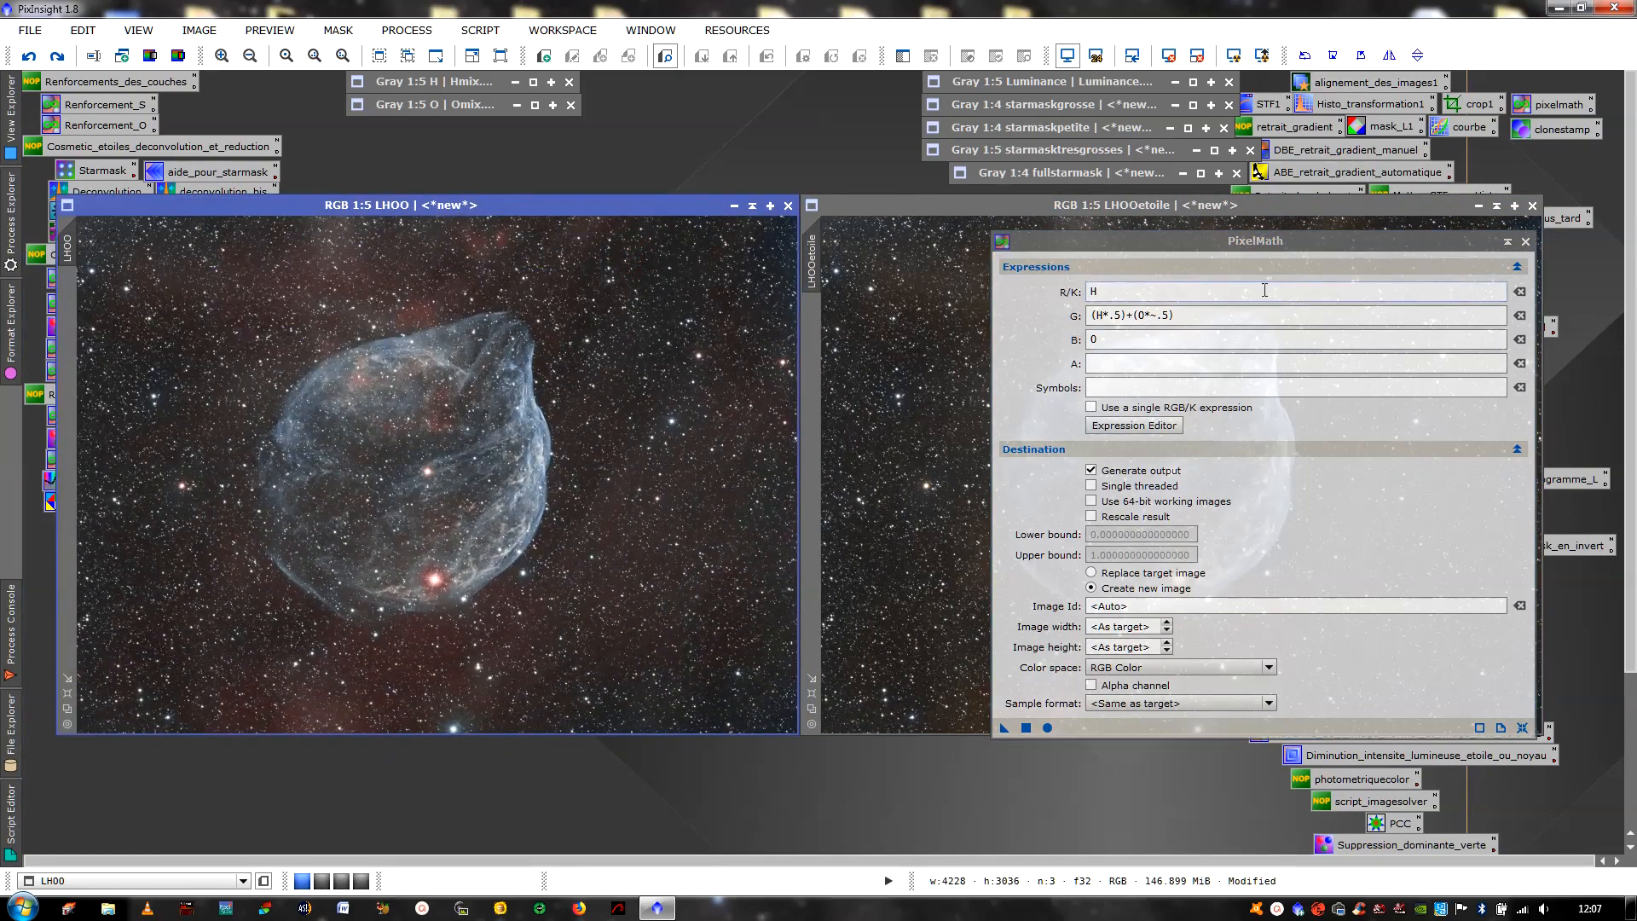
{"action": "left_click", "coordinate": [1526, 242]}
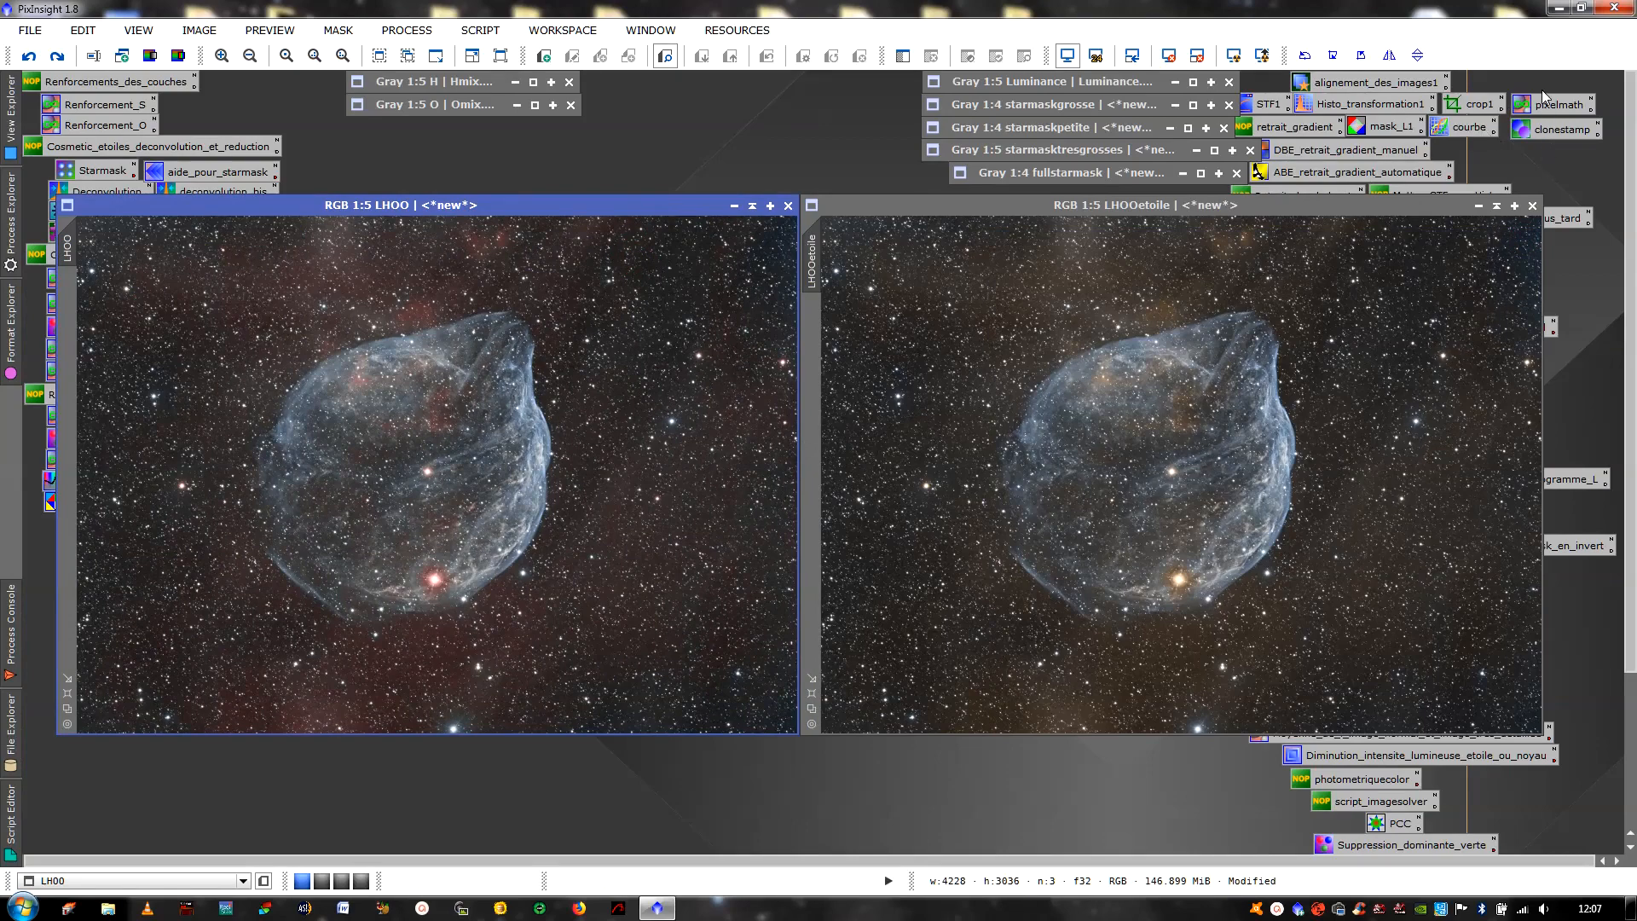
Apply fullstarmask as the mask on LHOO, check its coverage, and hide the mask overlay
{"action": "left_click", "coordinate": [1063, 180]}
{"action": "left_click", "coordinate": [1200, 173]}
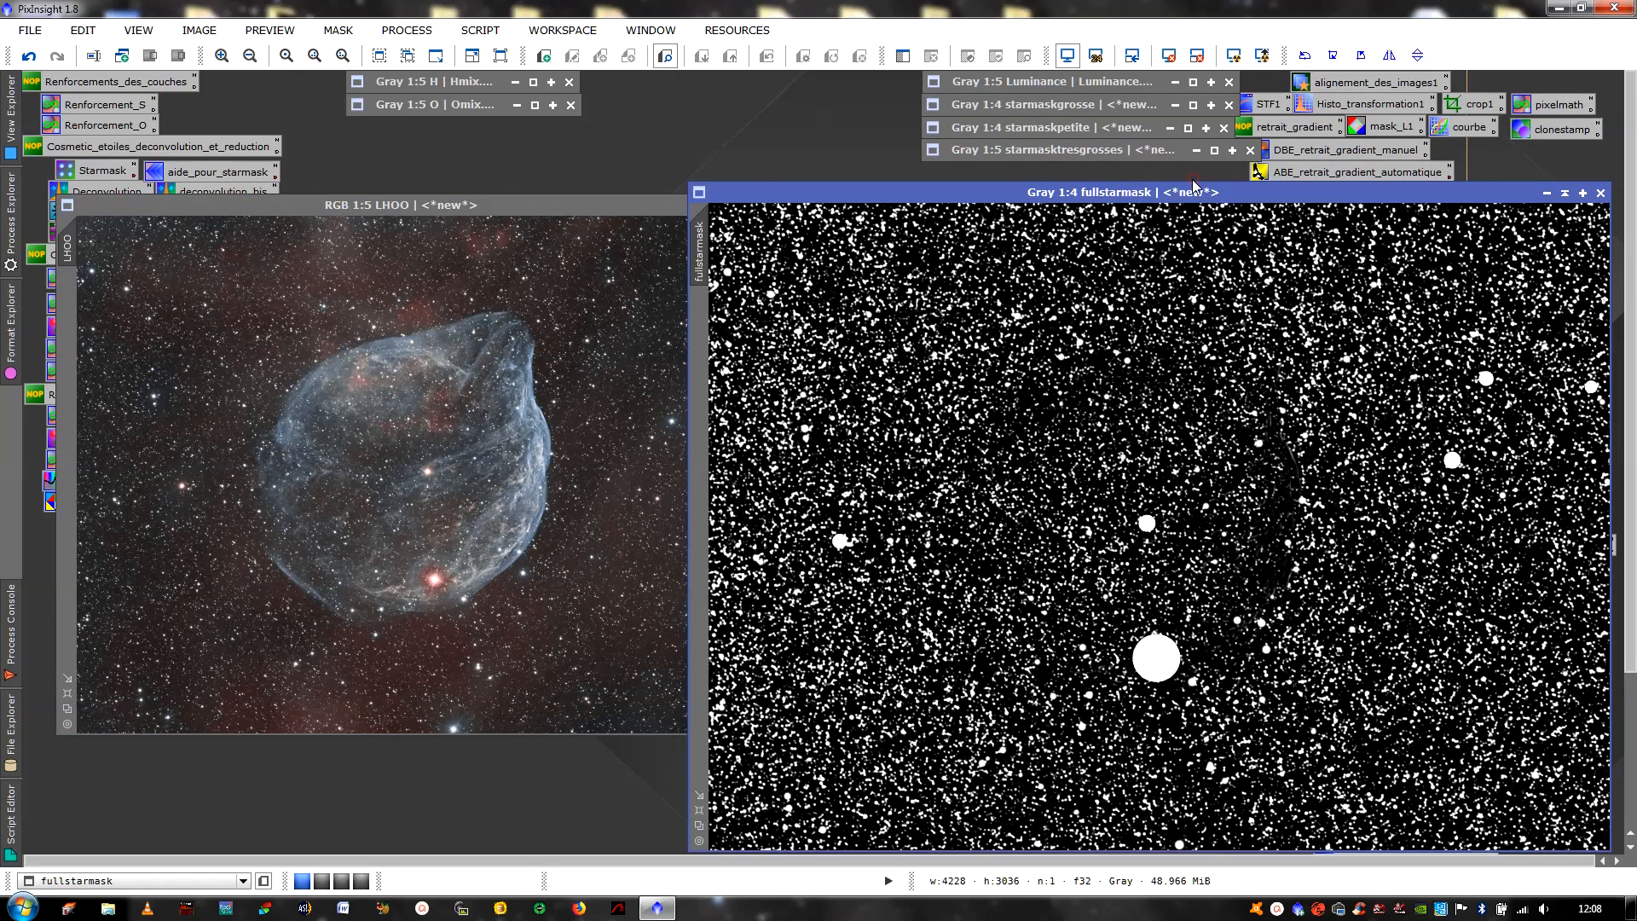
{"action": "left_click_drag", "start_coordinate": [707, 251], "coordinate": [67, 332]}
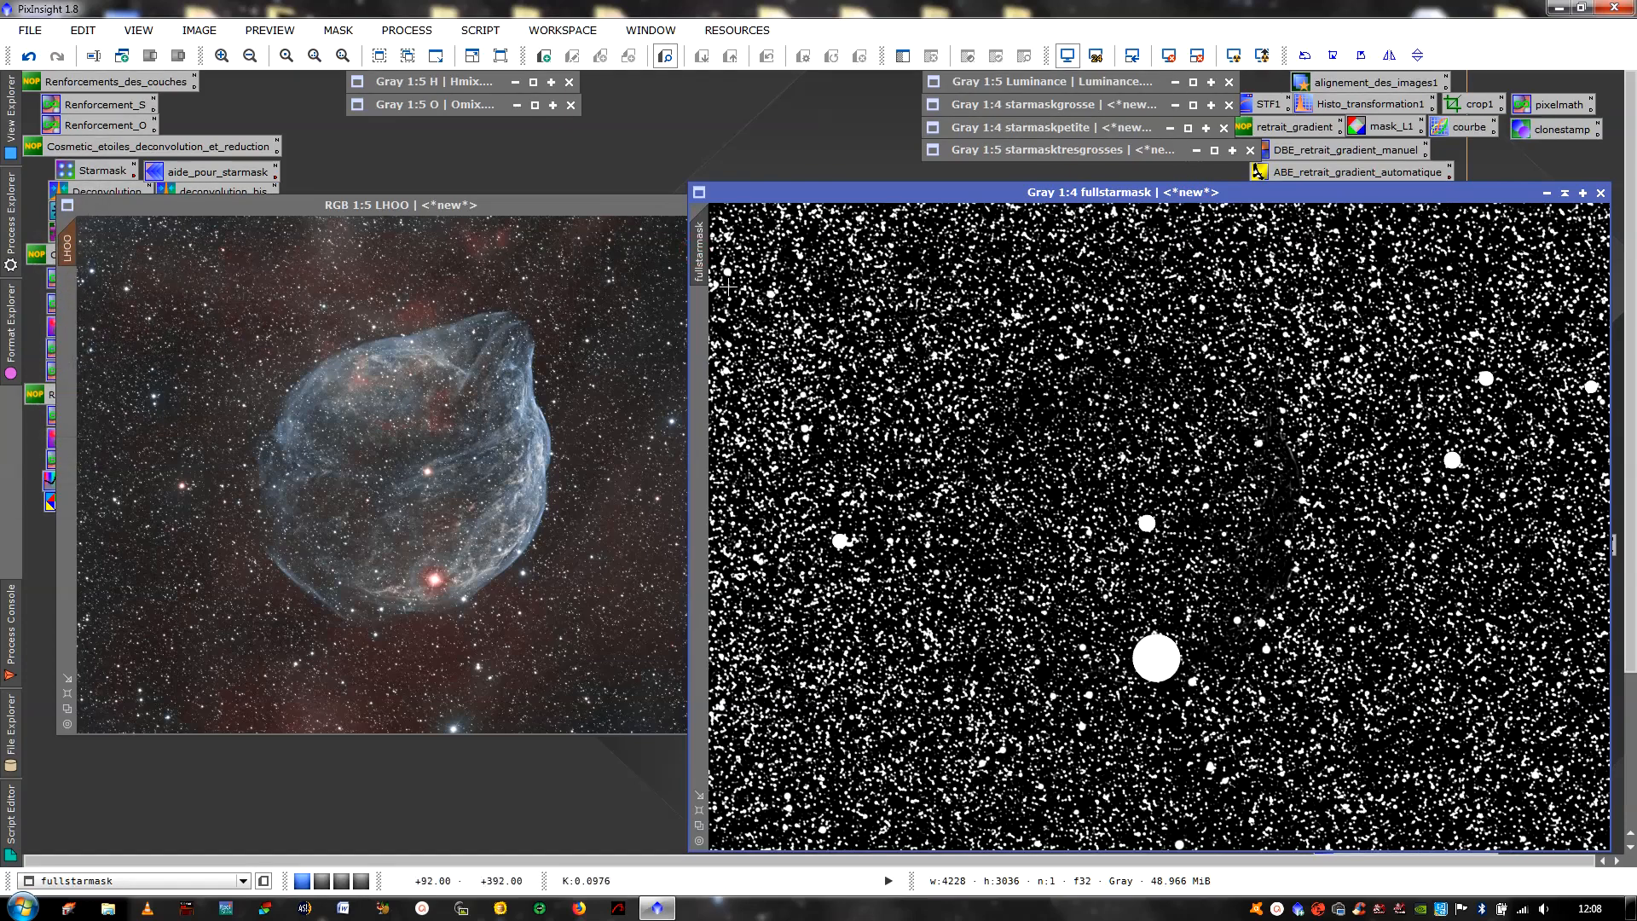
{"action": "left_click", "coordinate": [1564, 194]}
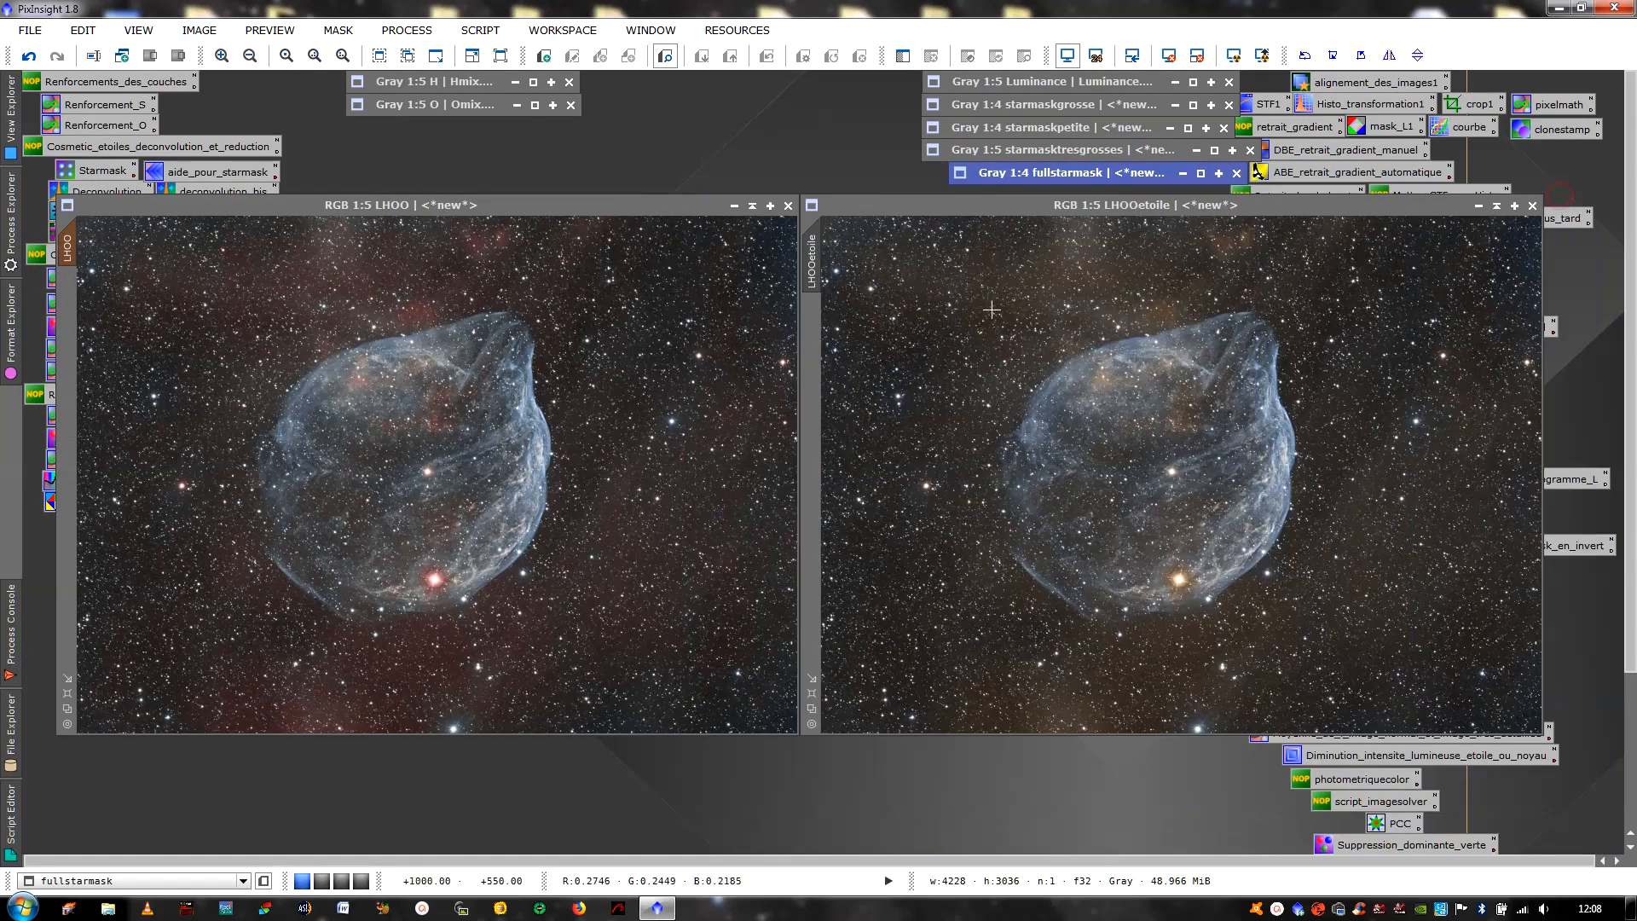
{"action": "left_click", "coordinate": [631, 345]}
{"action": "key", "text": "ctrl+k"}
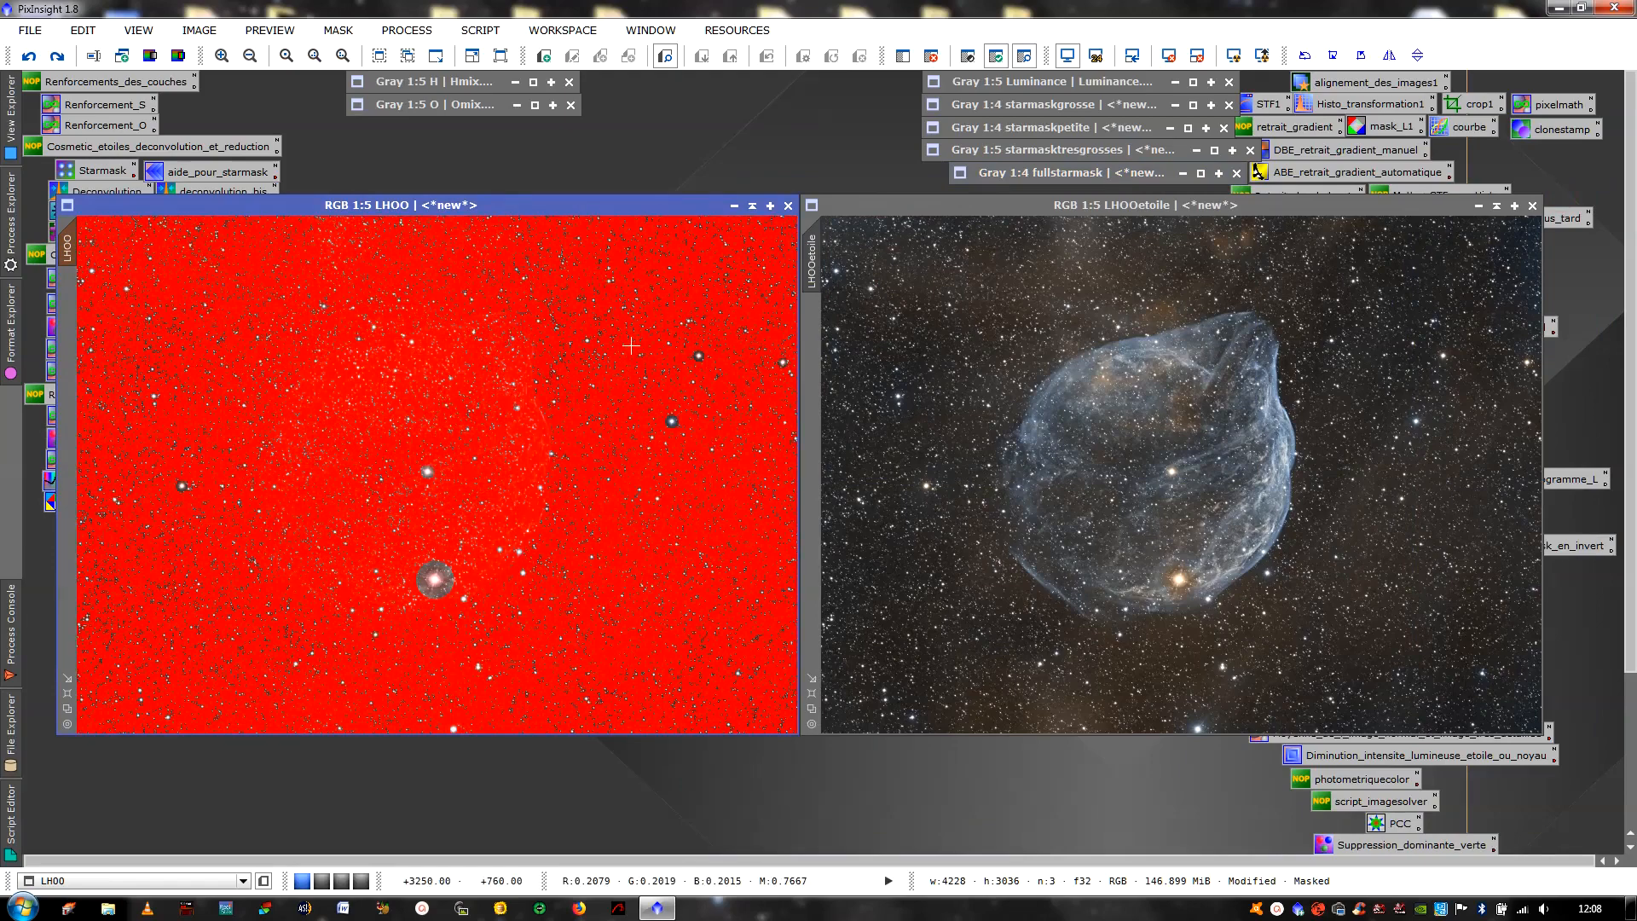
{"action": "key", "text": "ctrl+k"}
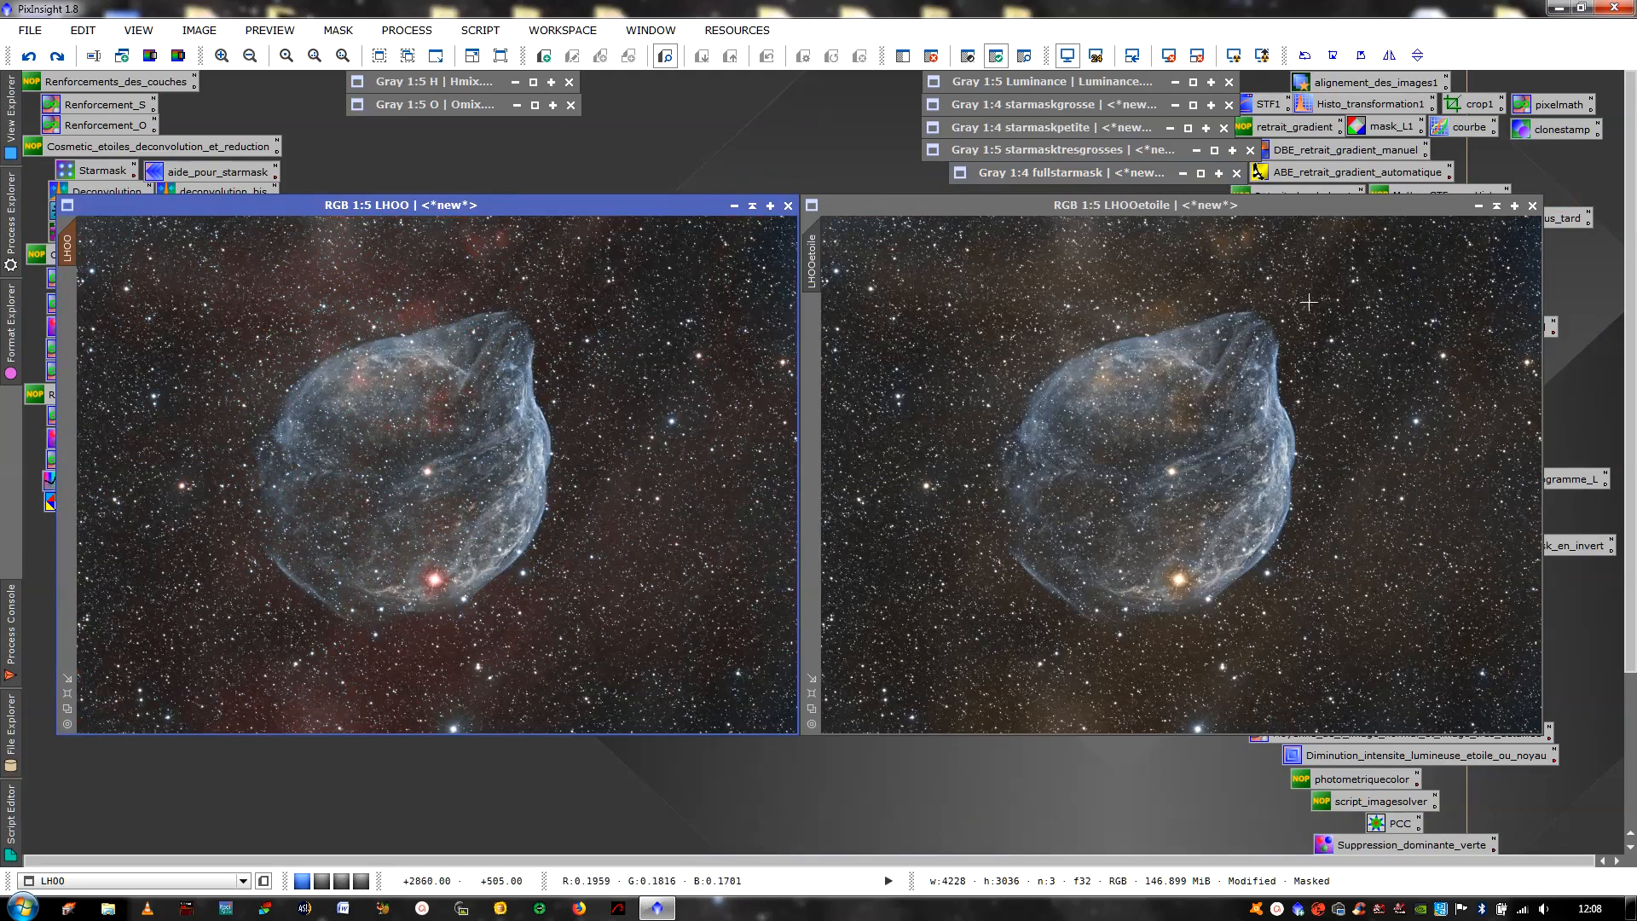
Replace the masked LHOO's star colours using PixelMath with the single expression LHOOetoile and Replace target image, and close PixelMath
{"action": "double_click", "coordinate": [1557, 104]}
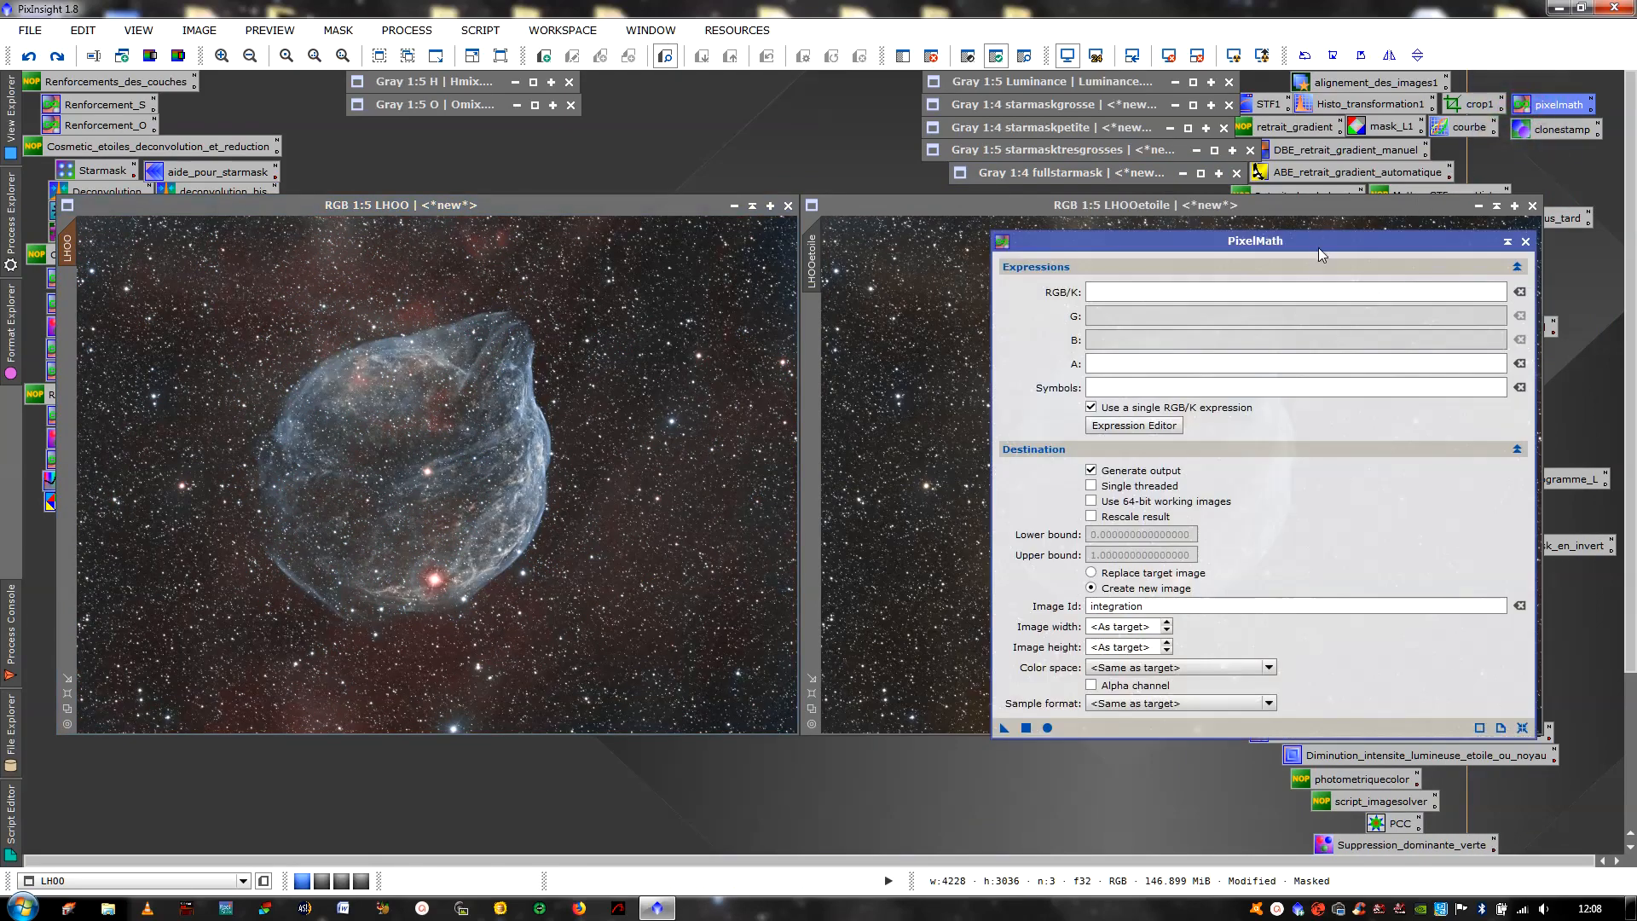
{"action": "left_click_drag", "start_coordinate": [1318, 248], "coordinate": [1265, 332]}
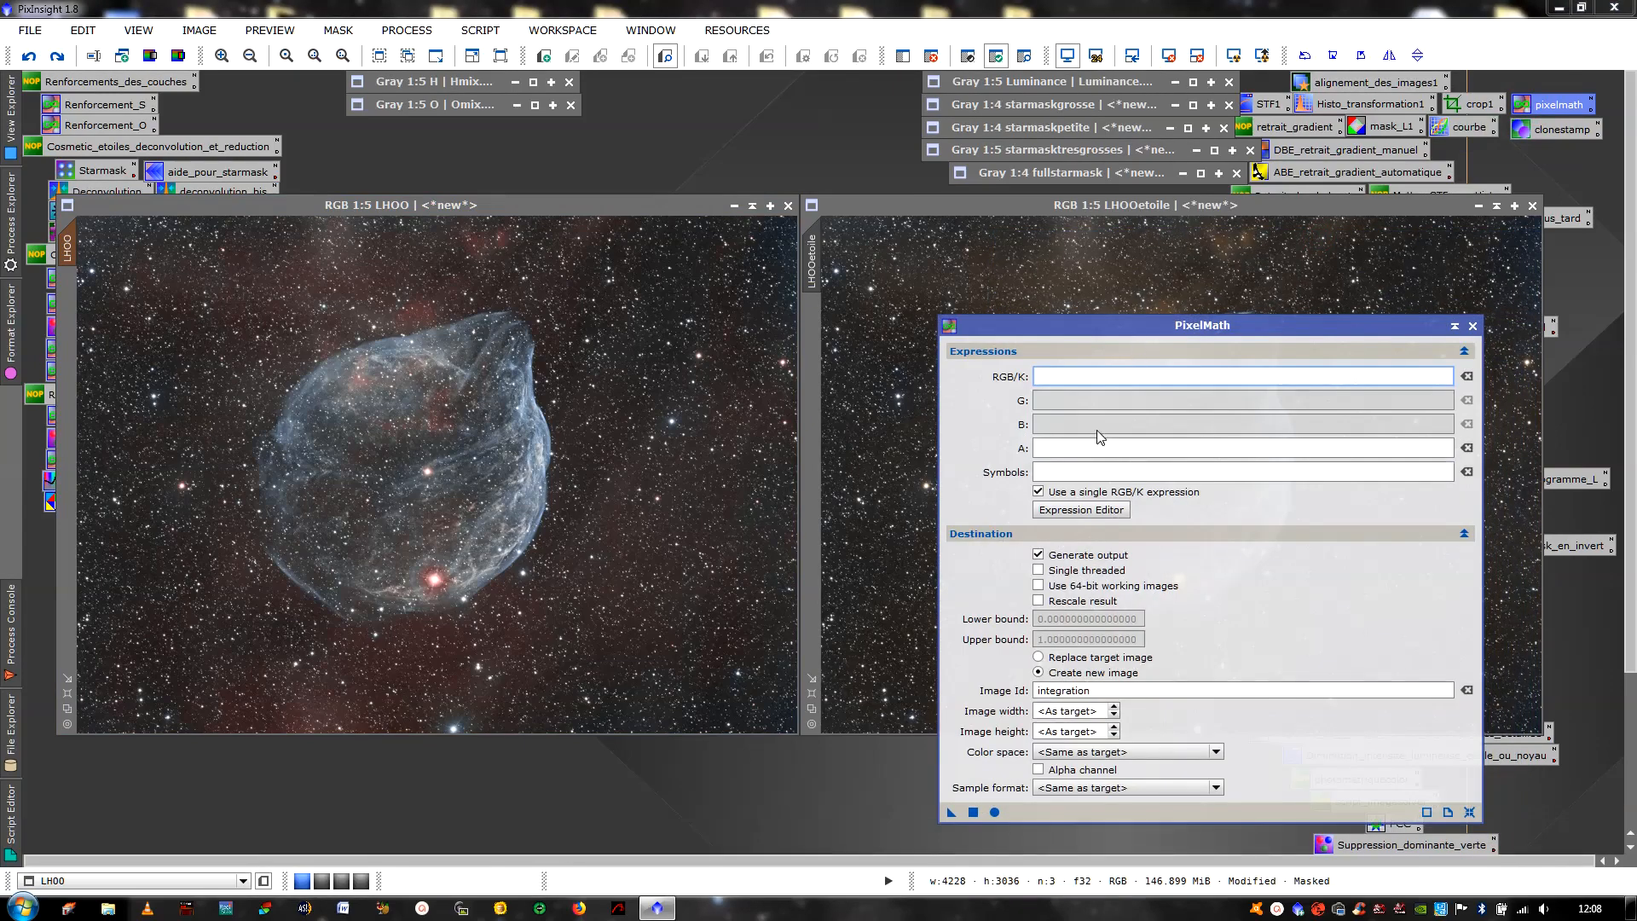
{"action": "left_click", "coordinate": [1081, 509]}
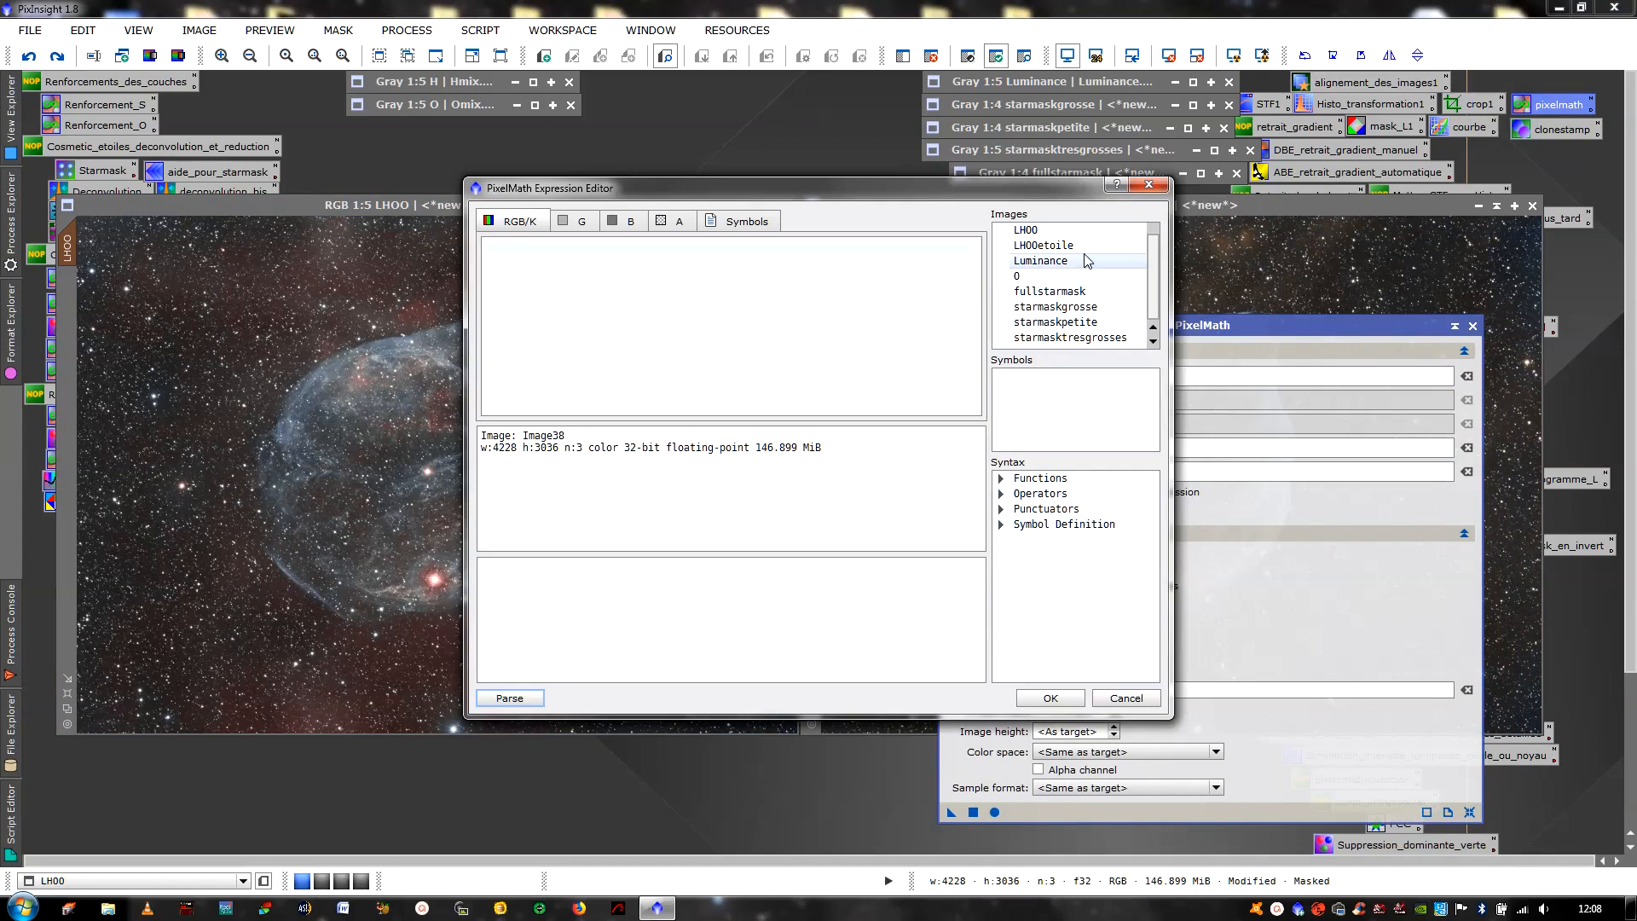
{"action": "double_click", "coordinate": [1057, 245]}
{"action": "left_click", "coordinate": [1049, 698]}
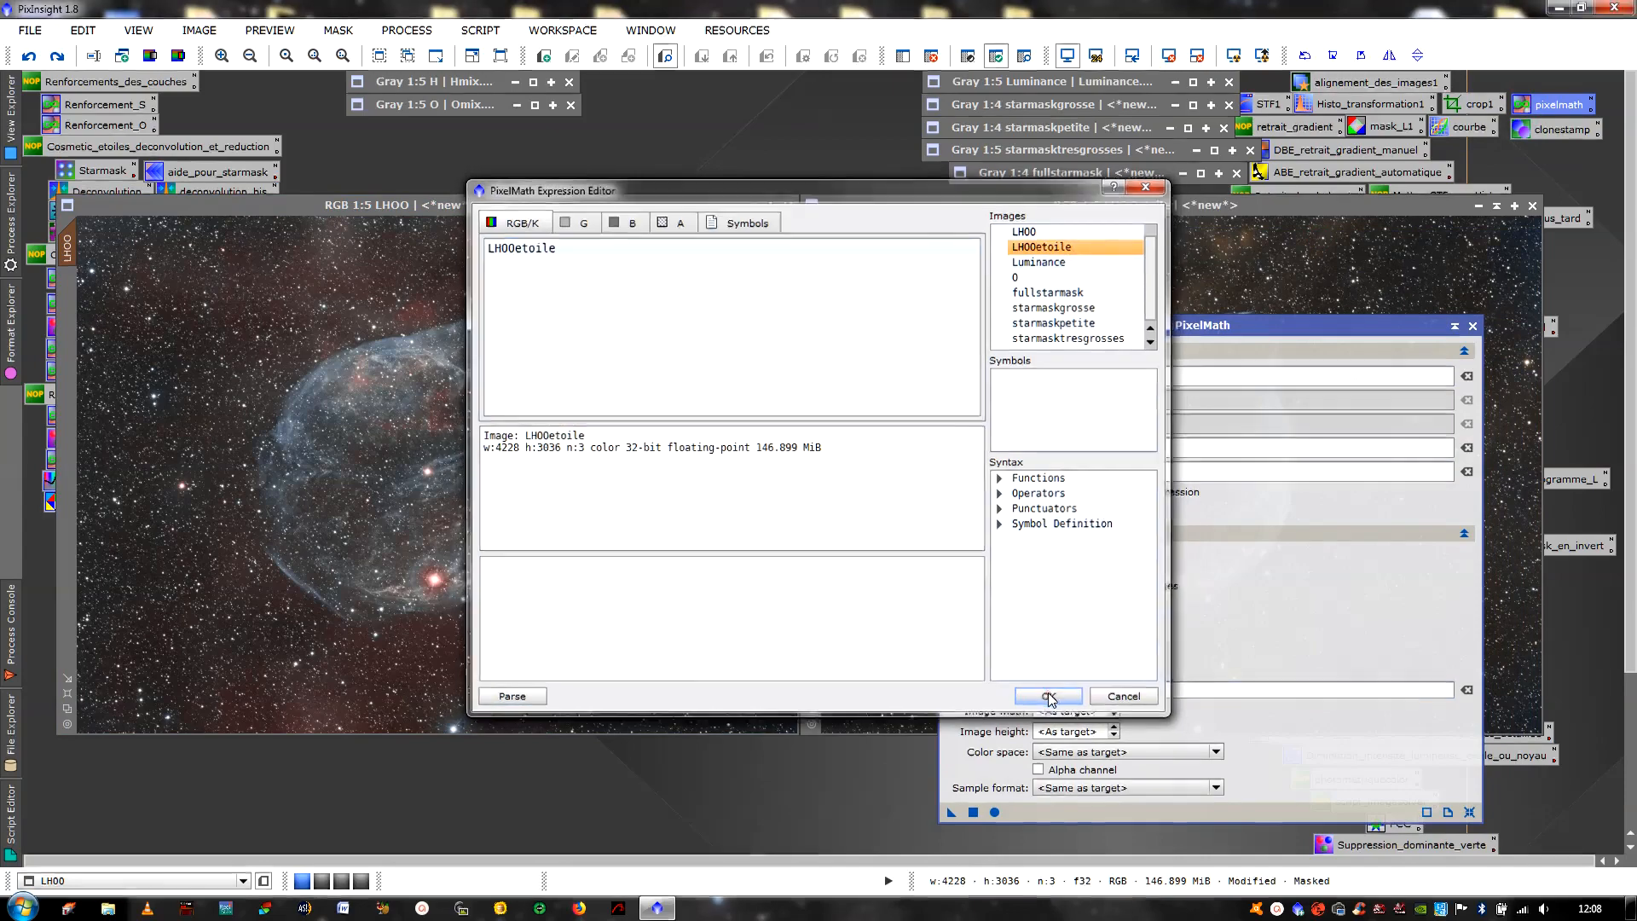
{"action": "left_click", "coordinate": [1039, 657]}
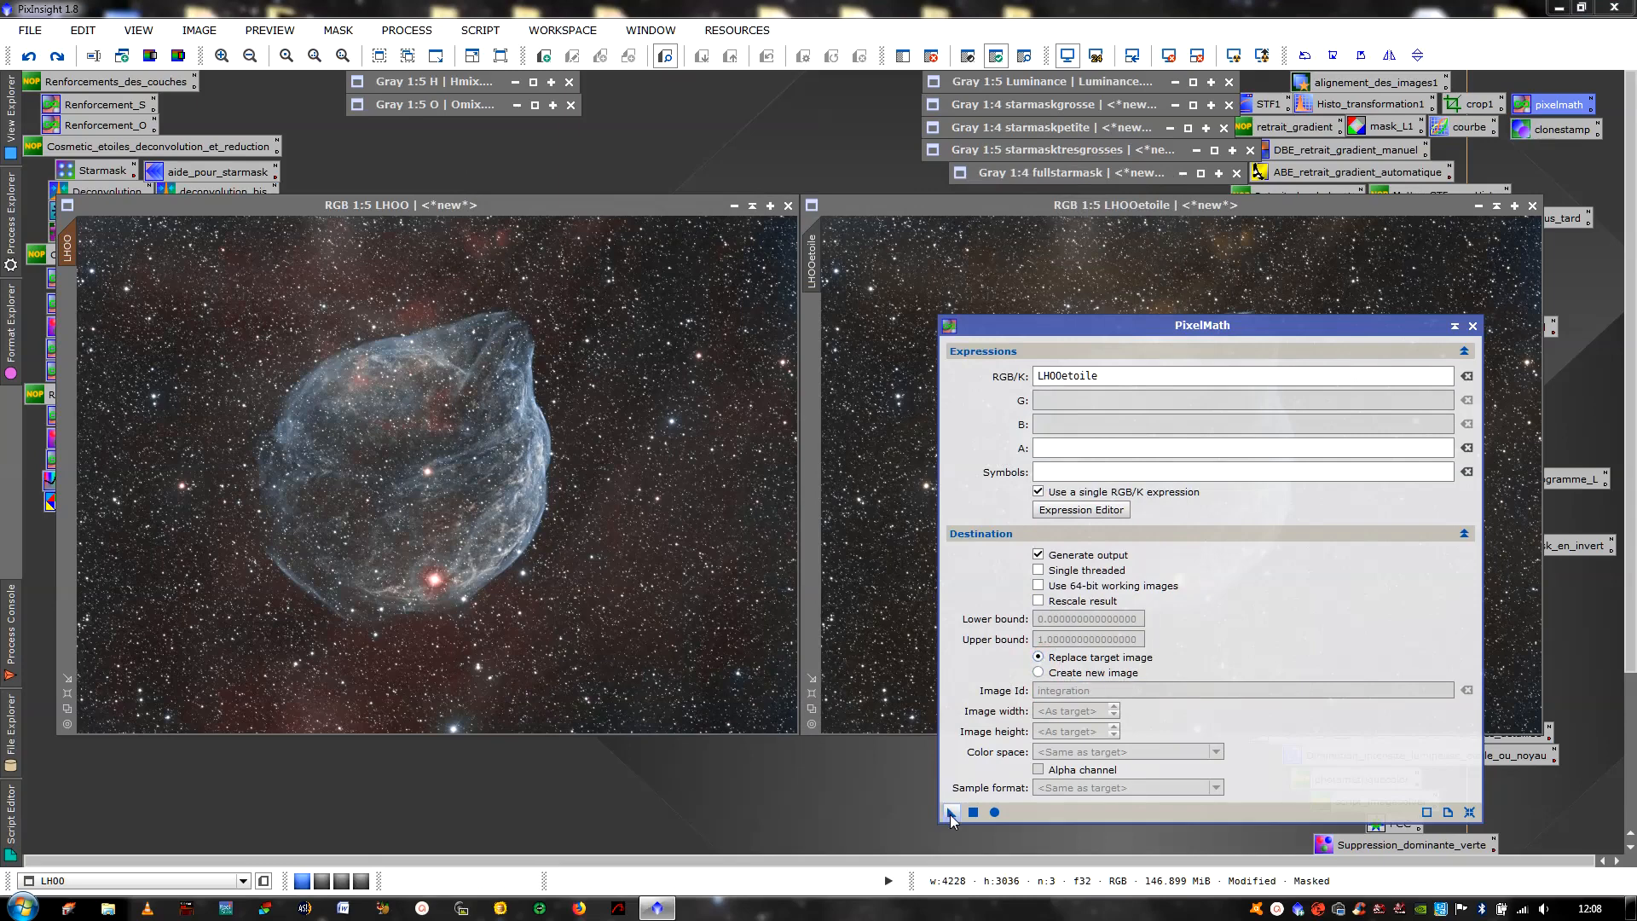
{"action": "left_click_drag", "start_coordinate": [953, 814], "coordinate": [585, 555]}
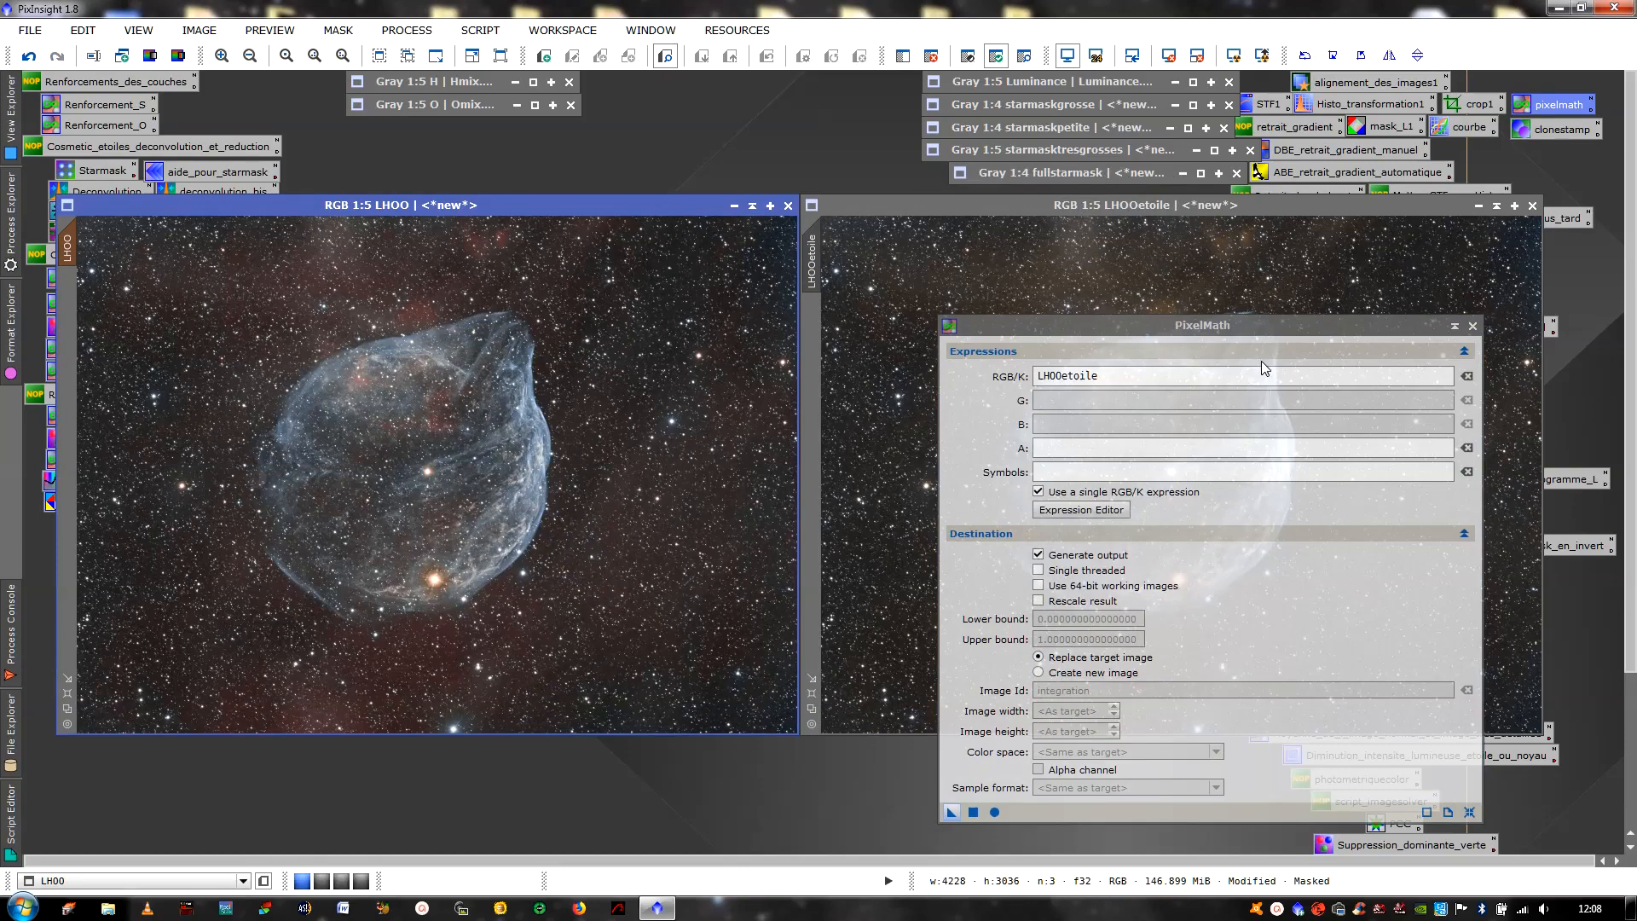
{"action": "left_click", "coordinate": [1473, 326]}
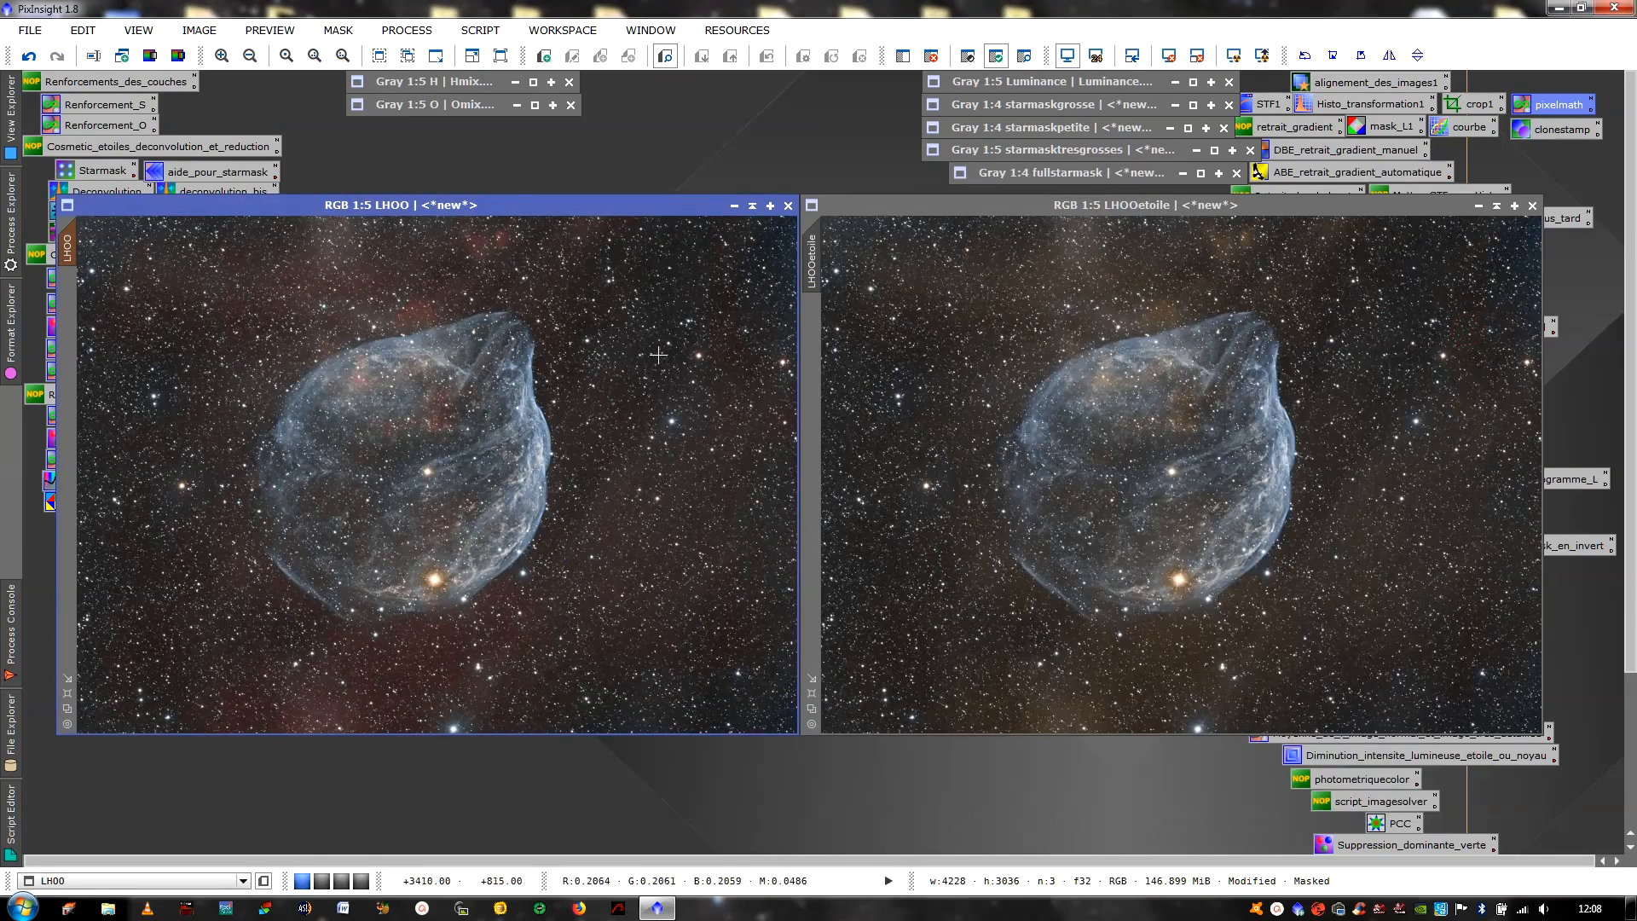
Compare the stars right of the nebula in LHOO and LHOOetoile through matching previews placed side by side at 1:2
{"action": "left_click", "coordinate": [622, 313]}
{"action": "left_click_drag", "start_coordinate": [634, 317], "coordinate": [732, 483]}
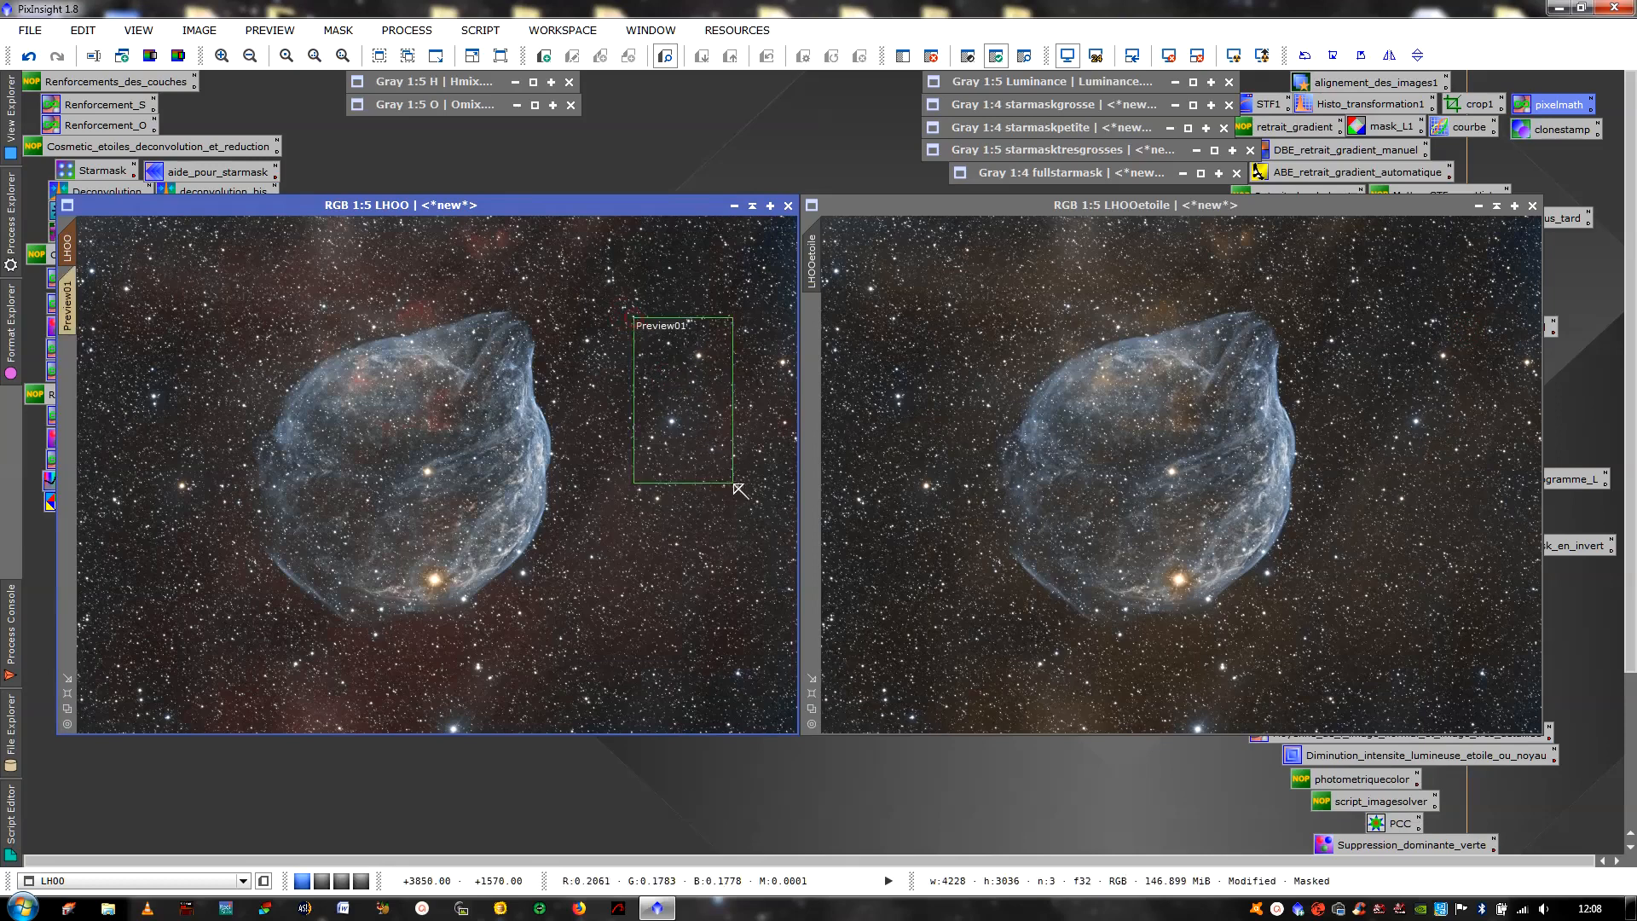
{"action": "left_click", "coordinate": [68, 305]}
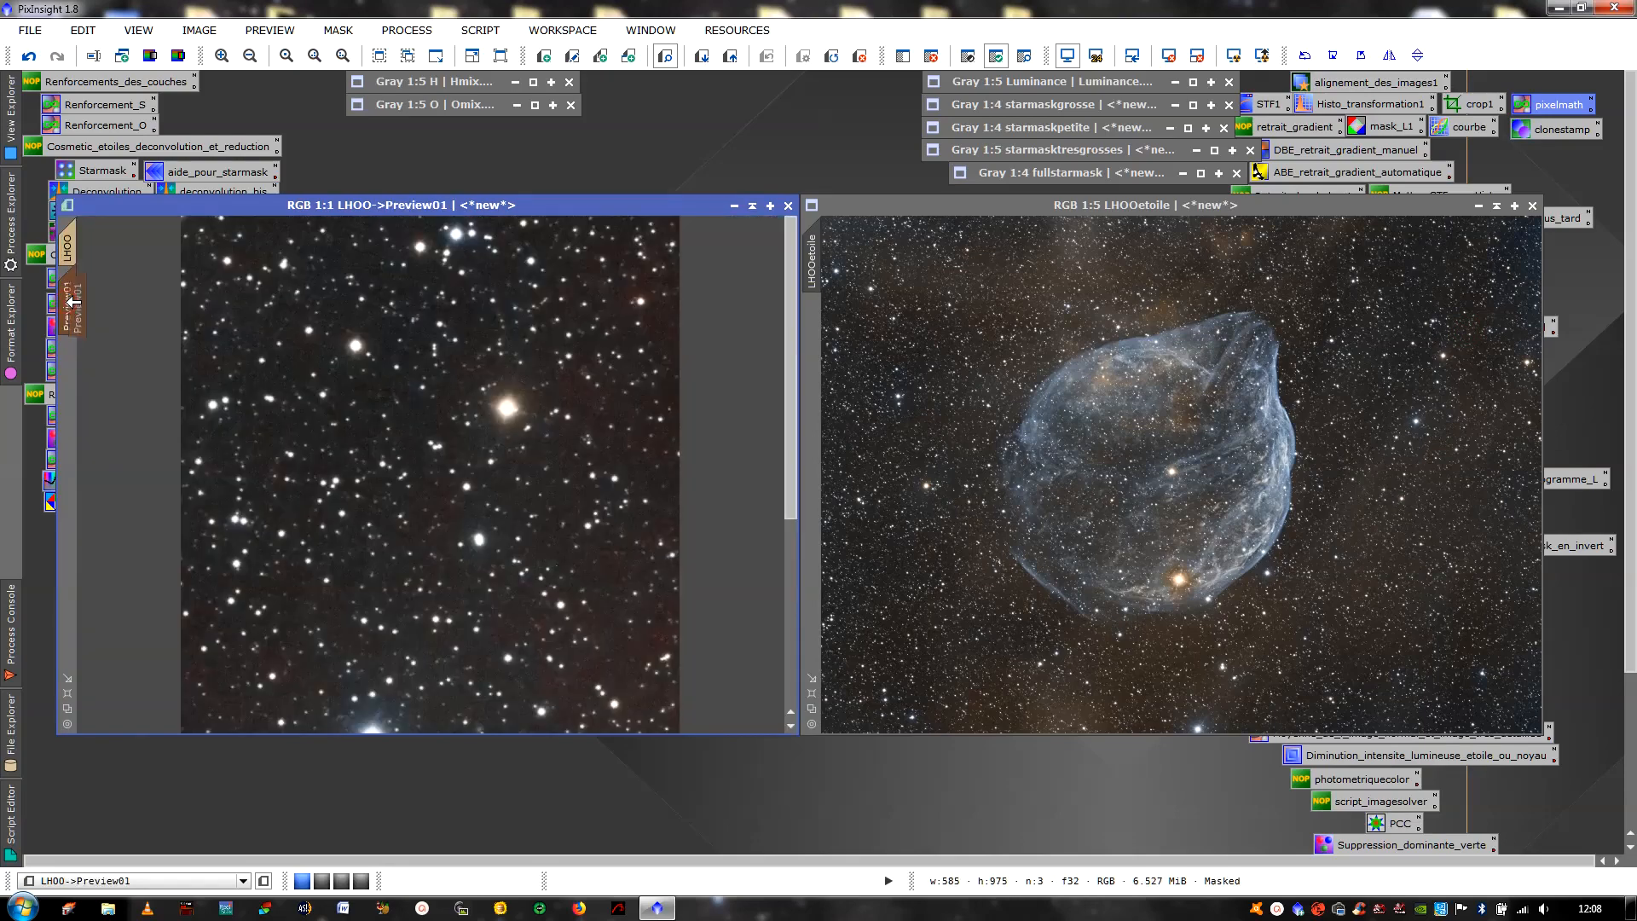
{"action": "left_click_drag", "start_coordinate": [68, 306], "coordinate": [812, 332]}
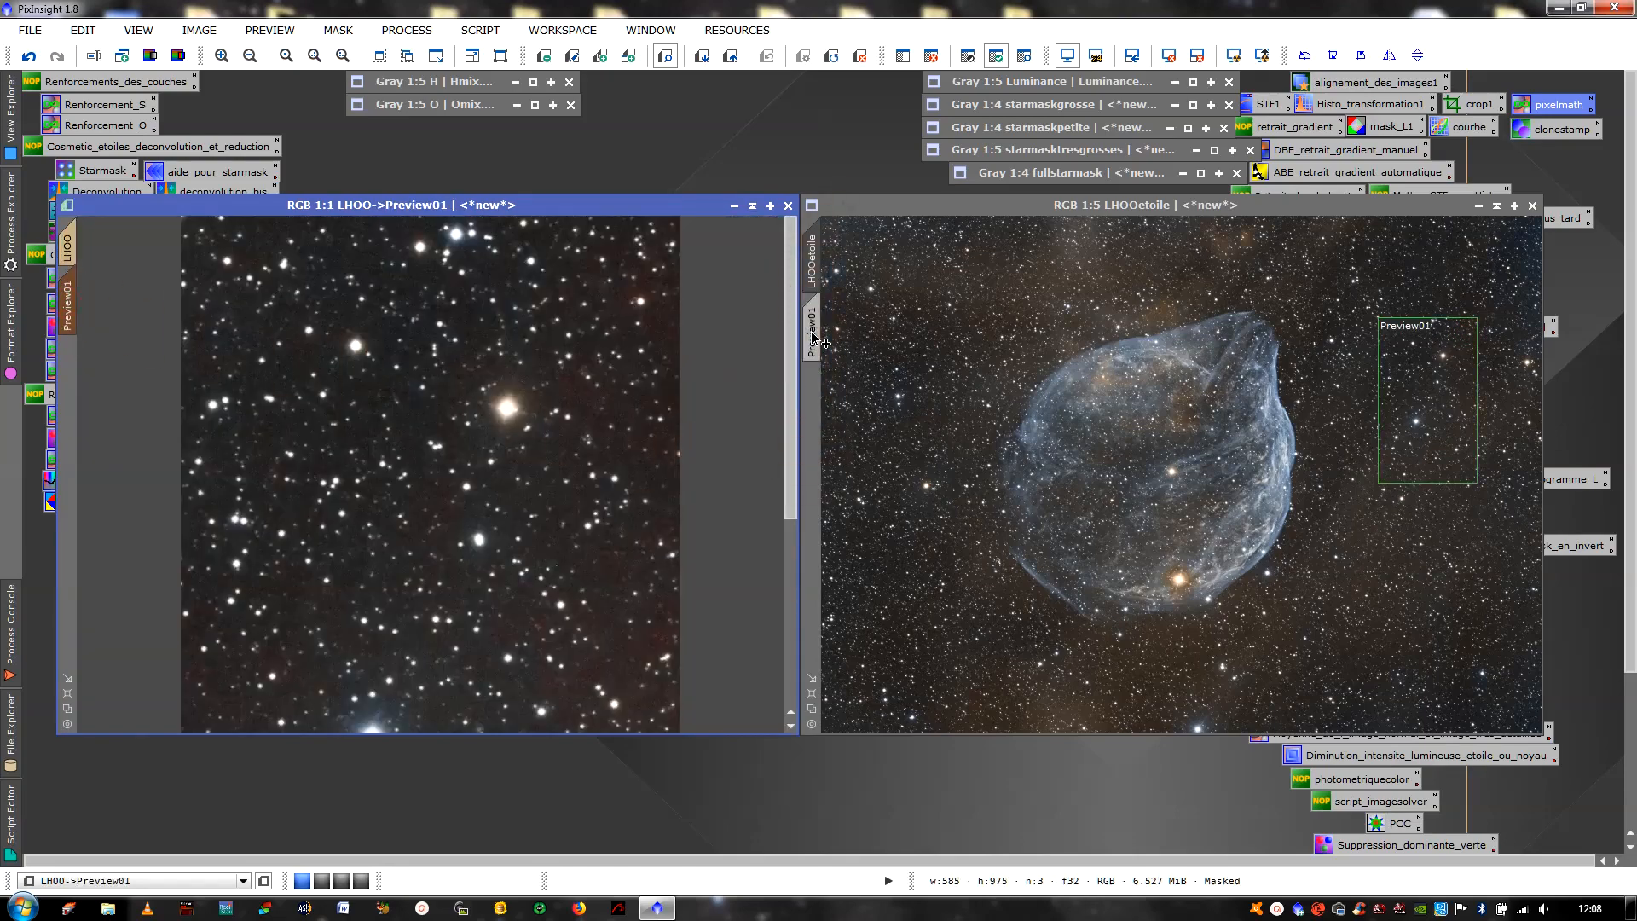
{"action": "left_click", "coordinate": [812, 330]}
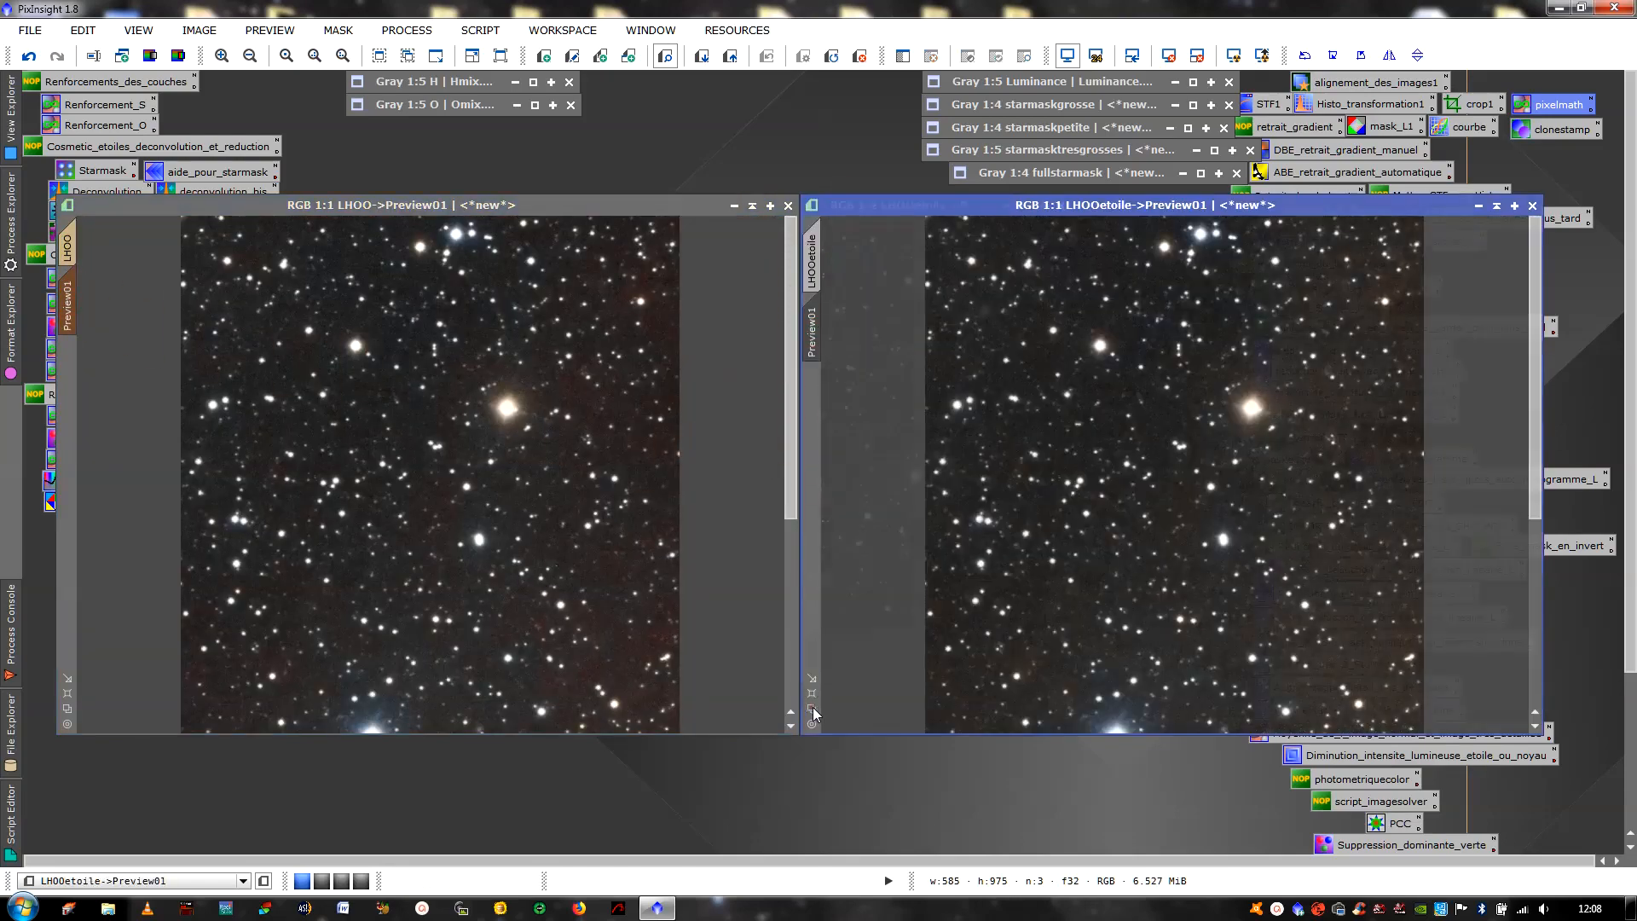
{"action": "left_click", "coordinate": [813, 695]}
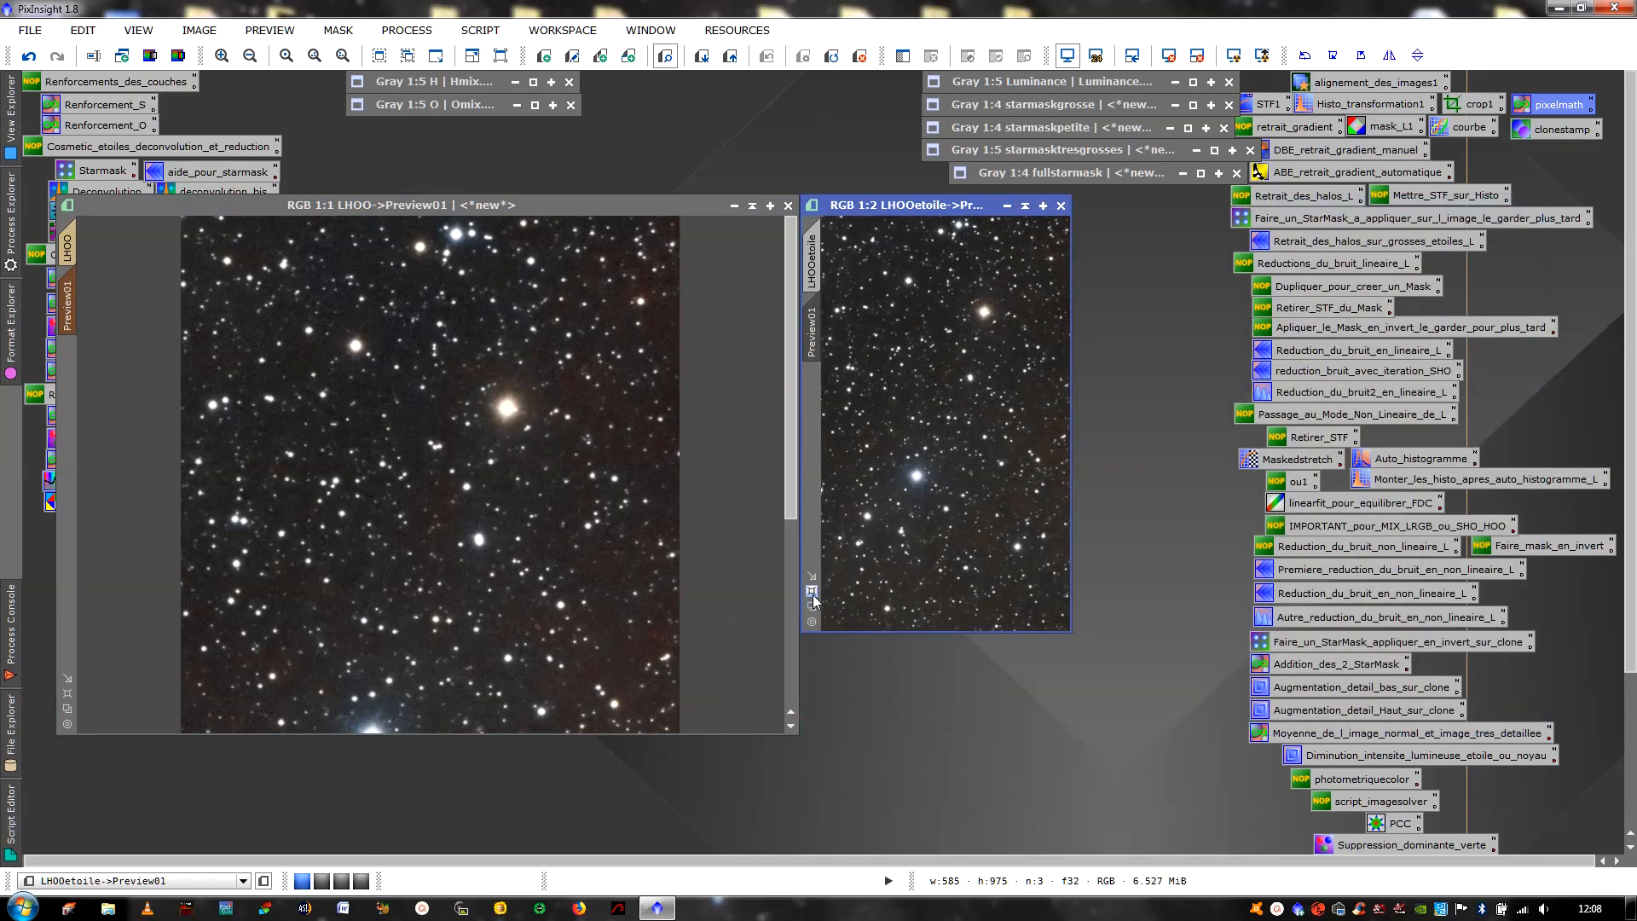
{"action": "left_click", "coordinate": [68, 698]}
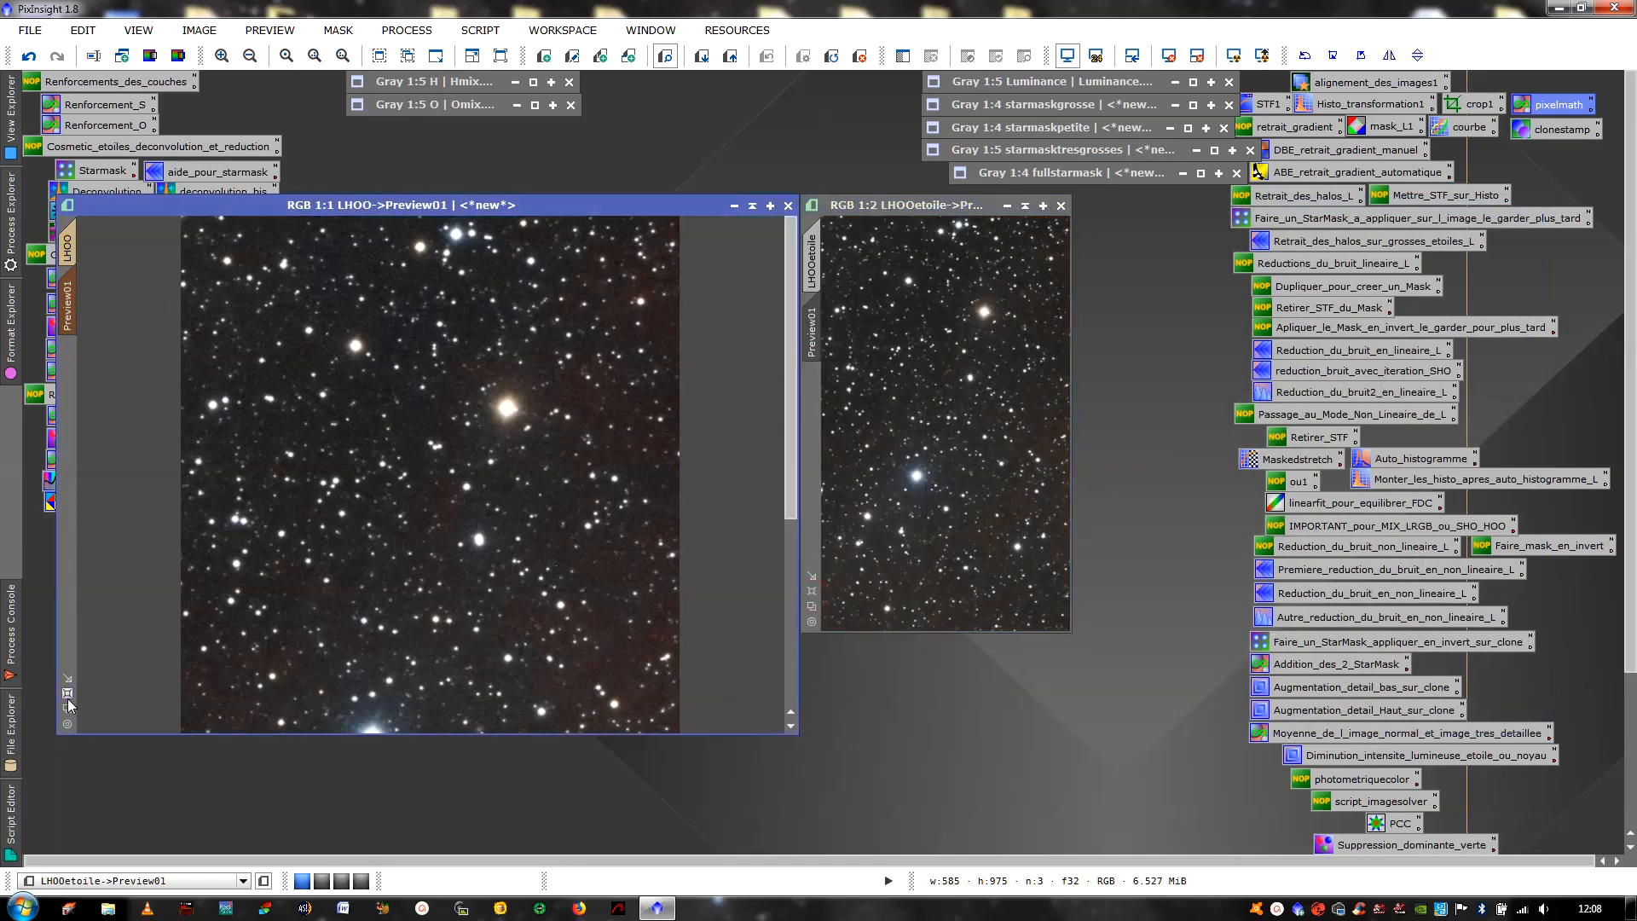
{"action": "left_click_drag", "start_coordinate": [943, 206], "coordinate": [470, 222]}
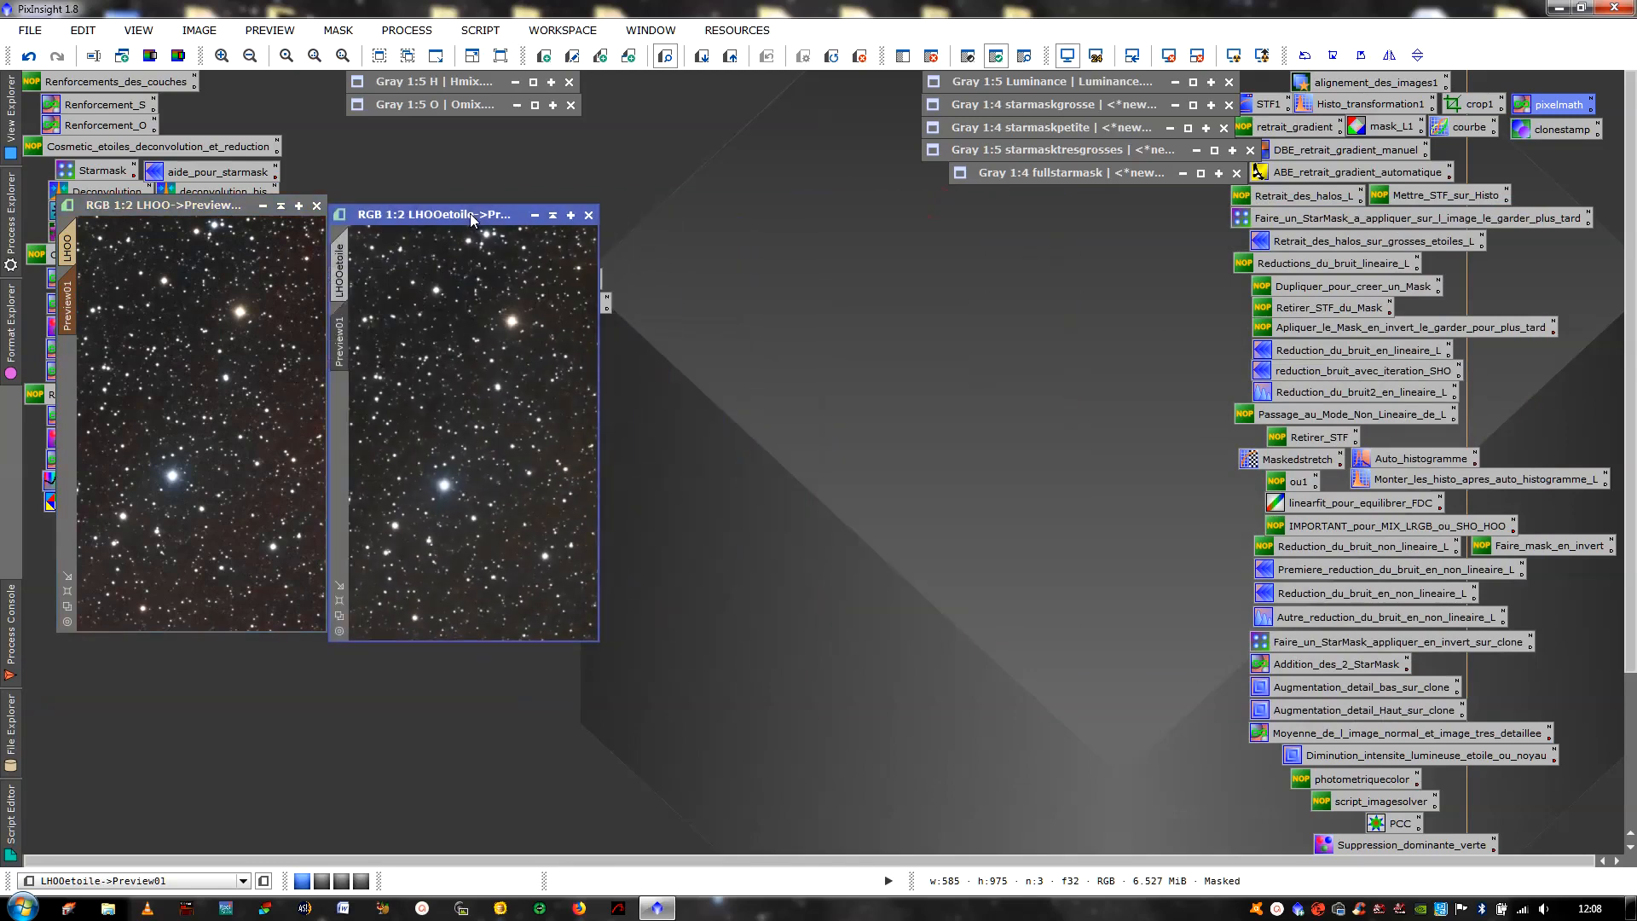
Return LHOO to its full image at 1:4 and delete its preview
{"action": "left_click", "coordinate": [67, 249]}
{"action": "left_click", "coordinate": [67, 591]}
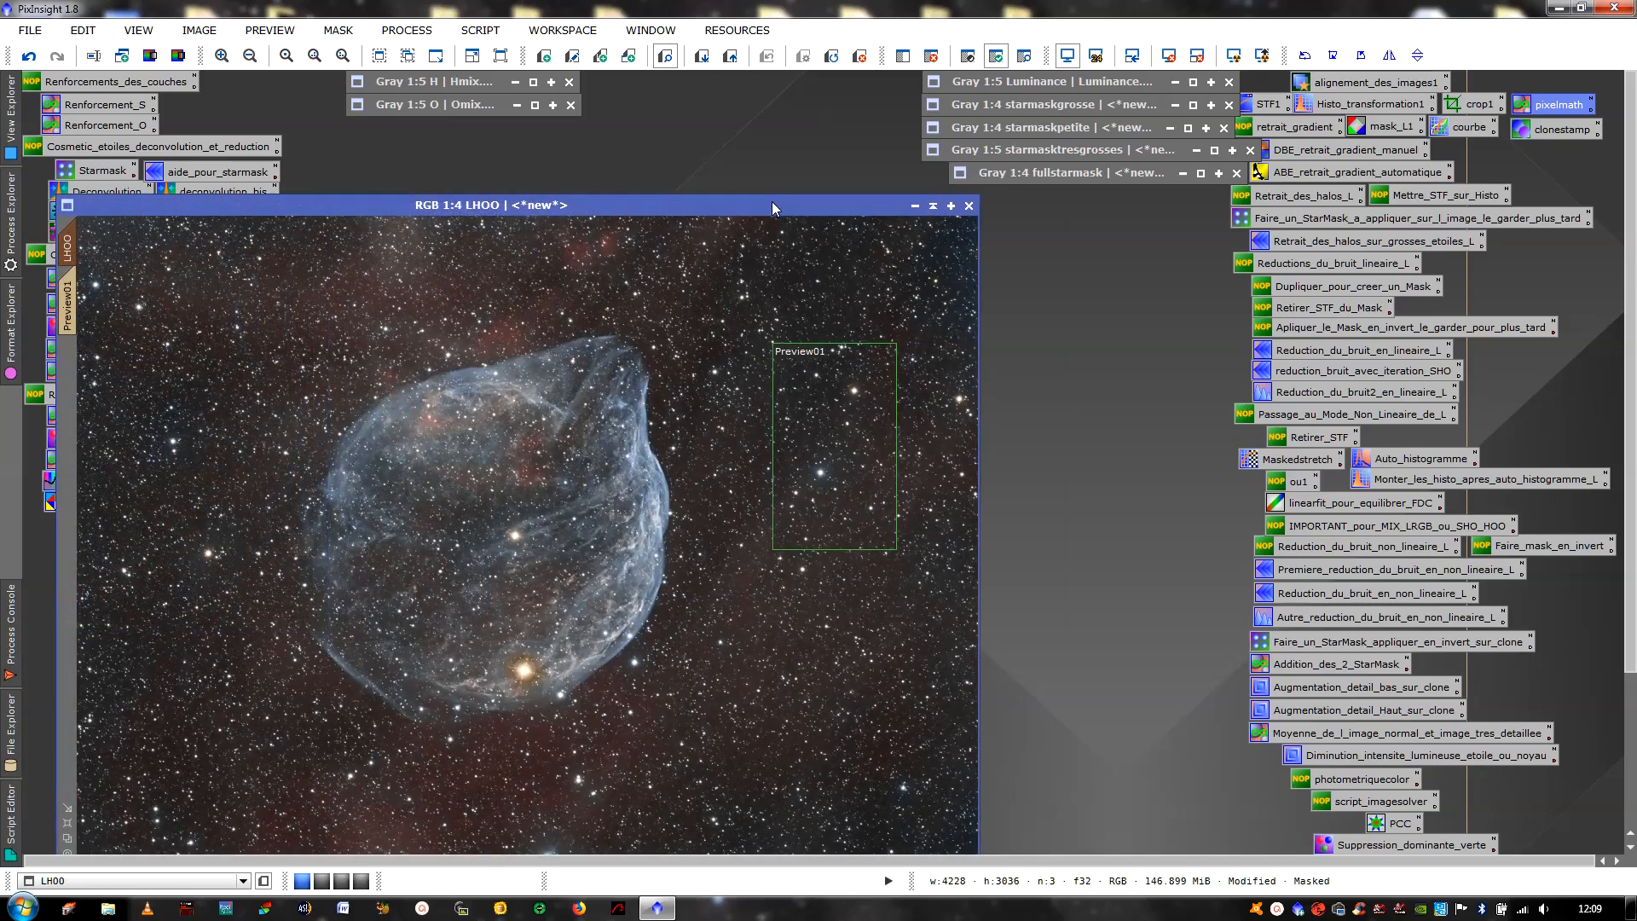
{"action": "left_click_drag", "start_coordinate": [771, 202], "coordinate": [789, 142]}
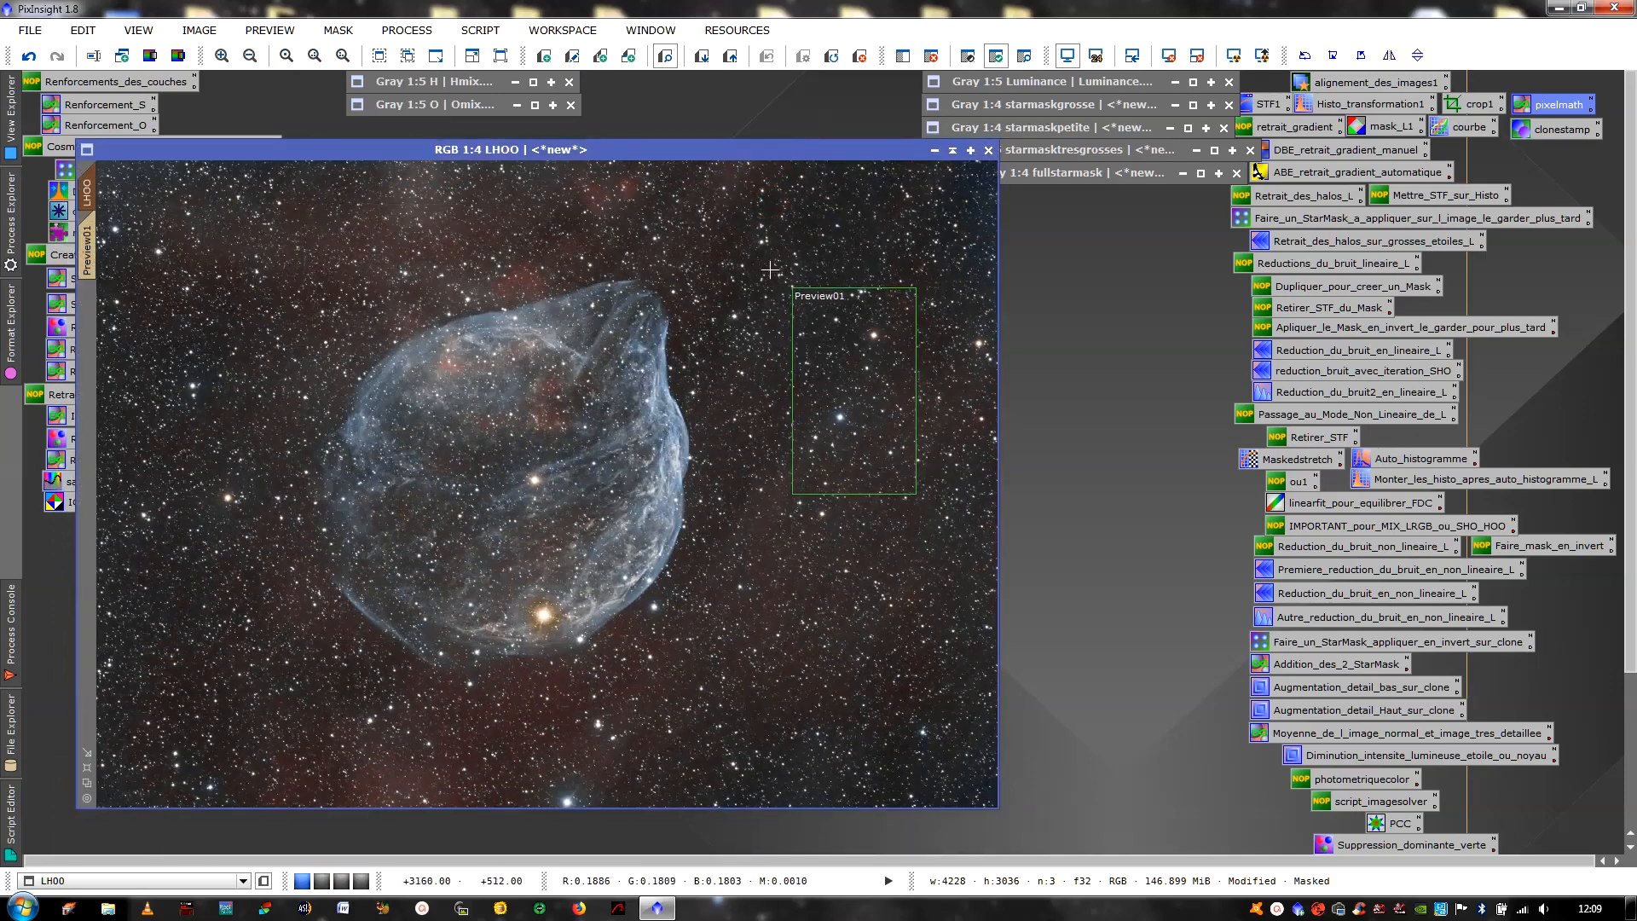
{"action": "left_click", "coordinate": [290, 30]}
{"action": "left_click", "coordinate": [294, 347]}
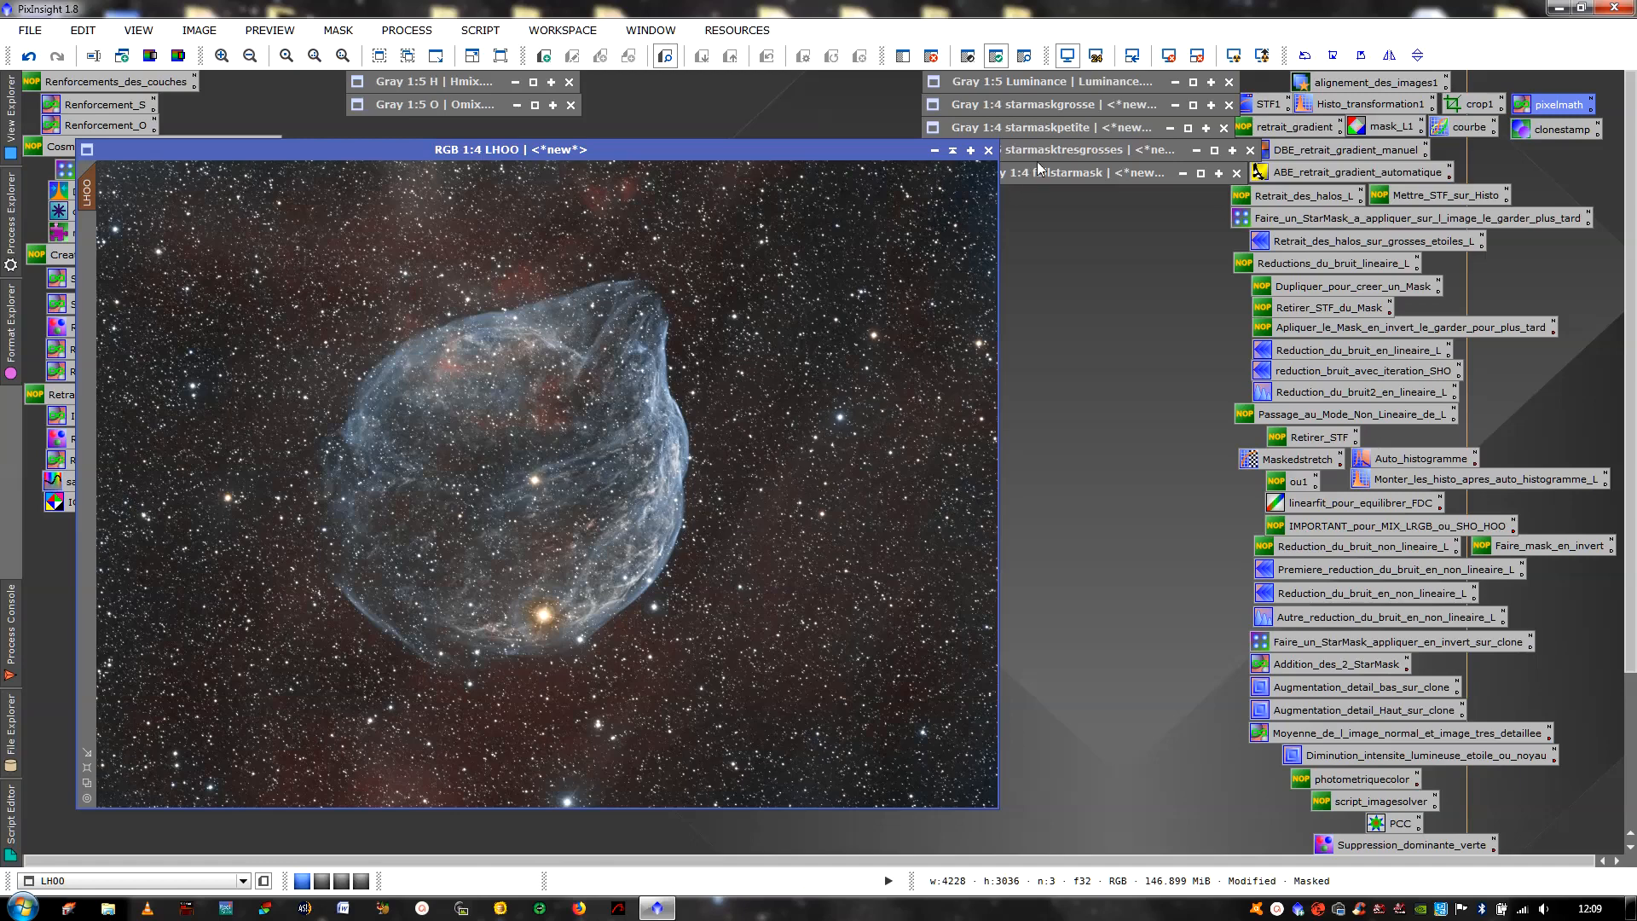
Close LHOO and LHOOetoile without saving them, and reopen the fullstarmask window
{"action": "left_click", "coordinate": [989, 150]}
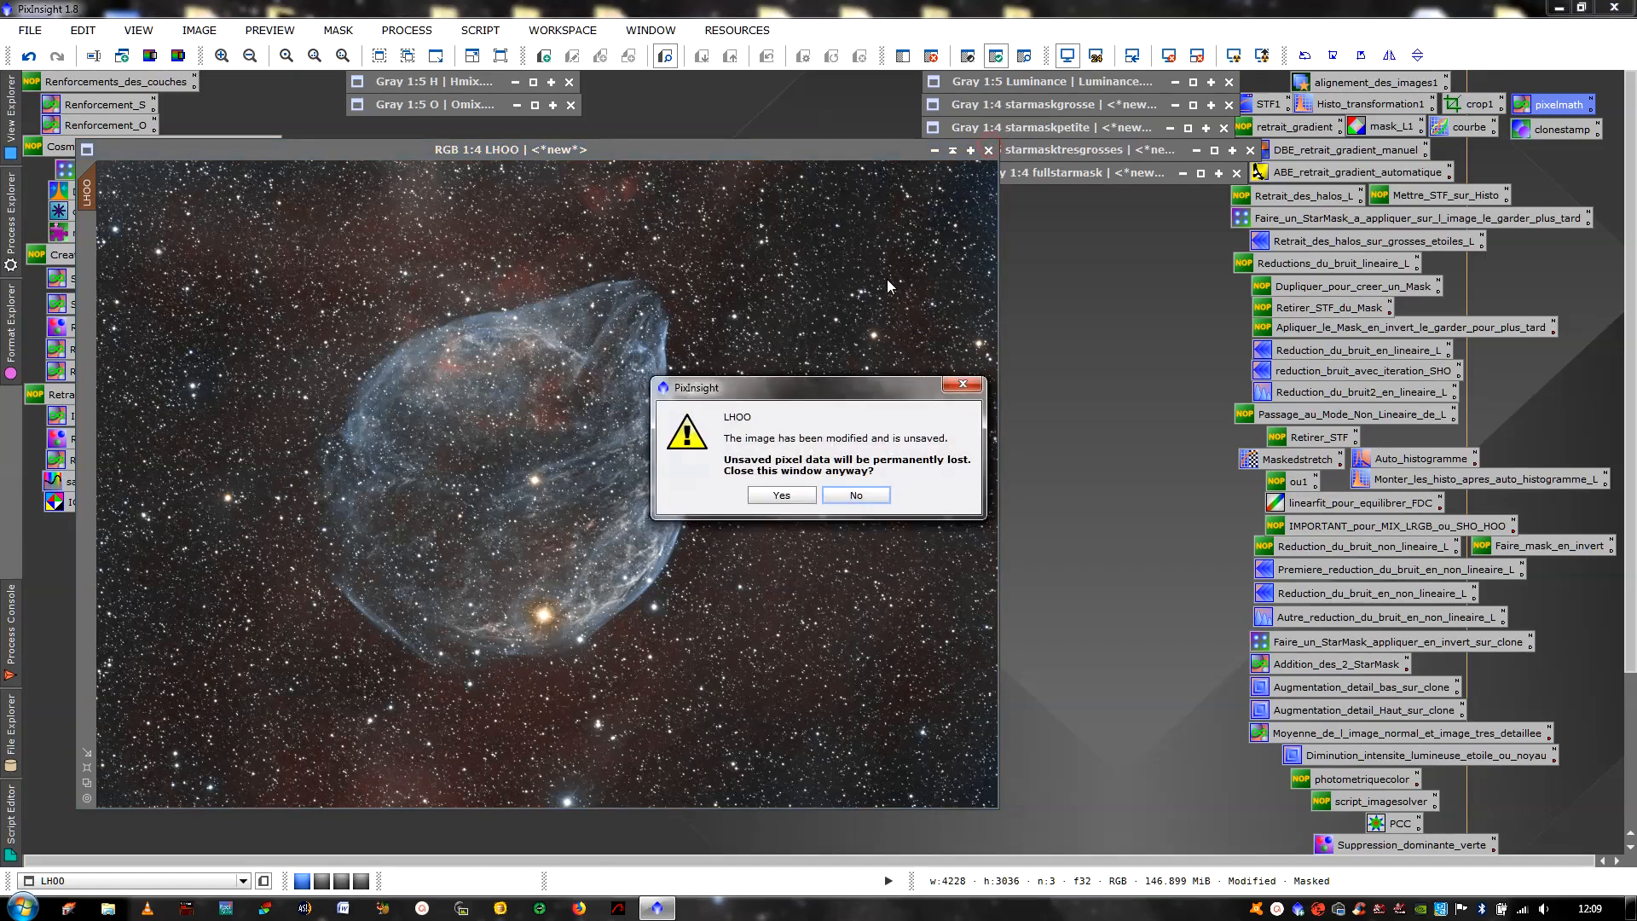
{"action": "left_click", "coordinate": [780, 495]}
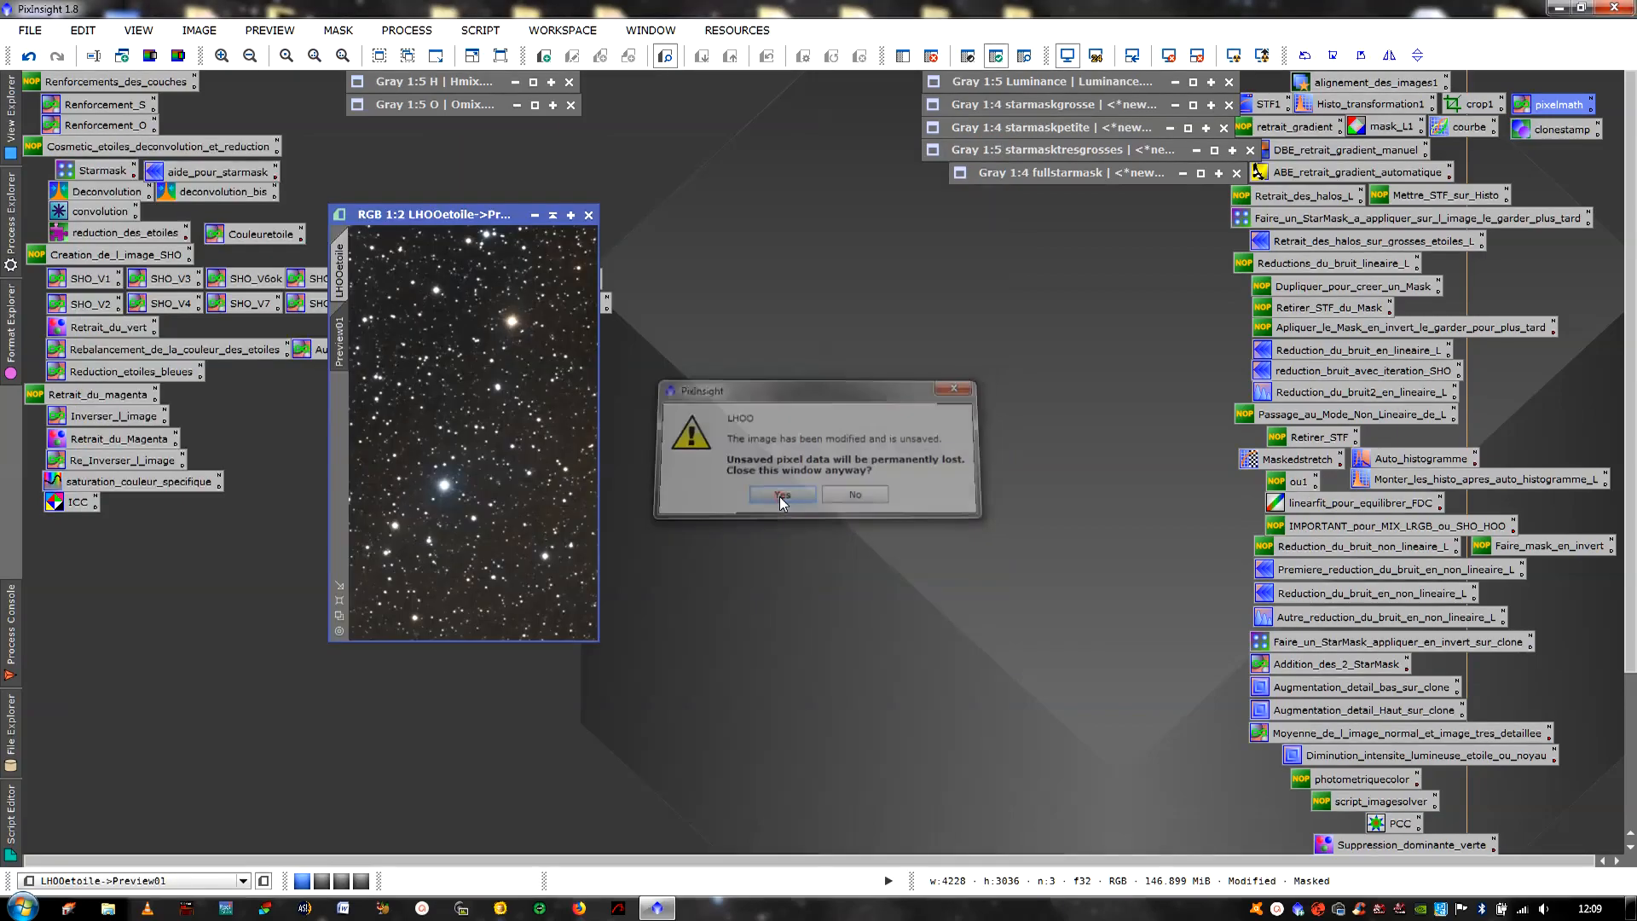
{"action": "left_click", "coordinate": [588, 215]}
{"action": "left_click", "coordinate": [943, 508]}
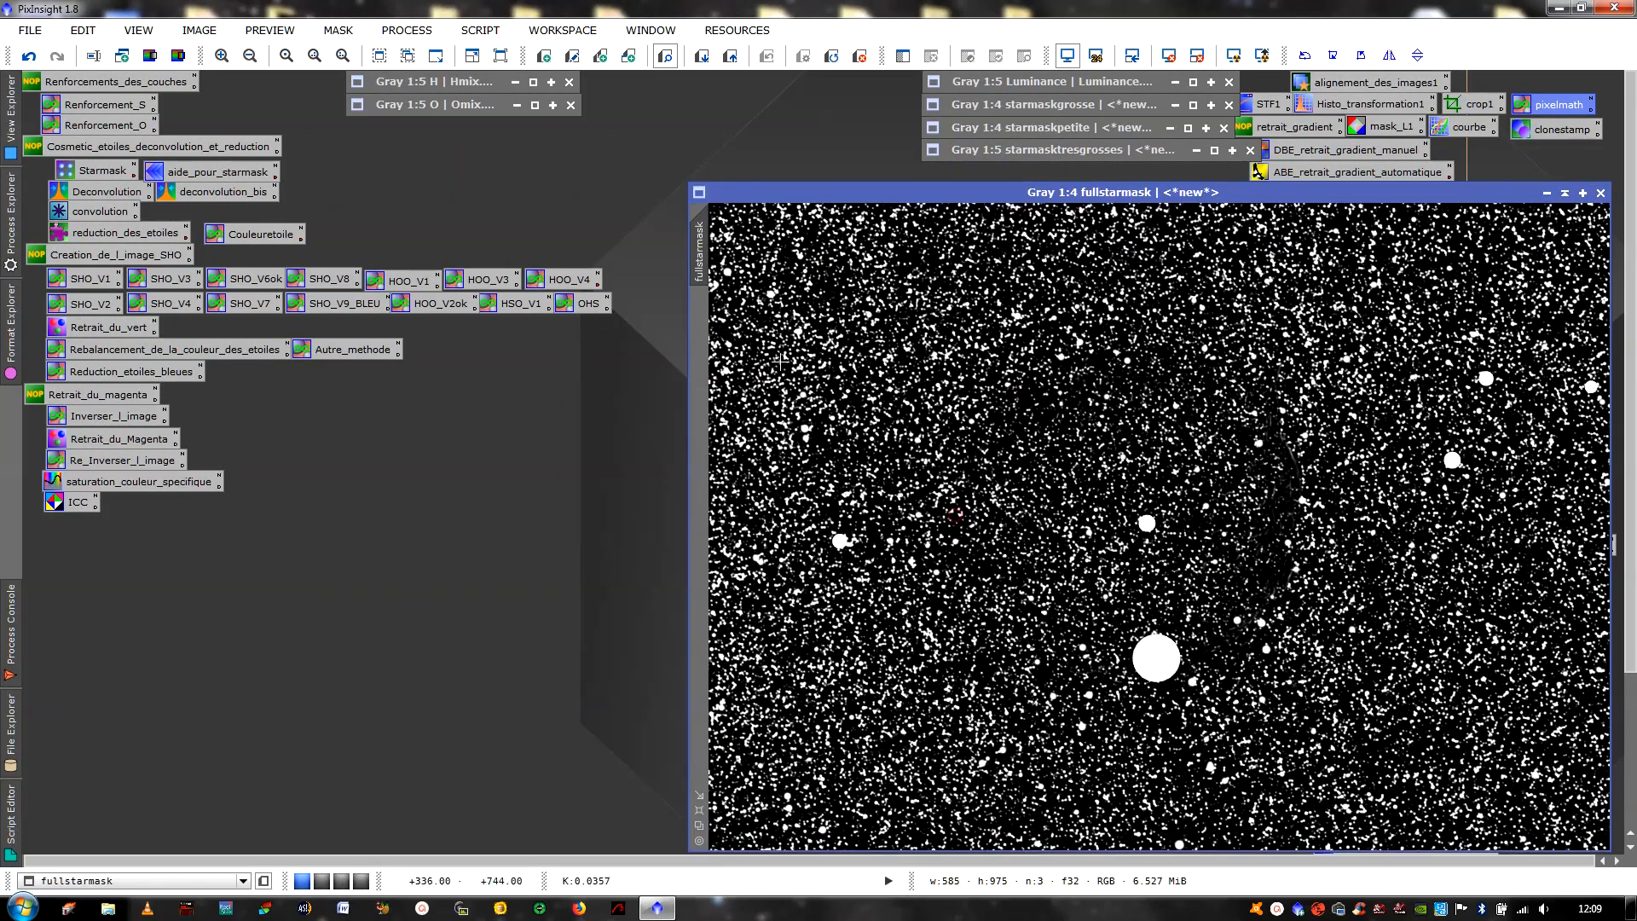
Minimize fullstarmask, load the Couleuretoile settings in PixelMath, and temporarily note the equivalent "= (H*0.5)+(O*0.5)" after the G expression
{"action": "left_click", "coordinate": [1546, 192]}
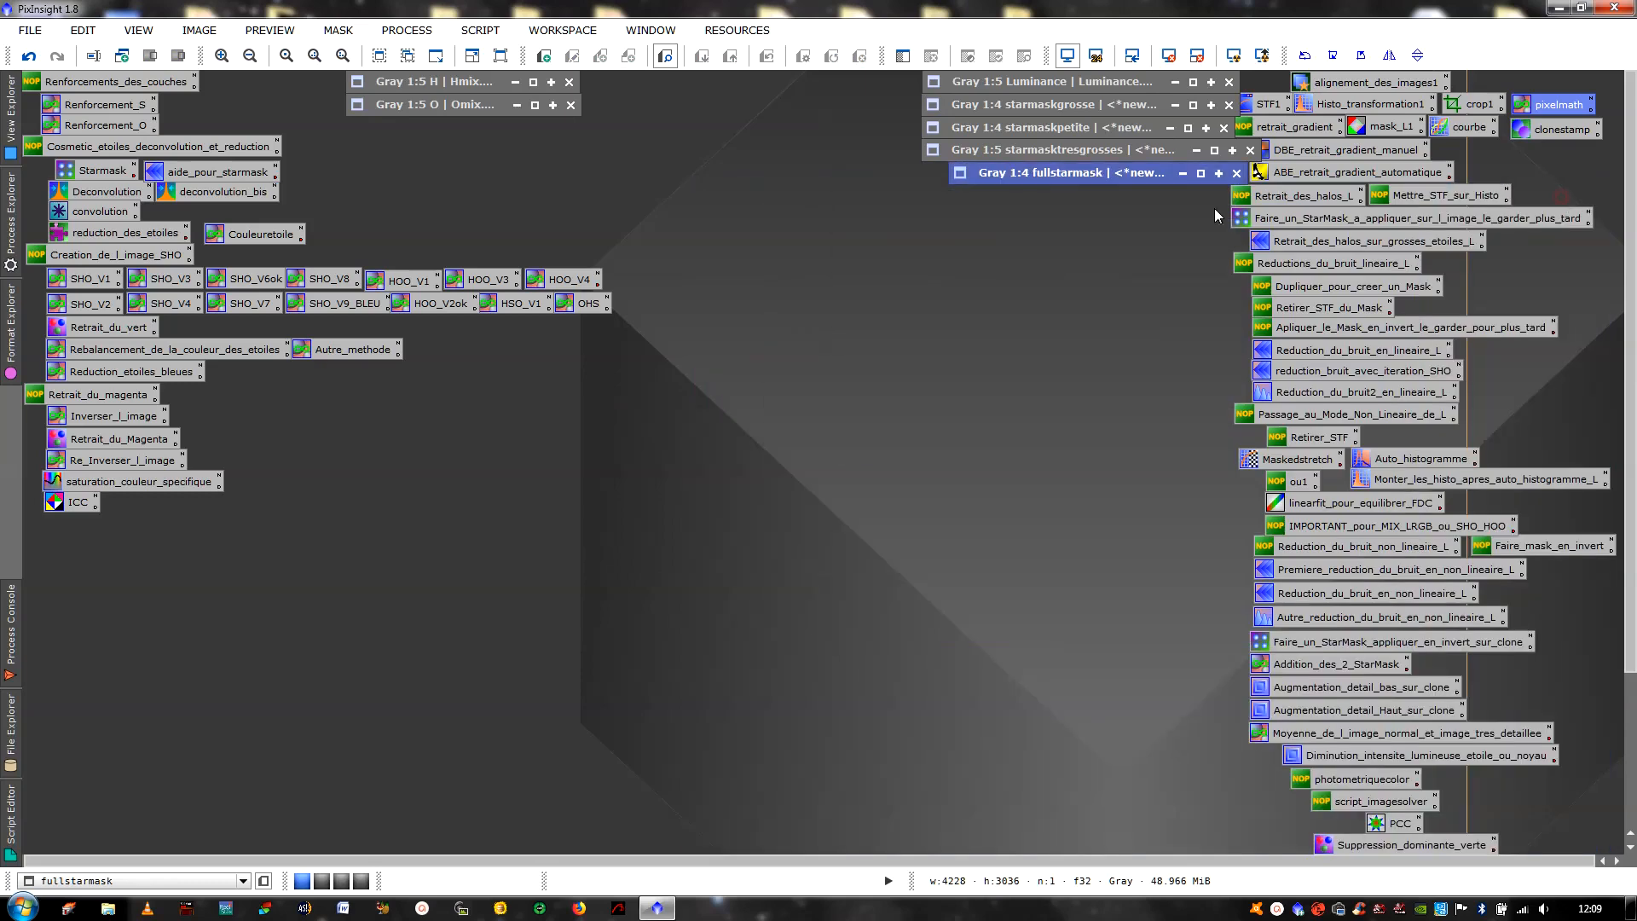
{"action": "double_click", "coordinate": [256, 234]}
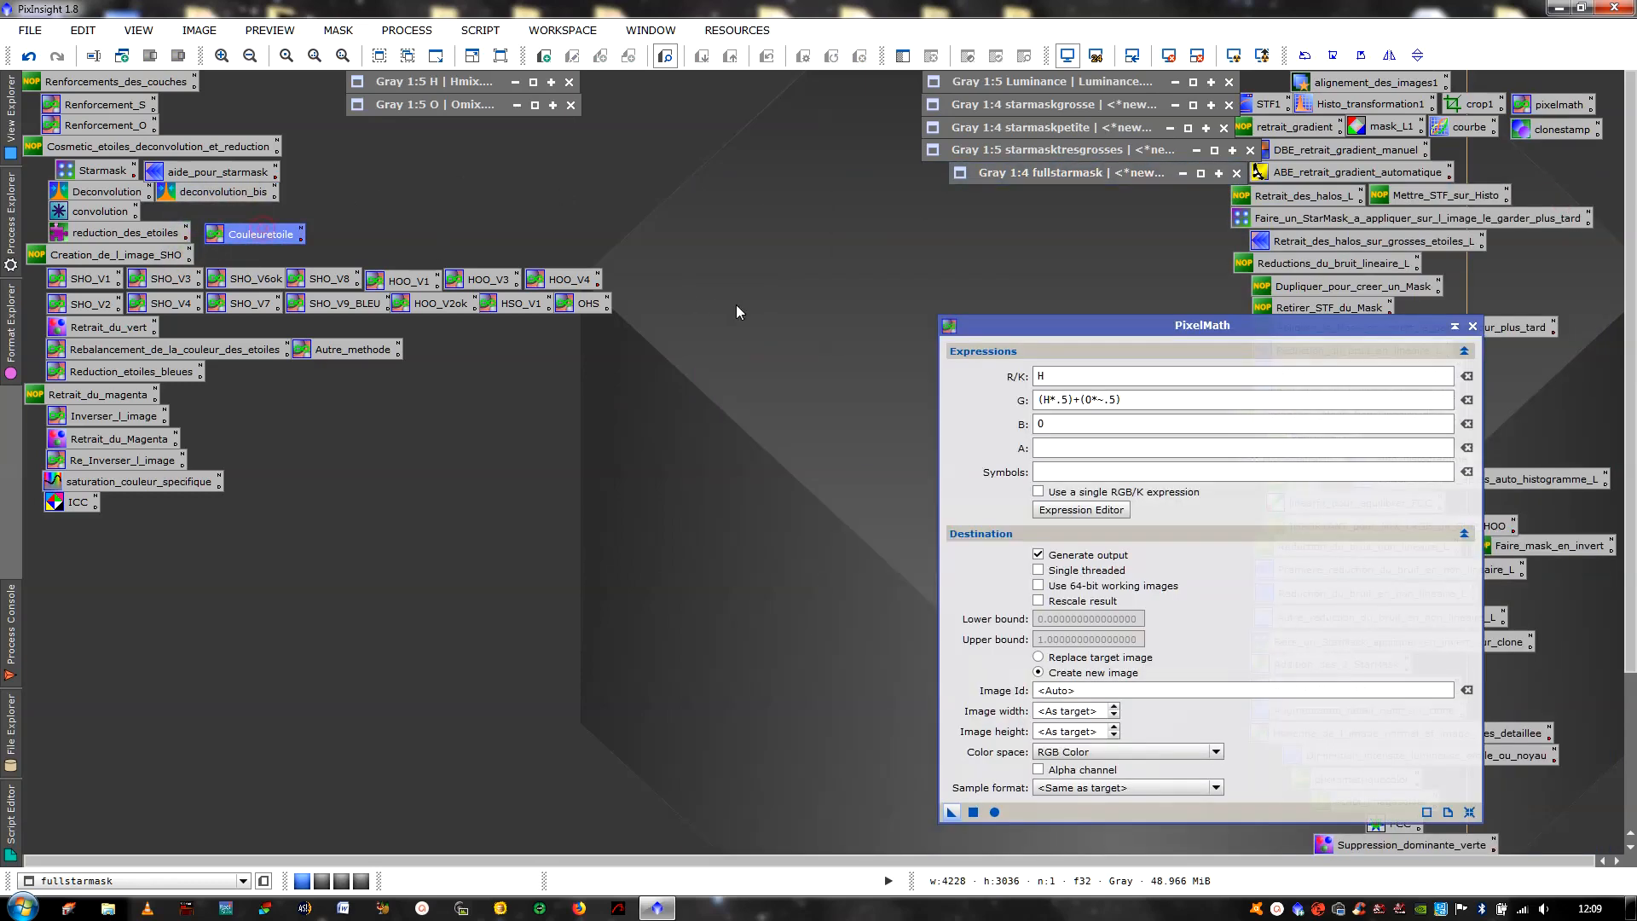
{"action": "left_click_drag", "start_coordinate": [1099, 317], "coordinate": [1181, 243]}
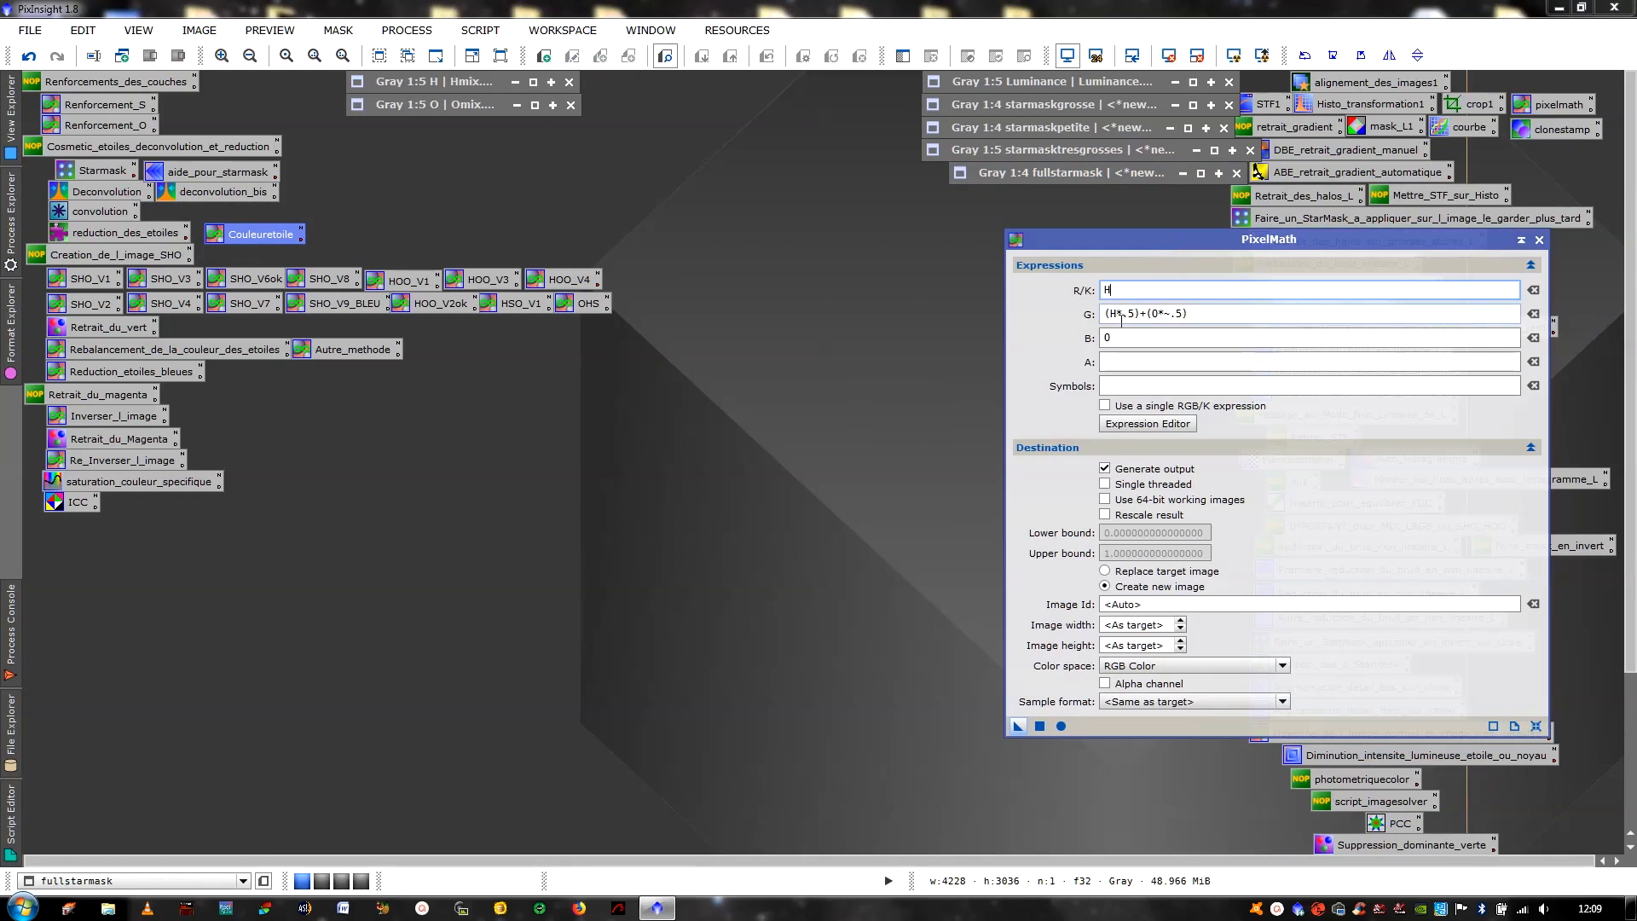
{"action": "left_click", "coordinate": [1185, 315]}
{"action": "left_click", "coordinate": [1195, 314]}
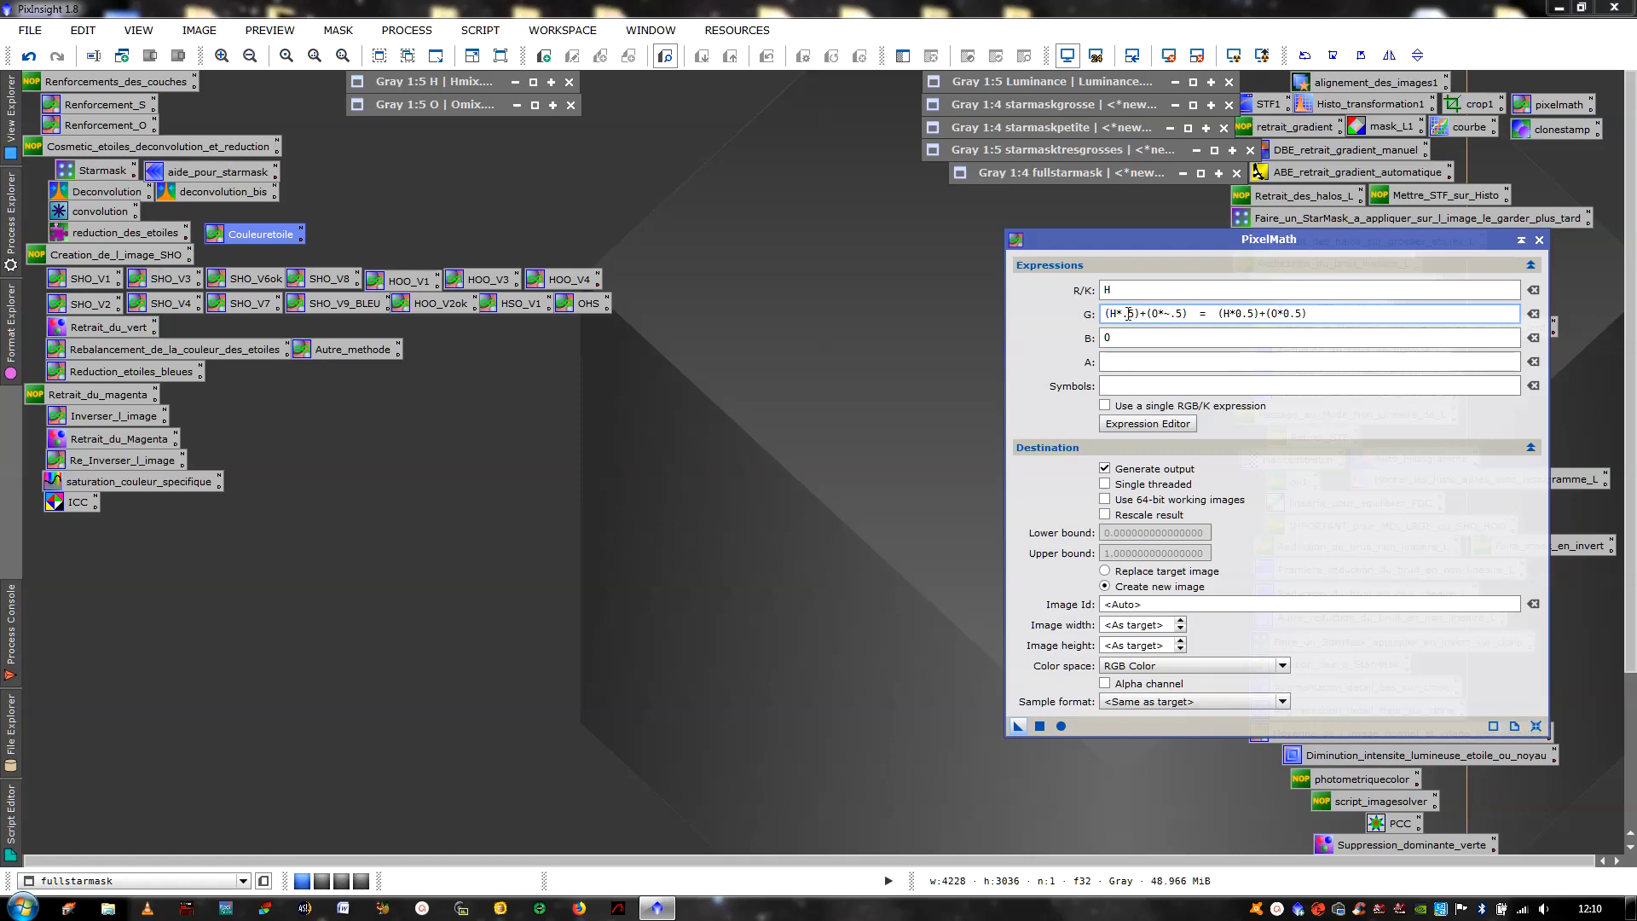
{"action": "left_click_drag", "start_coordinate": [1191, 313], "coordinate": [1329, 315]}
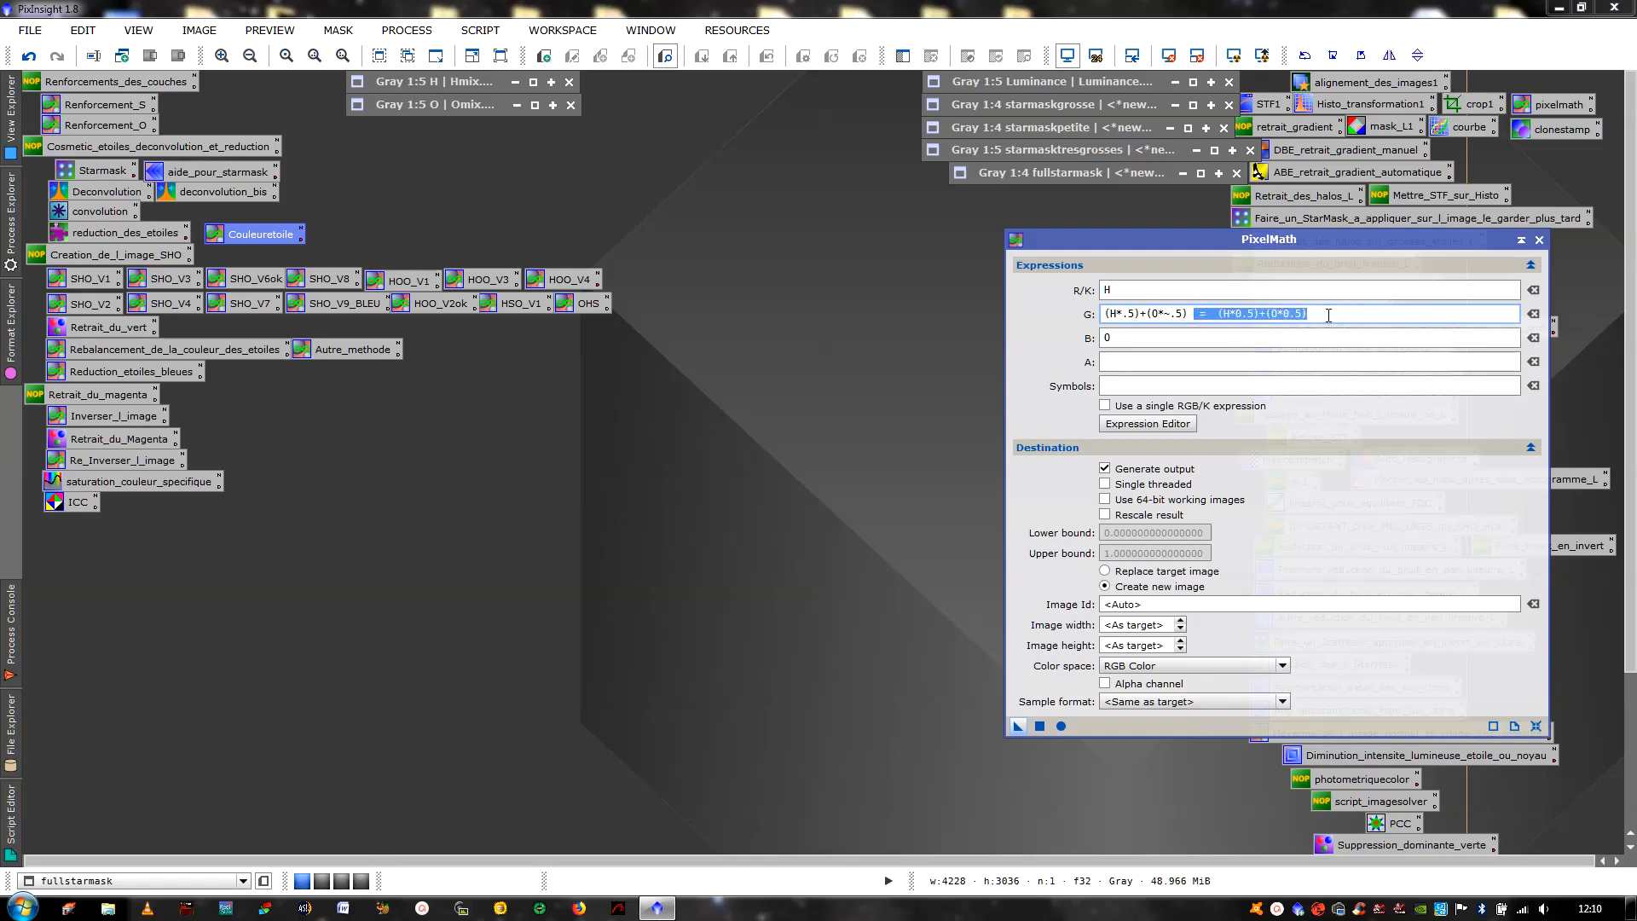
{"action": "key", "text": "Delete"}
Generate a new image with the G expression (H*.7)+(O*~.7), removing the explanatory note typed after it, and place it beside PixelMath
{"action": "left_click", "coordinate": [1135, 313]}
{"action": "key", "text": "BackSpace"}
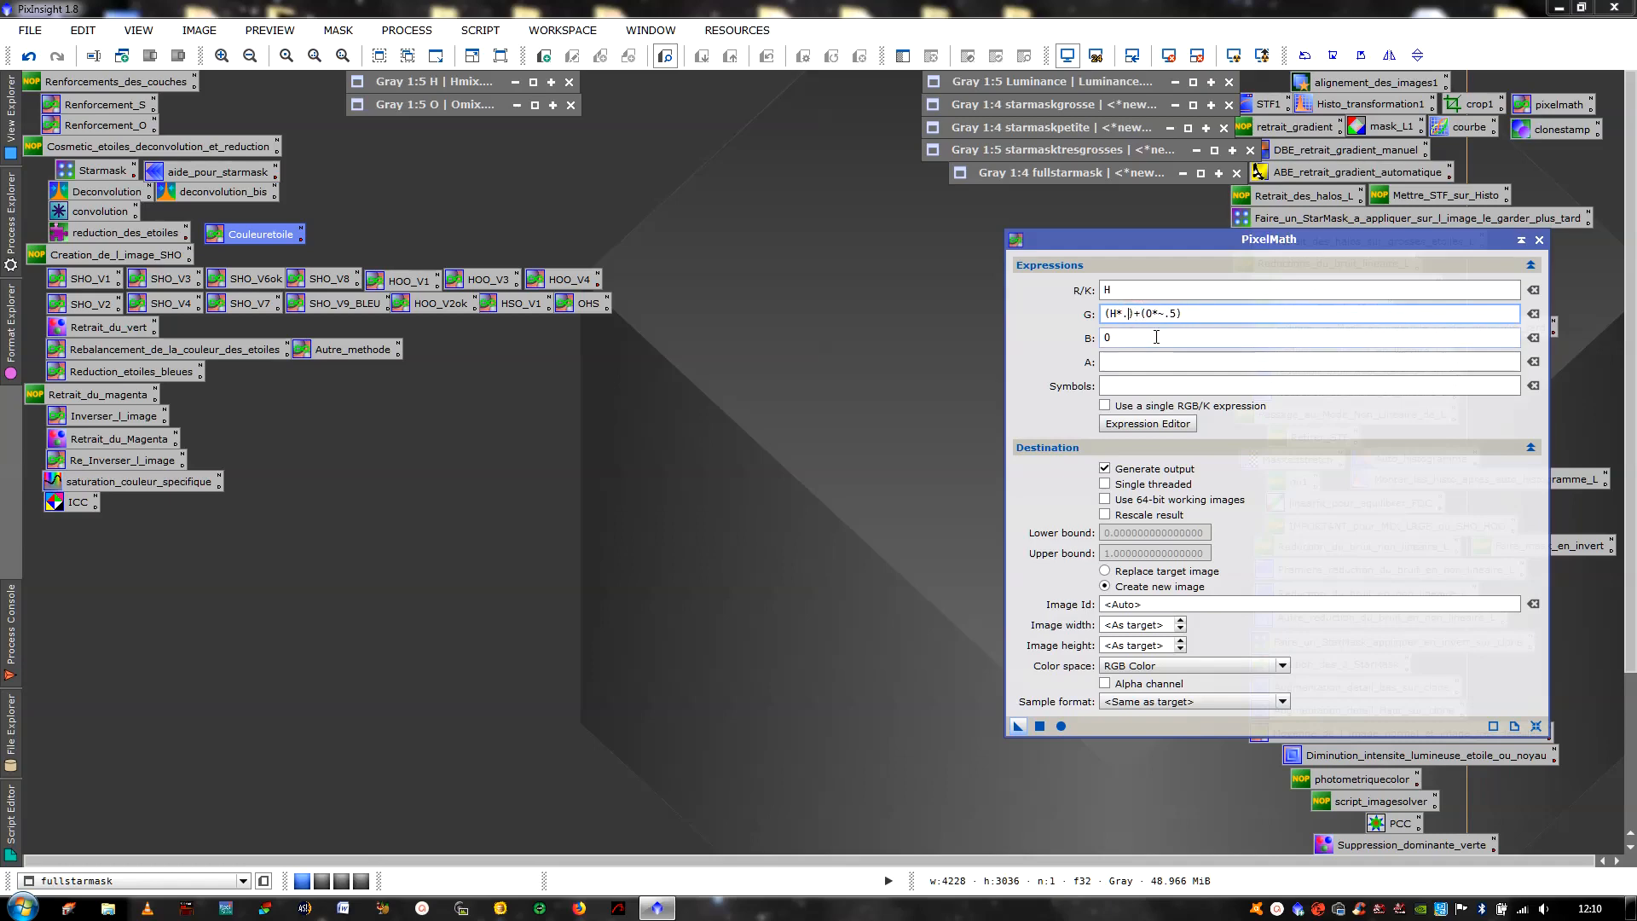
{"action": "type", "text": "7"}
{"action": "left_click", "coordinate": [1181, 314]}
{"action": "key", "text": "BackSpace"}
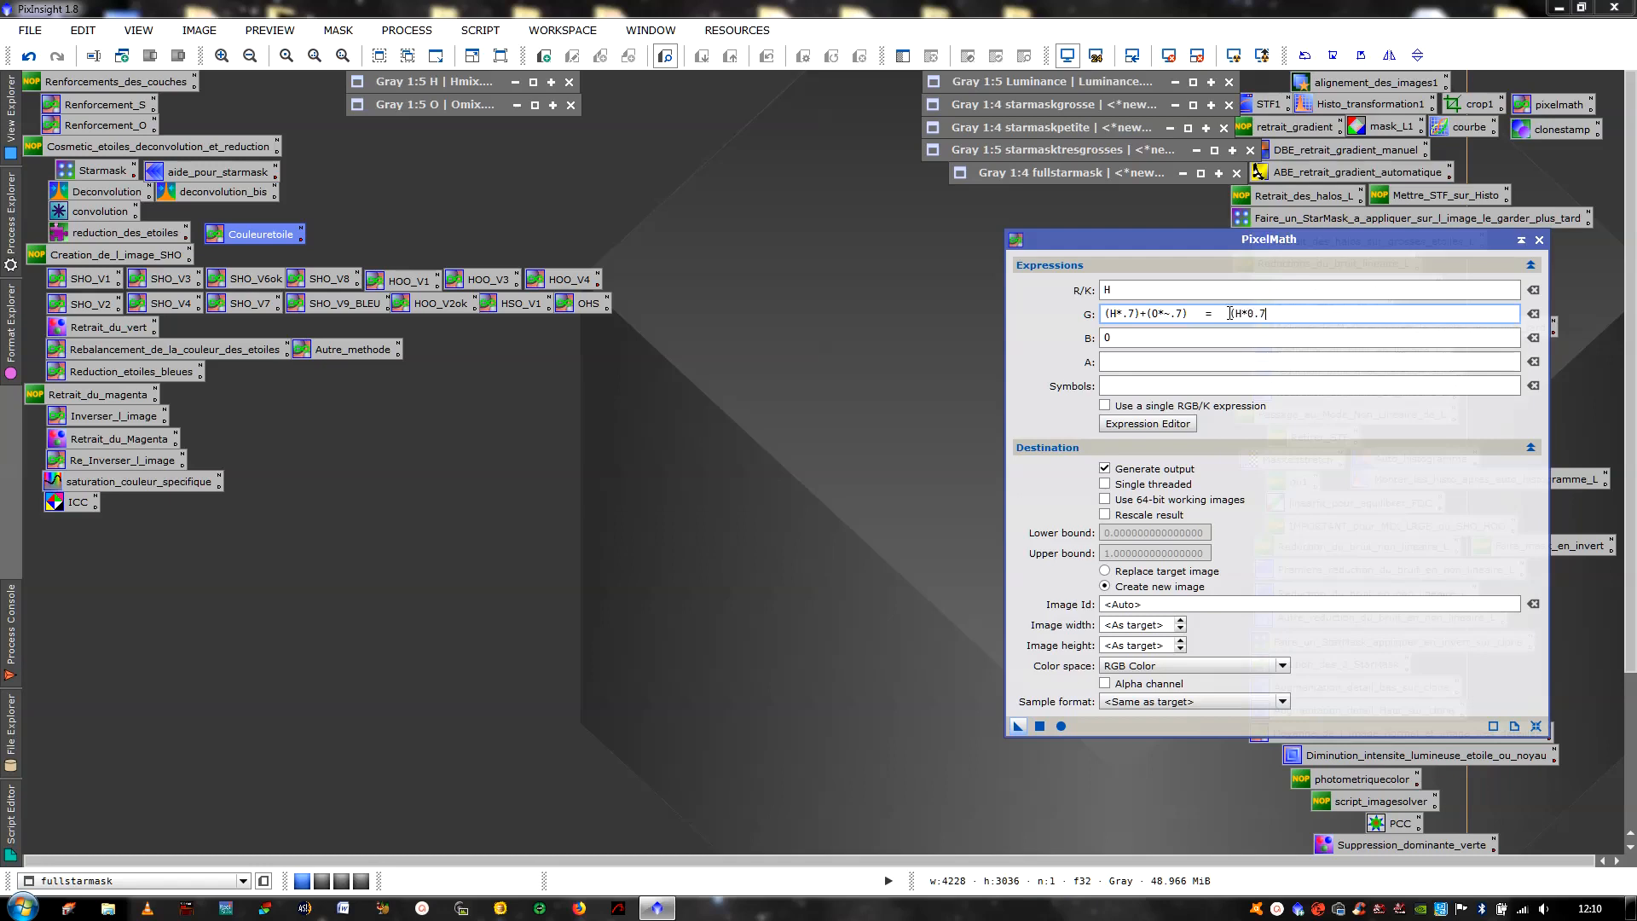
{"action": "type", "text": "+(0*0.3"}
{"action": "left_click_drag", "start_coordinate": [1202, 313], "coordinate": [1353, 313]}
{"action": "key", "text": "BackSpace"}
{"action": "left_click", "coordinate": [1039, 726]}
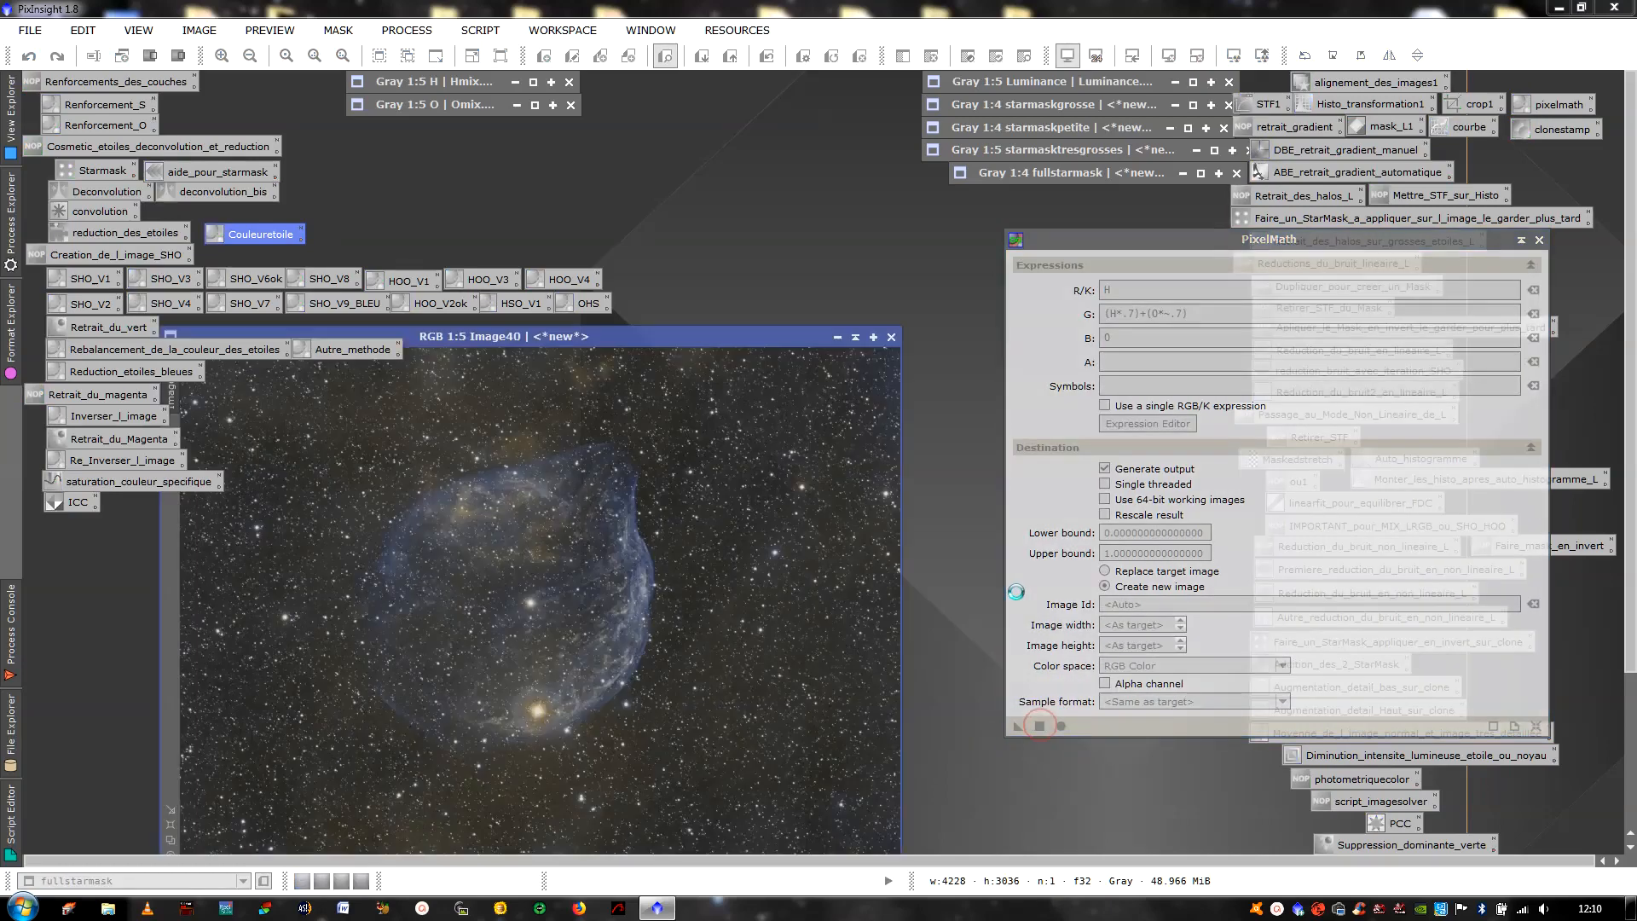
{"action": "left_click_drag", "start_coordinate": [798, 341], "coordinate": [704, 217]}
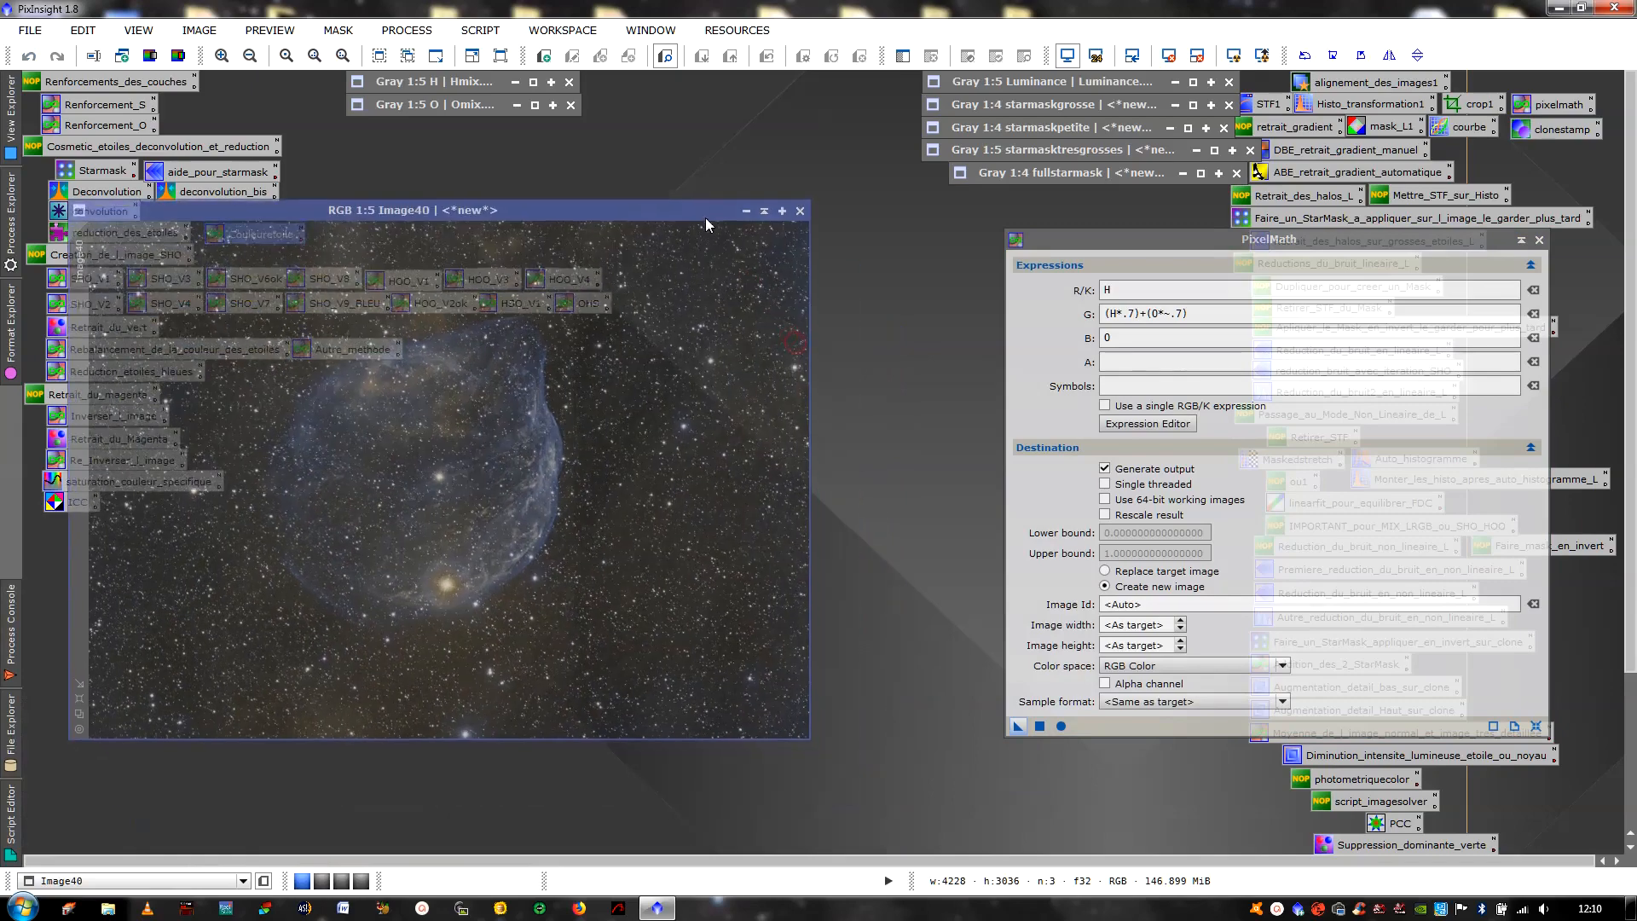
Set the G expression to (H*.7)+(O*.3), generate another new image, and place it beside the previous result for comparison
{"action": "left_click", "coordinate": [1203, 314]}
{"action": "key", "text": "Left"}
{"action": "key", "text": "BackSpace"}
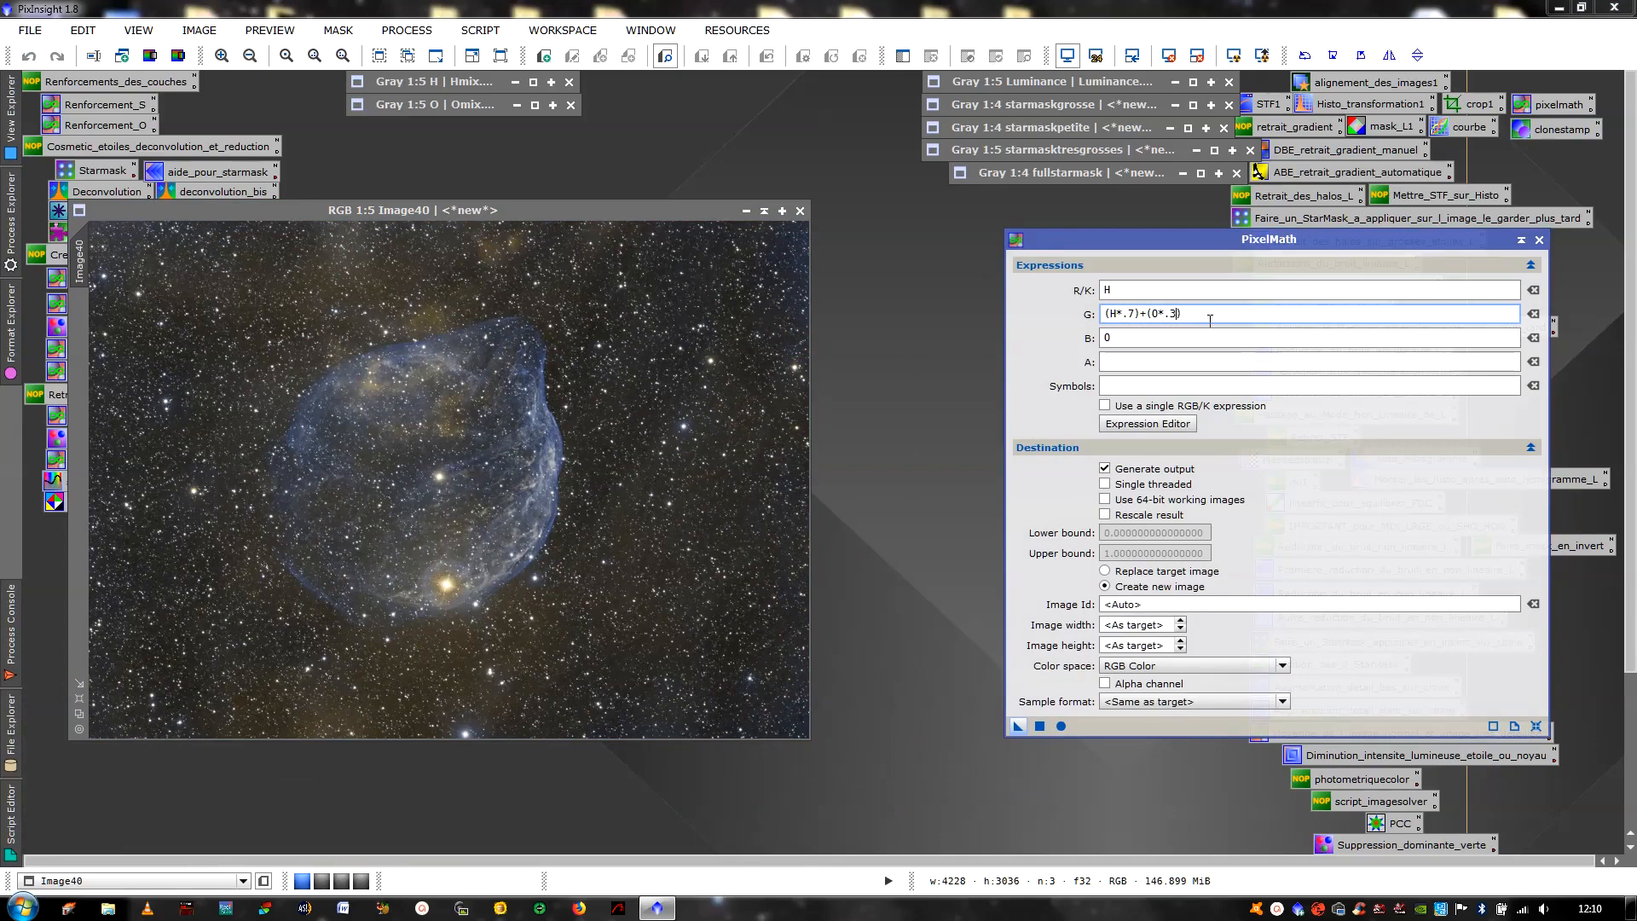
{"action": "left_click", "coordinate": [1044, 726]}
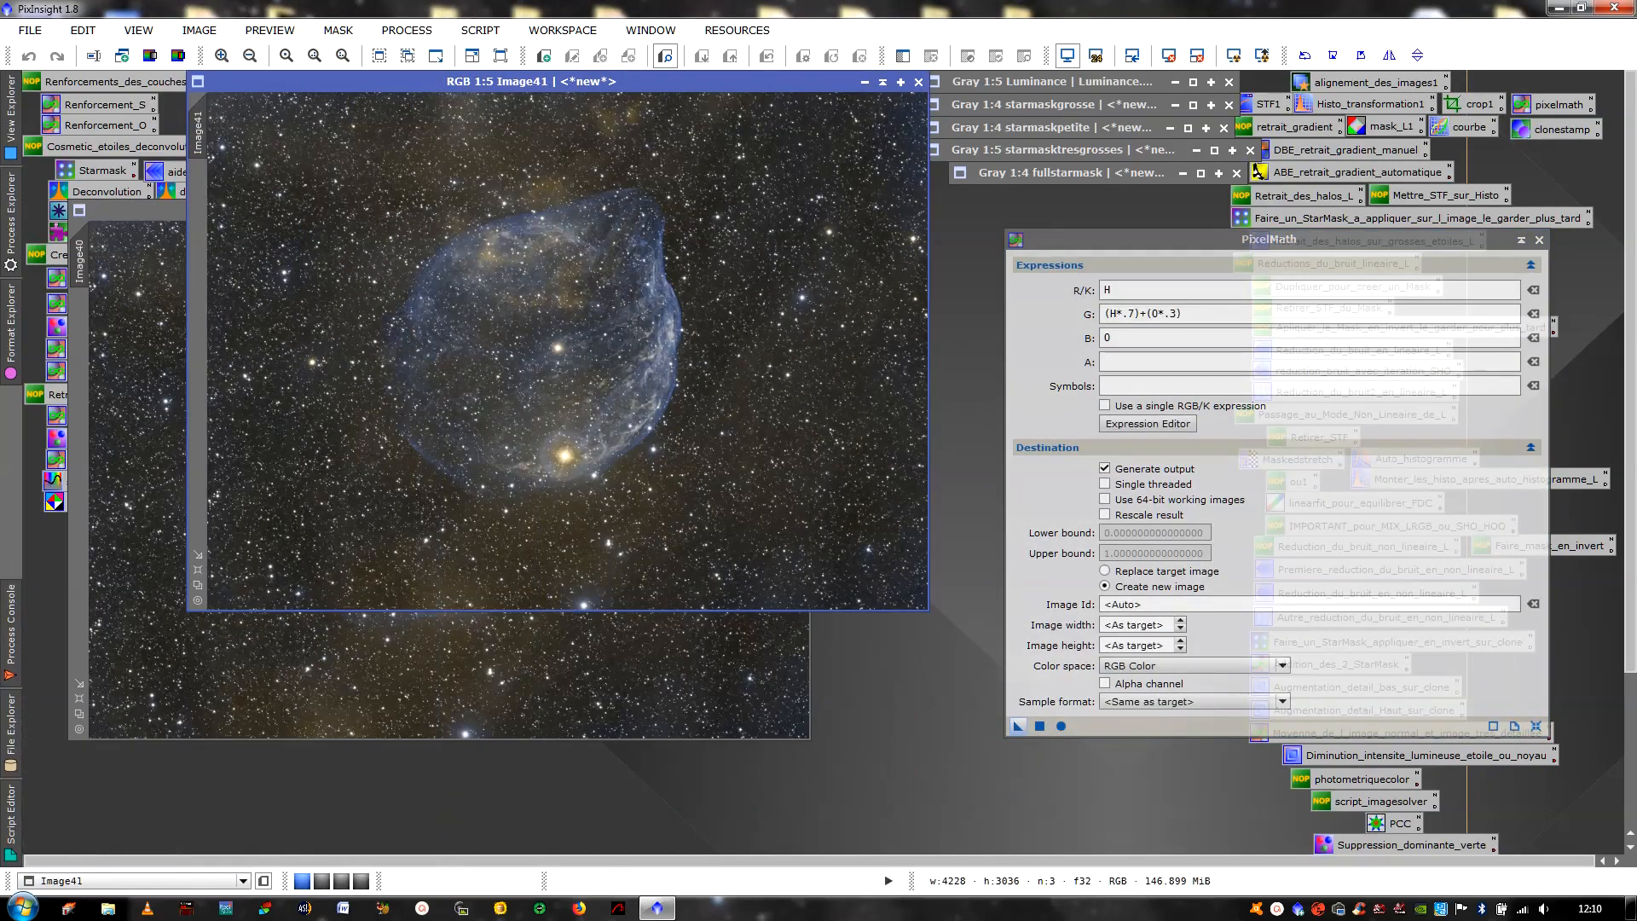
{"action": "left_click_drag", "start_coordinate": [759, 83], "coordinate": [1138, 213]}
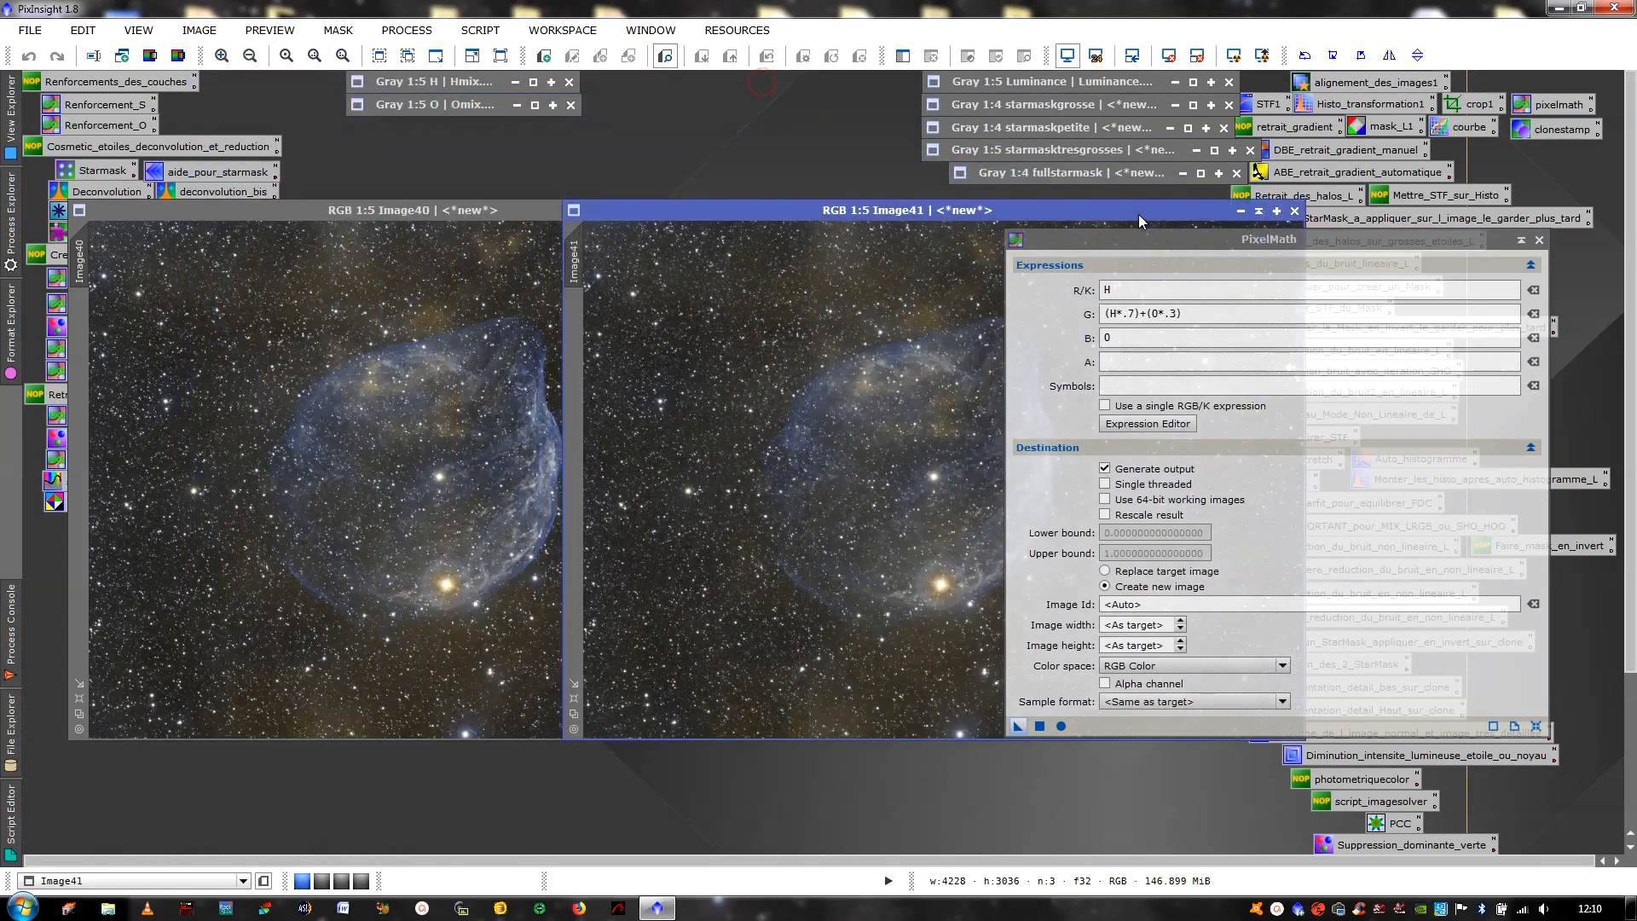
Close both .7 mix images and minimize the fullstarmask window
{"action": "left_click", "coordinate": [1295, 212]}
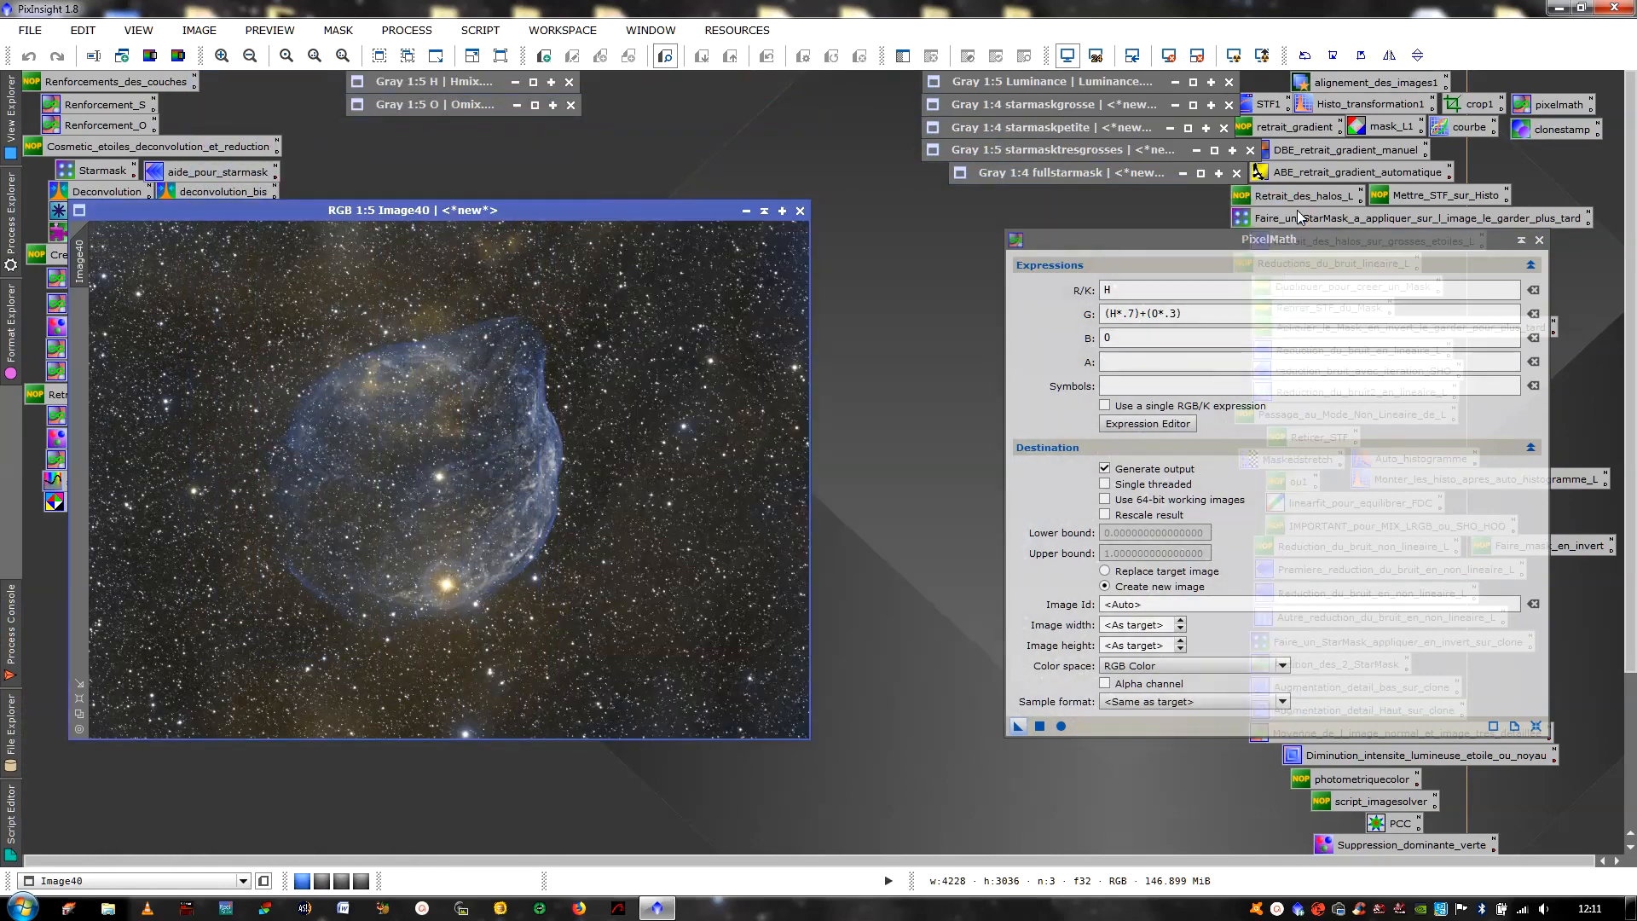
{"action": "left_click", "coordinate": [800, 211]}
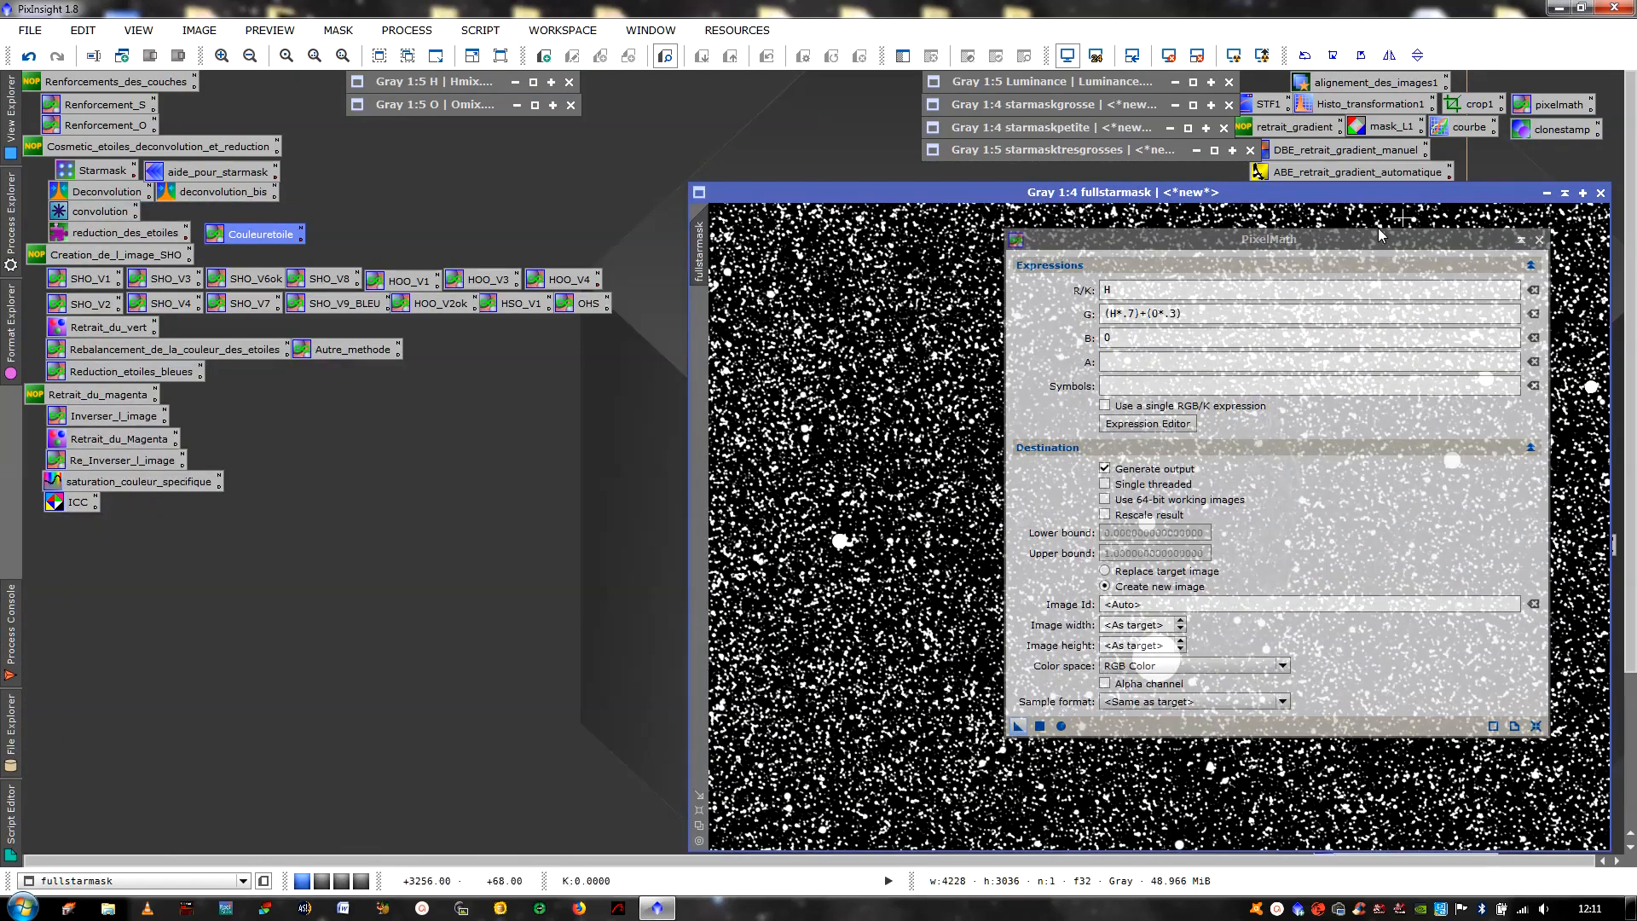
{"action": "left_click", "coordinate": [1566, 196]}
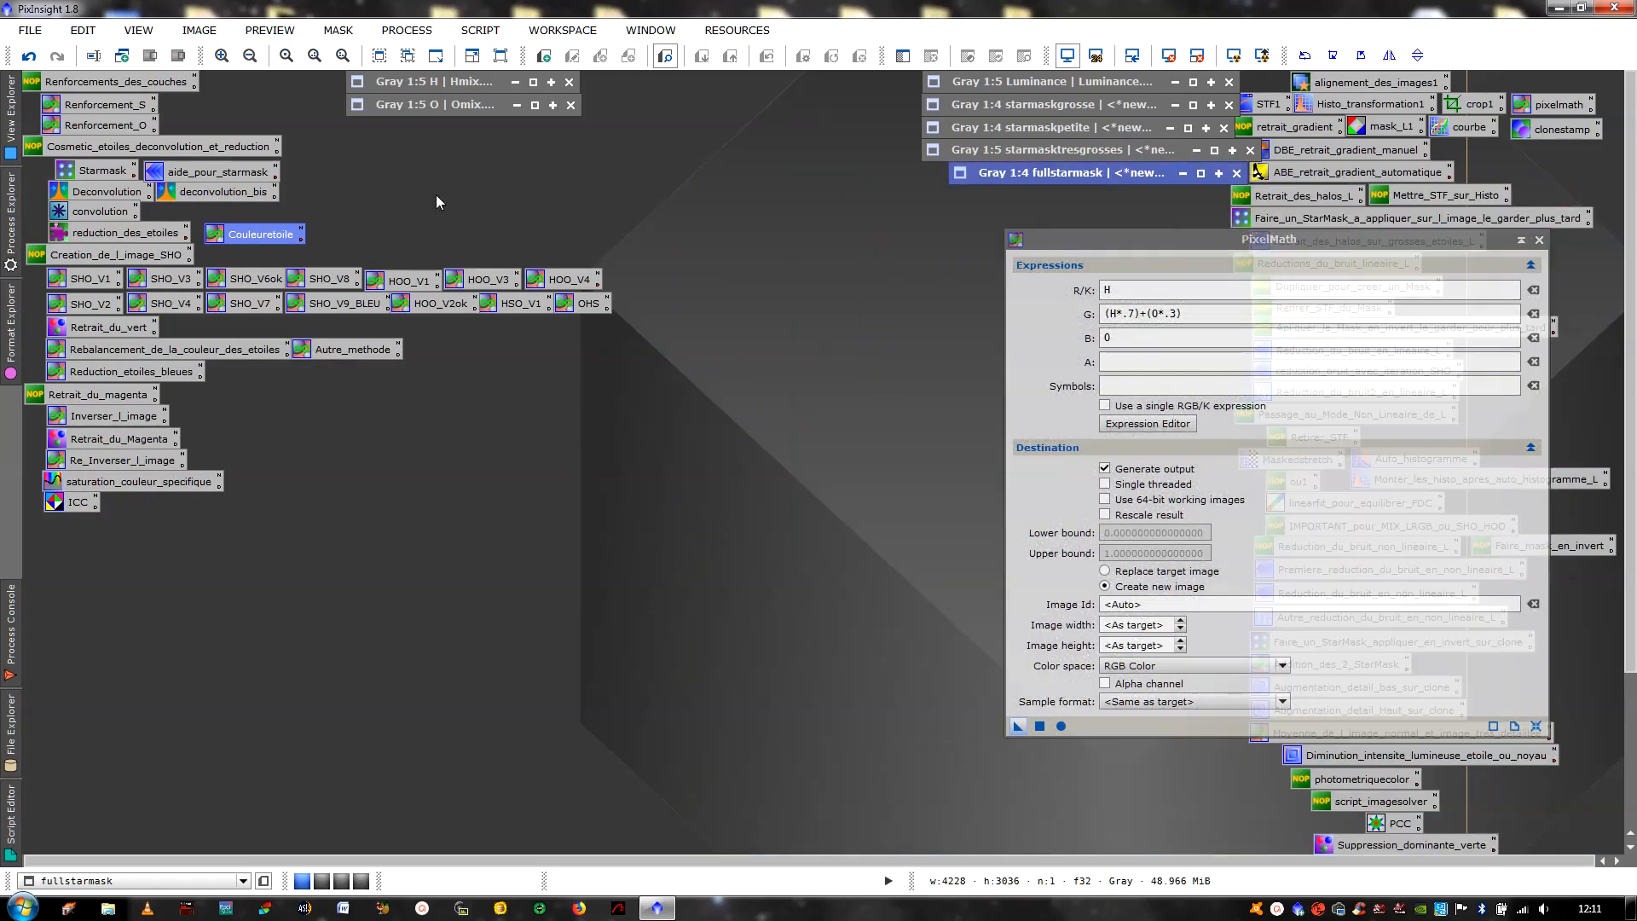
Reload the Couleuretoile settings, change the G expression to (H*.9)+(O*~.9), and generate a new image
{"action": "double_click", "coordinate": [277, 234]}
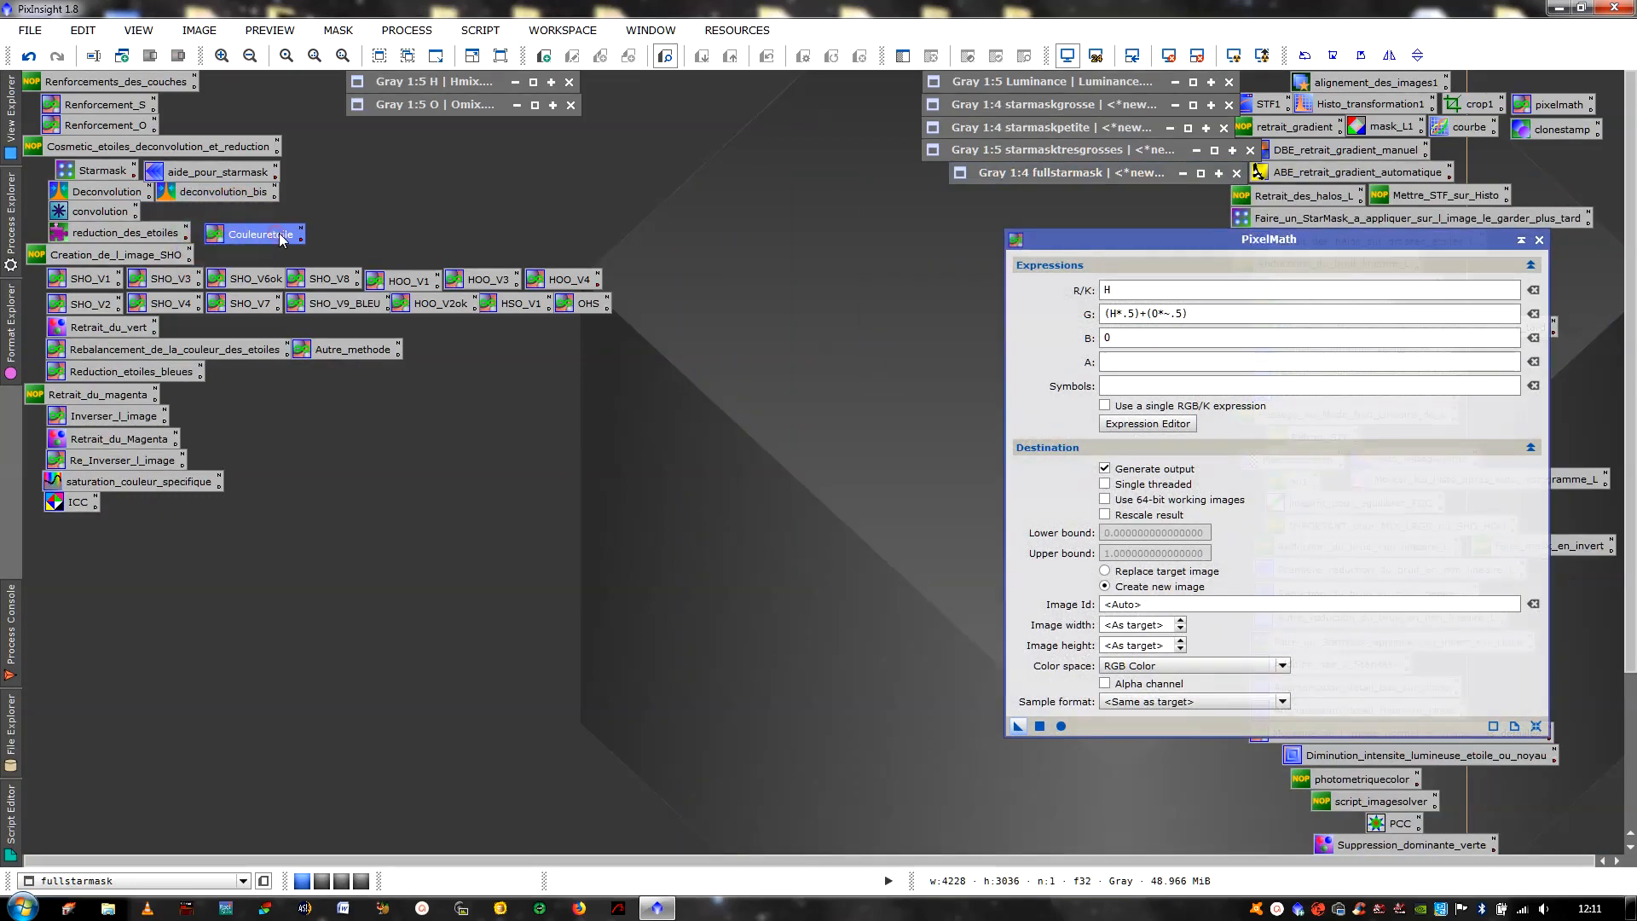
{"action": "left_click", "coordinate": [1134, 313]}
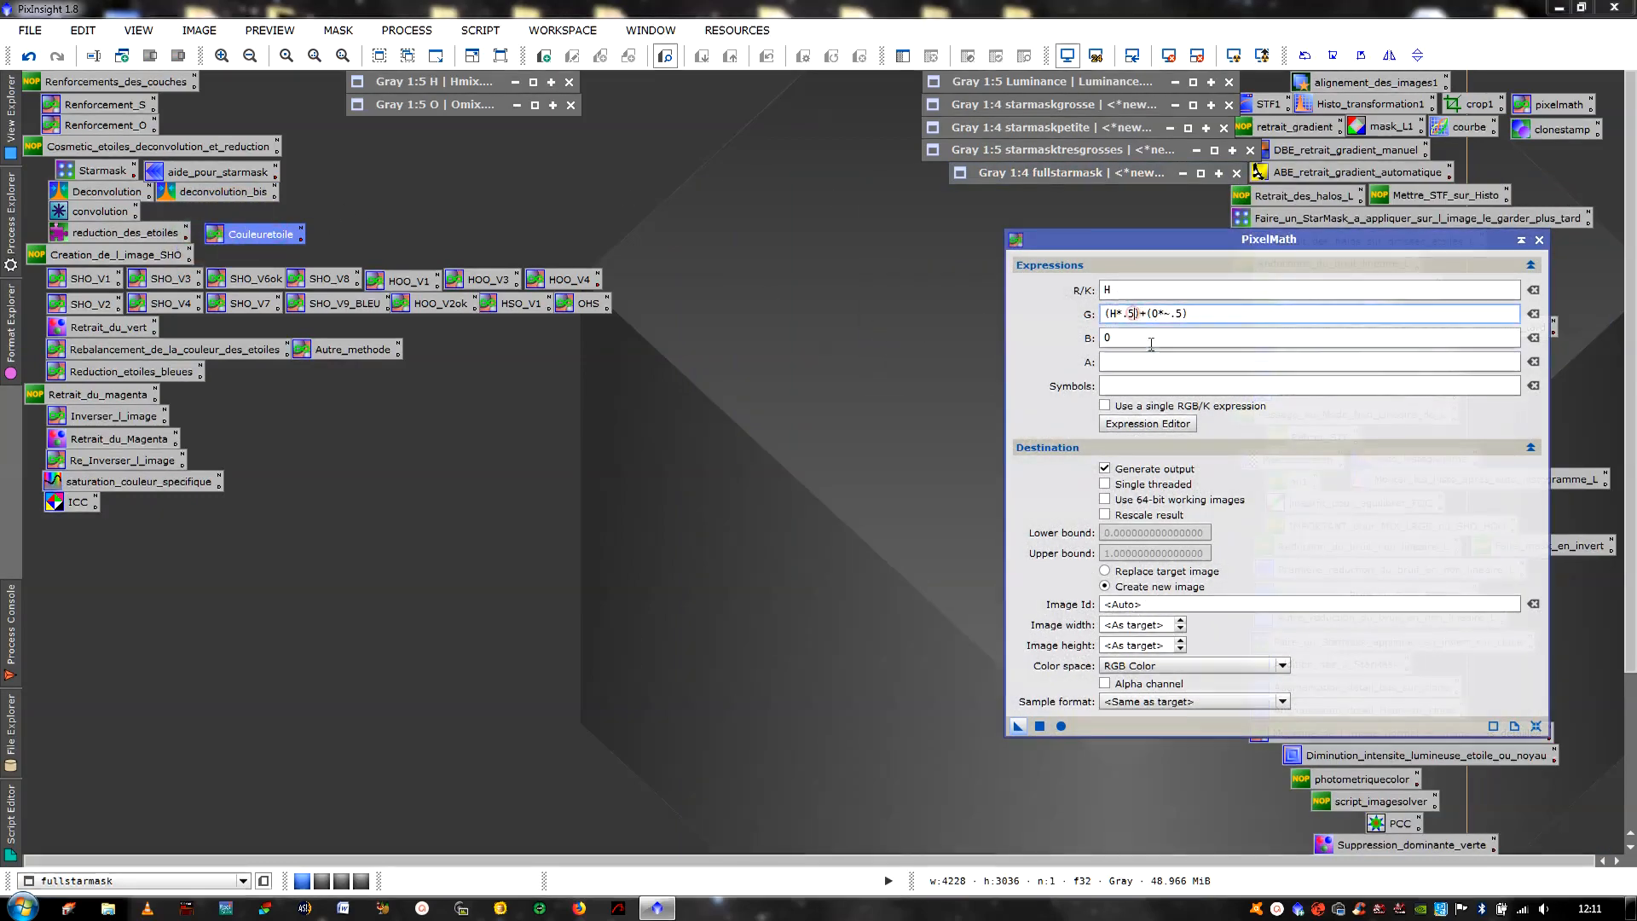
{"action": "key", "text": "BackSpace"}
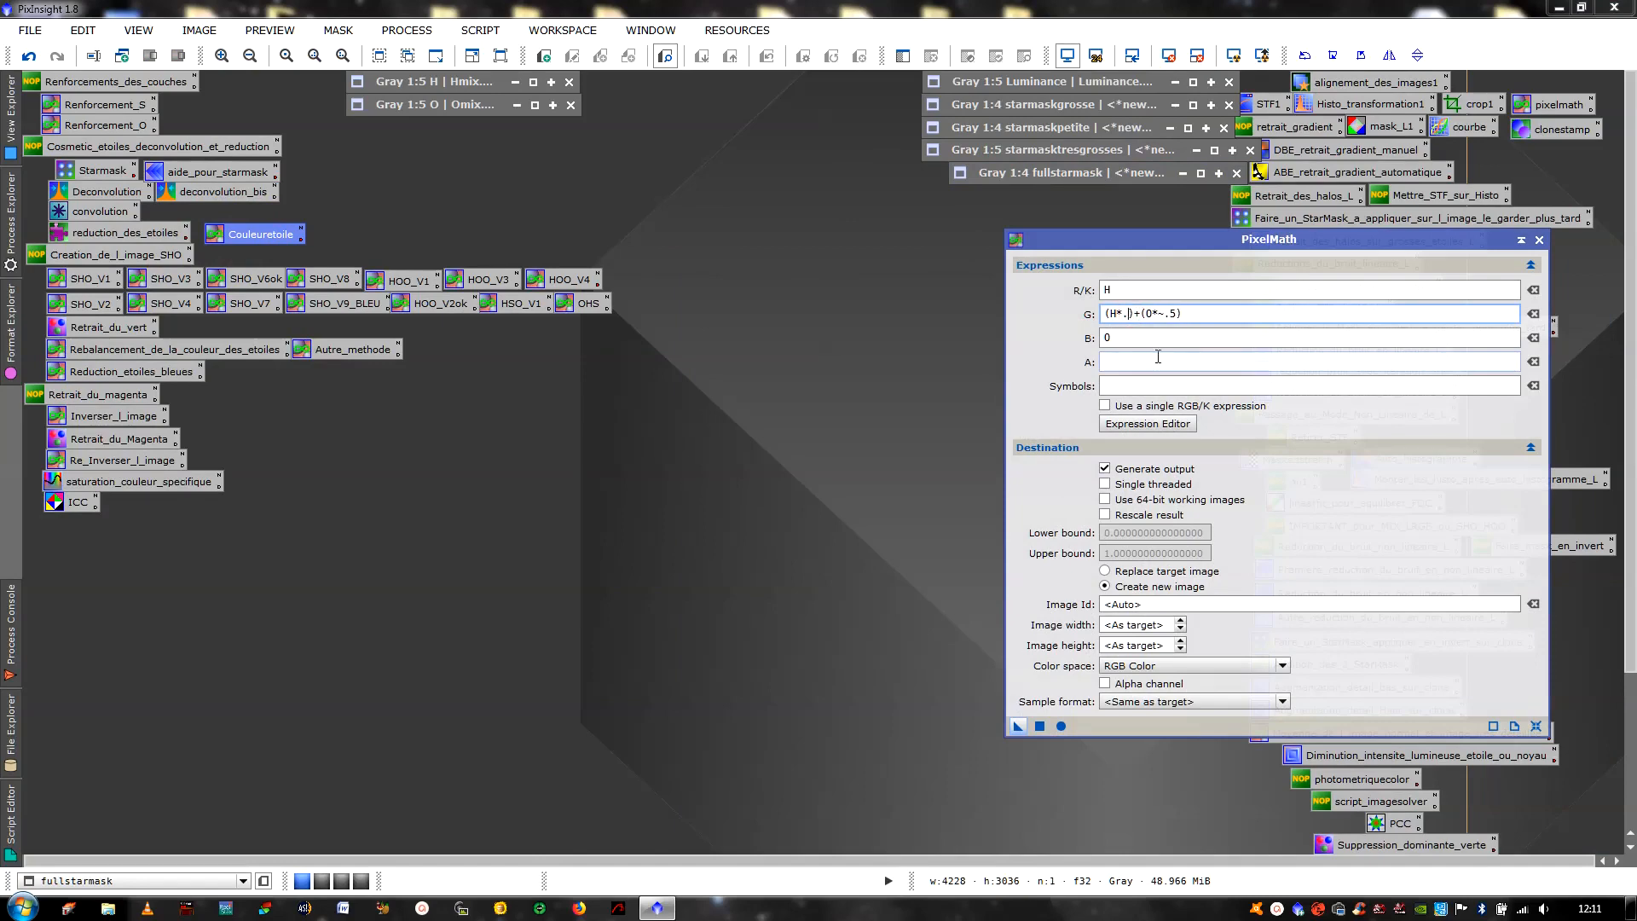
{"action": "type", "text": "9"}
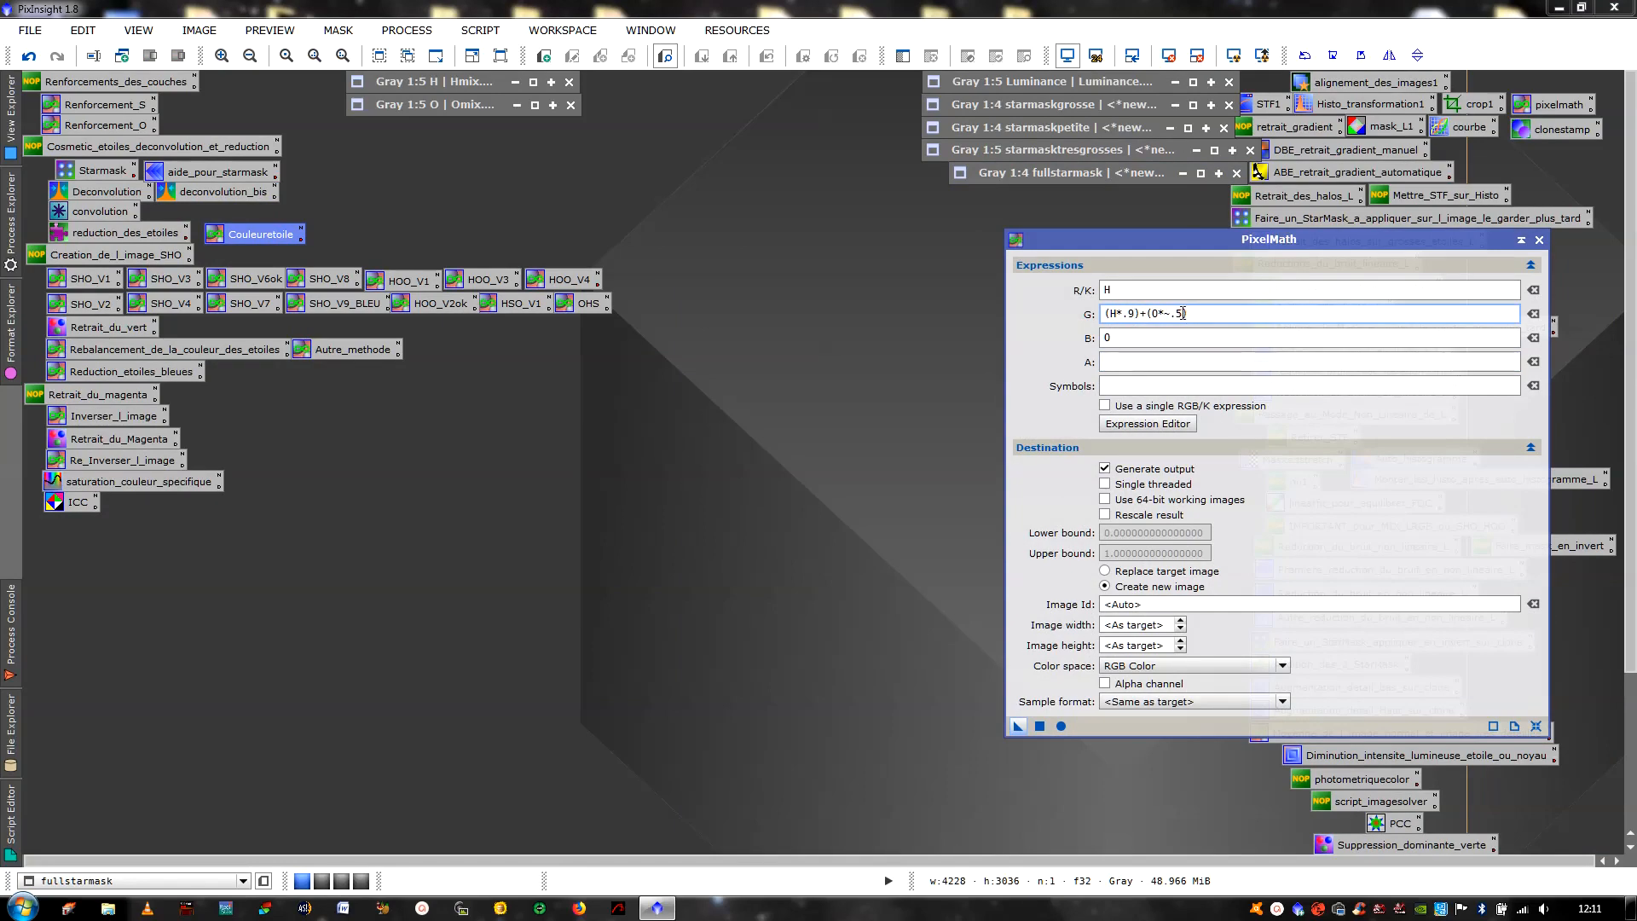
{"action": "key", "text": "BackSpace"}
{"action": "left_click", "coordinate": [1040, 726]}
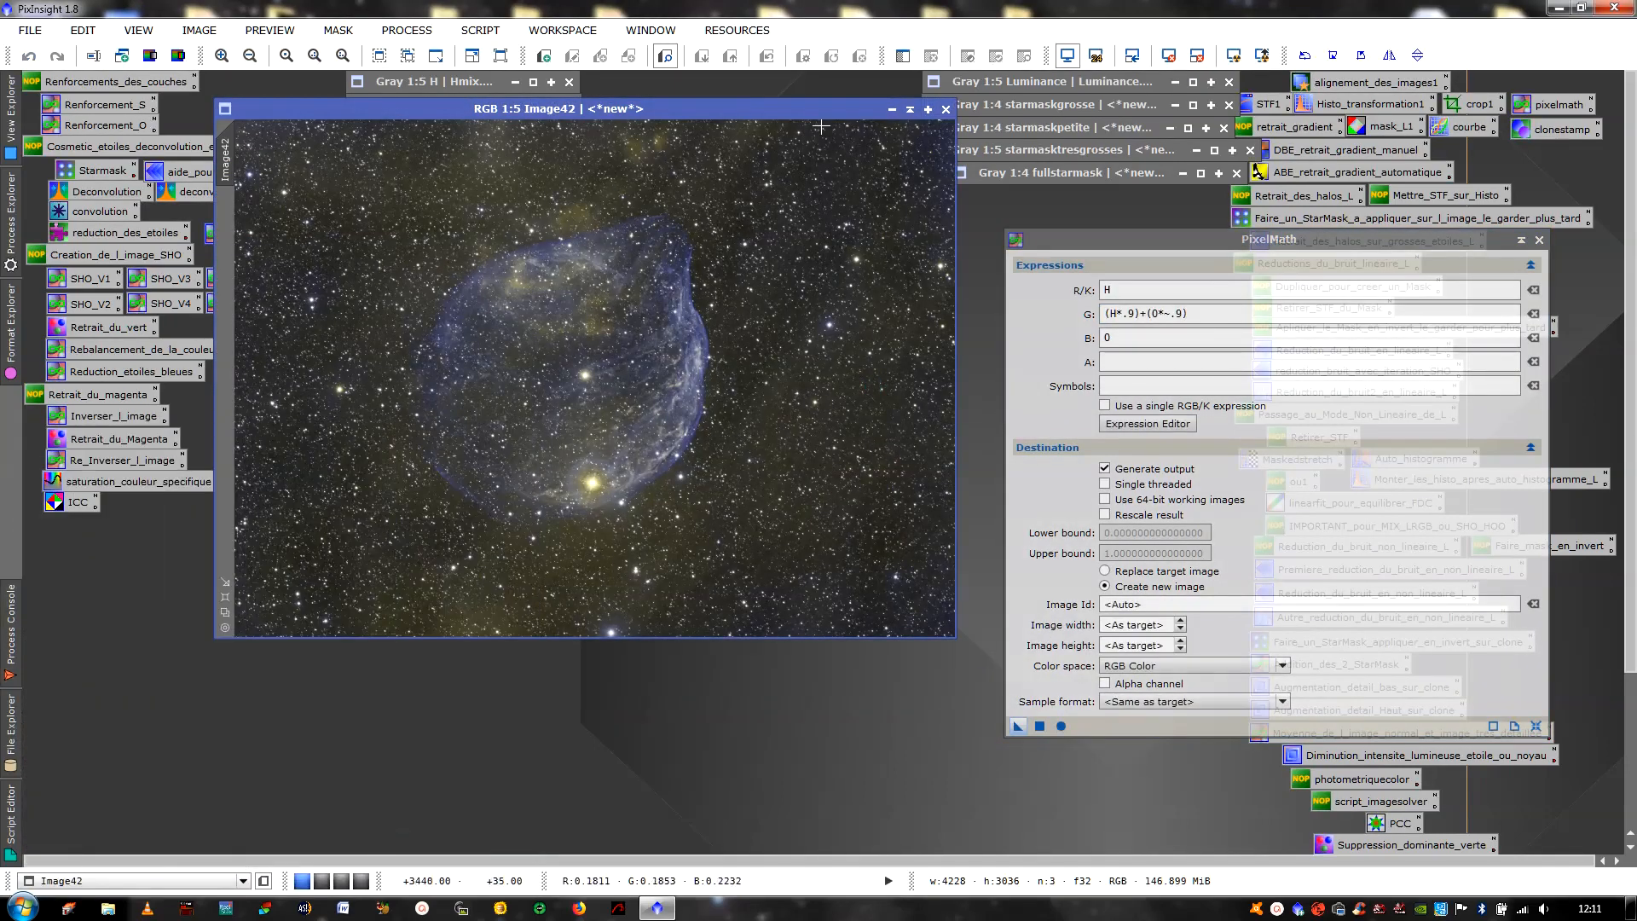
{"action": "left_click_drag", "start_coordinate": [818, 114], "coordinate": [817, 273]}
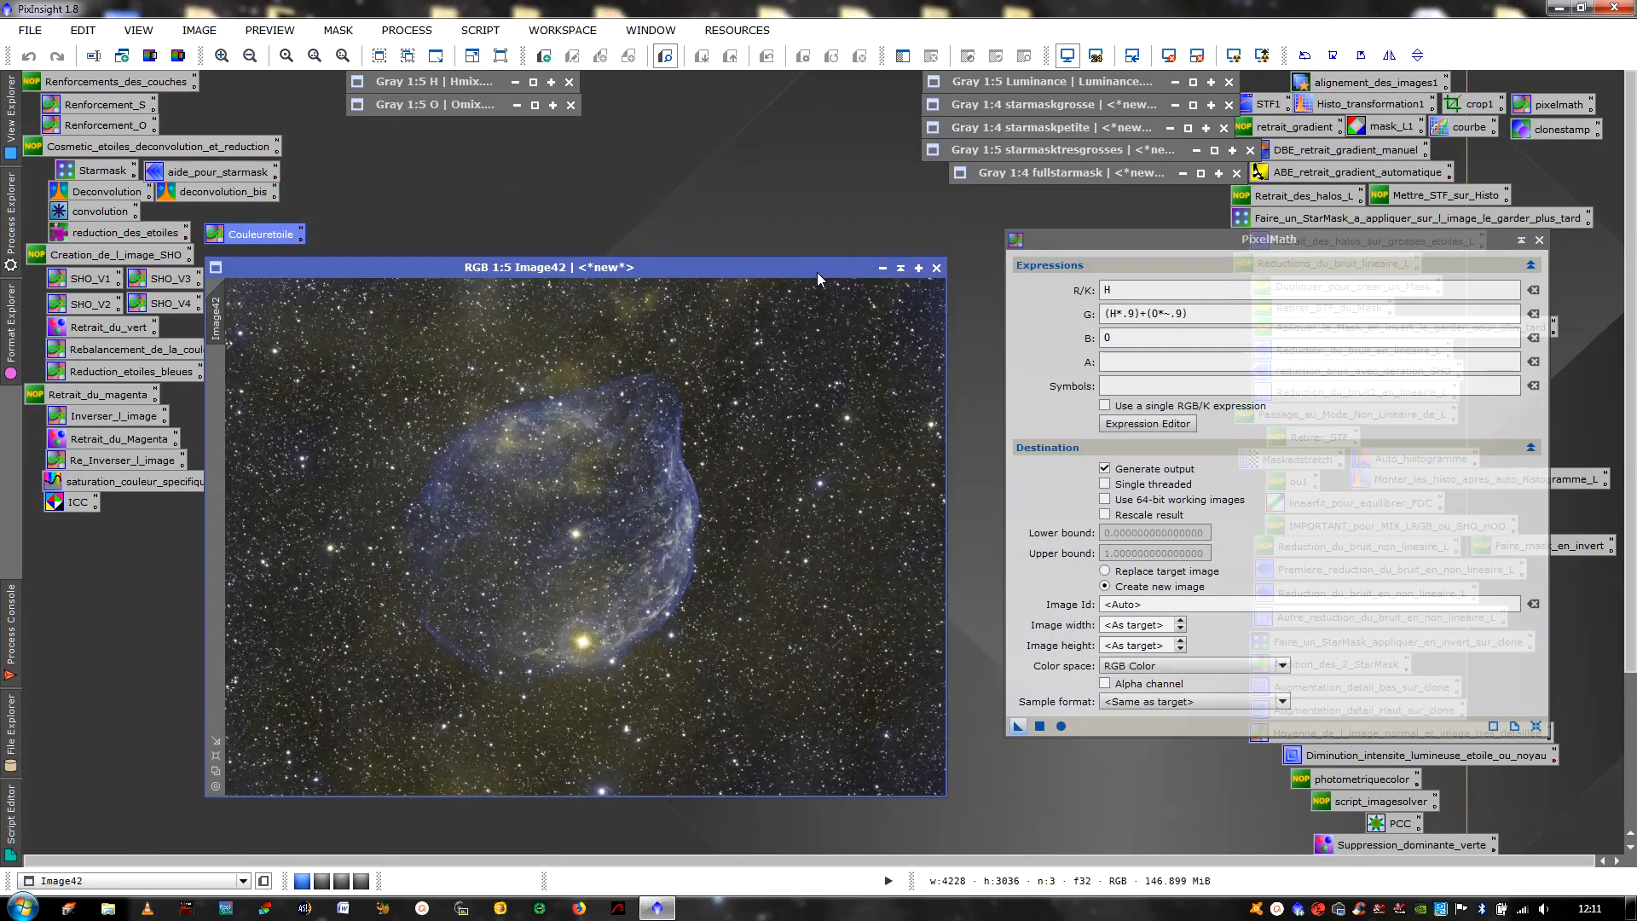
Close the .9 mix image and minimize the fullstarmask window
{"action": "left_click", "coordinate": [937, 268]}
{"action": "left_click", "coordinate": [1201, 172]}
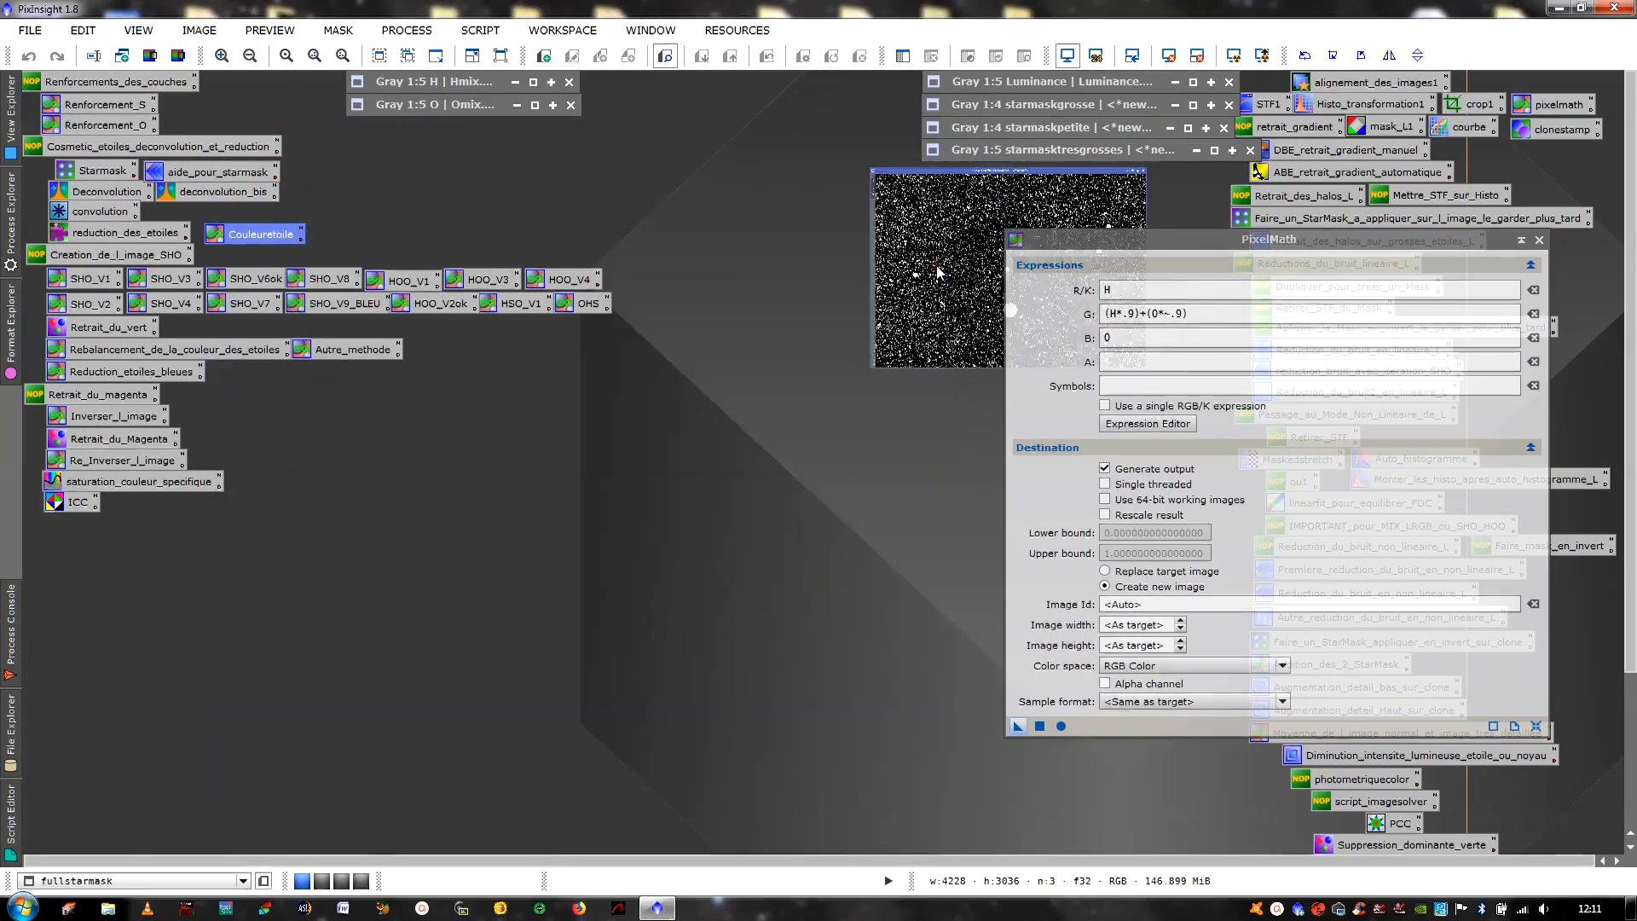
{"action": "left_click", "coordinate": [1550, 195]}
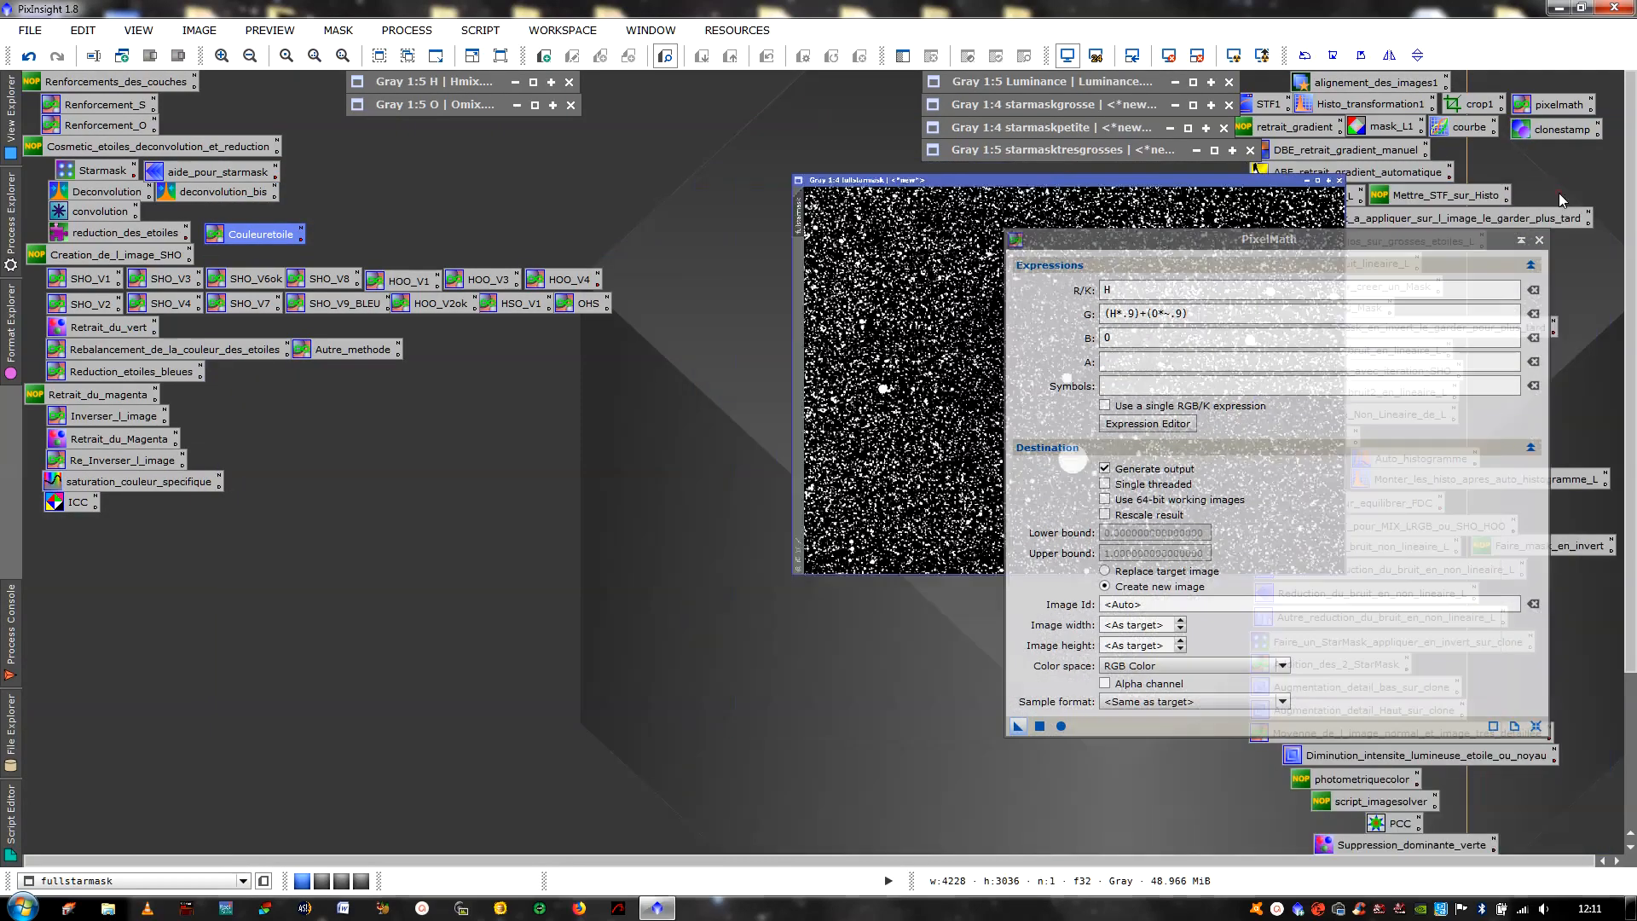
Change the G expression to (H*.1)+(O*~.1) and generate a new image
{"action": "left_click", "coordinate": [1135, 316]}
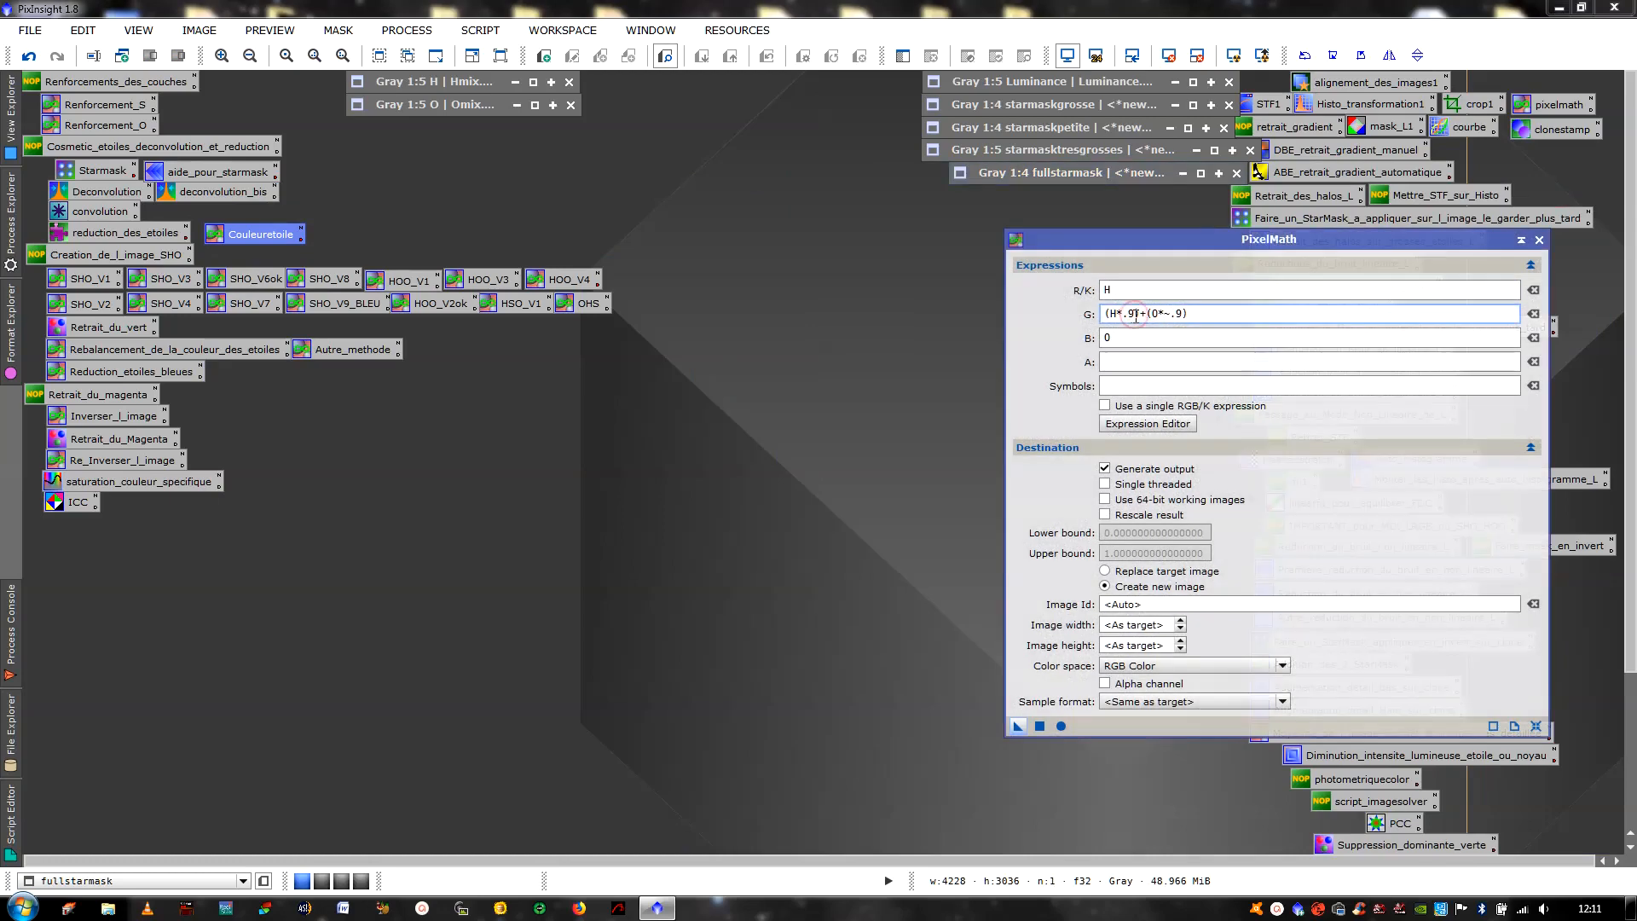
{"action": "key", "text": "BackSpace"}
{"action": "type", "text": "1)"}
{"action": "left_click", "coordinate": [1182, 313]}
{"action": "key", "text": "BackSpace"}
{"action": "left_click", "coordinate": [1040, 726]}
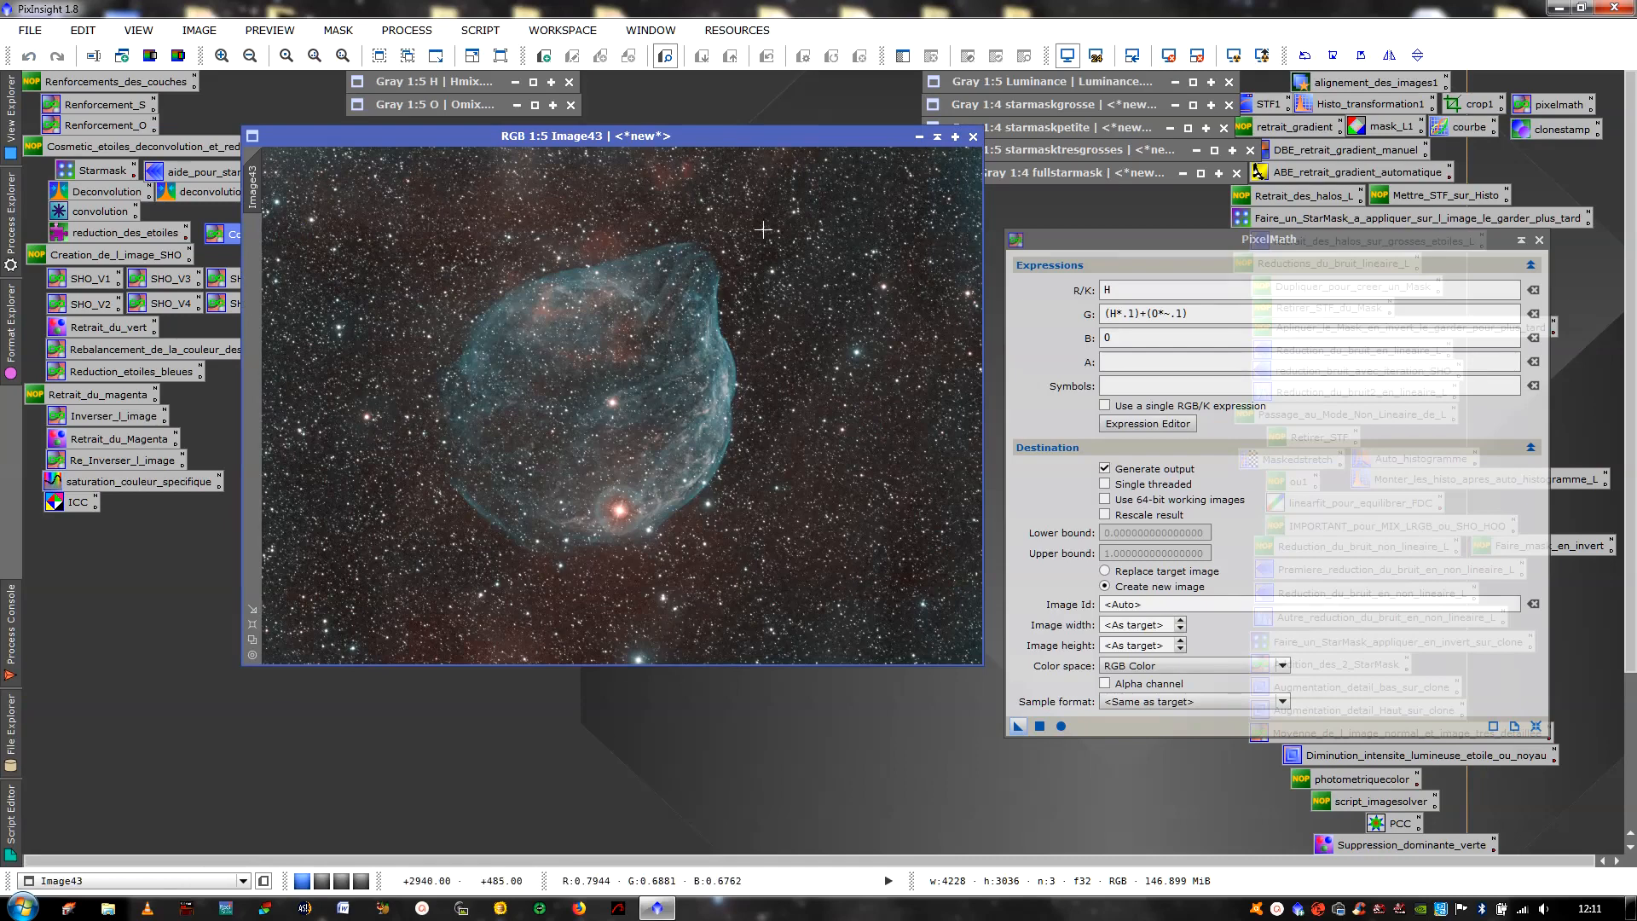
Close the .1 mix image, minimize fullstarmask, and put PixelMath away
{"action": "left_click", "coordinate": [973, 137]}
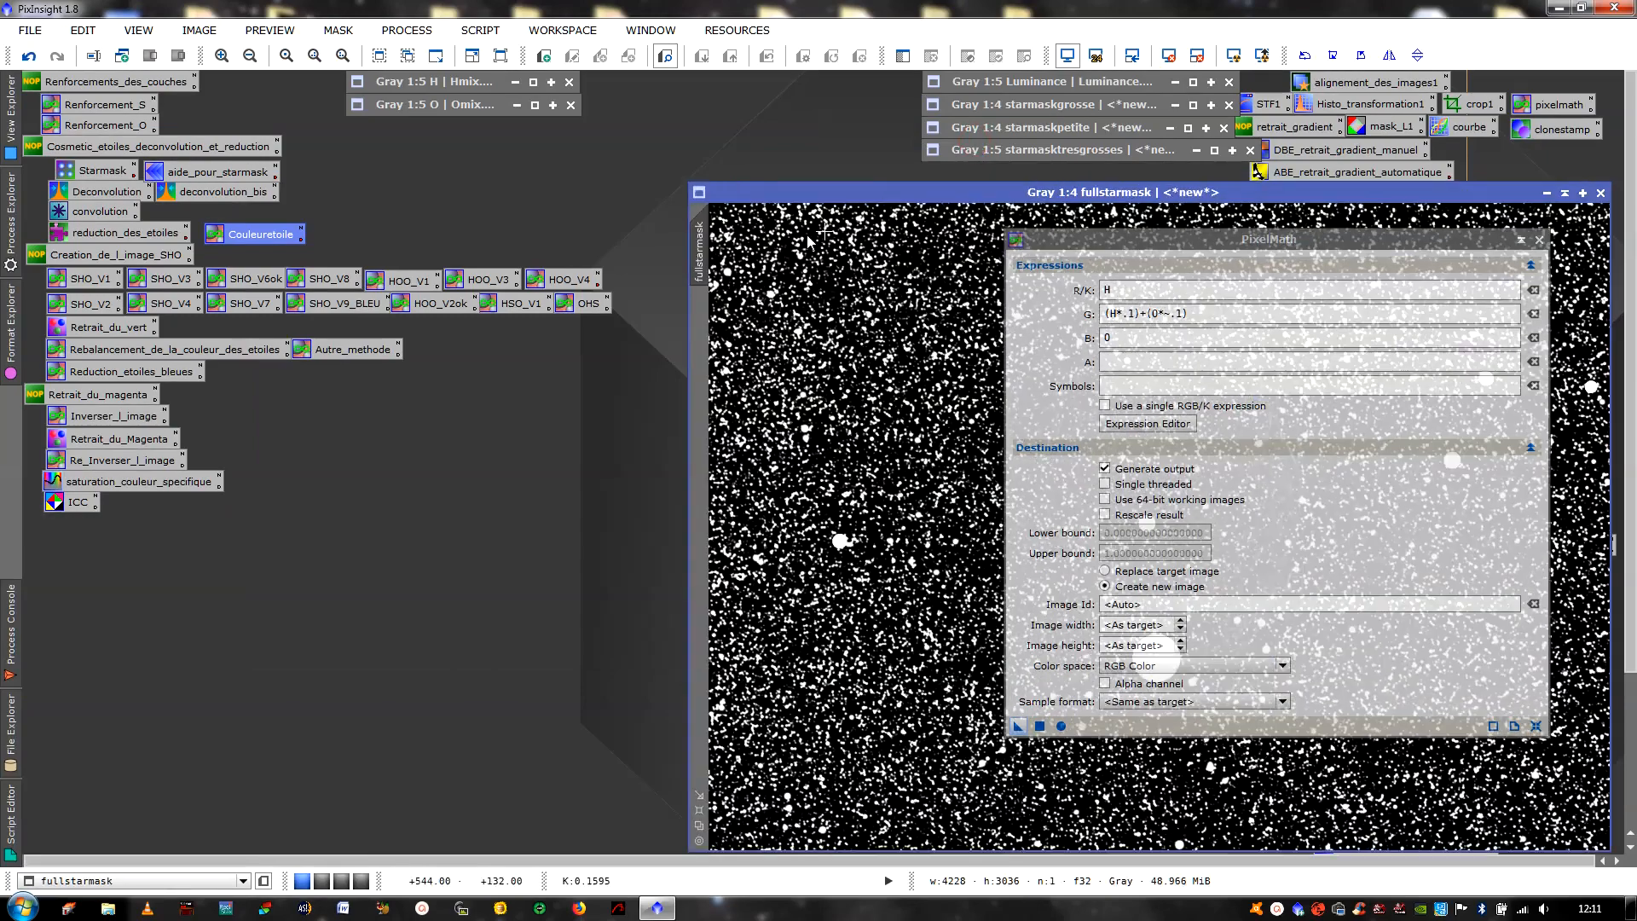
{"action": "left_click", "coordinate": [1564, 193]}
{"action": "left_click", "coordinate": [1522, 241]}
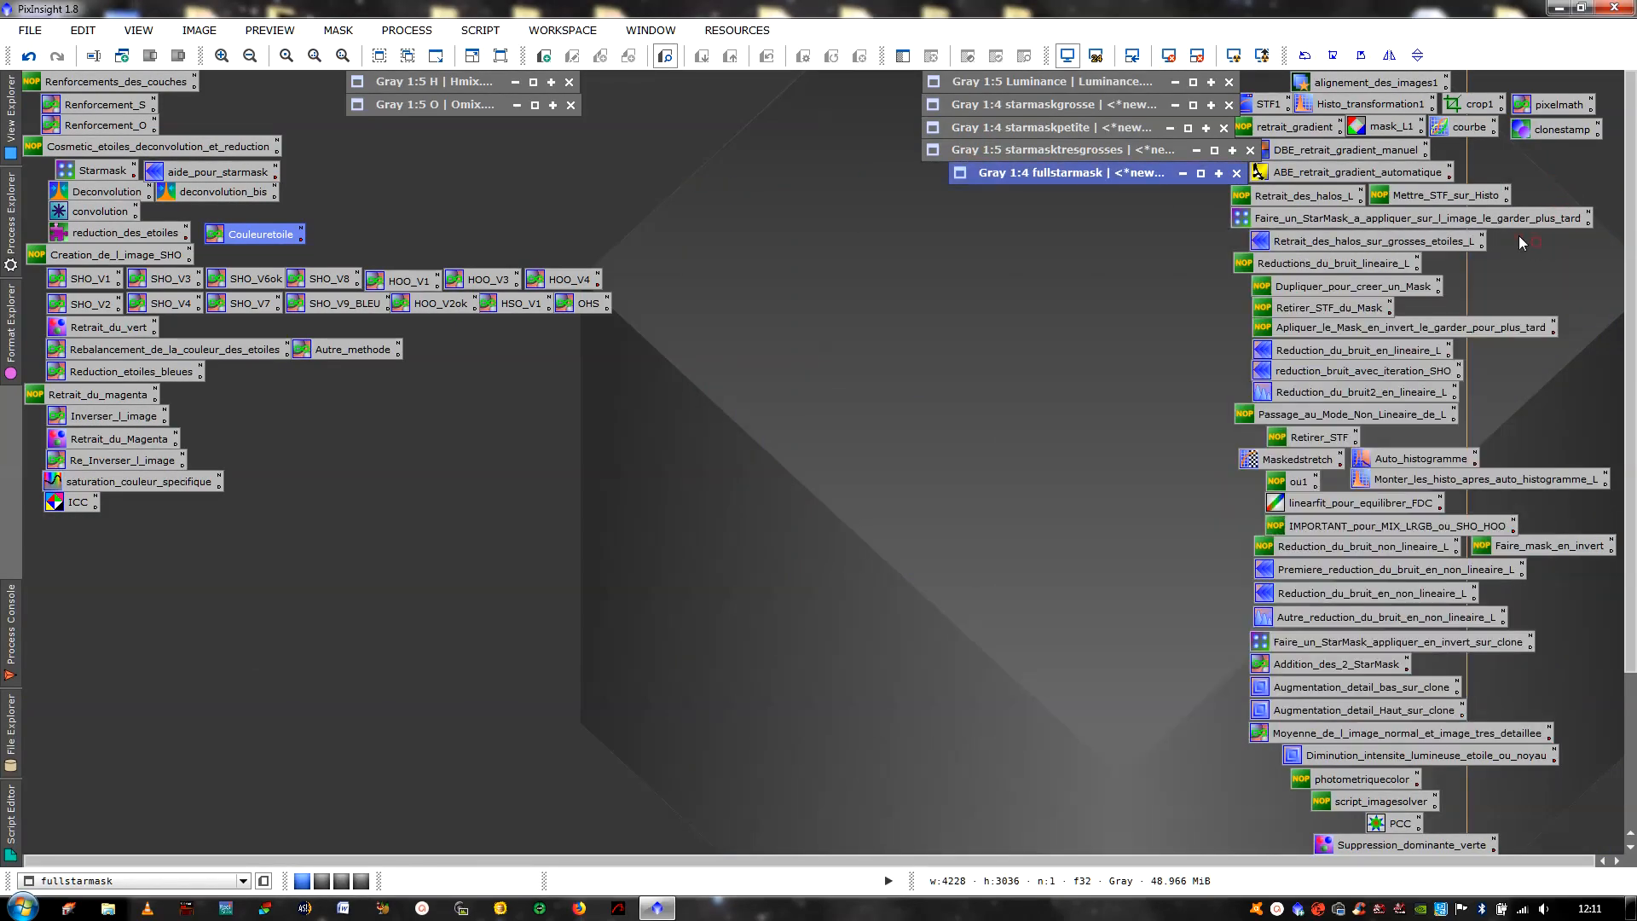
Create an HOO image with the HOO_V1 PixelMath settings and place it below the process icons
{"action": "double_click", "coordinate": [391, 281]}
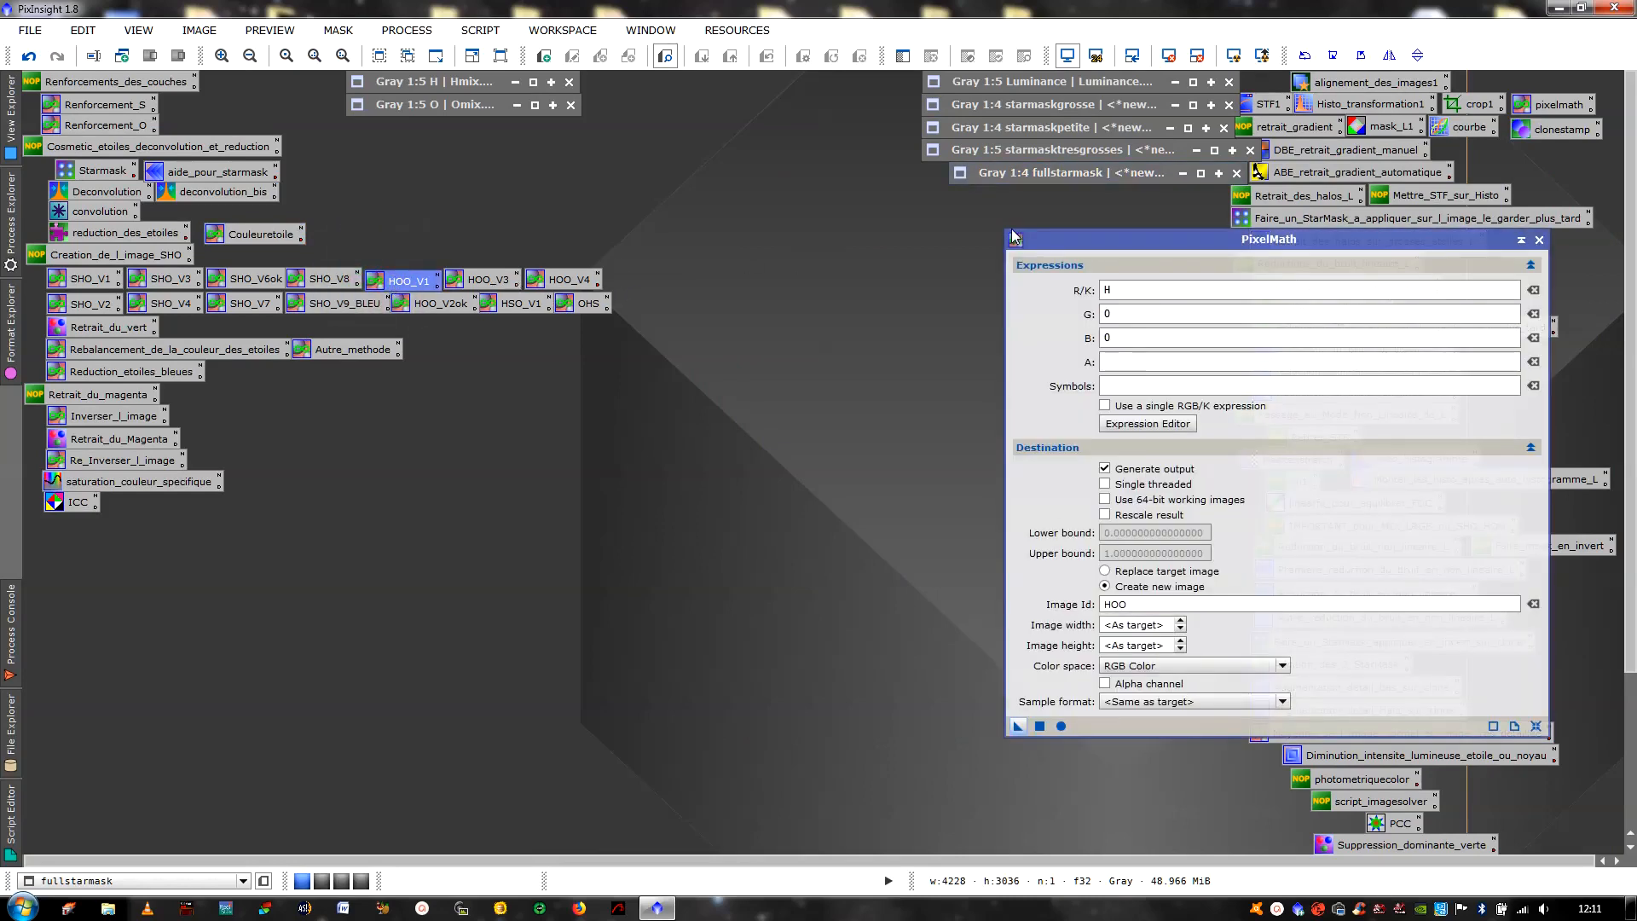
{"action": "left_click", "coordinate": [1040, 725]}
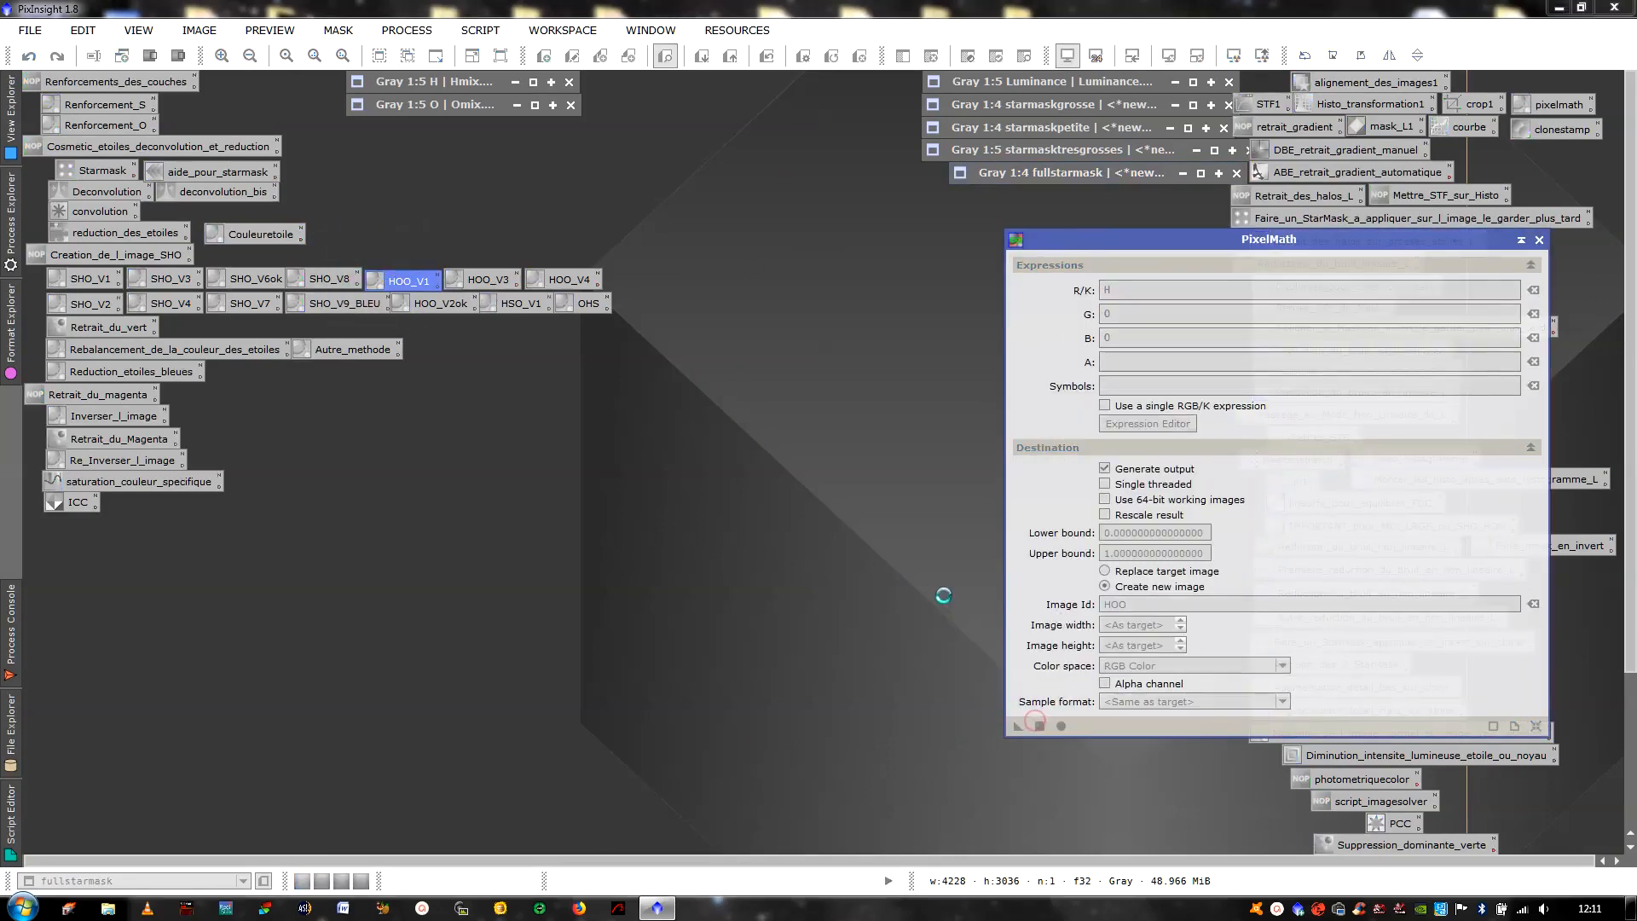
{"action": "left_click_drag", "start_coordinate": [823, 162], "coordinate": [591, 342]}
Create a second HOO image with the HOO_V3 settings, close PixelMath, and place it beside the HOO_V1 result for comparison
{"action": "double_click", "coordinate": [486, 280]}
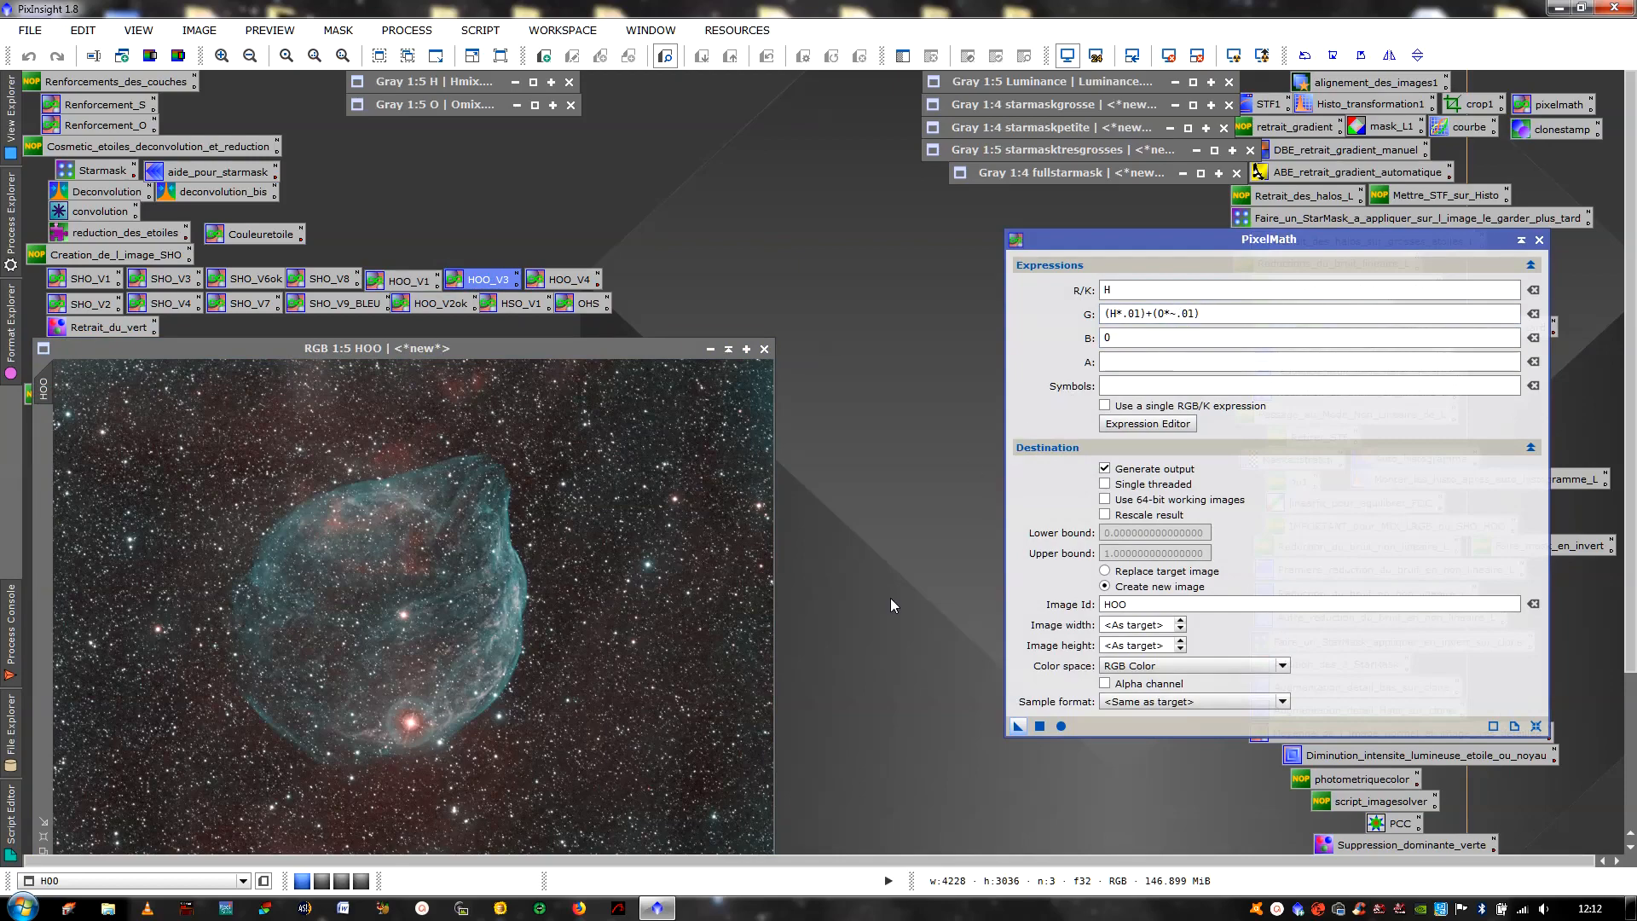
{"action": "left_click", "coordinate": [1040, 726]}
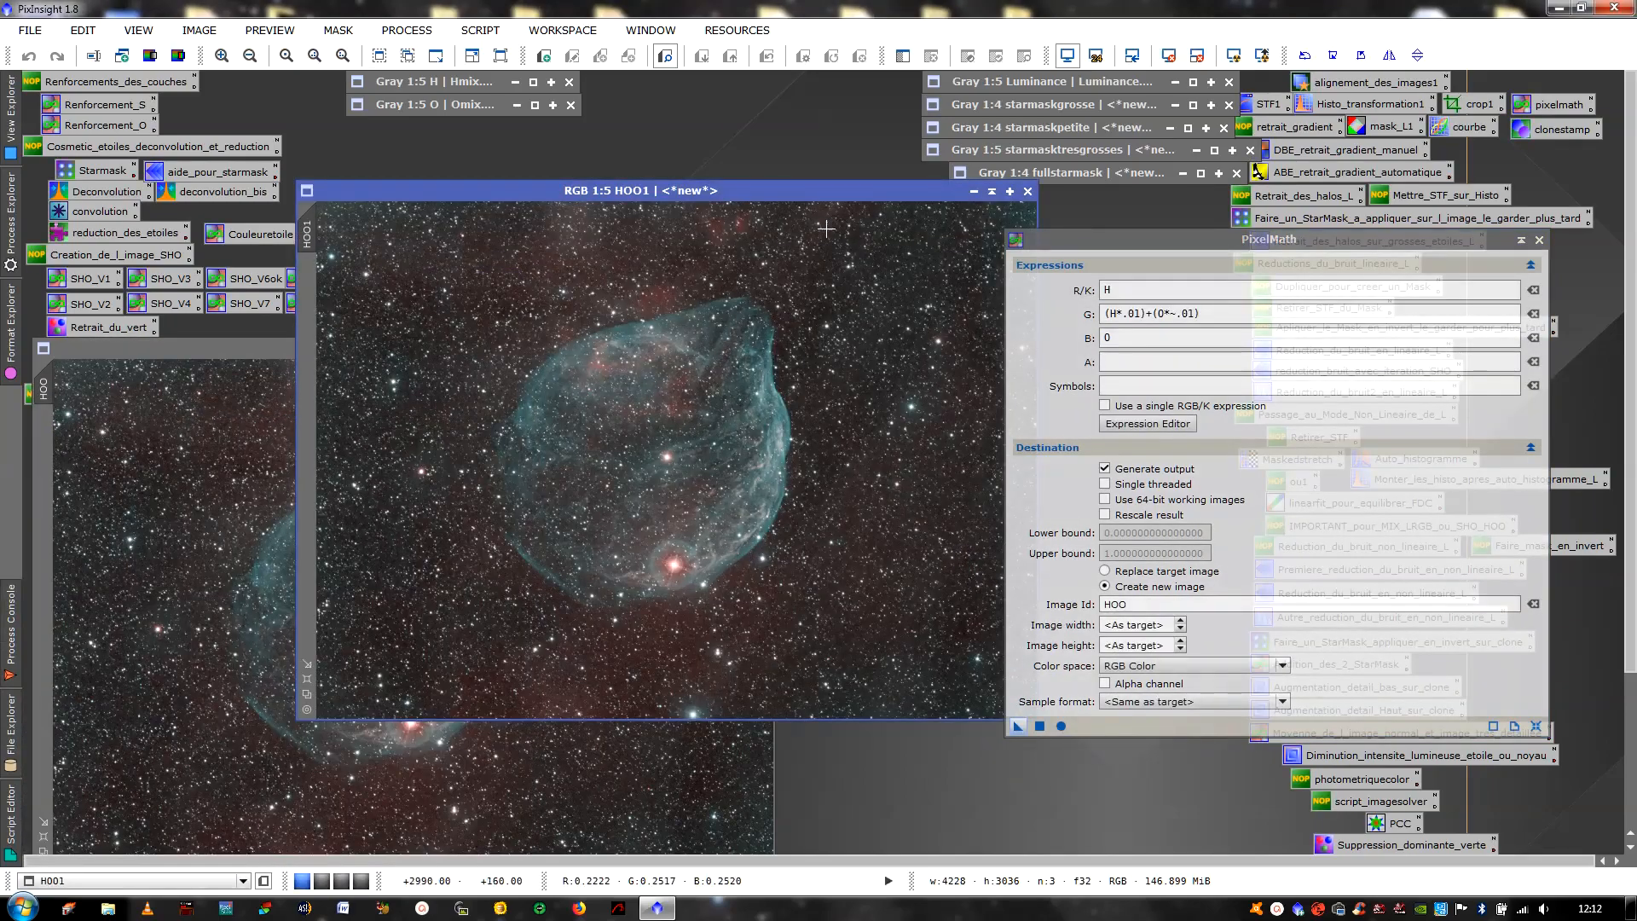
{"action": "left_click_drag", "start_coordinate": [796, 196], "coordinate": [956, 351]}
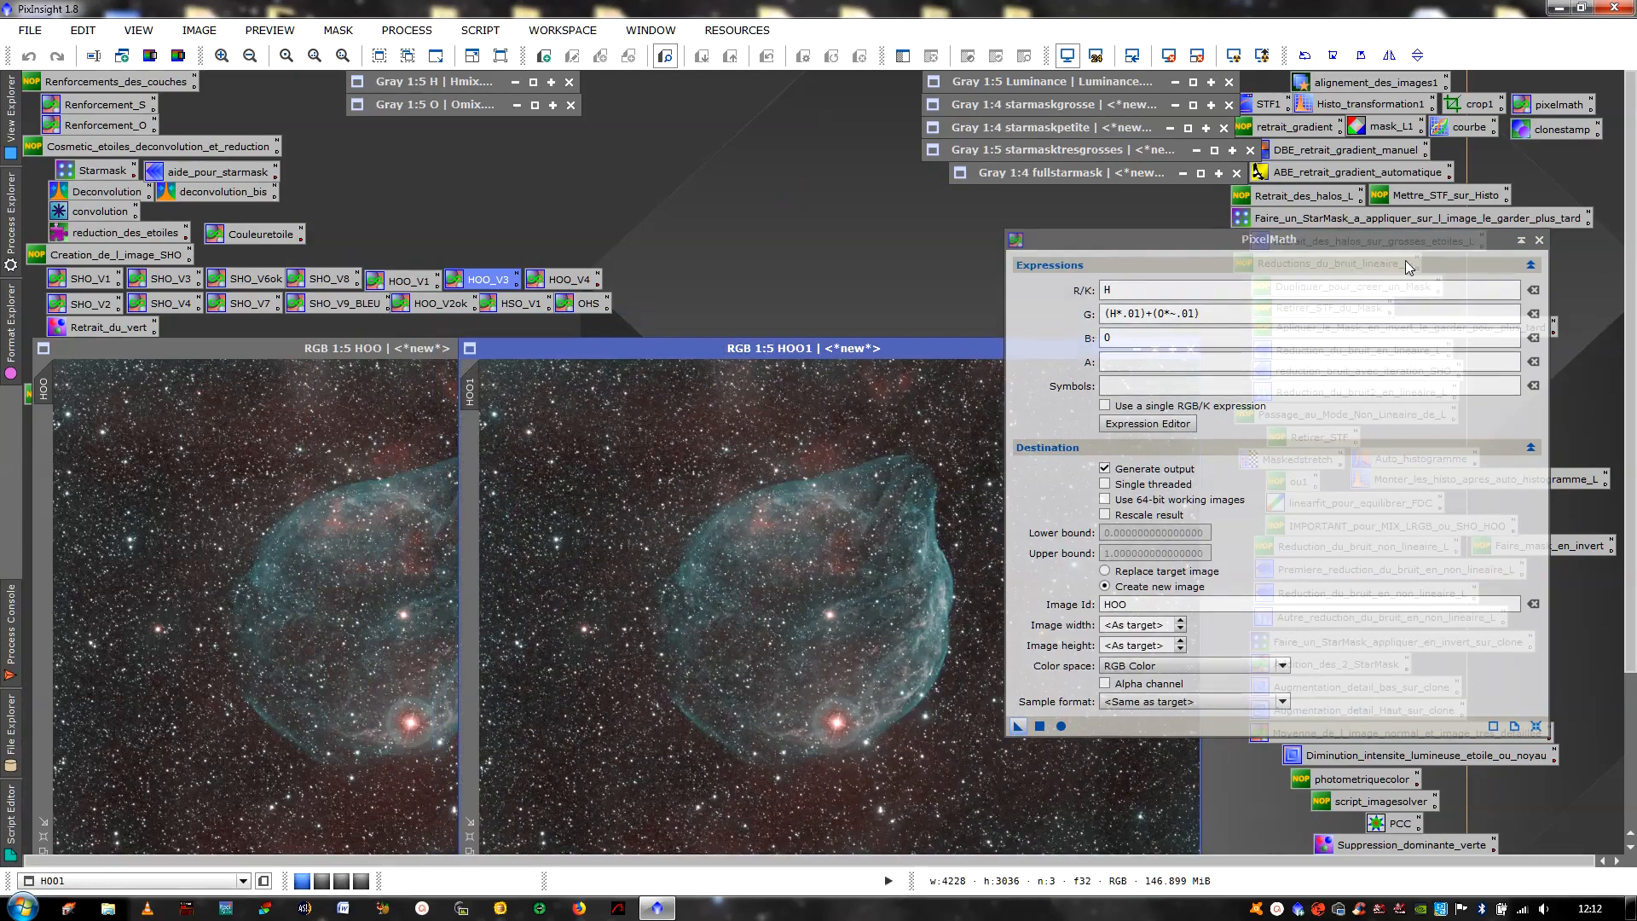
{"action": "left_click", "coordinate": [1538, 241]}
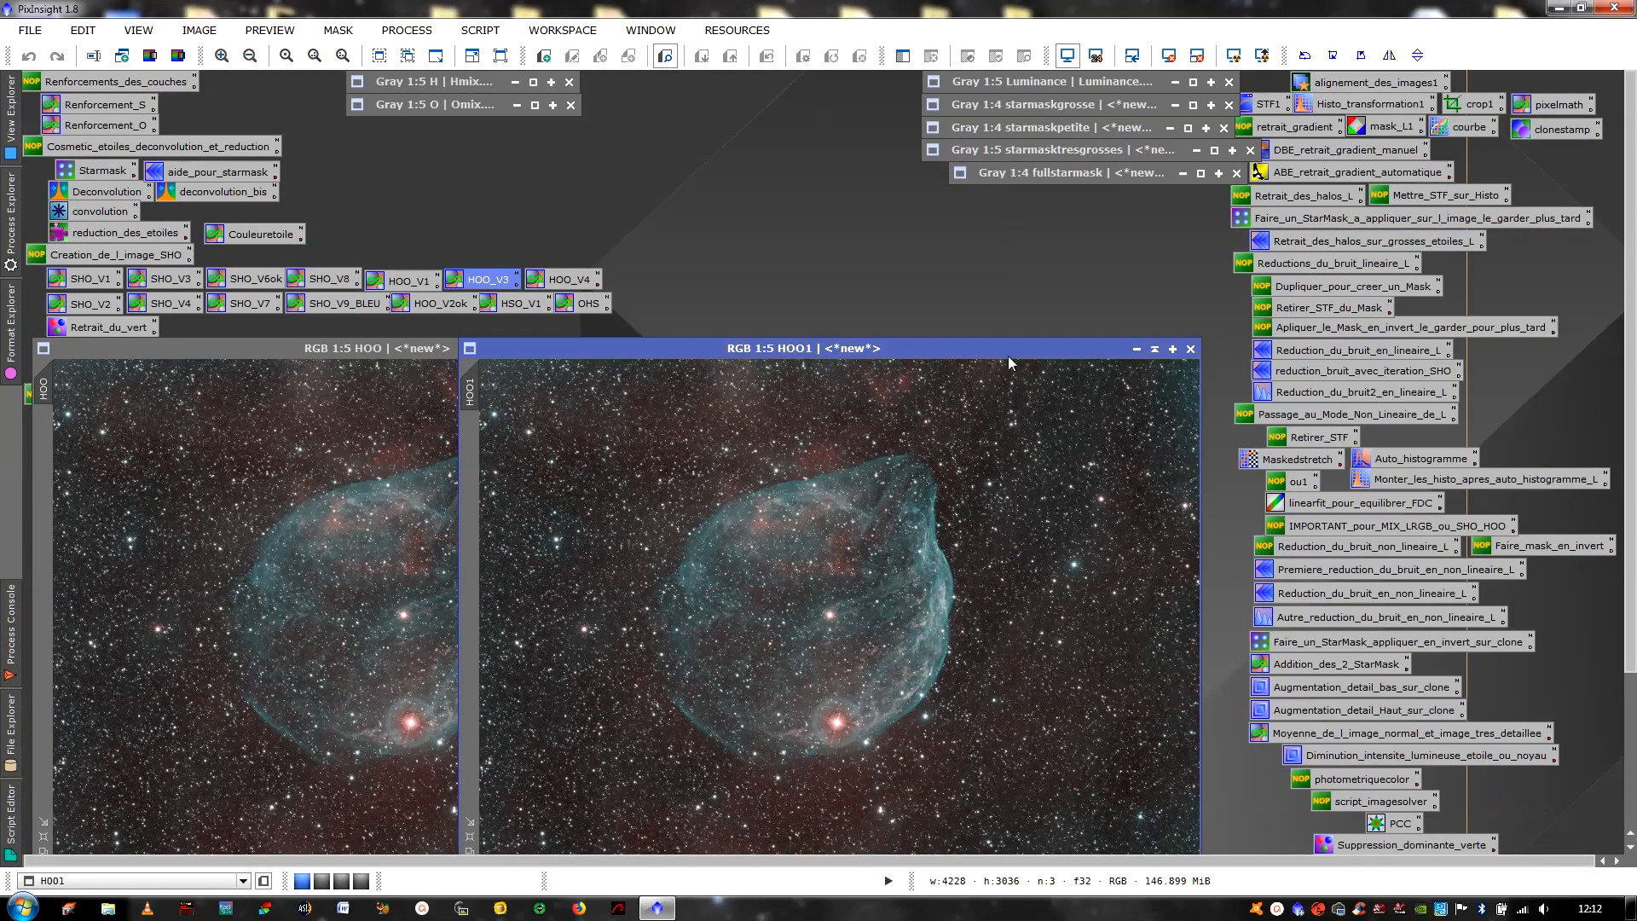
{"action": "left_click_drag", "start_coordinate": [1008, 356], "coordinate": [1134, 355]}
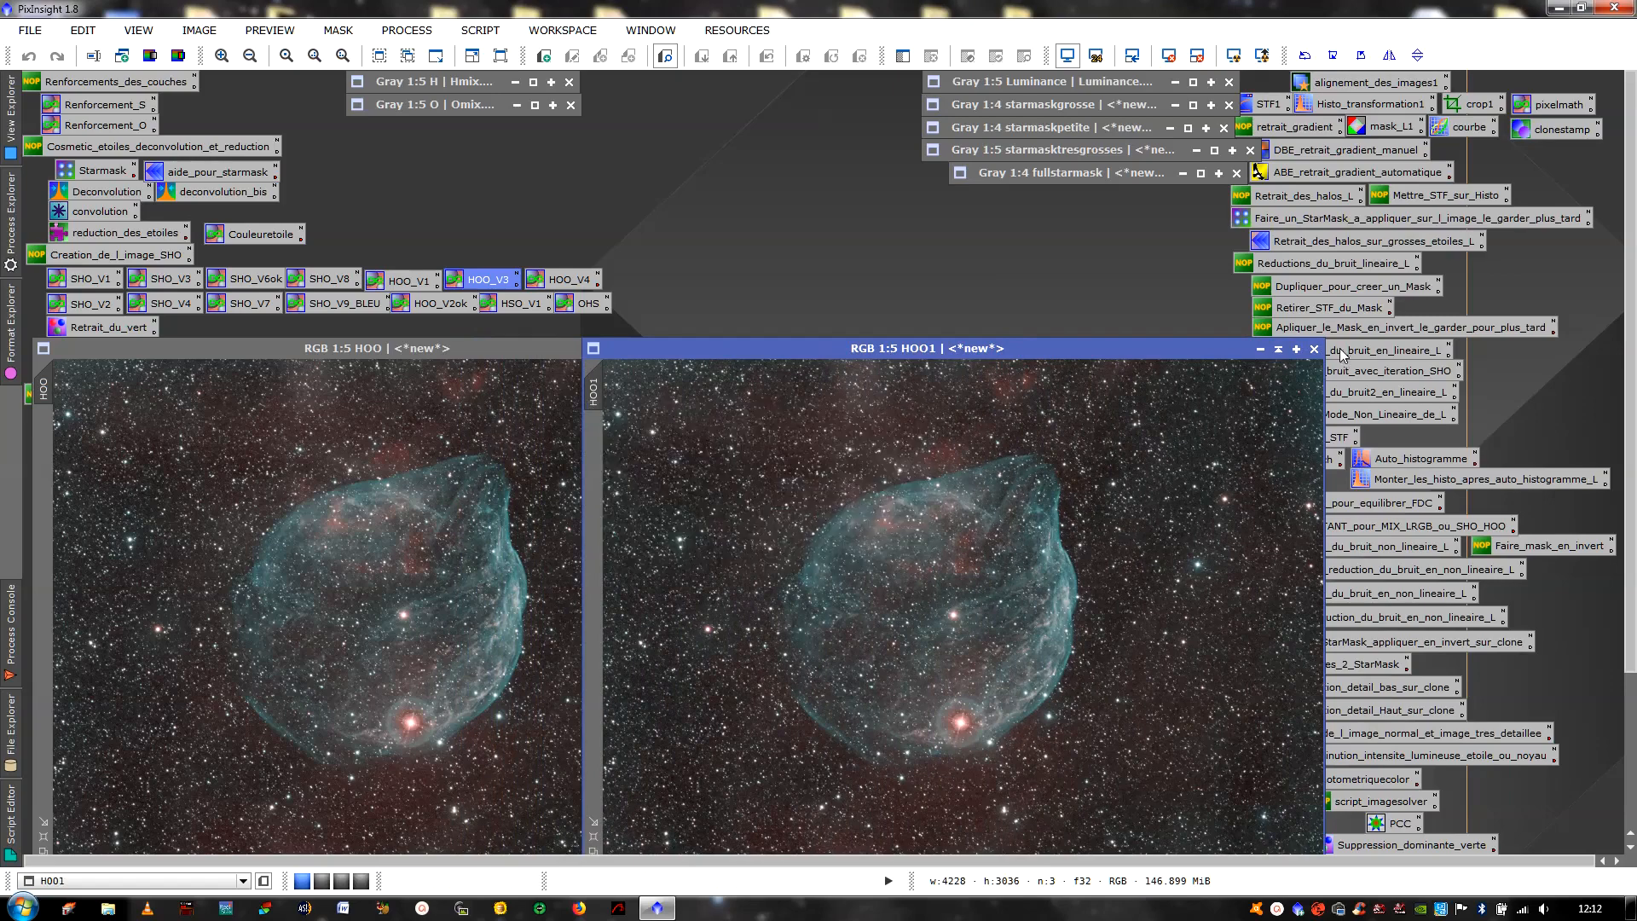
Close both HOO comparison images
{"action": "left_click", "coordinate": [1314, 350]}
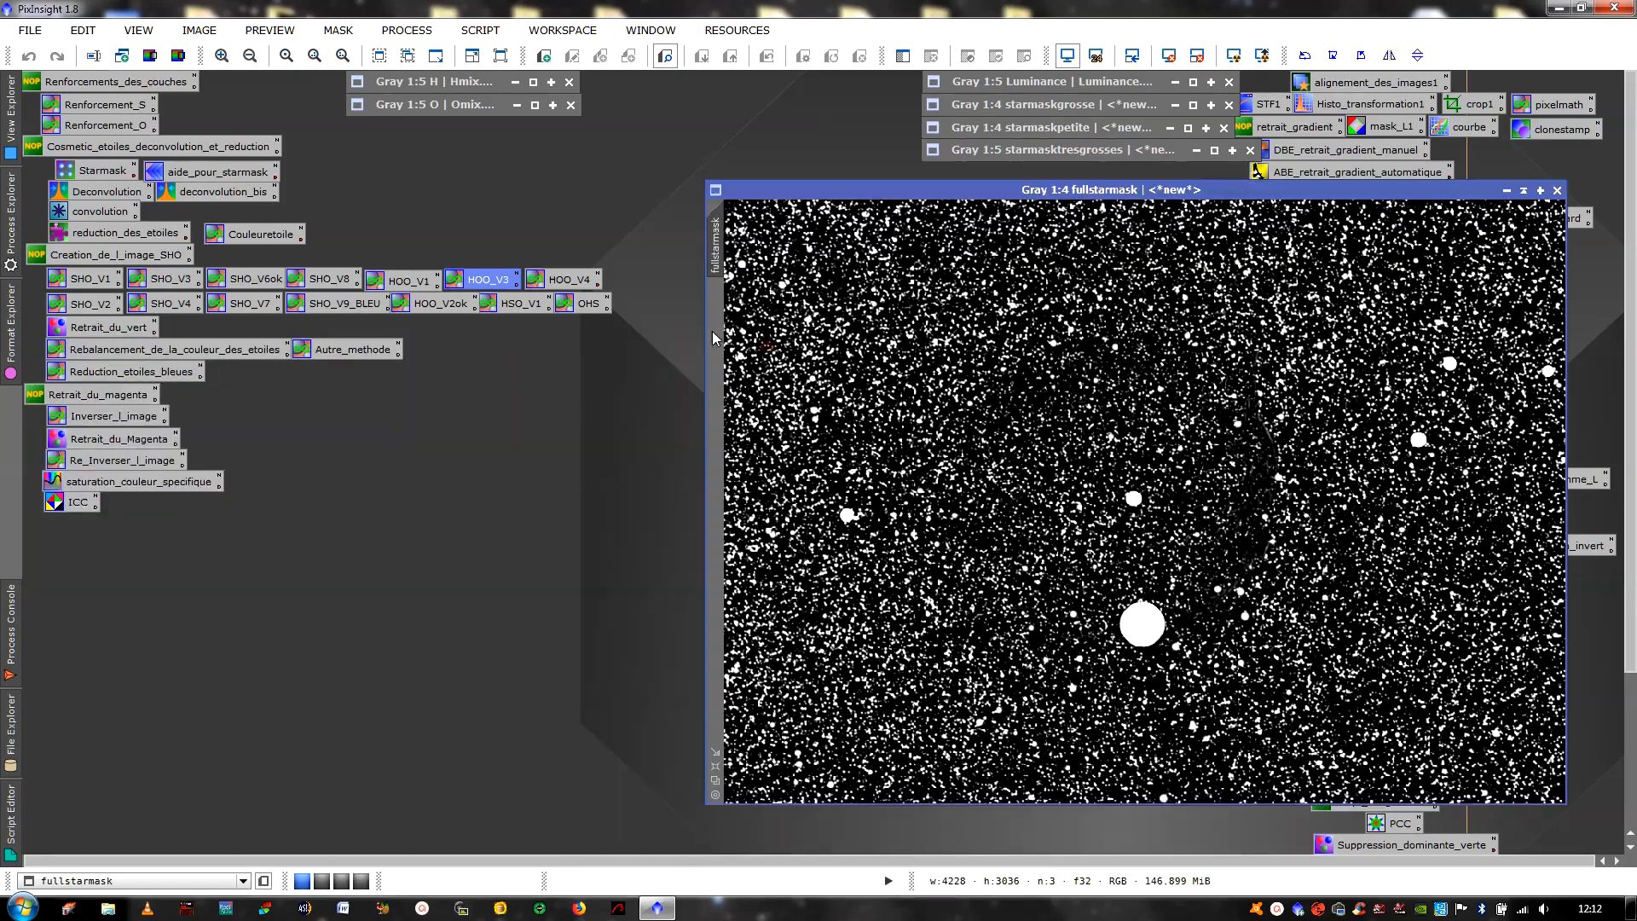
{"action": "left_click", "coordinate": [772, 350]}
Review the HOO_V1 and Couleuretoile expressions in PixelMath with fullstarmask minimized, and close PixelMath
{"action": "double_click", "coordinate": [409, 280]}
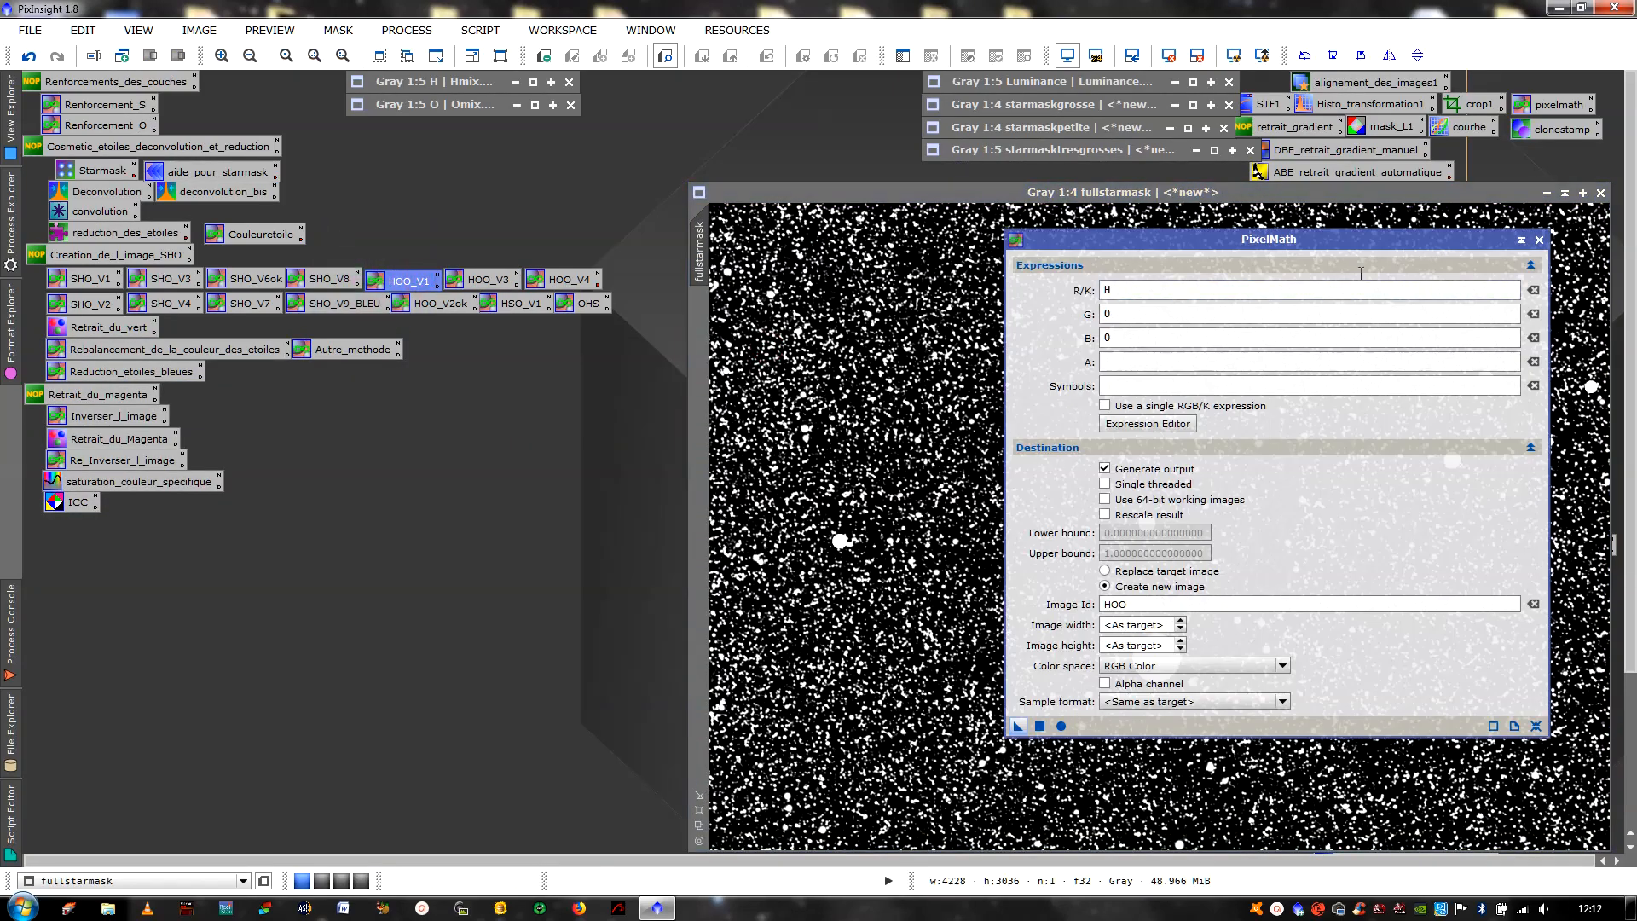
{"action": "left_click", "coordinate": [1566, 193]}
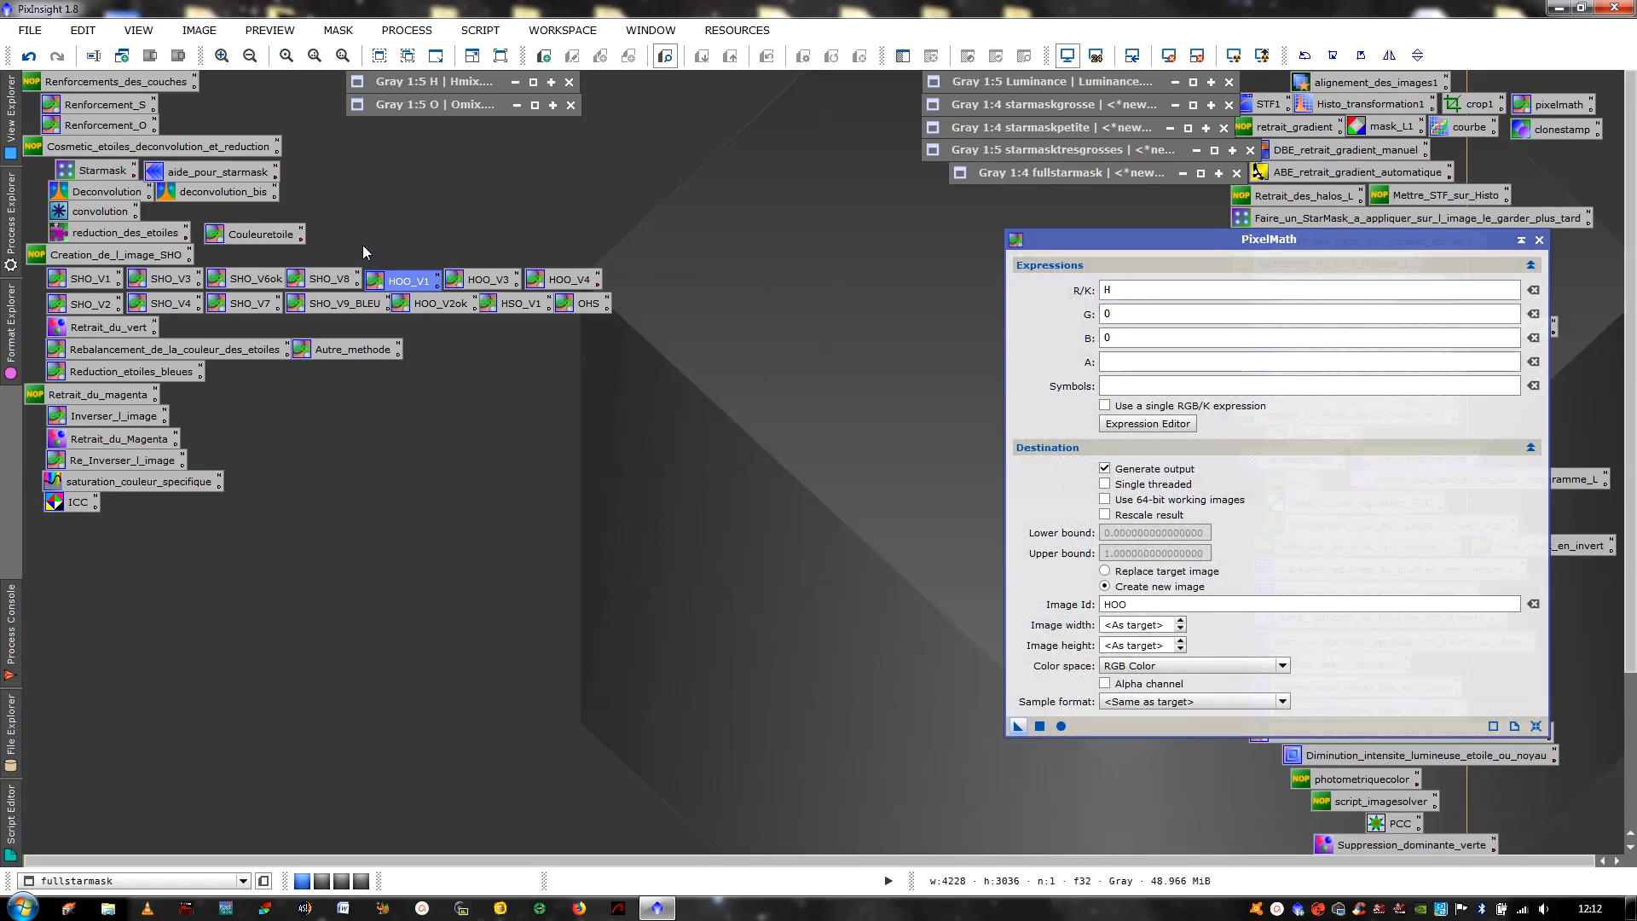
{"action": "left_click", "coordinate": [268, 239]}
{"action": "double_click", "coordinate": [269, 239]}
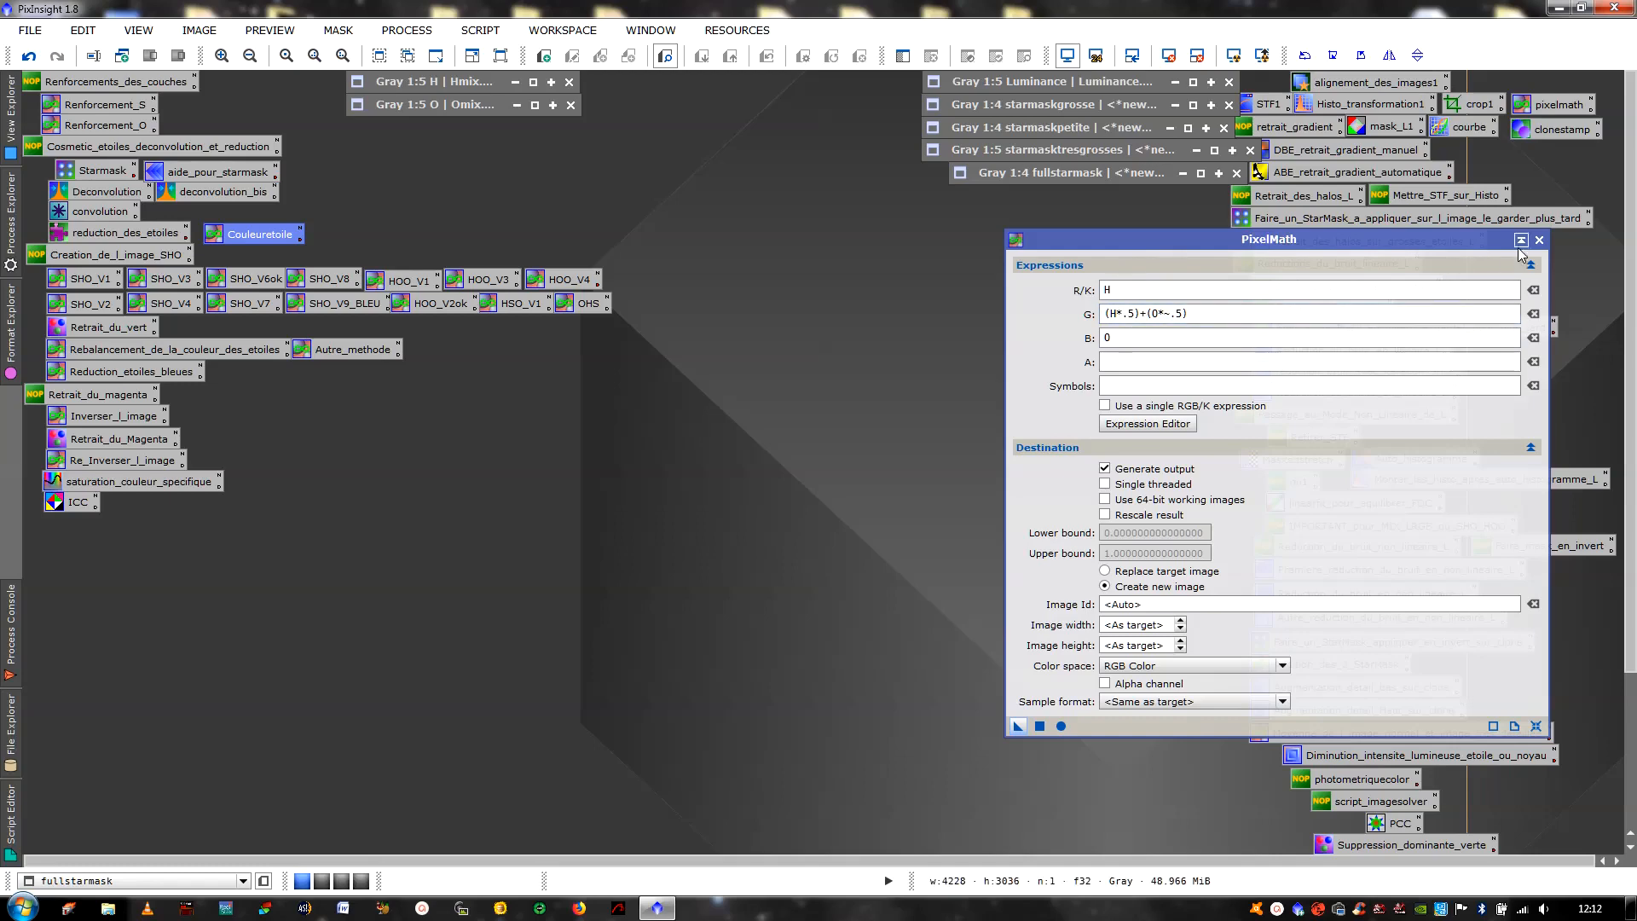
{"action": "left_click", "coordinate": [1538, 239]}
{"action": "left_click", "coordinate": [957, 515]}
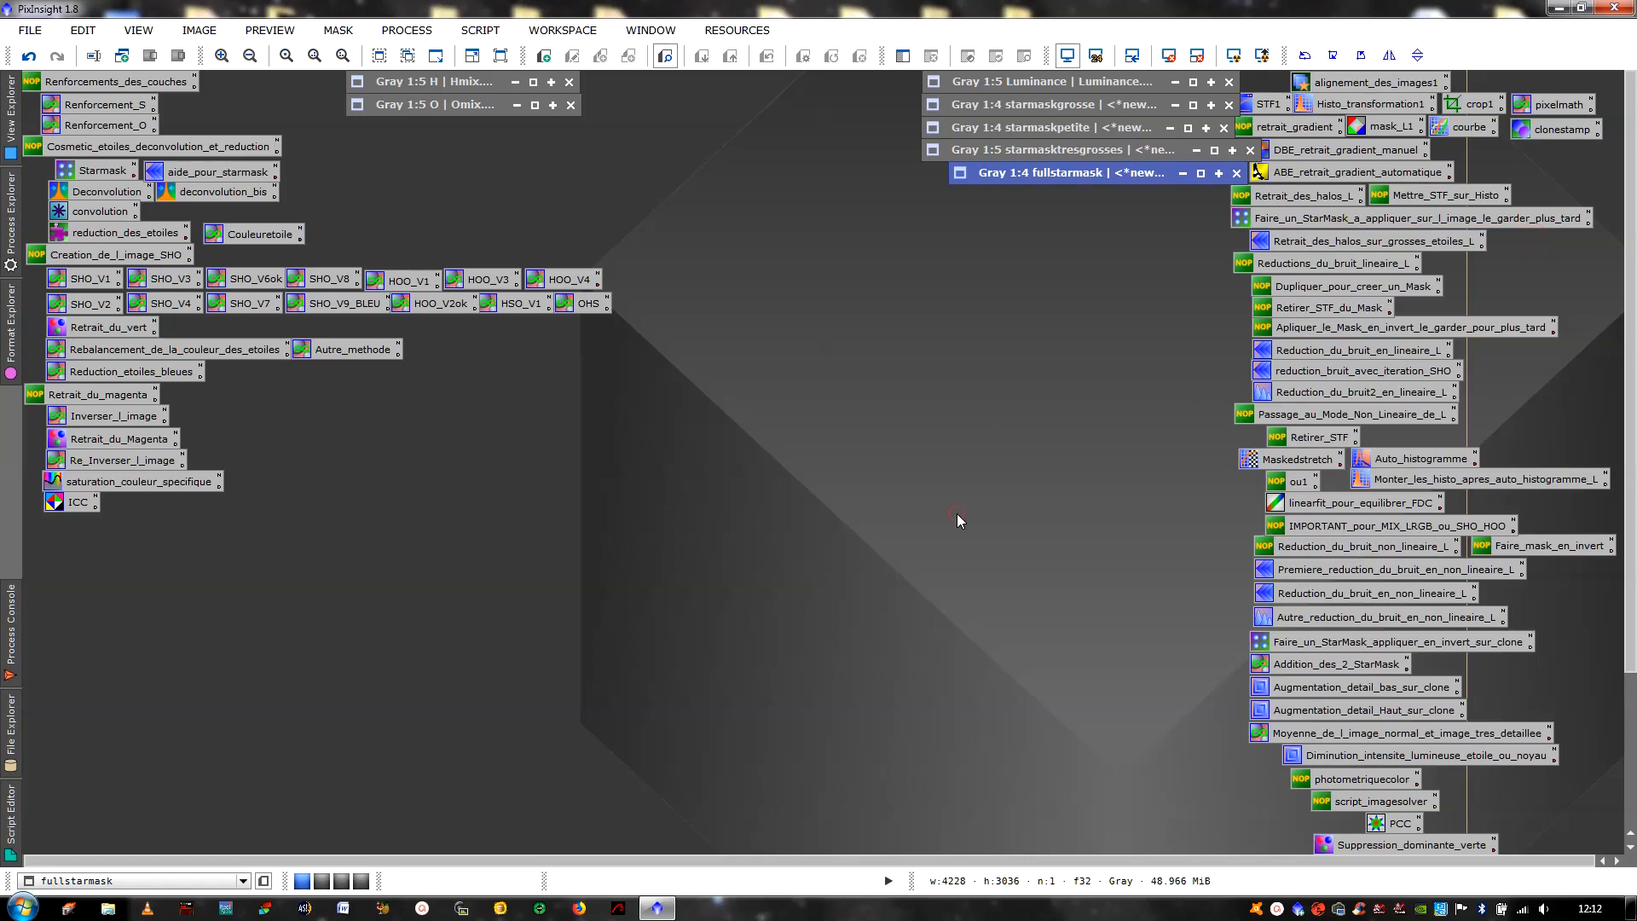